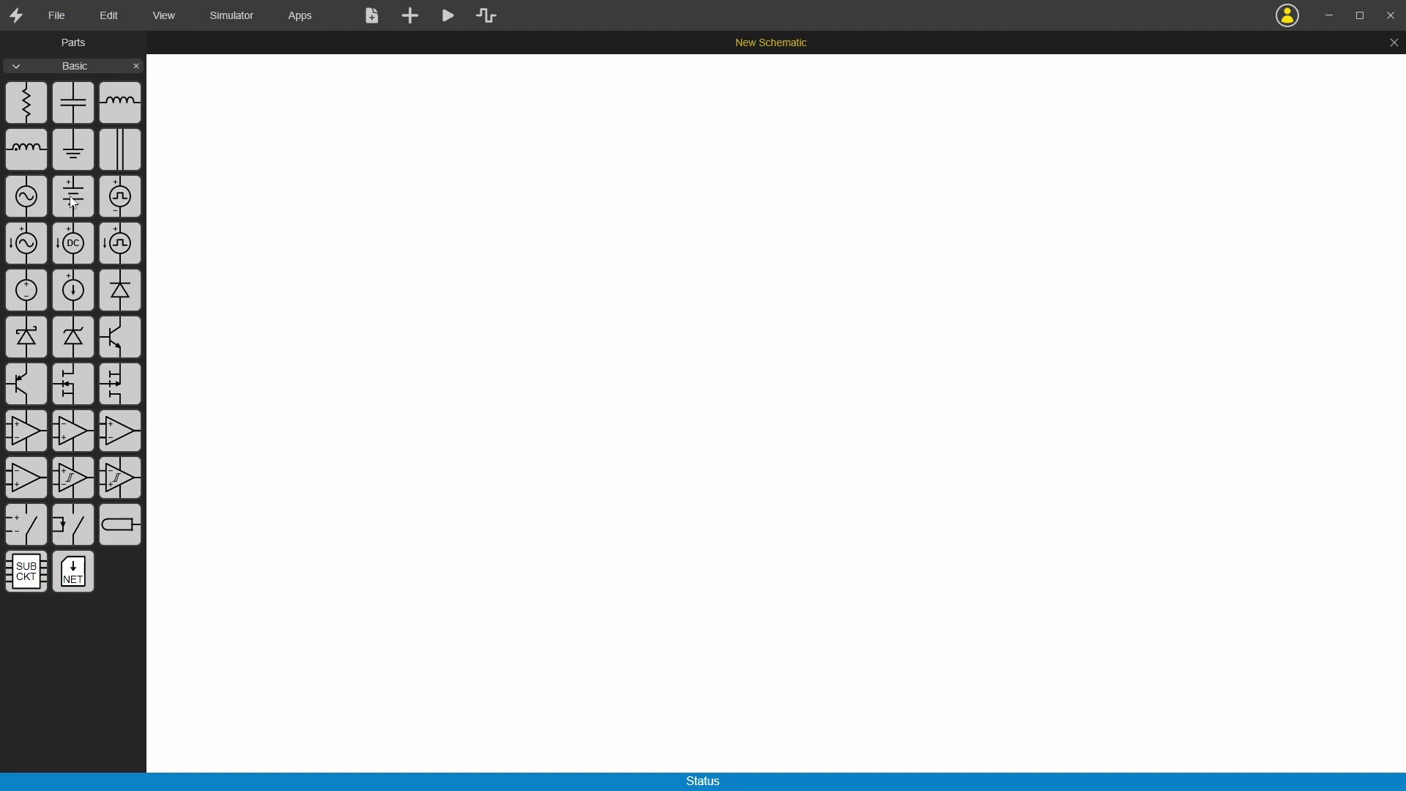
# Place a DC battery voltage source on the blank schematic and set its value to 12.
pyautogui.moveTo(77, 203); pyautogui.dragTo(342, 328)
pyautogui.doubleClick(370, 333)
pyautogui.hotkey('ctrl', 'a')
pyautogui.write('12')
pyautogui.press('Return')
# Place a resistor, a capacitor, a ground and a generic subcircuit block on the schematic, enlarging the subcircuit block.
pyautogui.moveTo(26, 103); pyautogui.dragTo(714, 360)
pyautogui.moveTo(58, 116); pyautogui.dragTo(624, 367)
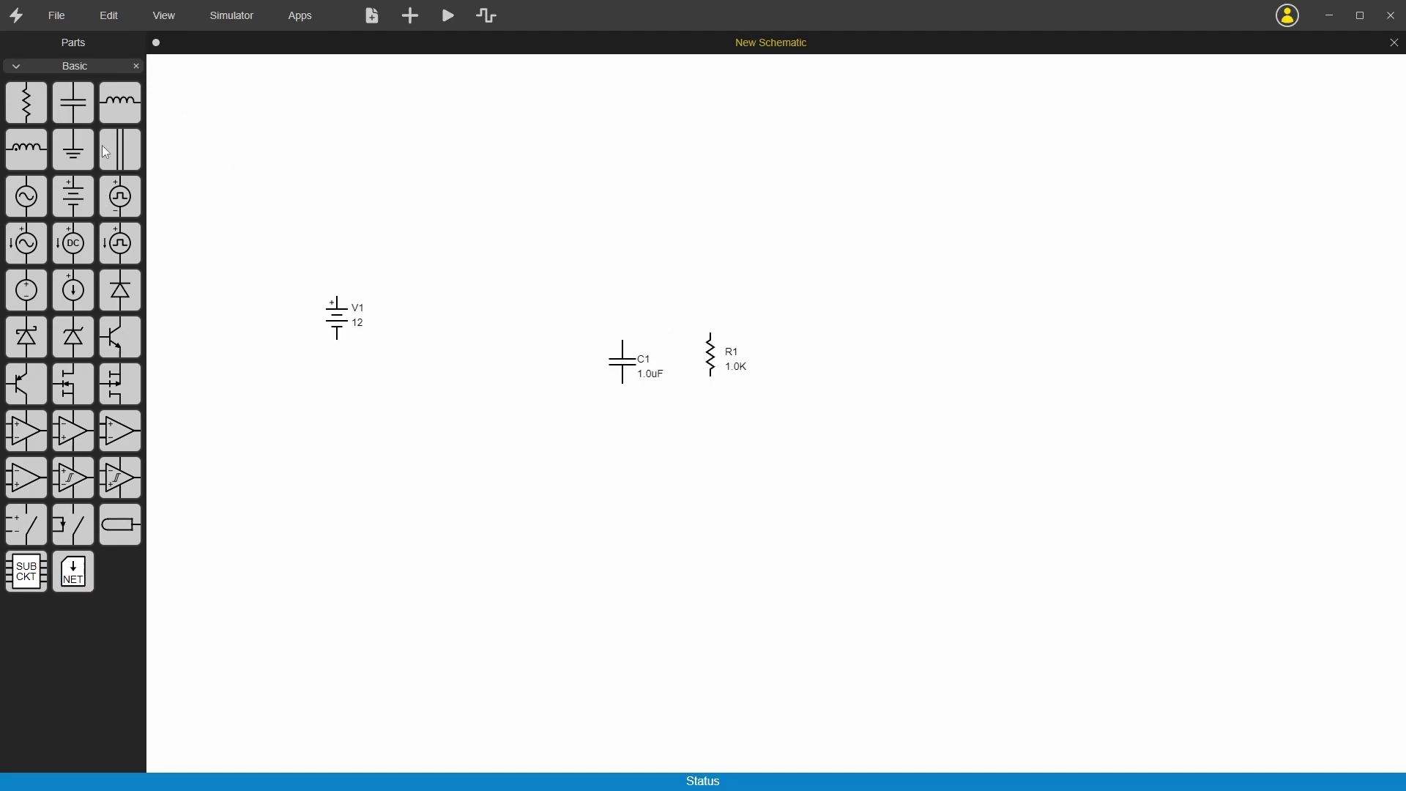
pyautogui.moveTo(73, 150); pyautogui.dragTo(333, 459)
pyautogui.moveTo(24, 582); pyautogui.dragTo(500, 321)
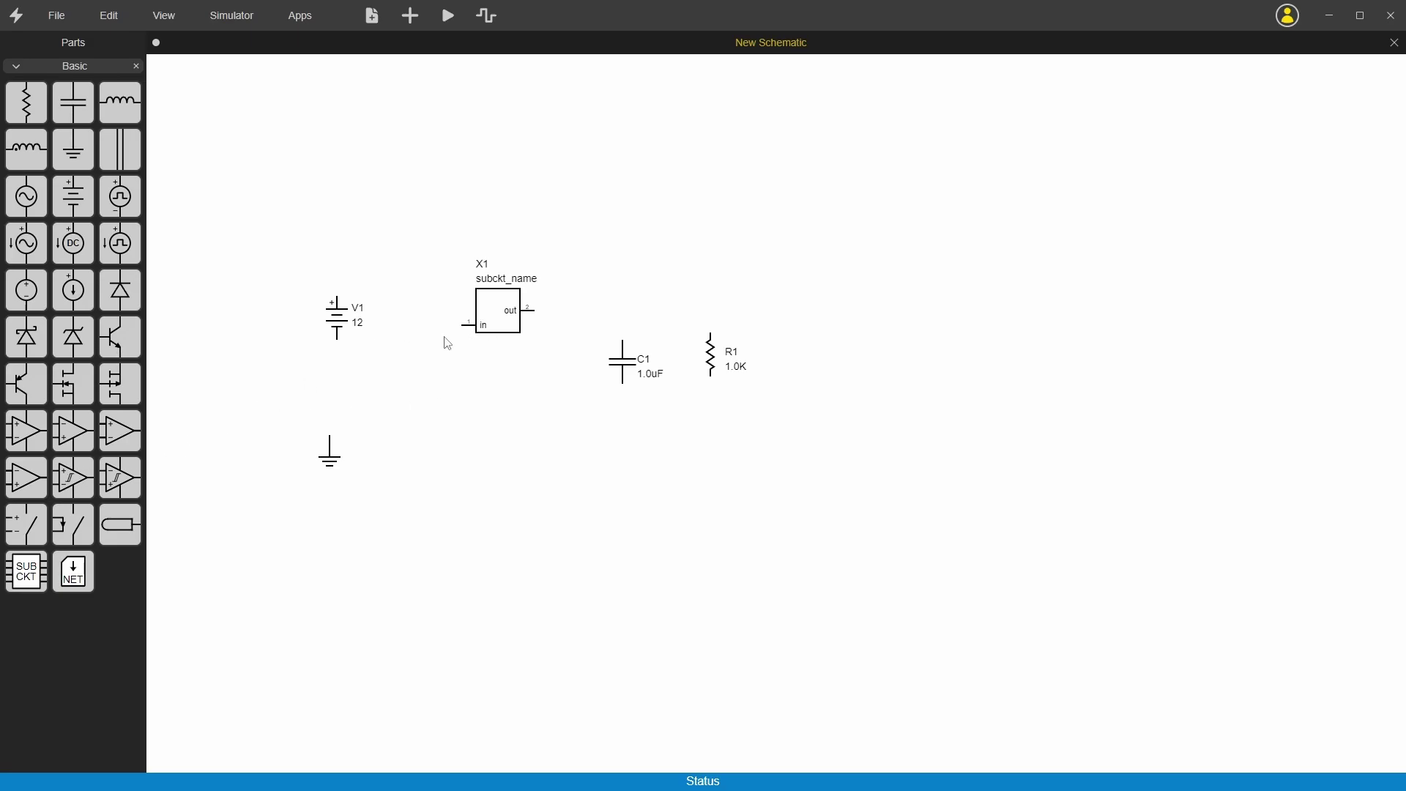
pyautogui.moveTo(503, 334); pyautogui.dragTo(550, 334)
# Add a third pin named gnd to subcircuit X1 in its part settings.
pyautogui.rightClick(516, 314)
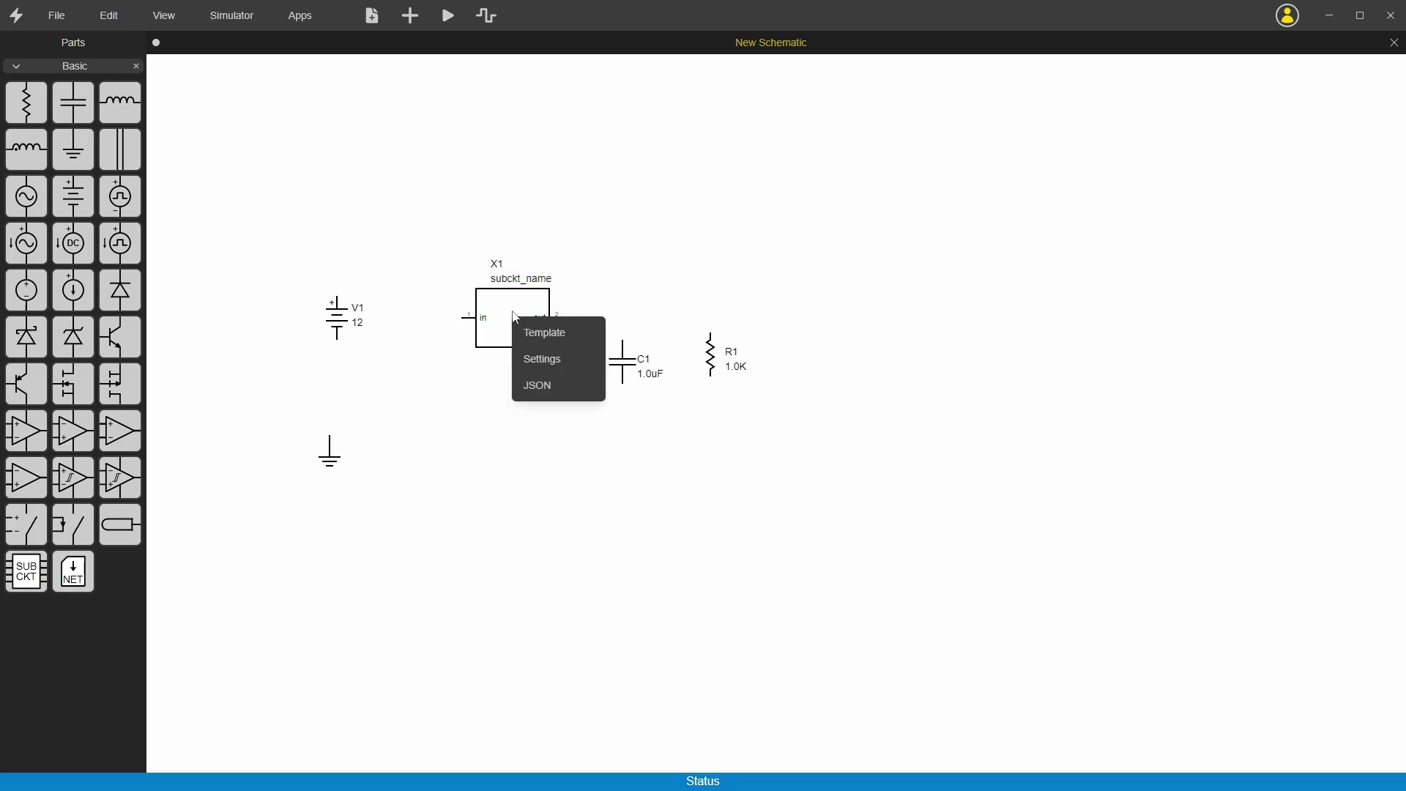
pyautogui.click(551, 363)
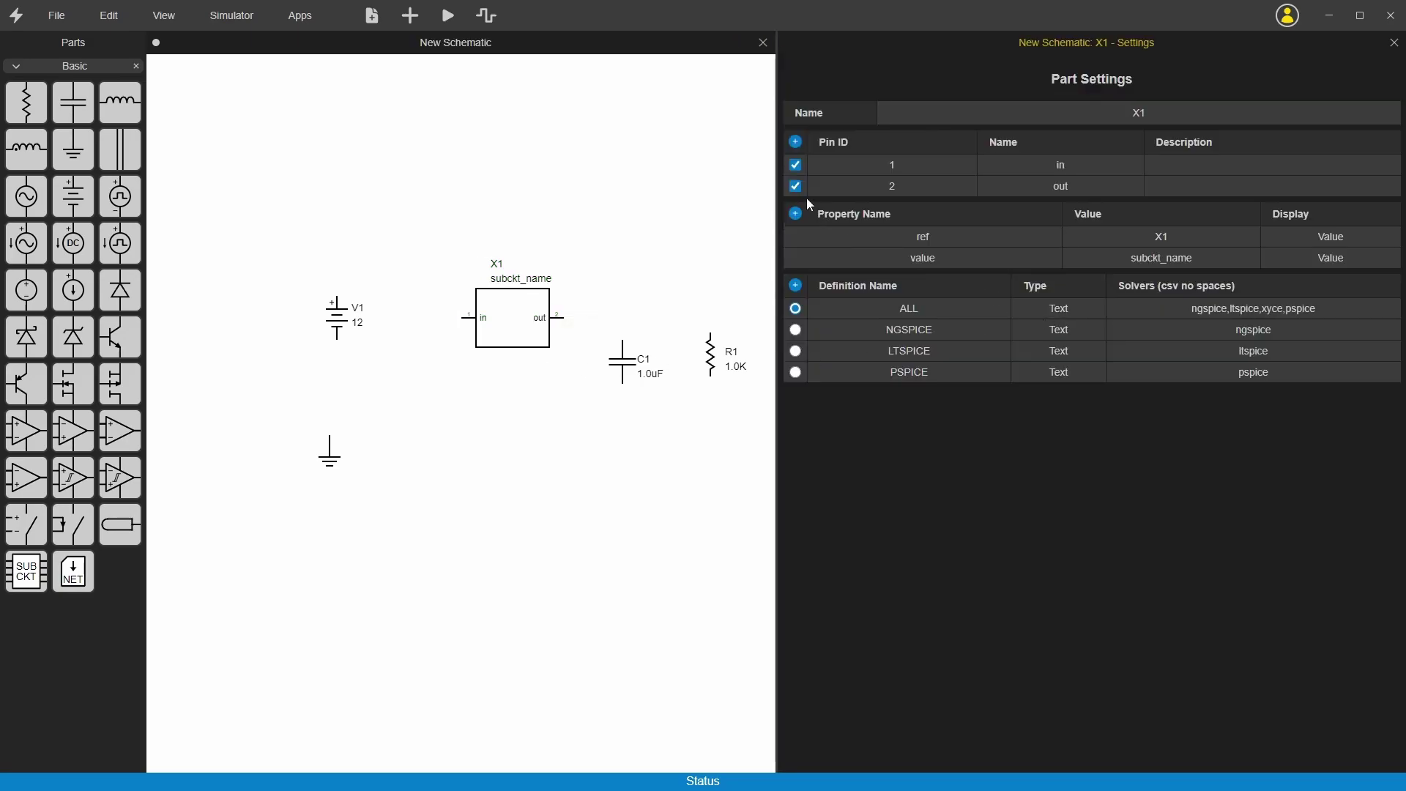
pyautogui.click(798, 142)
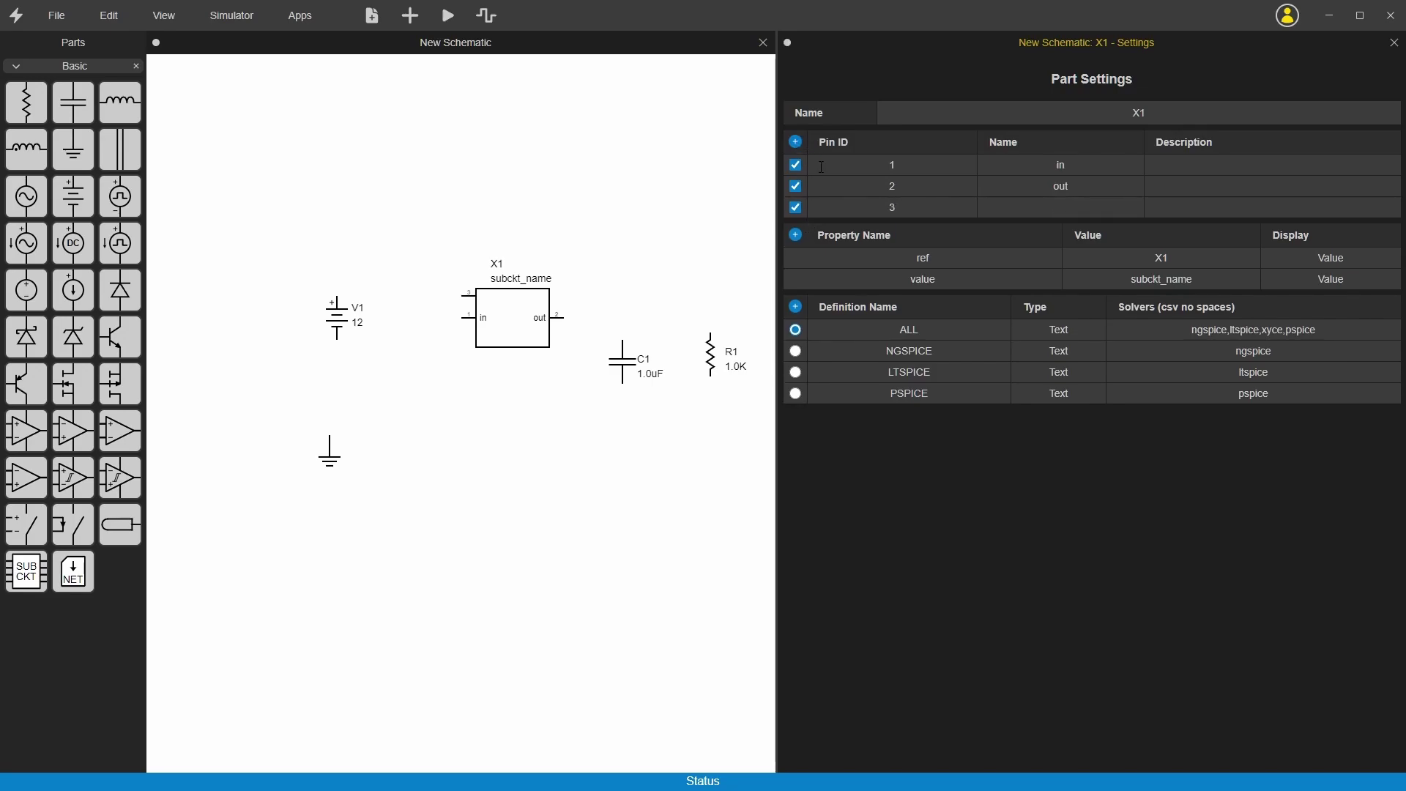
pyautogui.doubleClick(1041, 208)
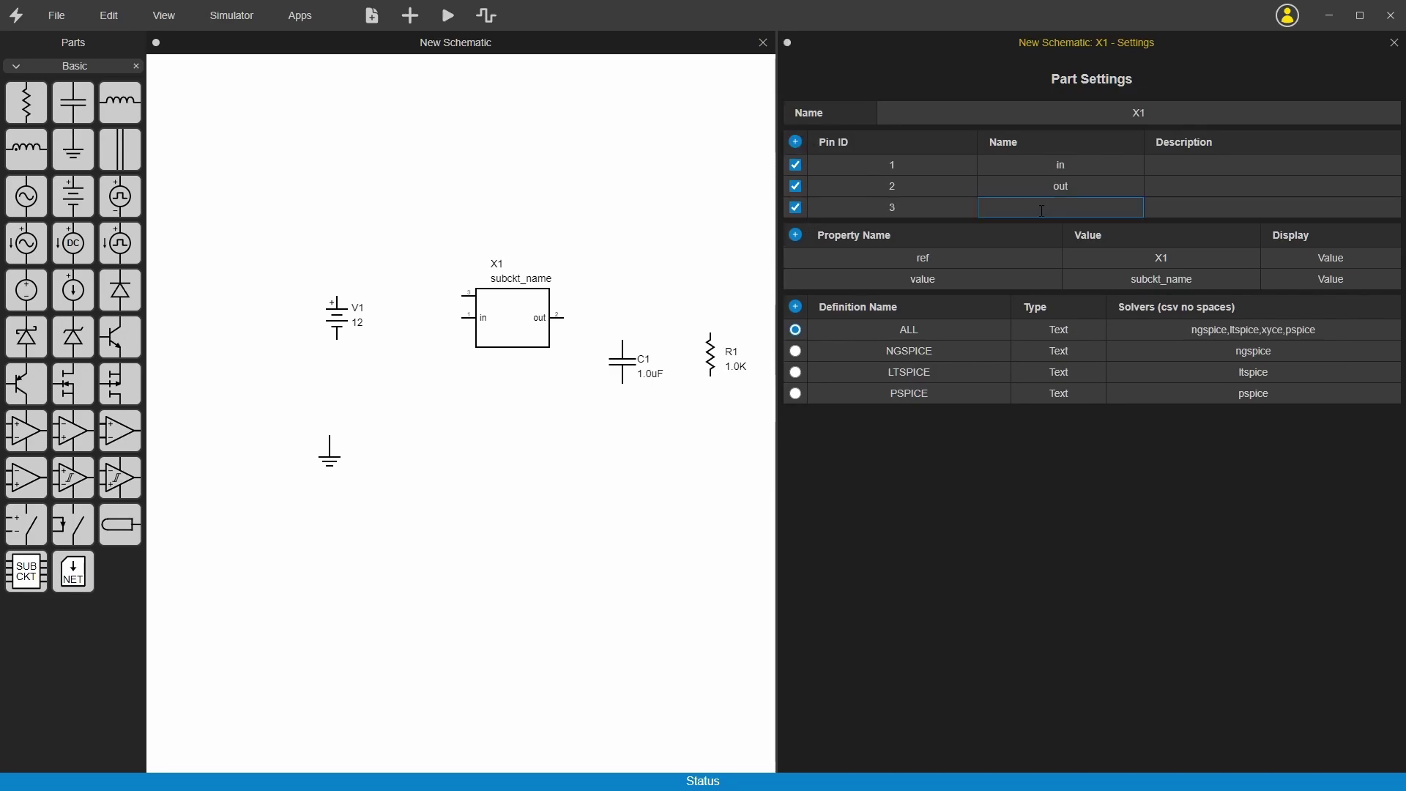
pyautogui.write('gnf')
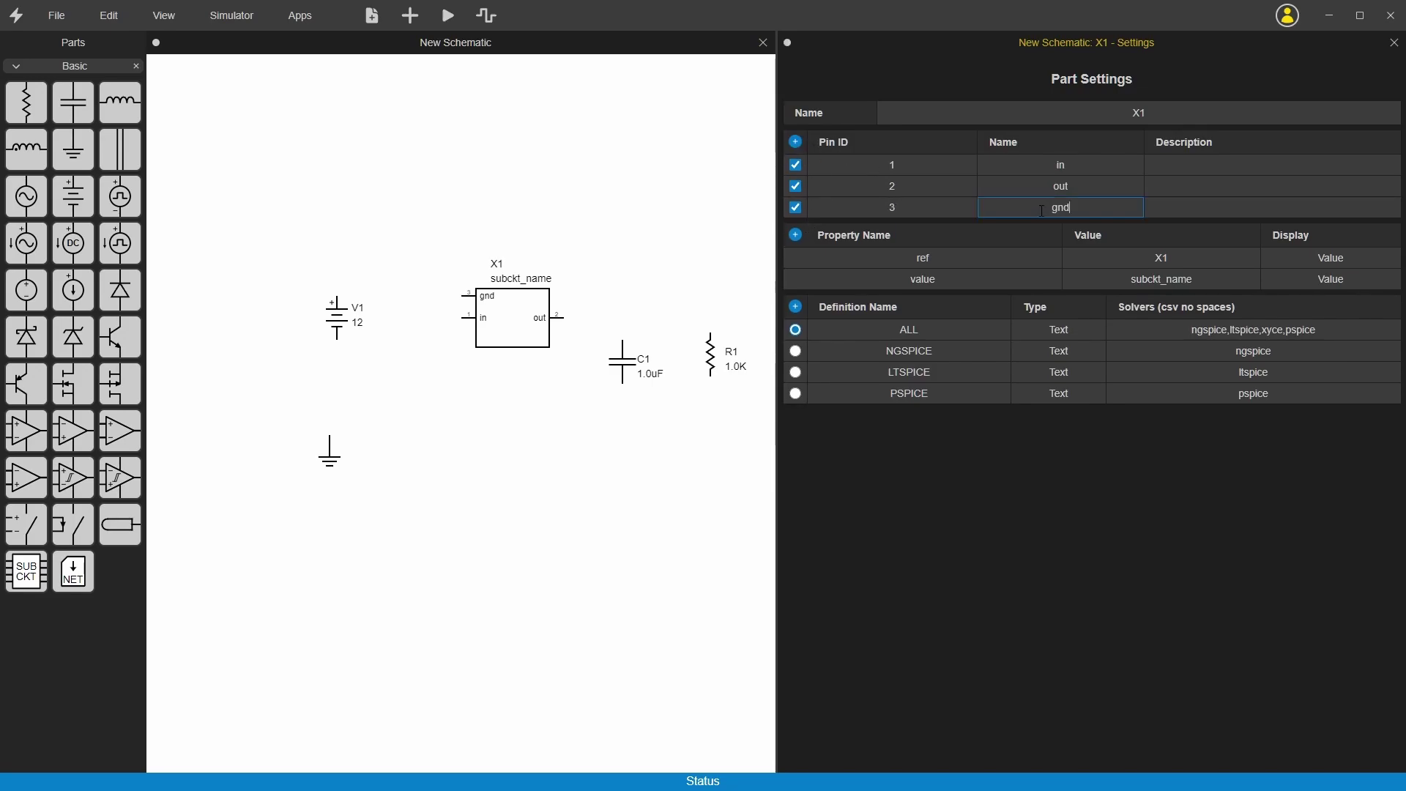
# Move X1's gnd pin to the middle of its bottom edge and shift the in pin slightly upward.
pyautogui.click(472, 400)
pyautogui.moveTo(468, 301); pyautogui.dragTo(515, 356)
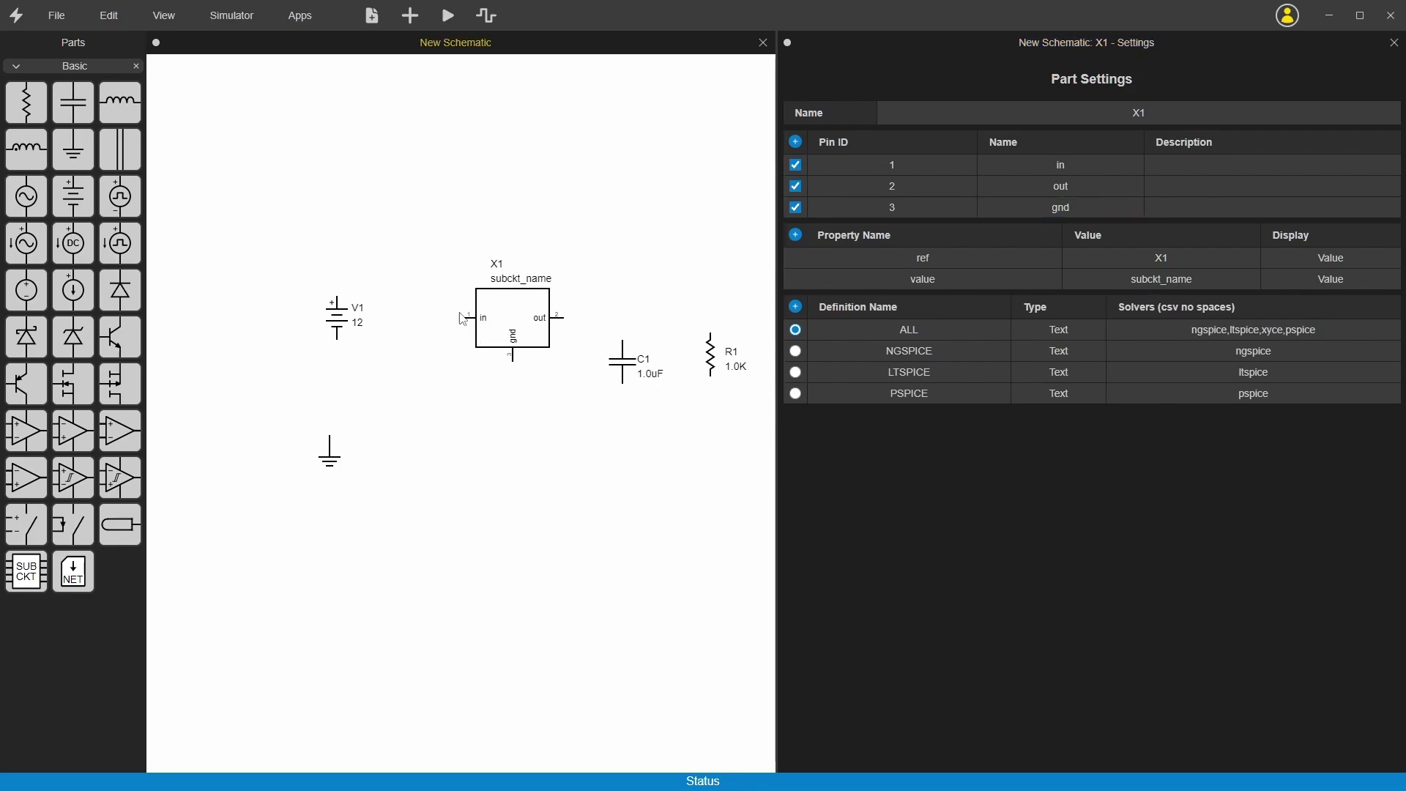
pyautogui.moveTo(463, 318); pyautogui.dragTo(463, 311)
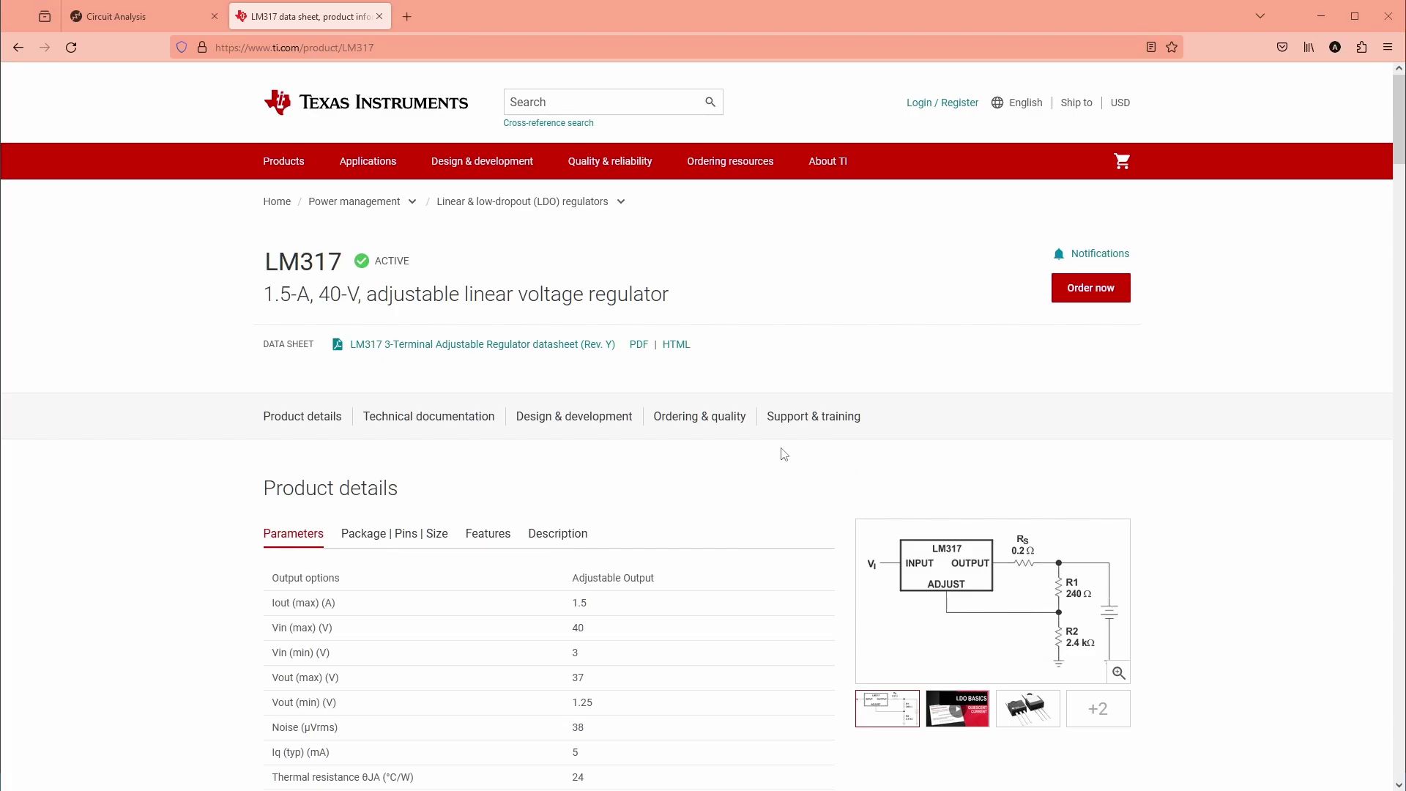
# On the Texas Instruments LM317 page in the browser, download the LM317 PSpice Transient Model and open its LM317_TRANS.LIB file.
pyautogui.scroll(-10, 434, 512)
pyautogui.scroll(-14, 434, 515)
pyautogui.scroll(-3, 434, 510)
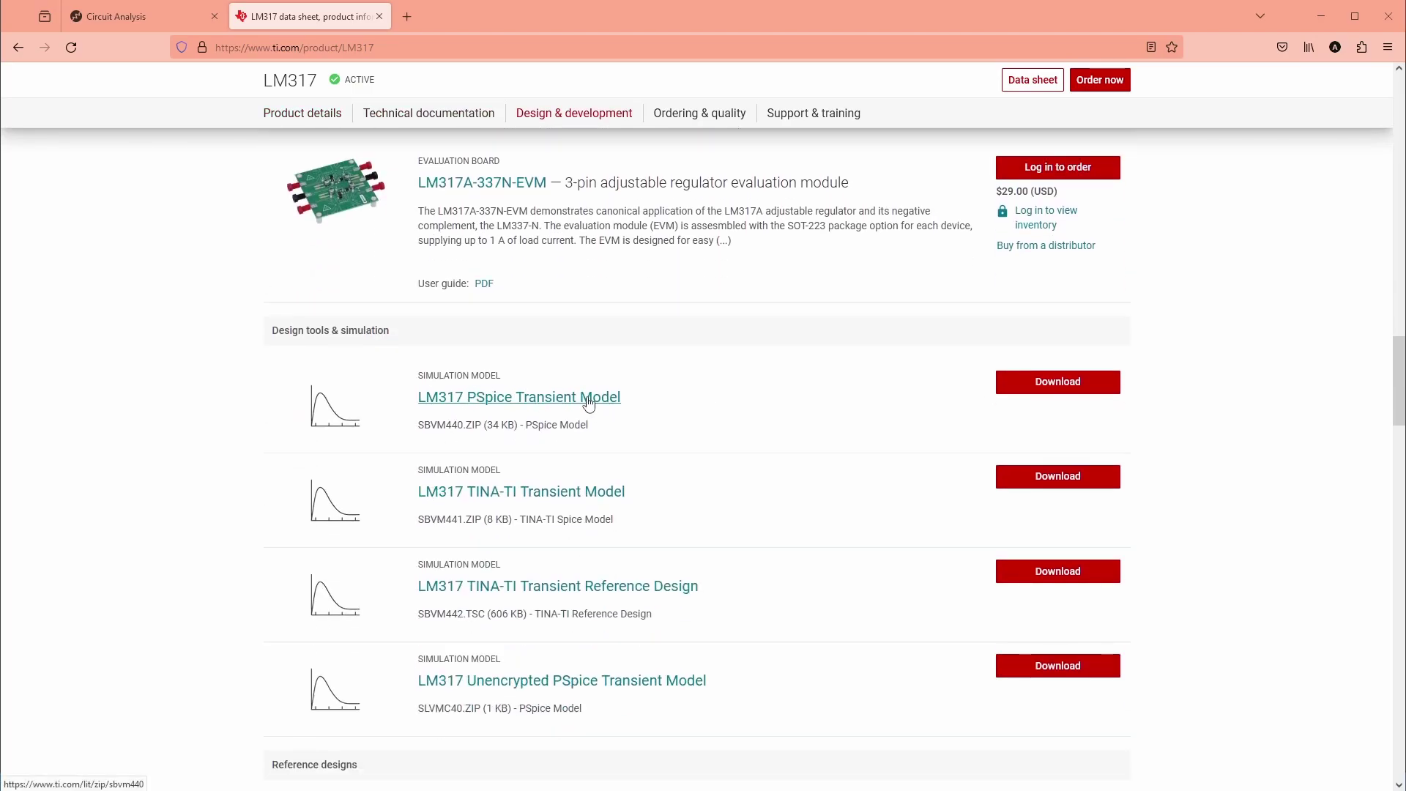
pyautogui.click(1078, 388)
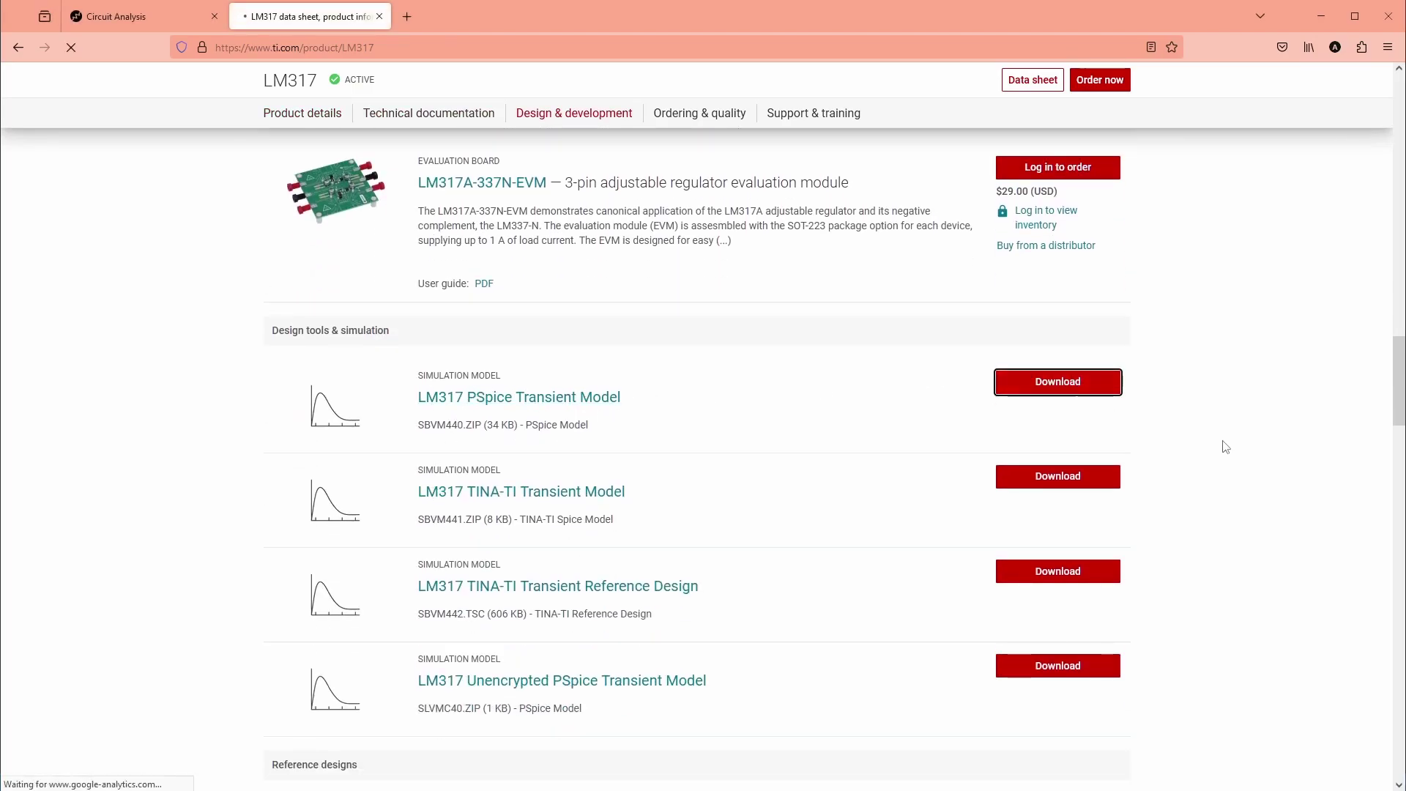
pyautogui.click(418, 417)
pyautogui.click(417, 417)
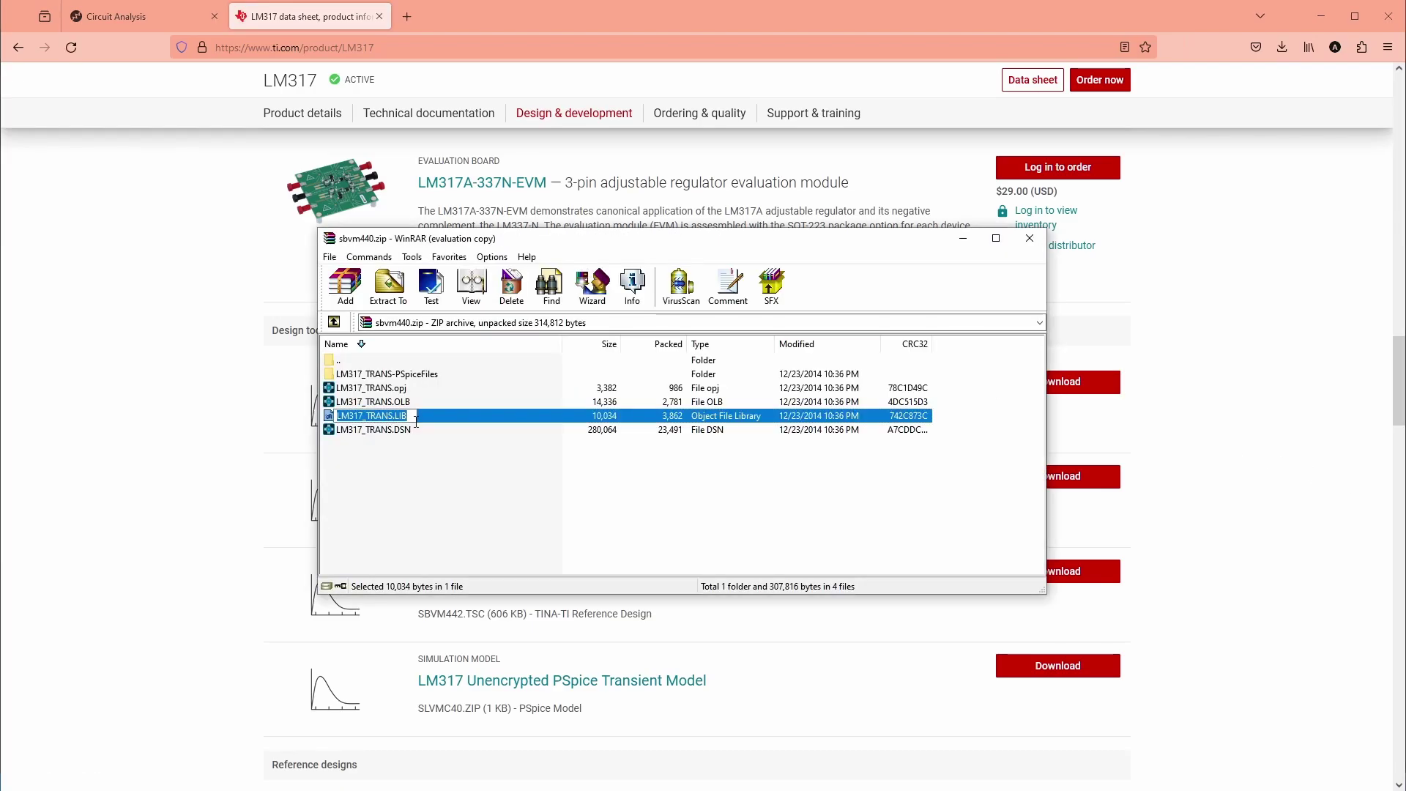
pyautogui.doubleClick(420, 419)
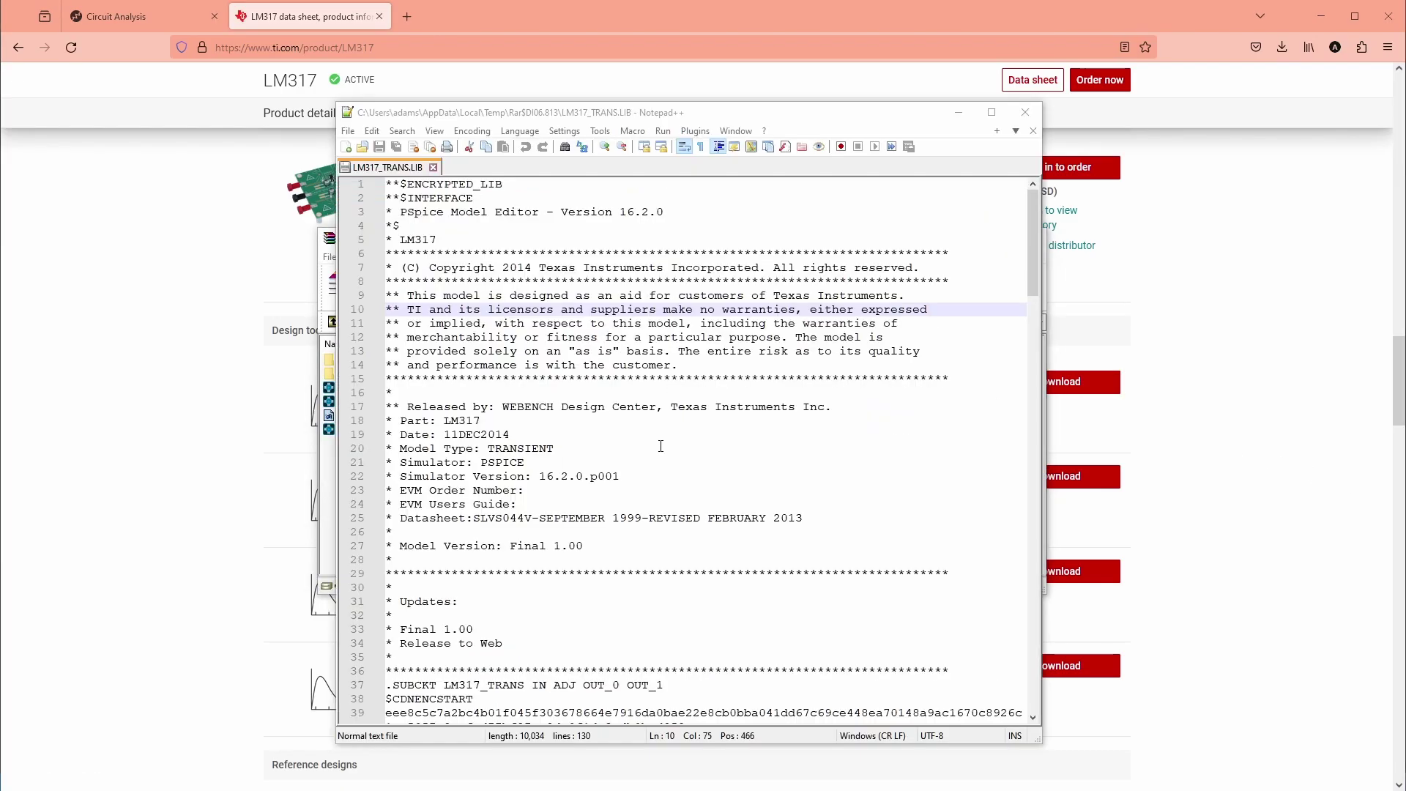
# Examine the contents of the downloaded LM317_TRANS.LIB in a wider Notepad++ window, then close the file.
pyautogui.scroll(-15, 659, 446)
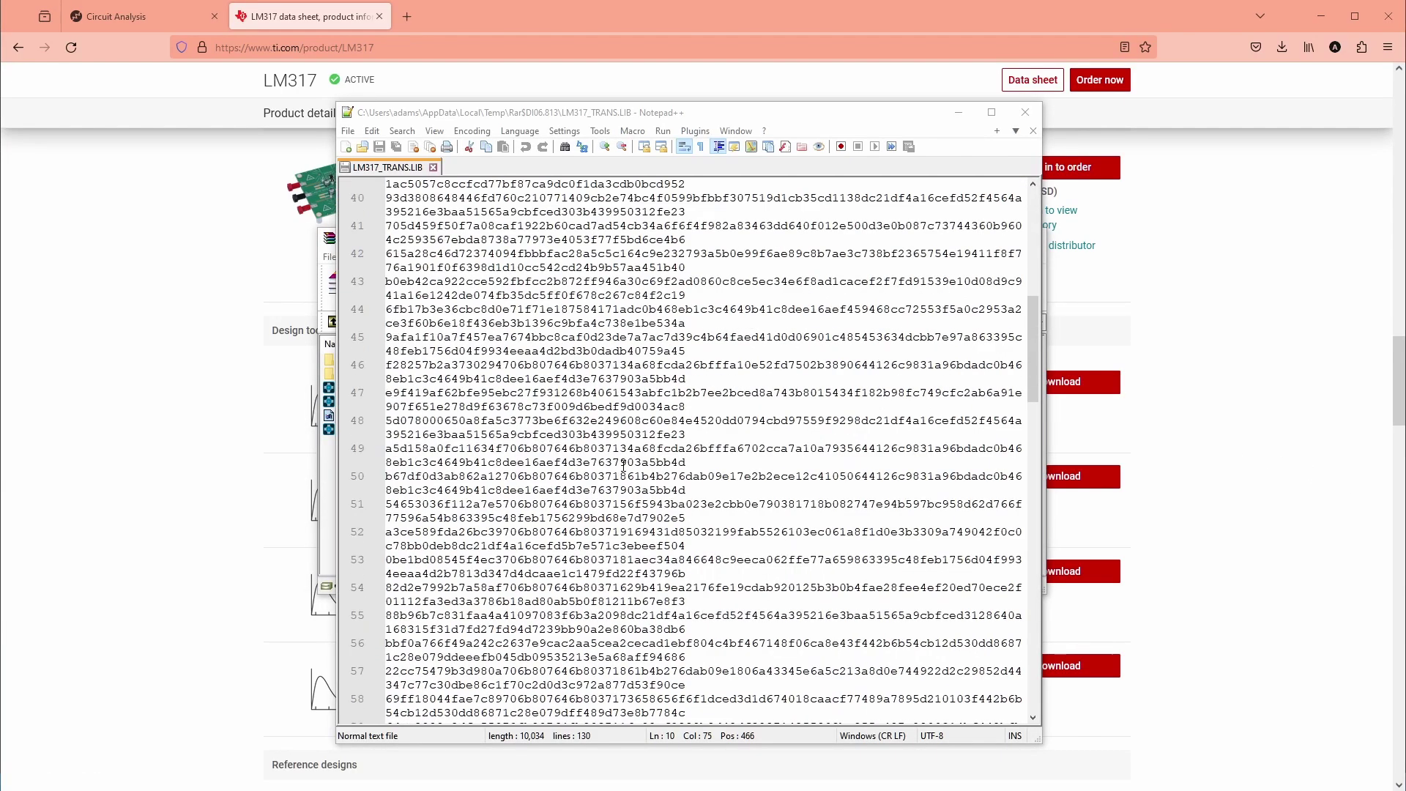
pyautogui.scroll(-10, 623, 465)
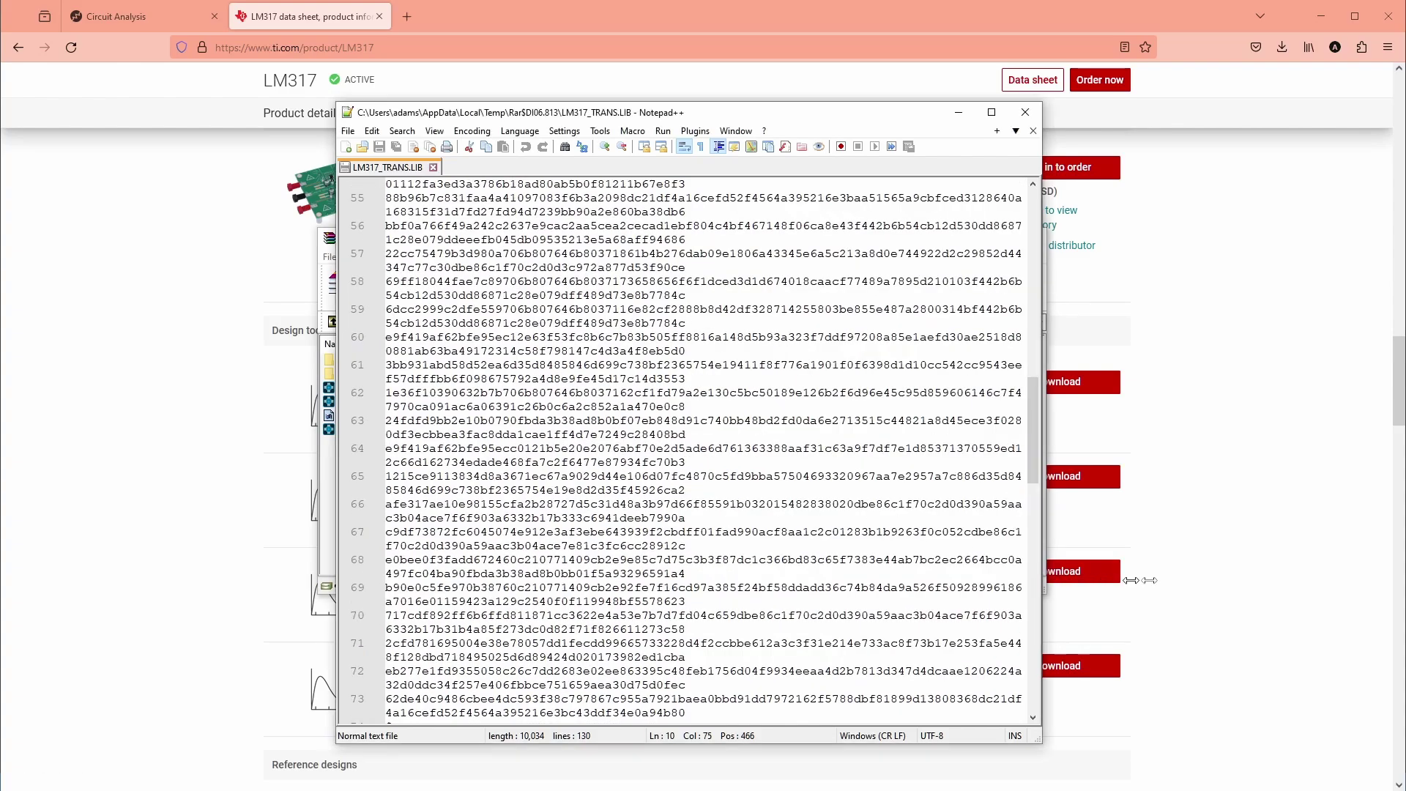
pyautogui.moveTo(1168, 581); pyautogui.dragTo(1381, 597)
pyautogui.scroll(18, 763, 581)
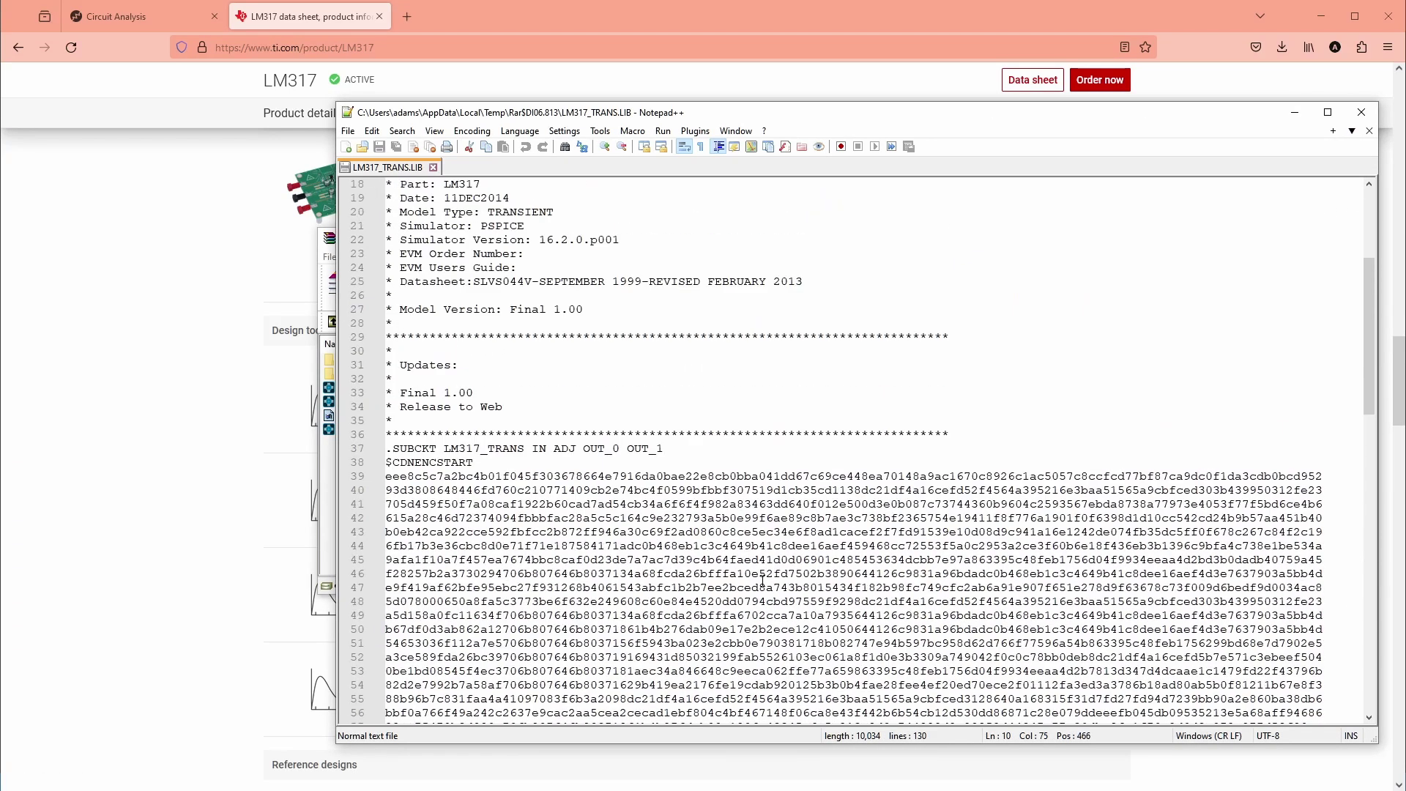
pyautogui.scroll(-13, 538, 546)
pyautogui.scroll(-18, 539, 546)
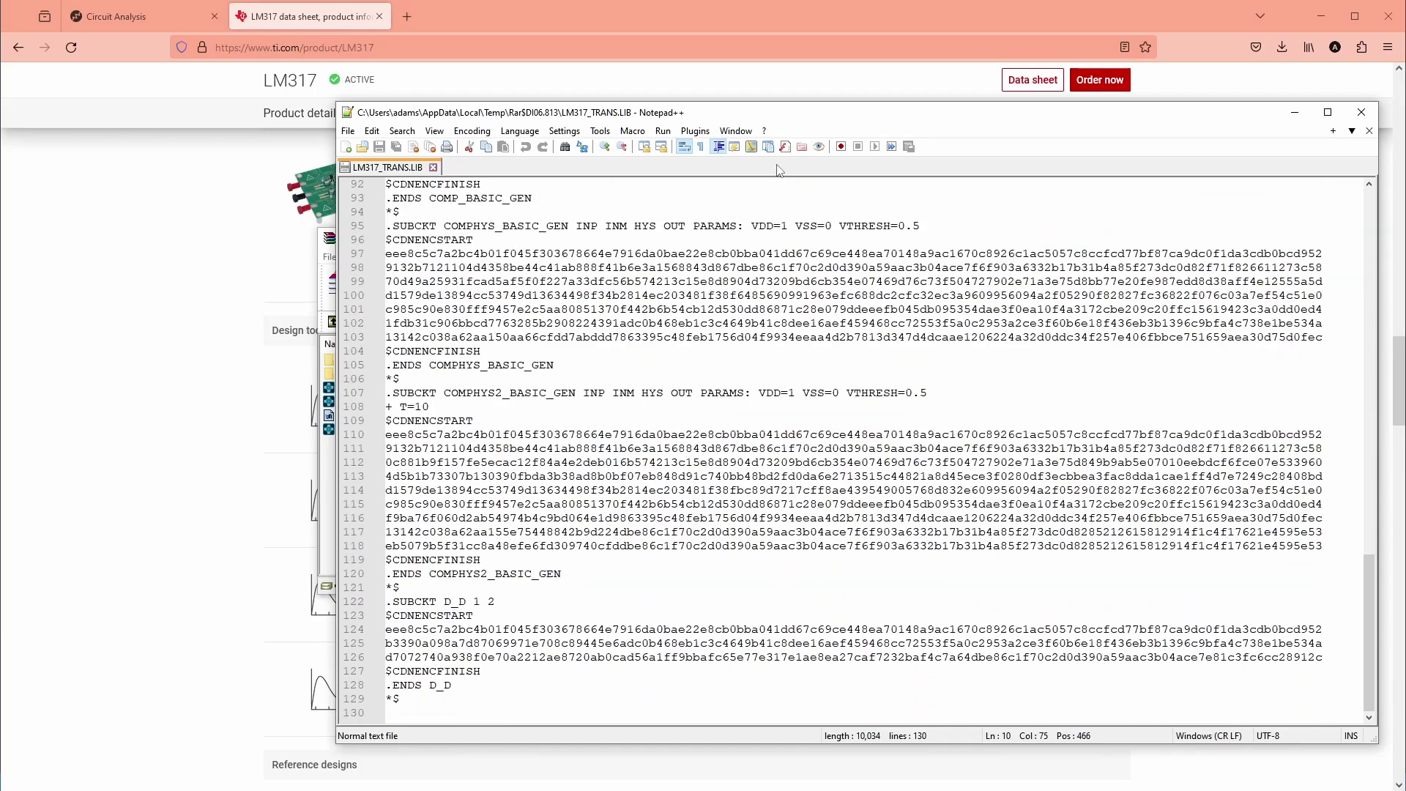
pyautogui.click(1360, 112)
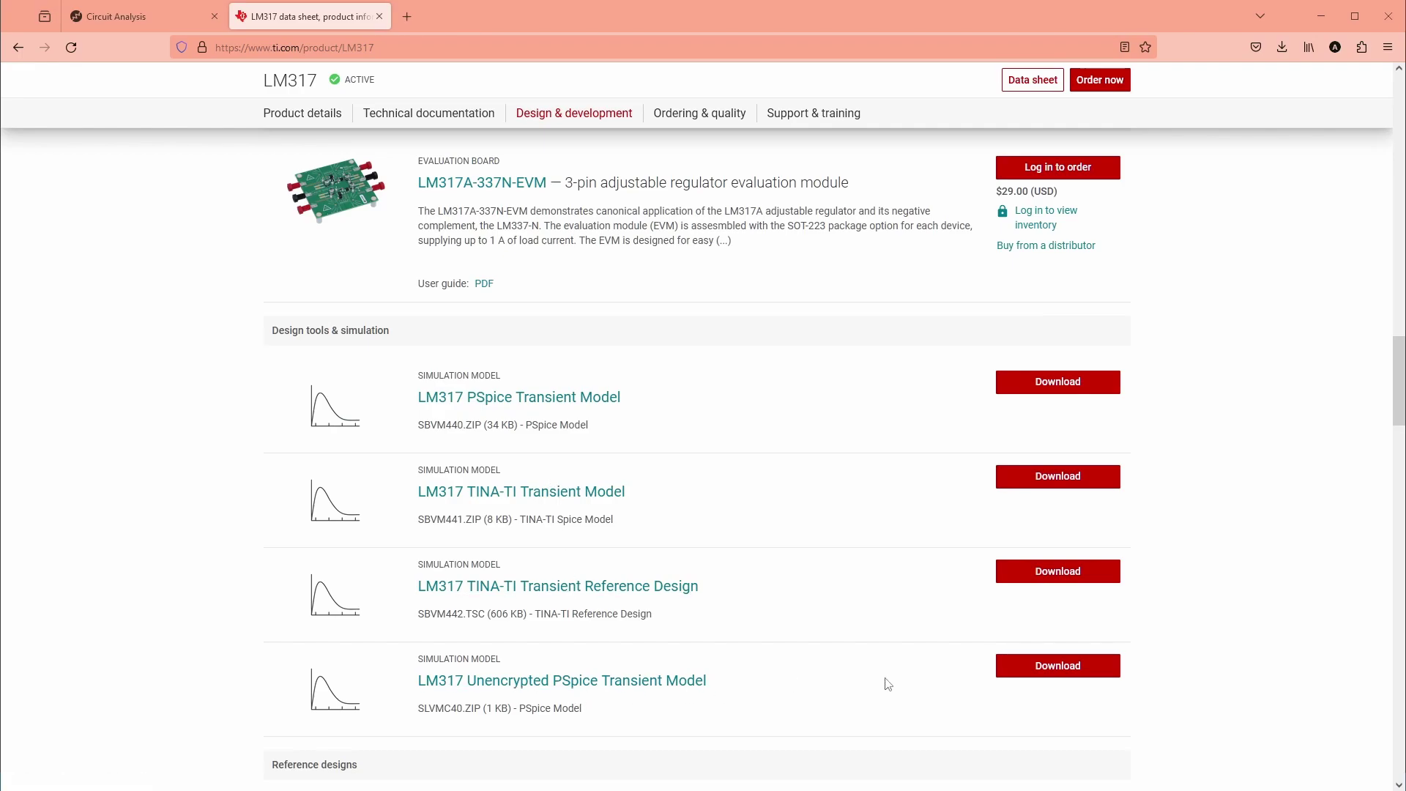
# Download the LM317 Unencrypted PSpice Transient Model and review the subcircuit definitions in its LM317_TRANS.LIB file.
pyautogui.click(1078, 674)
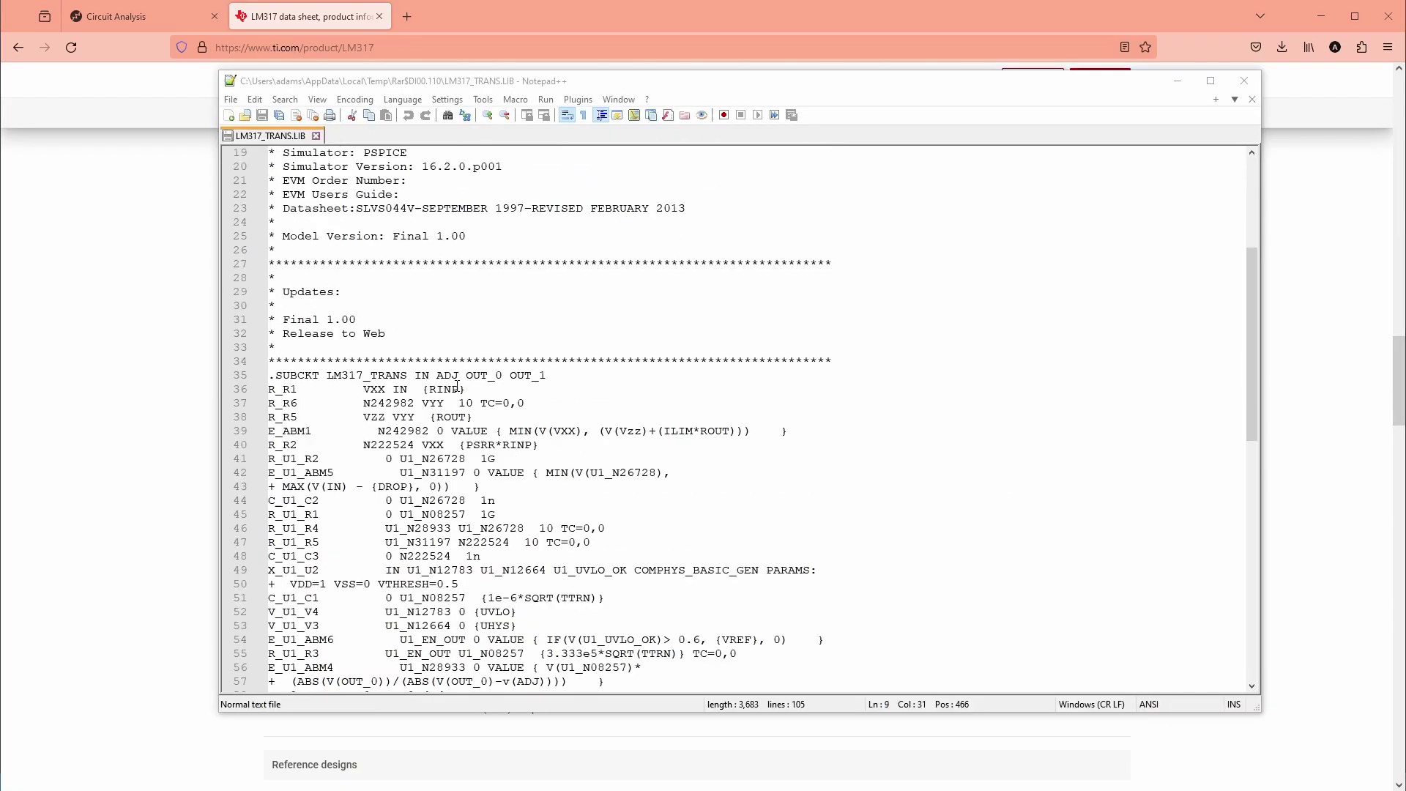
pyautogui.scroll(-3, 457, 386)
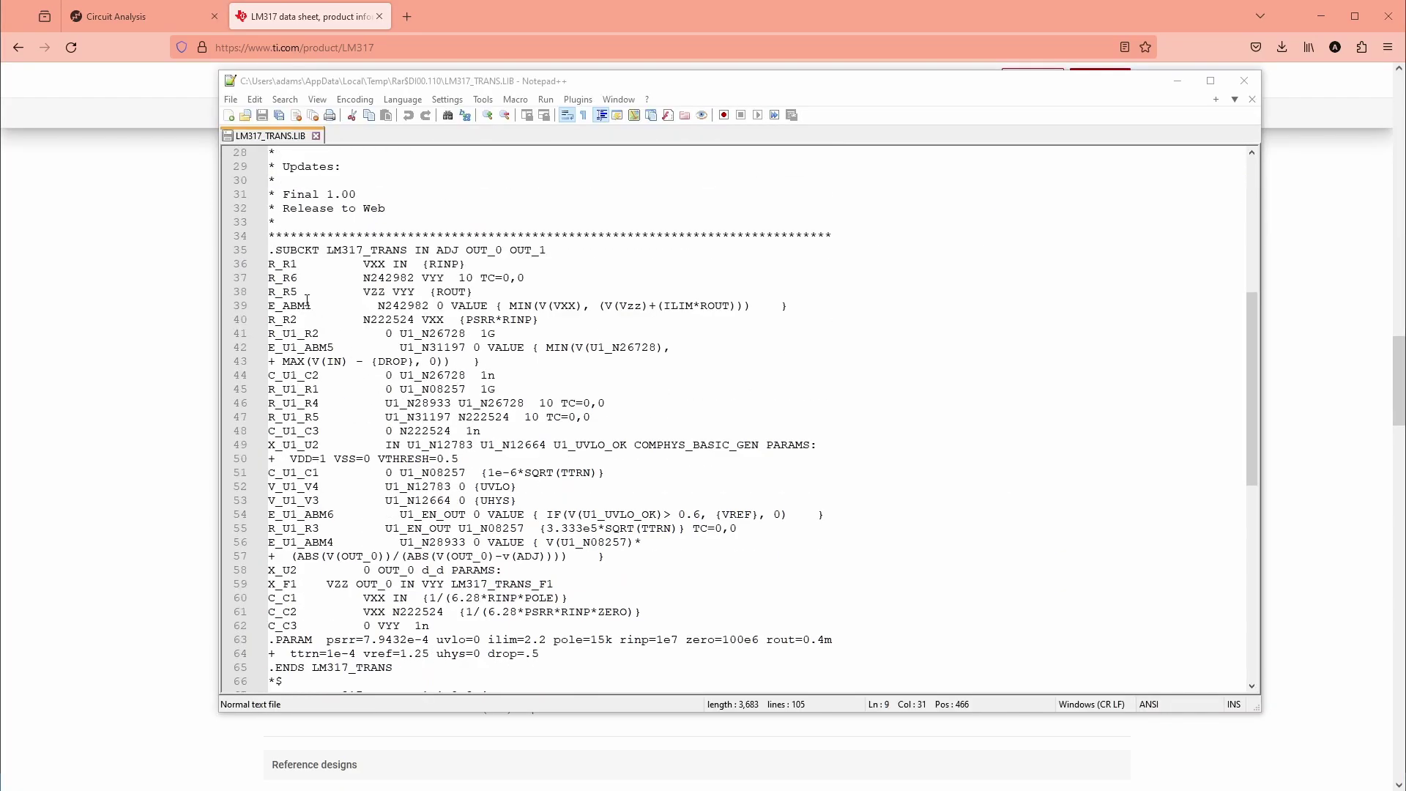
pyautogui.moveTo(306, 300); pyautogui.dragTo(597, 528)
pyautogui.scroll(-12, 597, 529)
pyautogui.scroll(20, 610, 396)
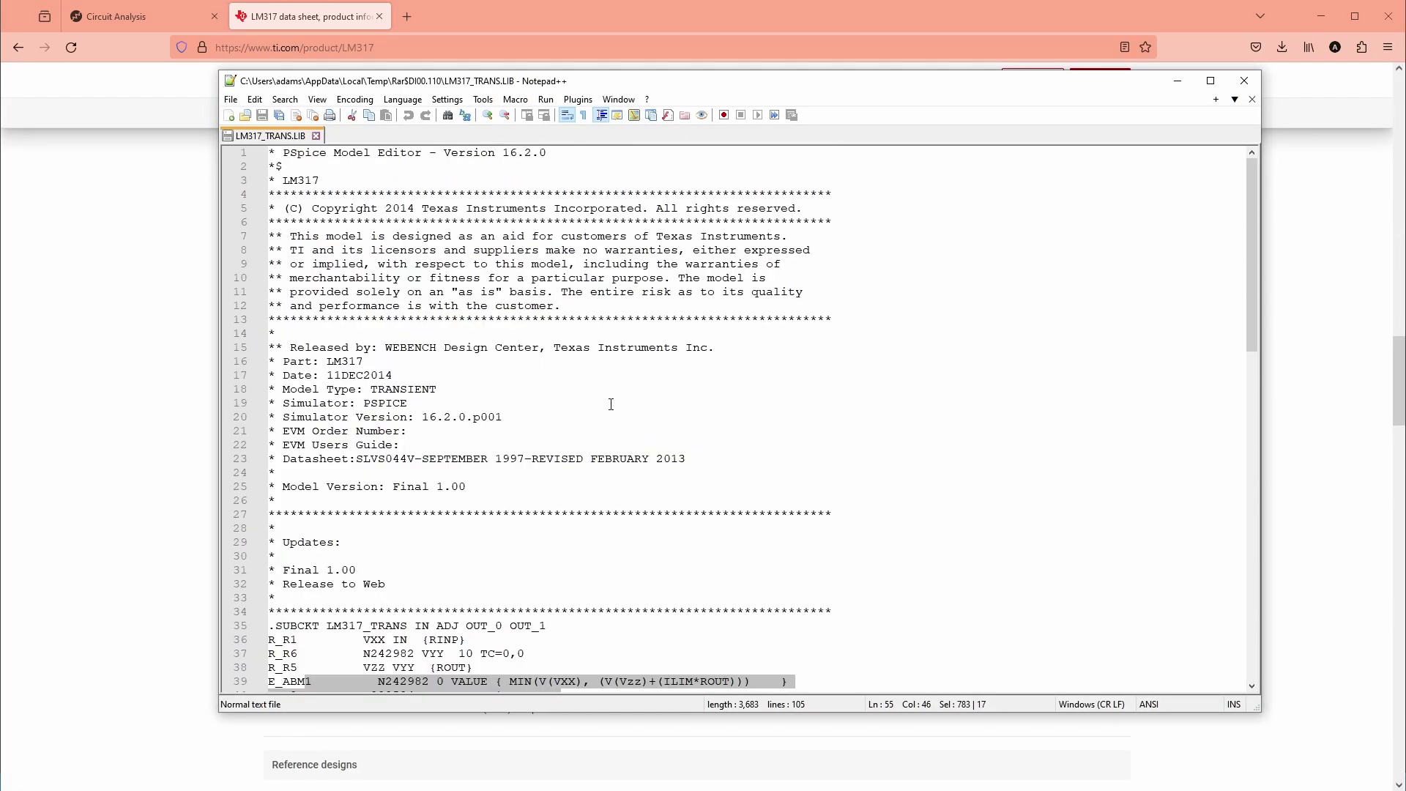
# Copy the entire text of the unencrypted LM317_TRANS.LIB and return to the schematic editor, closing the slvmc40.zip archive.
pyautogui.click(610, 396)
pyautogui.hotkey('ctrl', 'a')
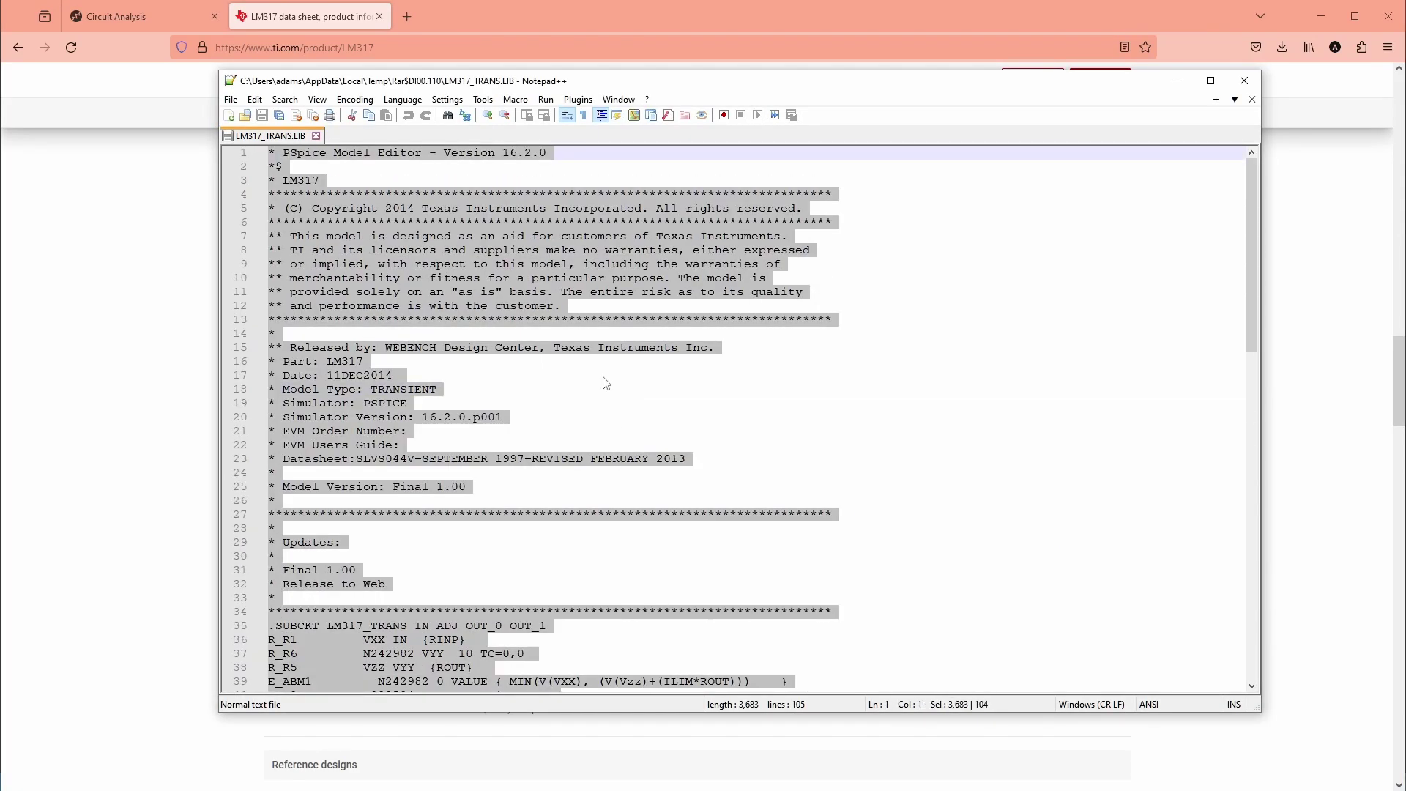
pyautogui.click(1177, 81)
pyautogui.click(1331, 18)
pyautogui.click(753, 423)
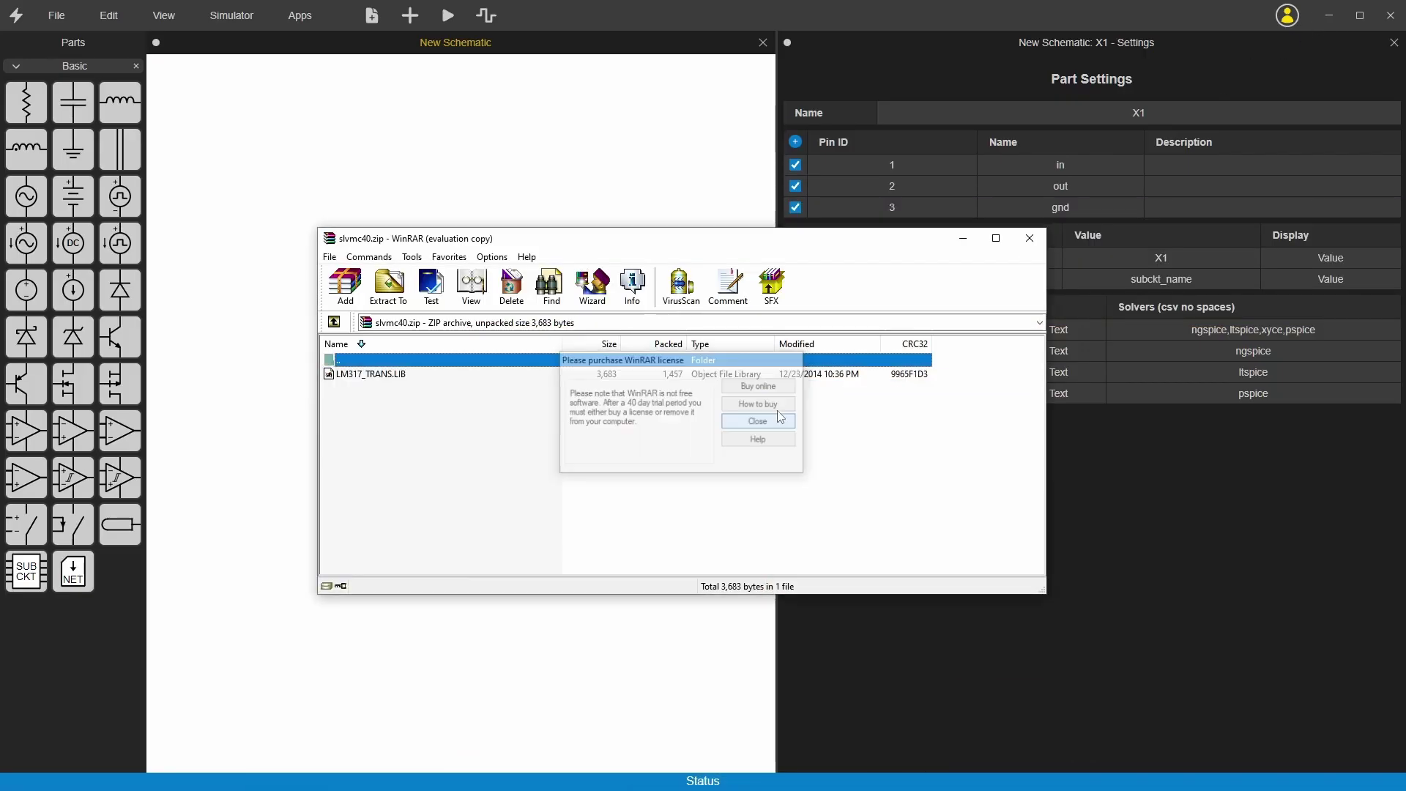
pyautogui.click(1028, 239)
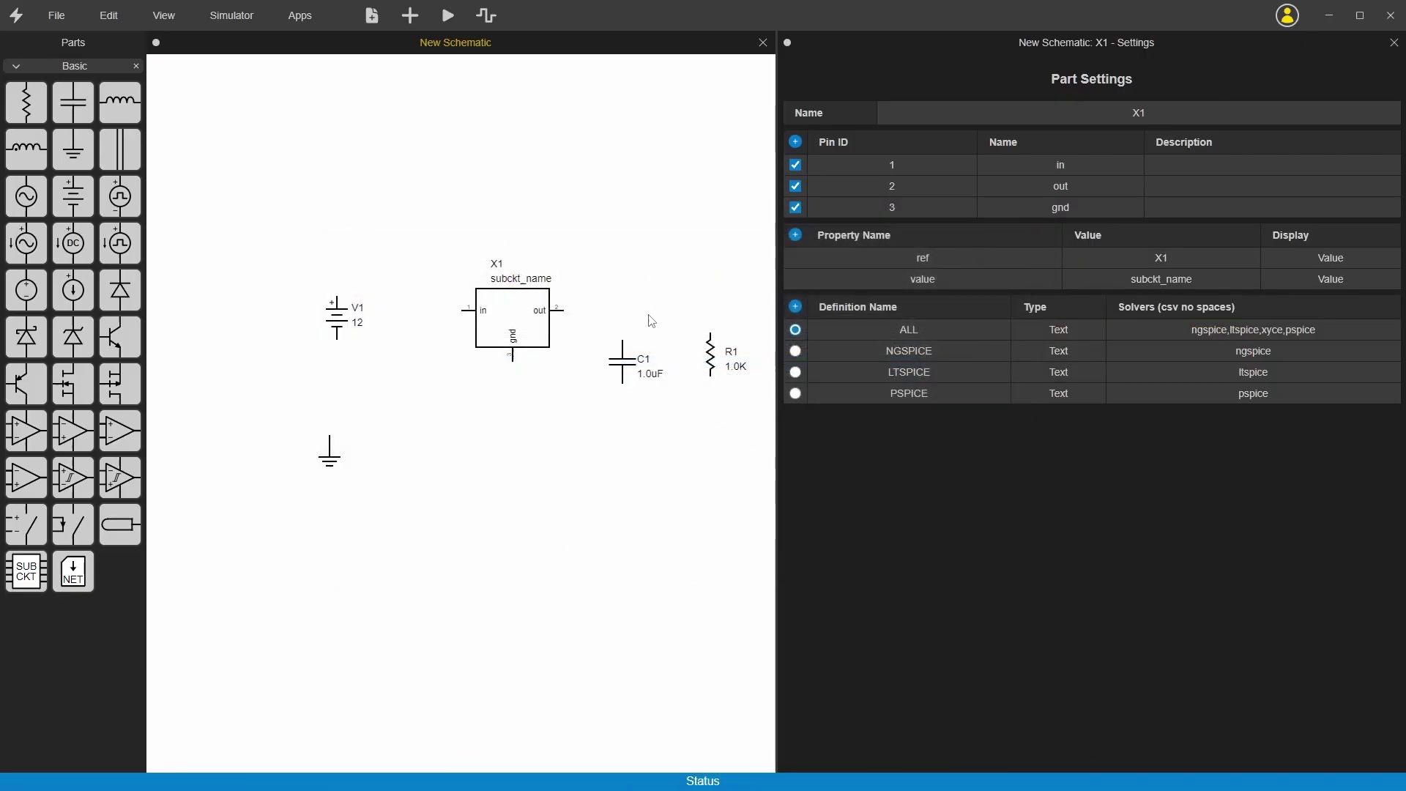
# Open subcircuit X1's template and paste the copied LM317 model below its instance line, leaving one blank line between them.
pyautogui.rightClick(514, 313)
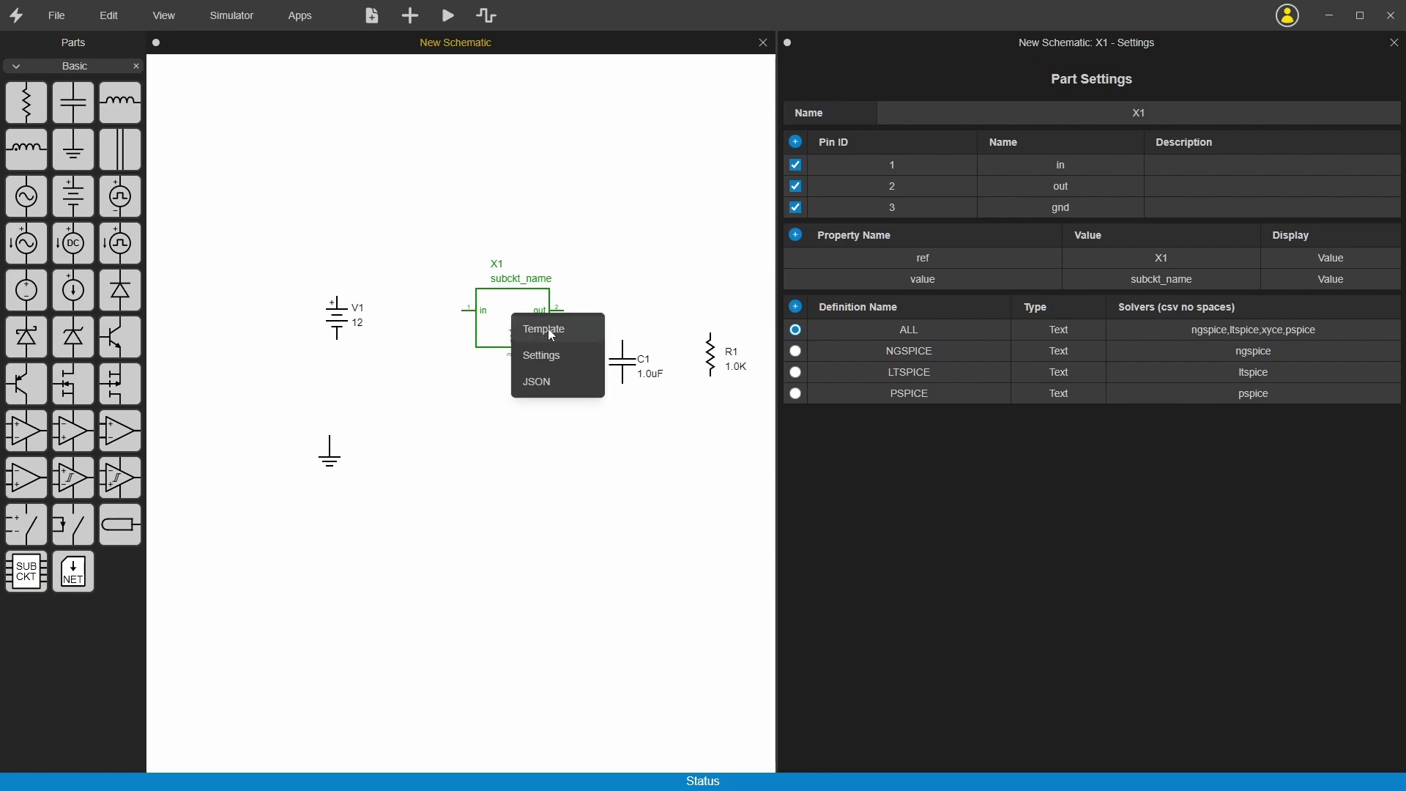
pyautogui.click(597, 196)
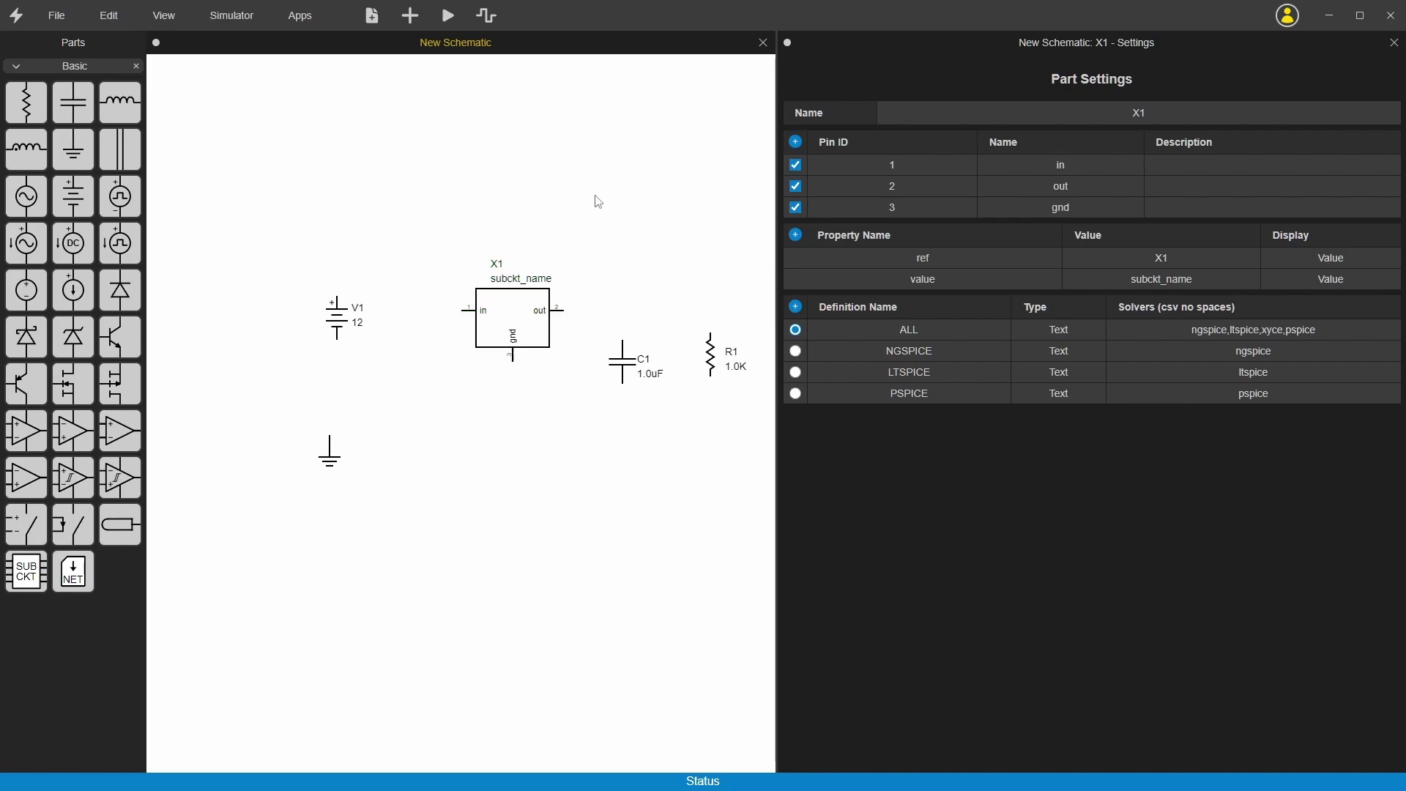
pyautogui.click(516, 315)
pyautogui.click(1065, 332)
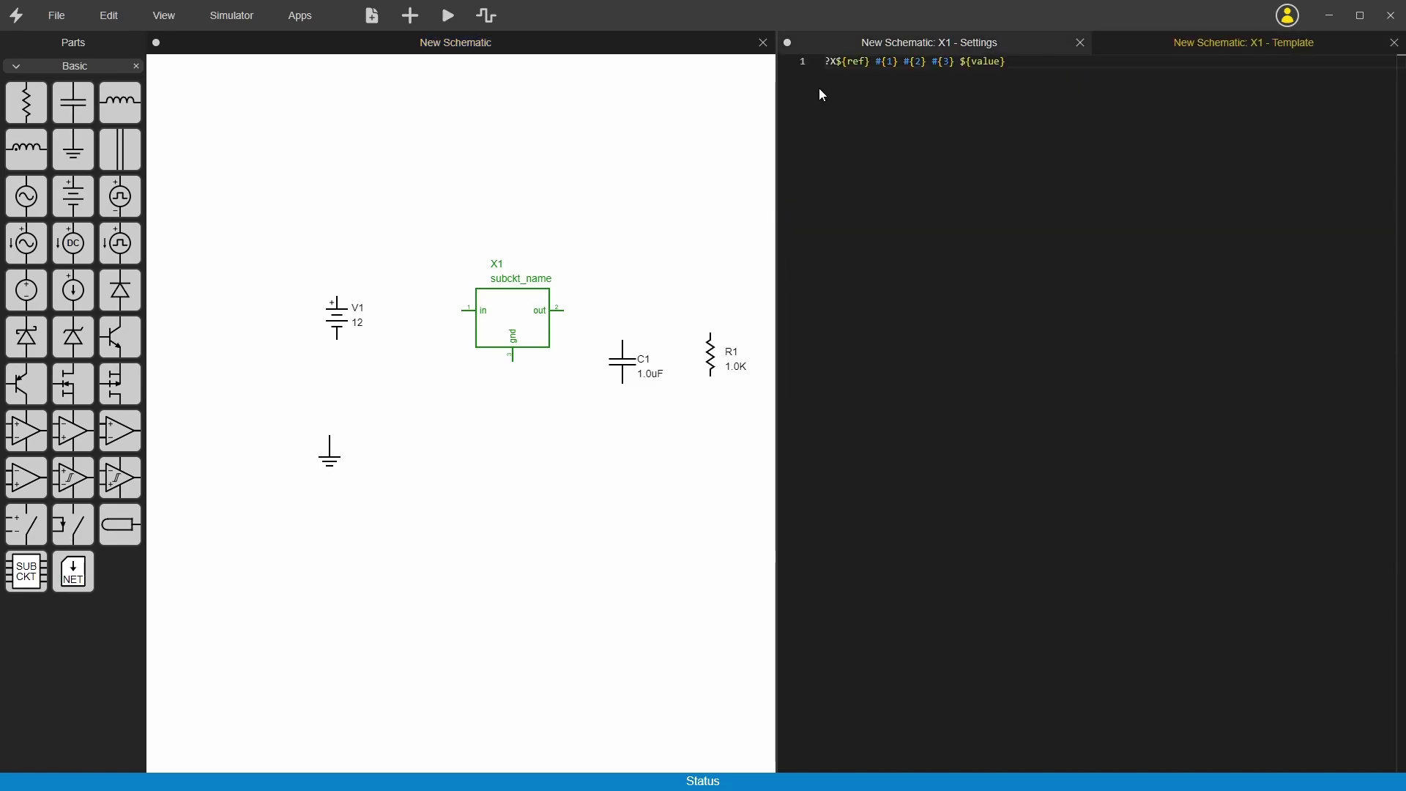
pyautogui.press('Escape')
pyautogui.click(995, 130)
pyautogui.press('Return')
pyautogui.press('Return')
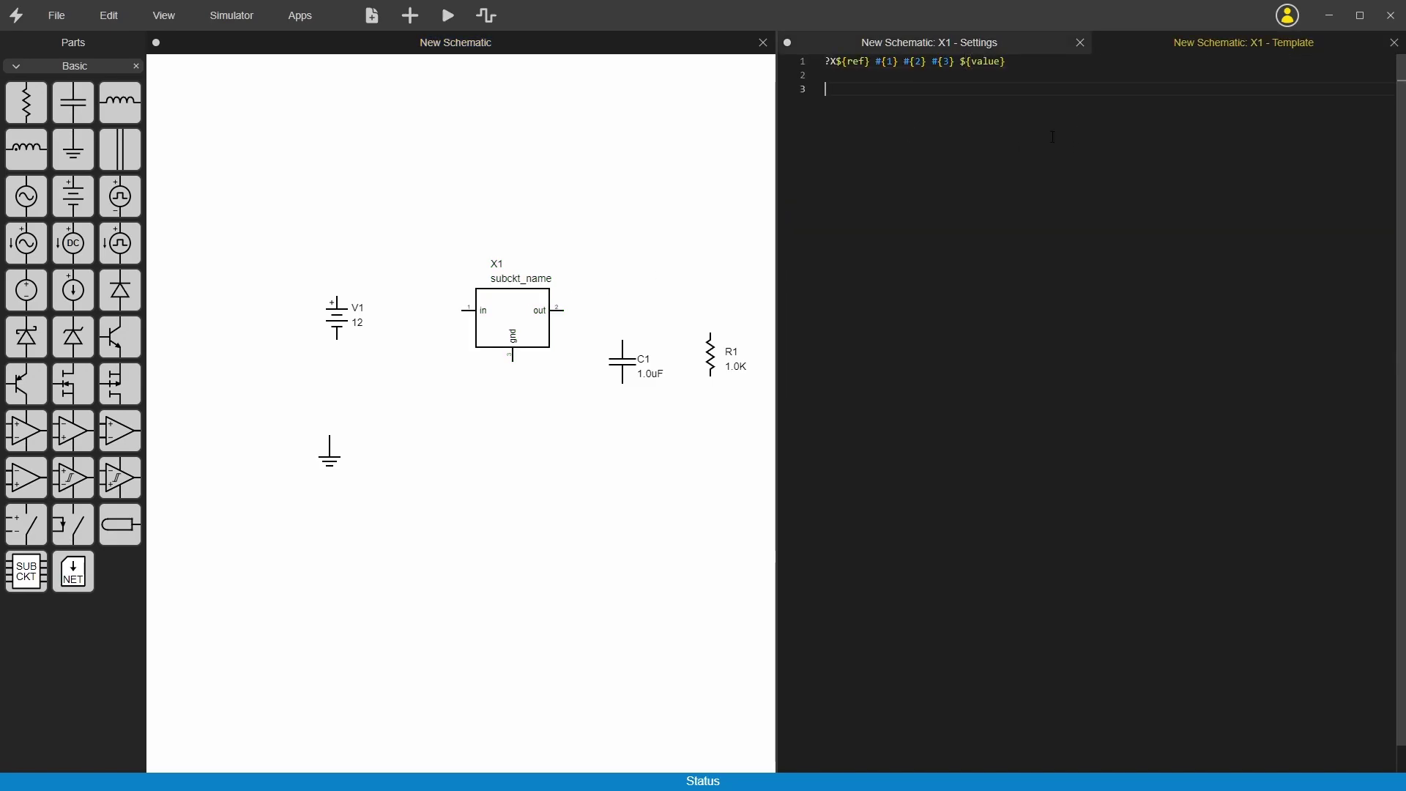
pyautogui.hotkey('ctrl', 'v')
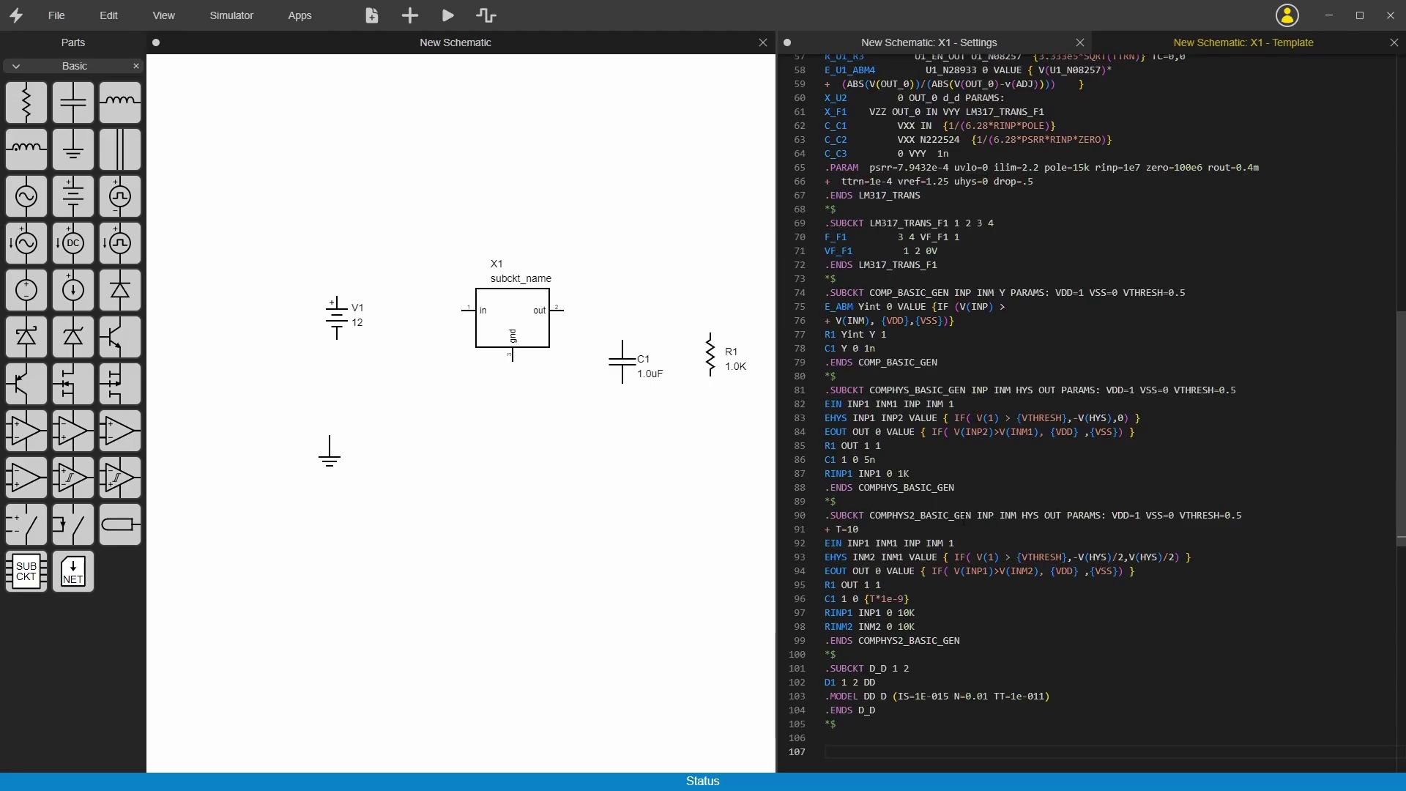
# Place a Netlist End block above the voltage source and review the models in its template.
pyautogui.moveTo(71, 579); pyautogui.dragTo(326, 154)
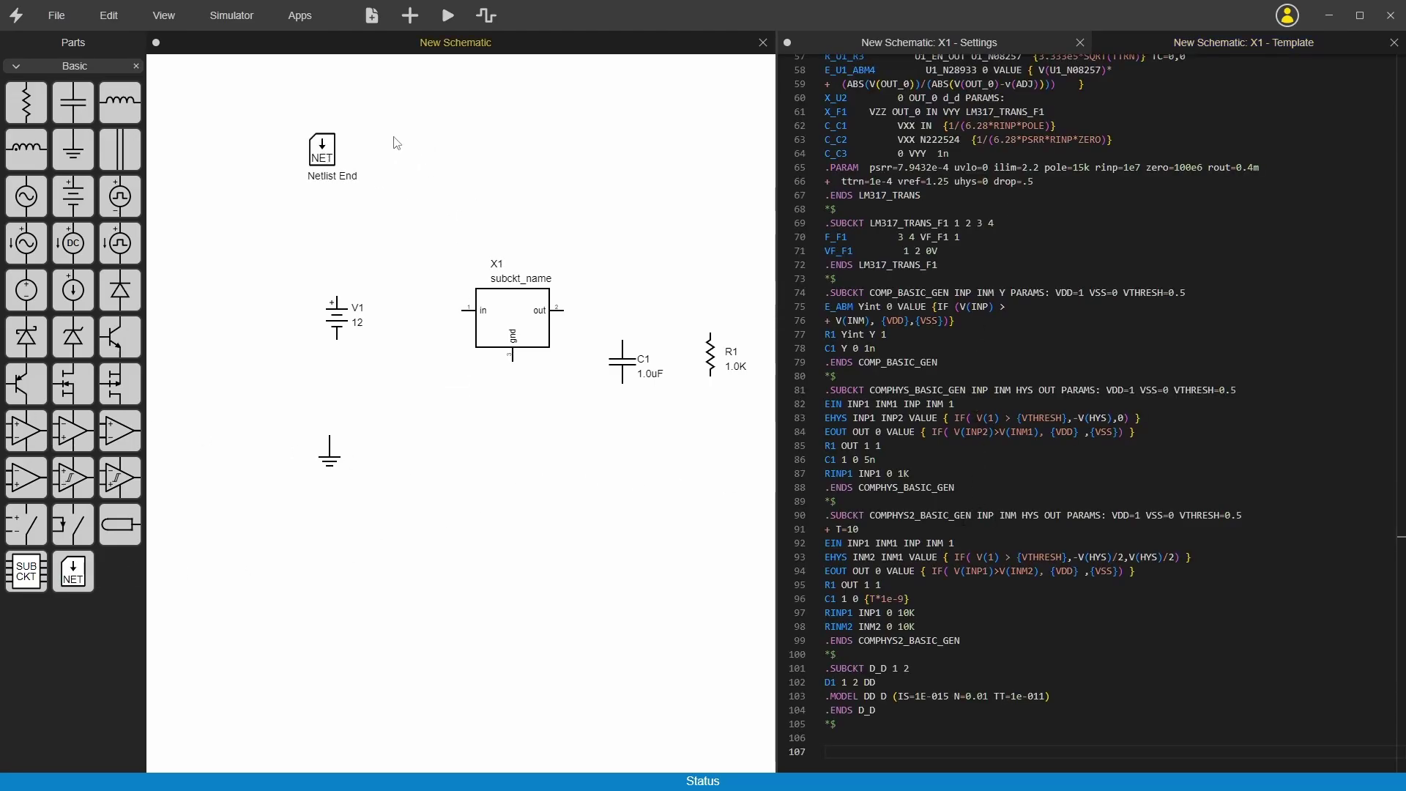
pyautogui.click(328, 153)
pyautogui.doubleClick(317, 161)
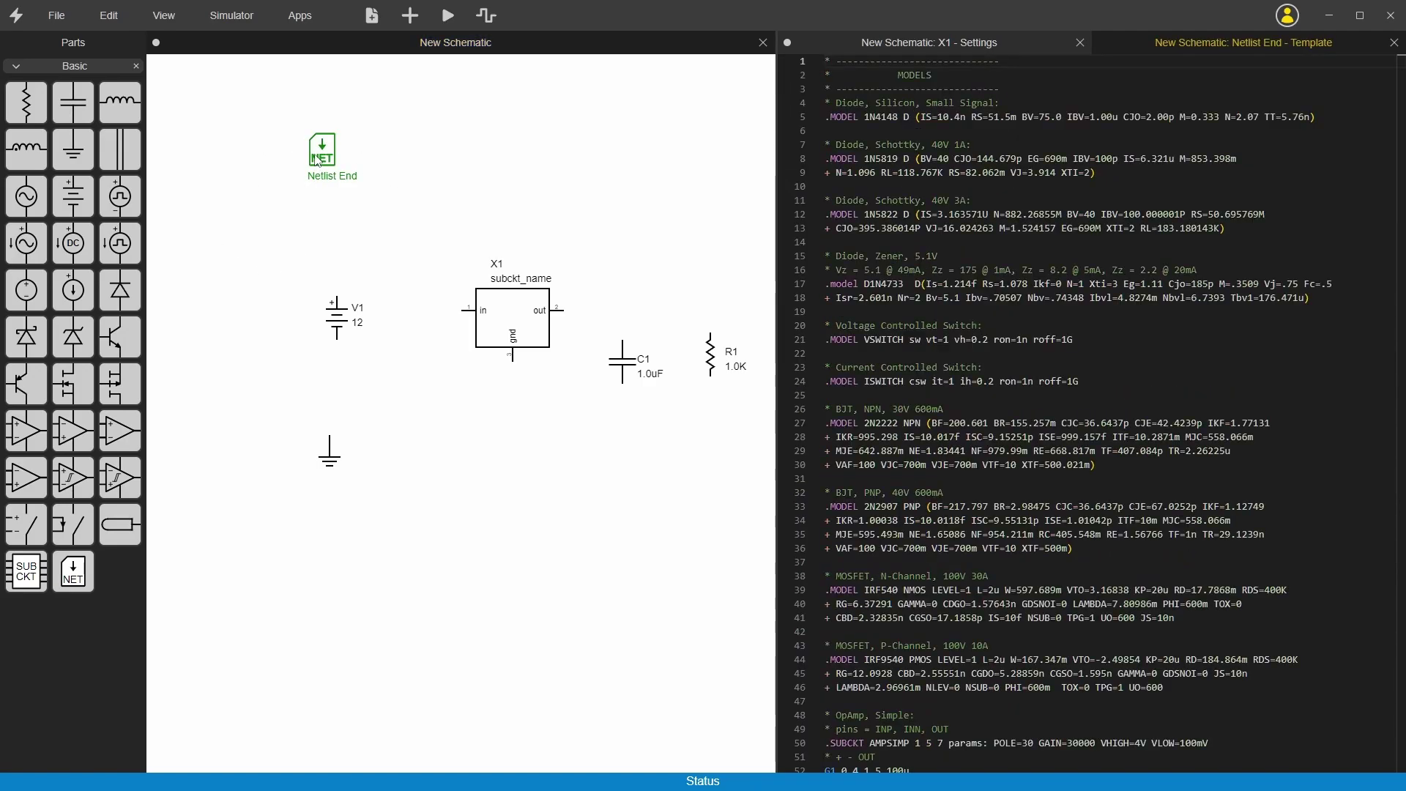
pyautogui.scroll(-10, 1091, 414)
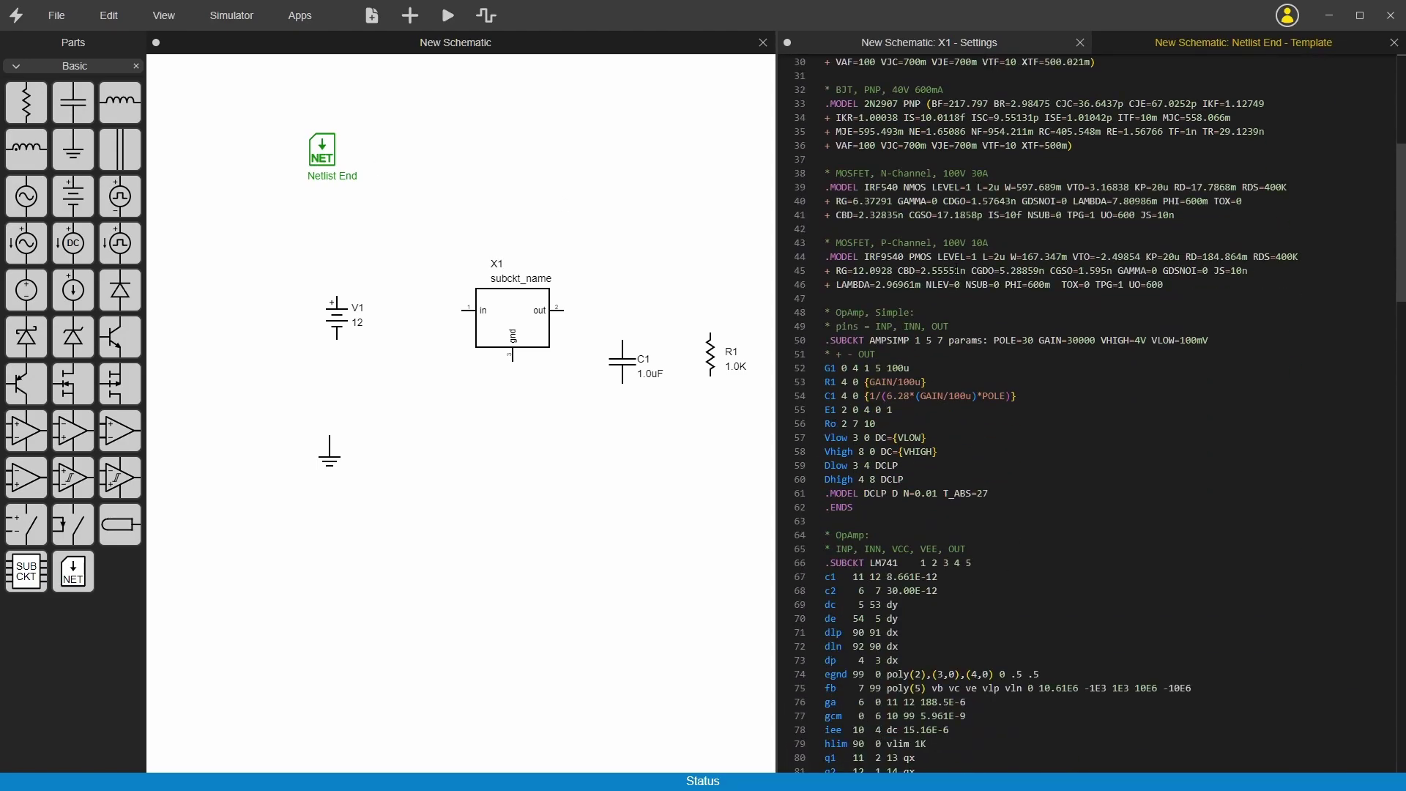
pyautogui.scroll(10, 942, 560)
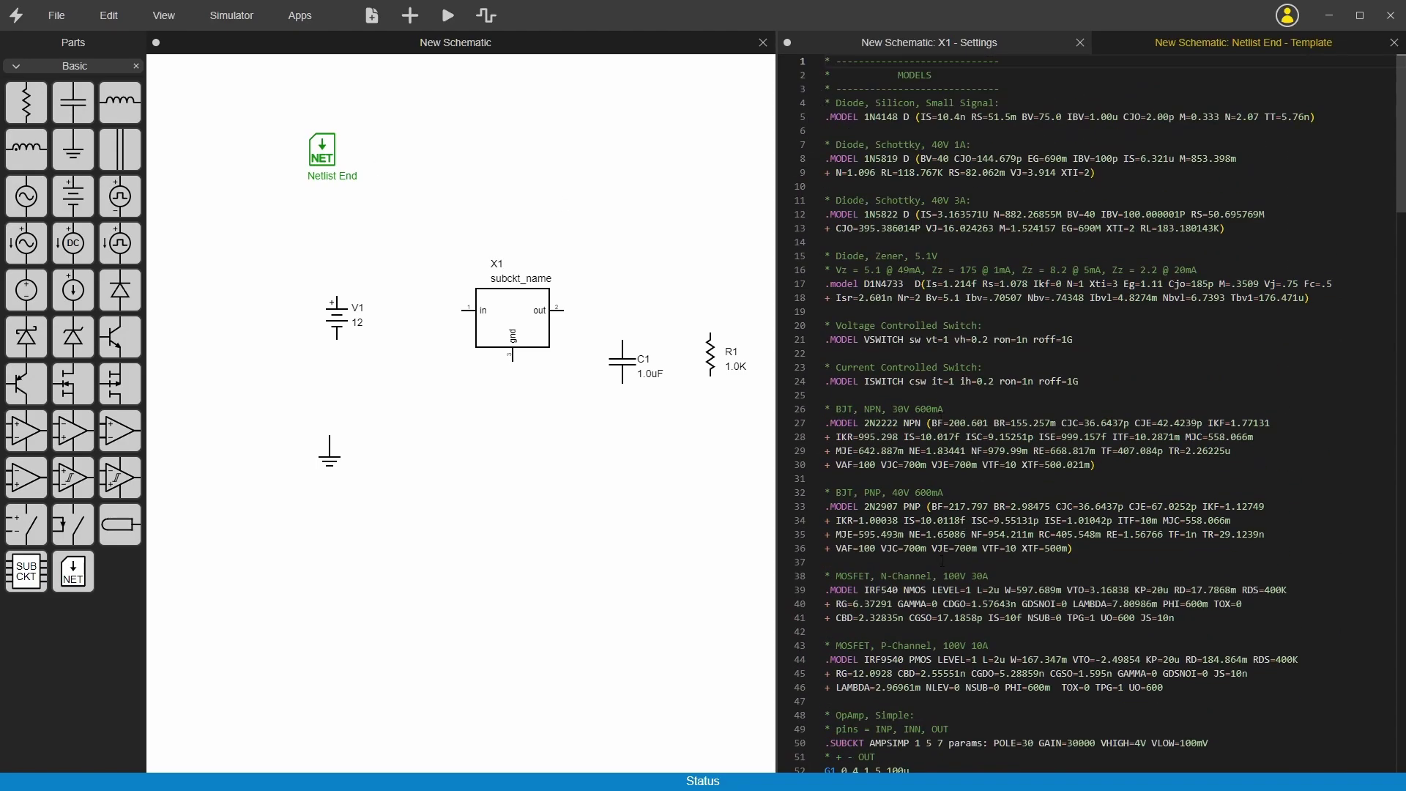
# Reopen X1's template and copy the LM317_TRANS name from its .SUBCKT line into X1's subcircuit name on the schematic.
pyautogui.doubleClick(509, 320)
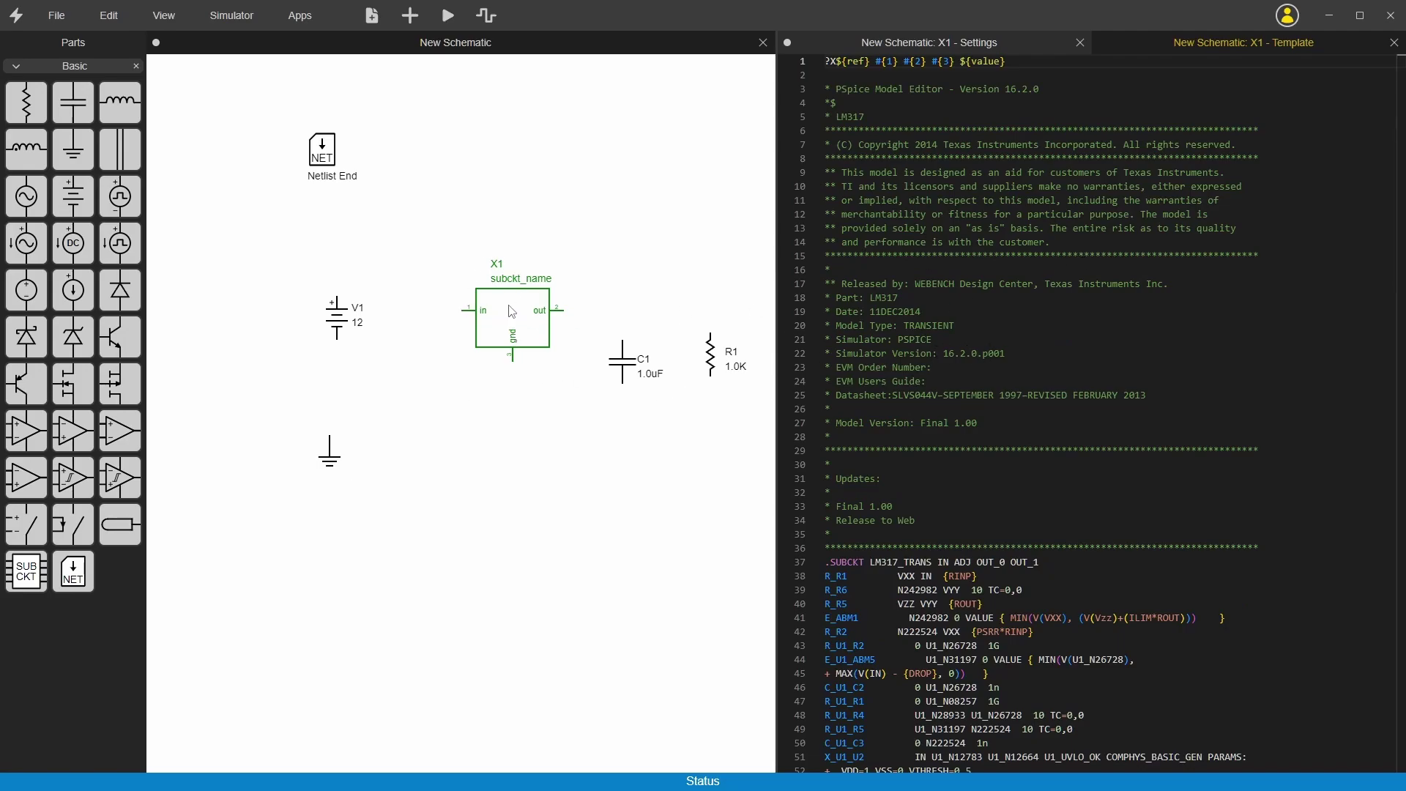
pyautogui.doubleClick(956, 200)
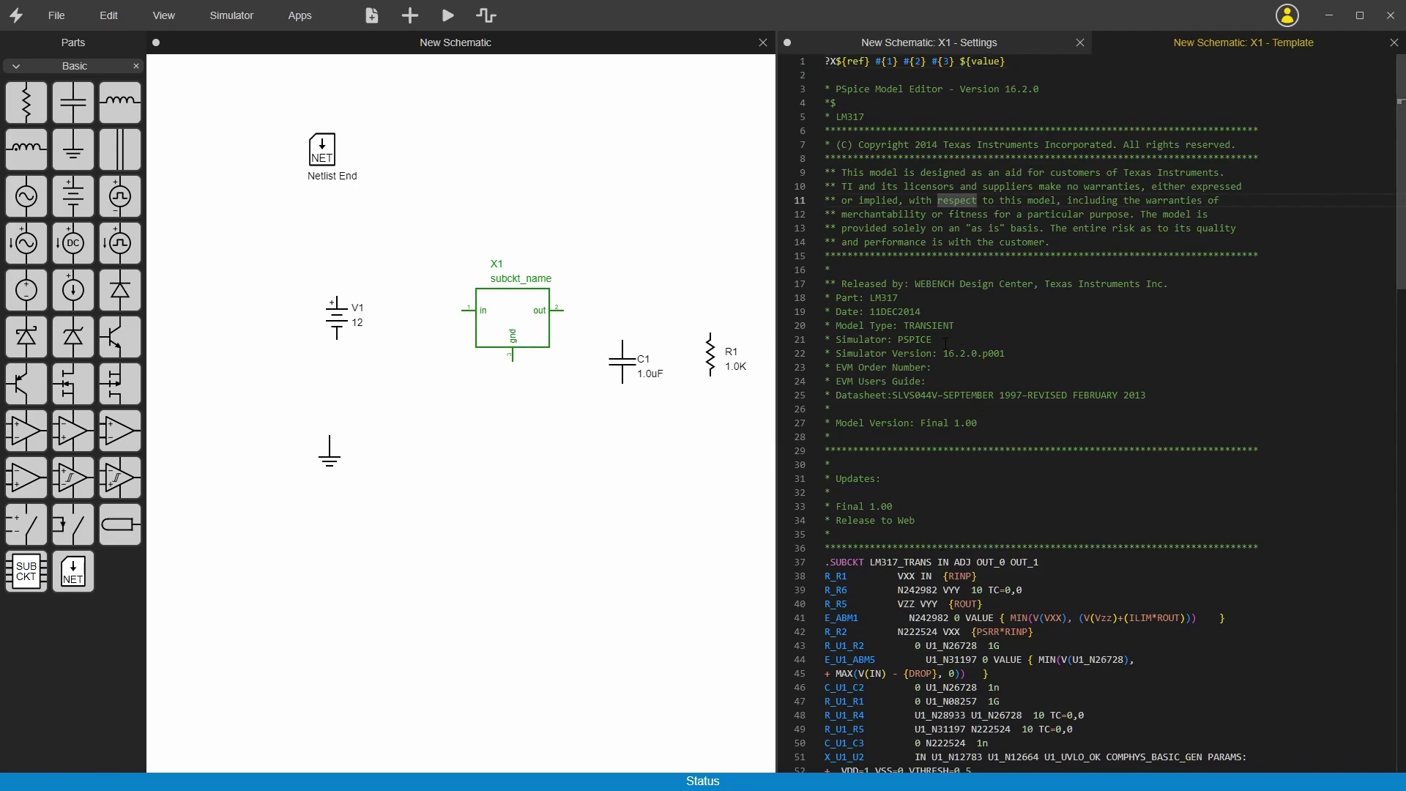
pyautogui.click(944, 381)
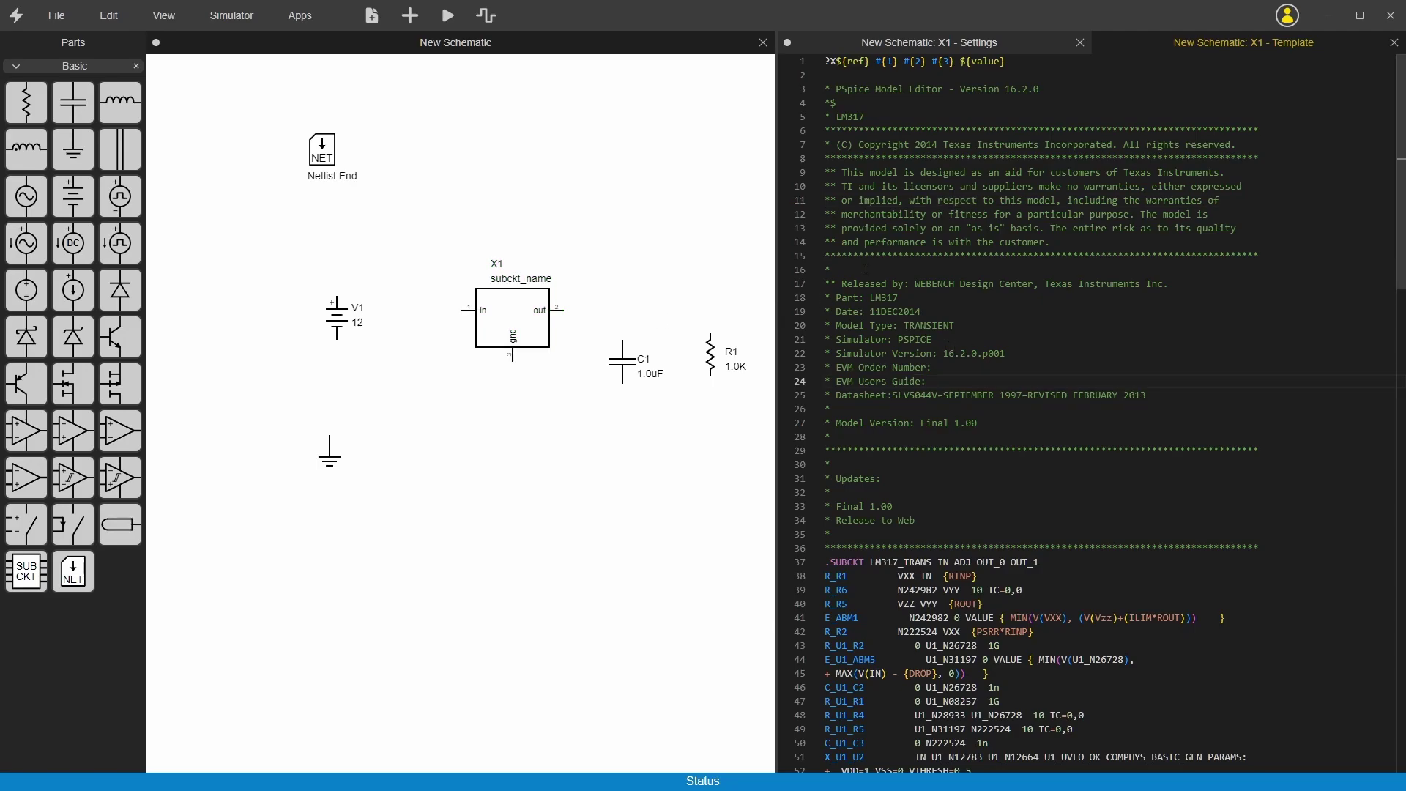
pyautogui.tripleClick(934, 63)
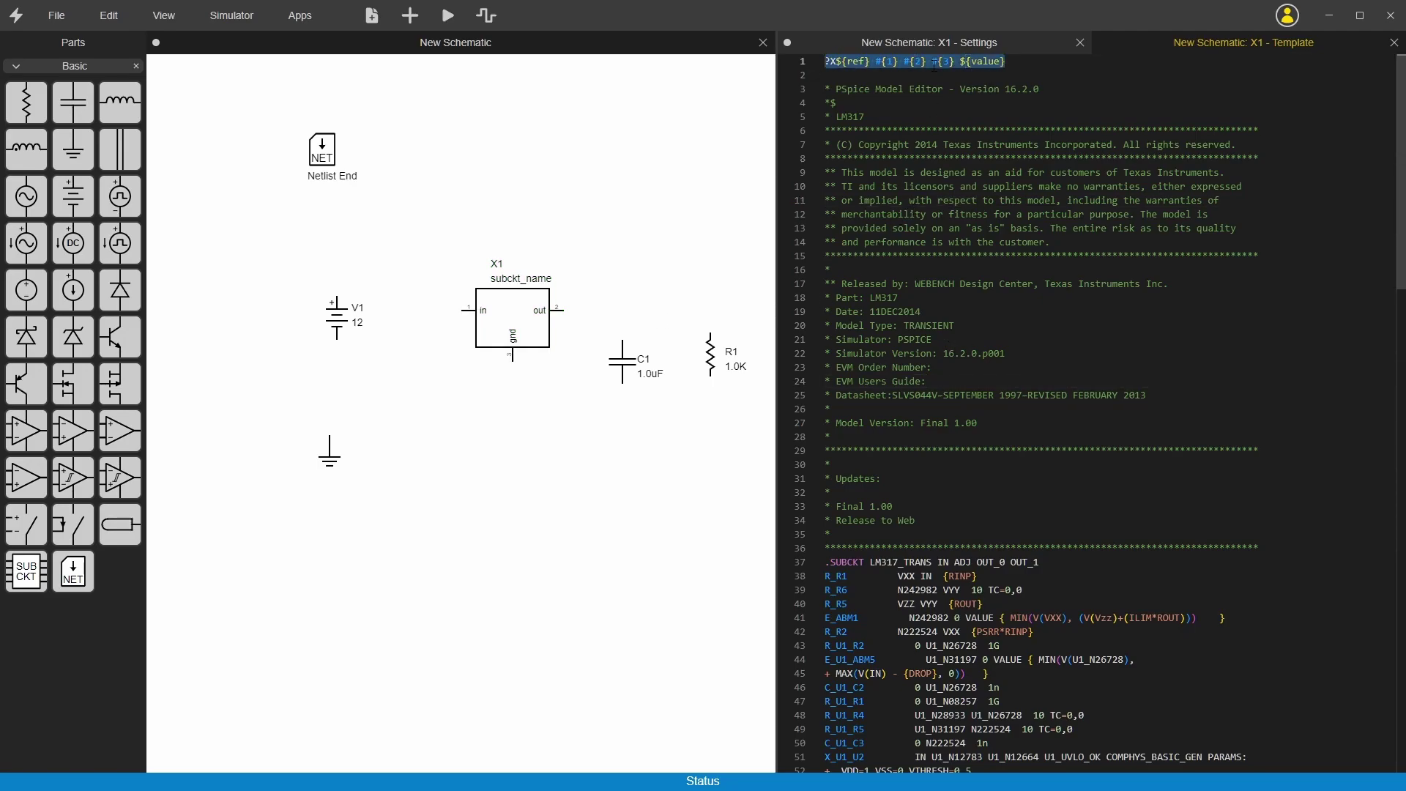
pyautogui.moveTo(1040, 566); pyautogui.dragTo(824, 564)
pyautogui.doubleClick(902, 562)
pyautogui.hotkey('ctrl', 'c')
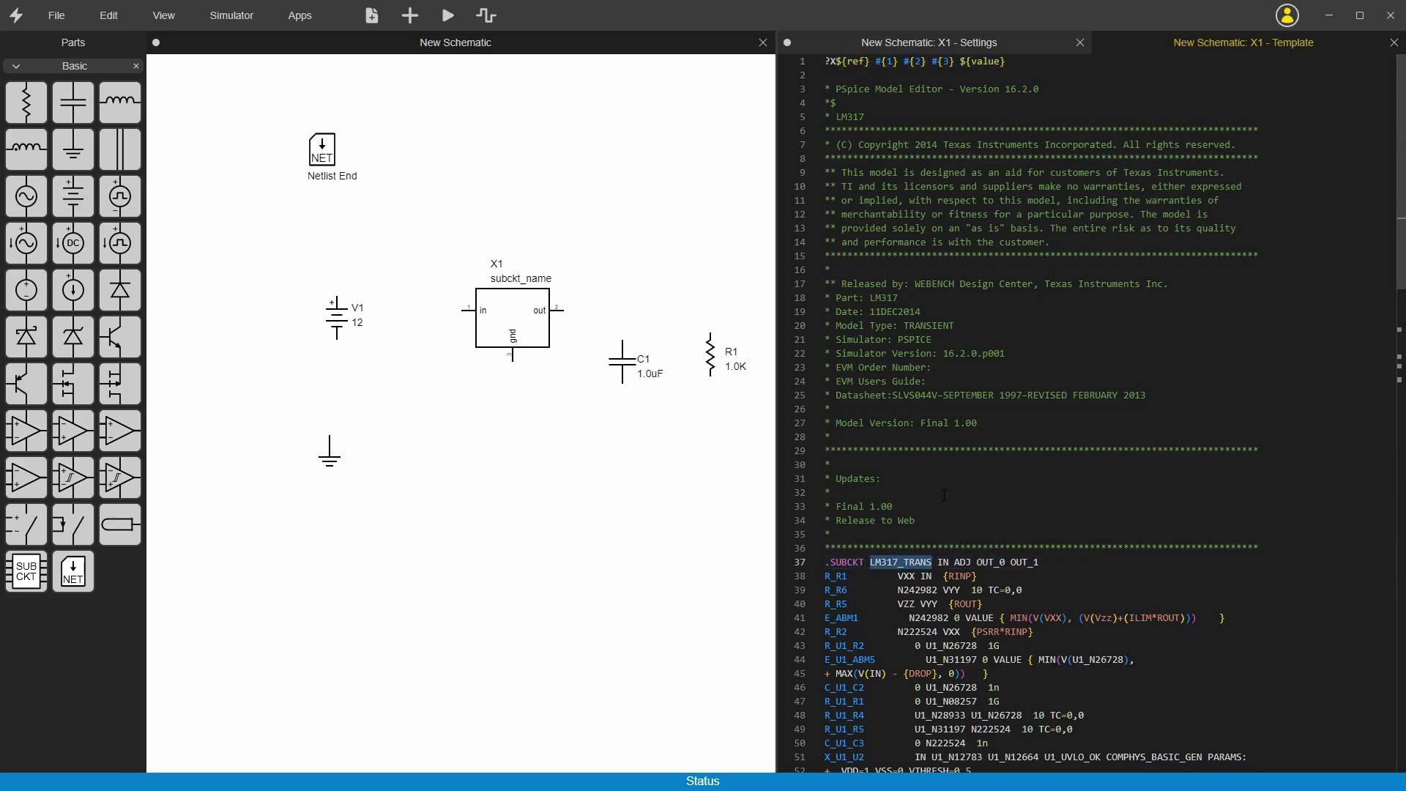
pyautogui.click(520, 284)
pyautogui.doubleClick(520, 284)
pyautogui.hotkey('ctrl', 'v')
pyautogui.press('Return')
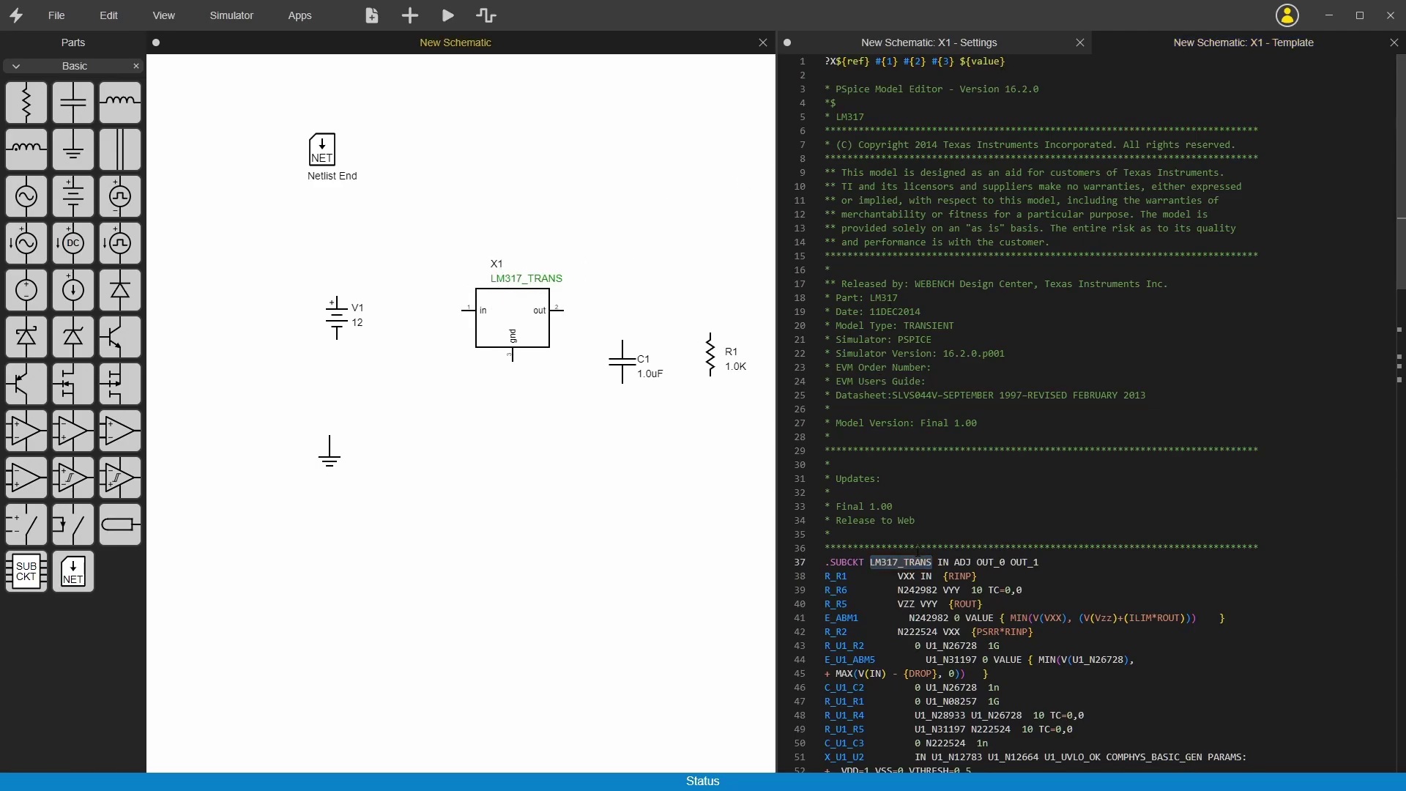
# Check the .SUBCKT pin order and add a second #{3} before ${value} in the instance line for the OUT_1 pin.
pyautogui.doubleClick(942, 562)
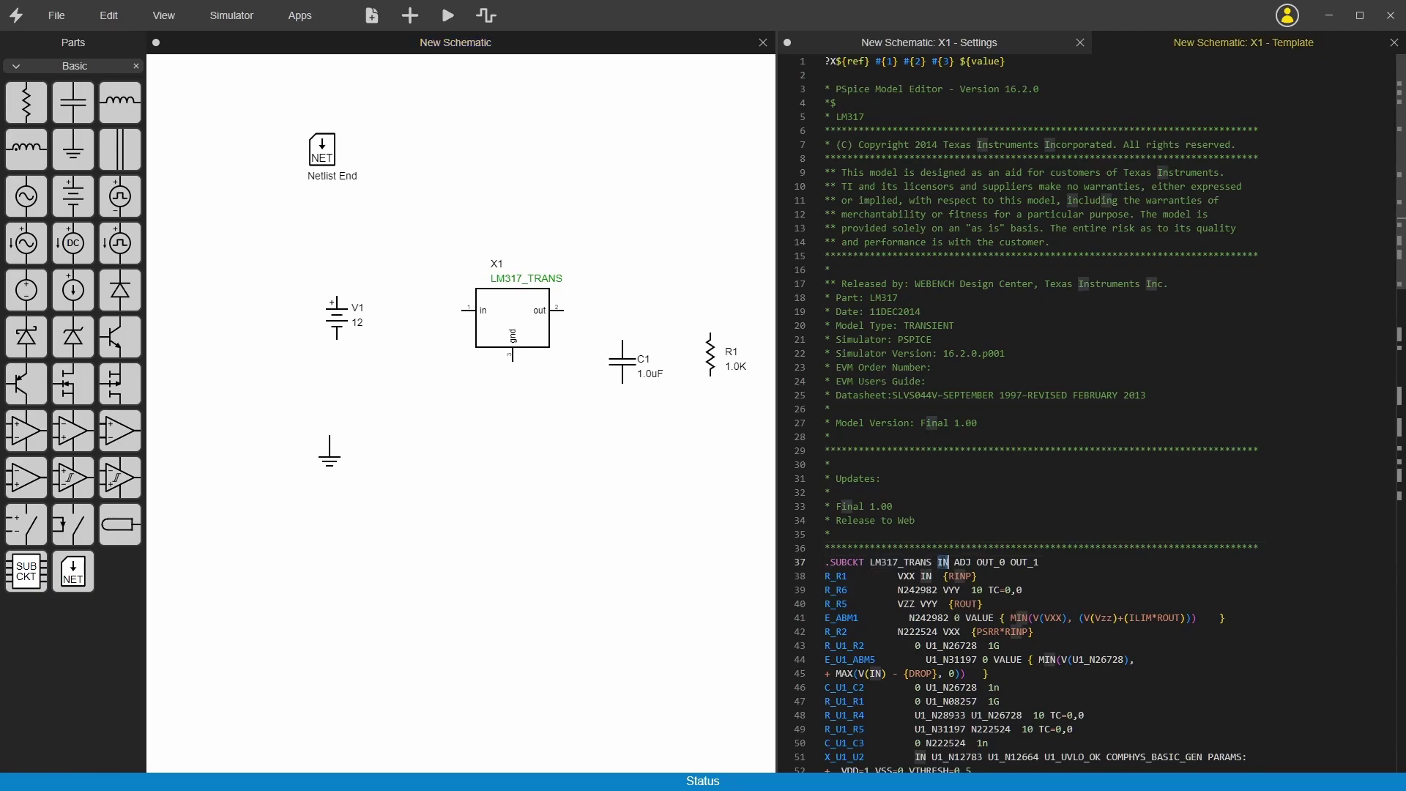
pyautogui.doubleClick(989, 562)
pyautogui.doubleClick(1024, 561)
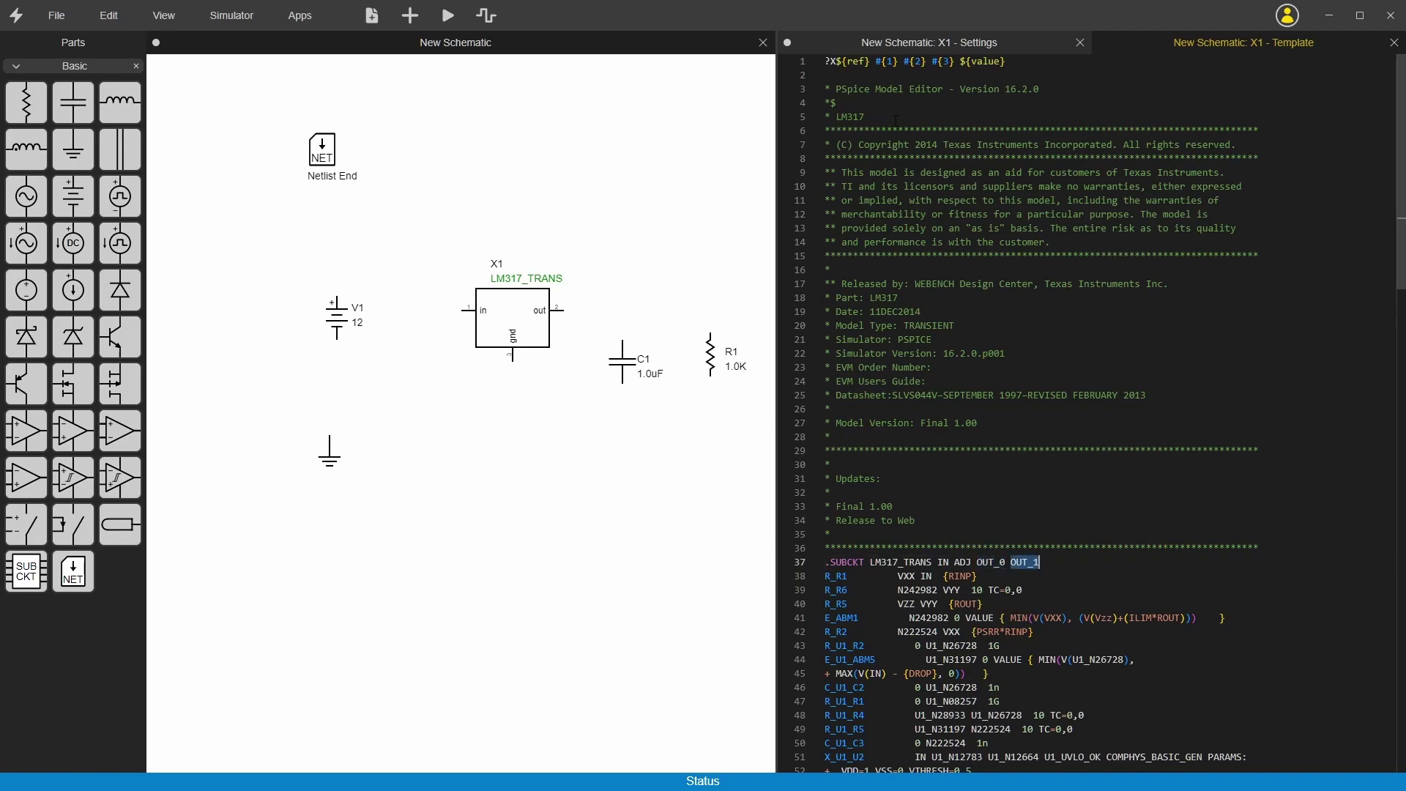
pyautogui.doubleClick(889, 61)
pyautogui.moveTo(953, 61); pyautogui.dragTo(932, 61)
pyautogui.press('BackSpace')
pyautogui.hotkey('ctrl', 'z')
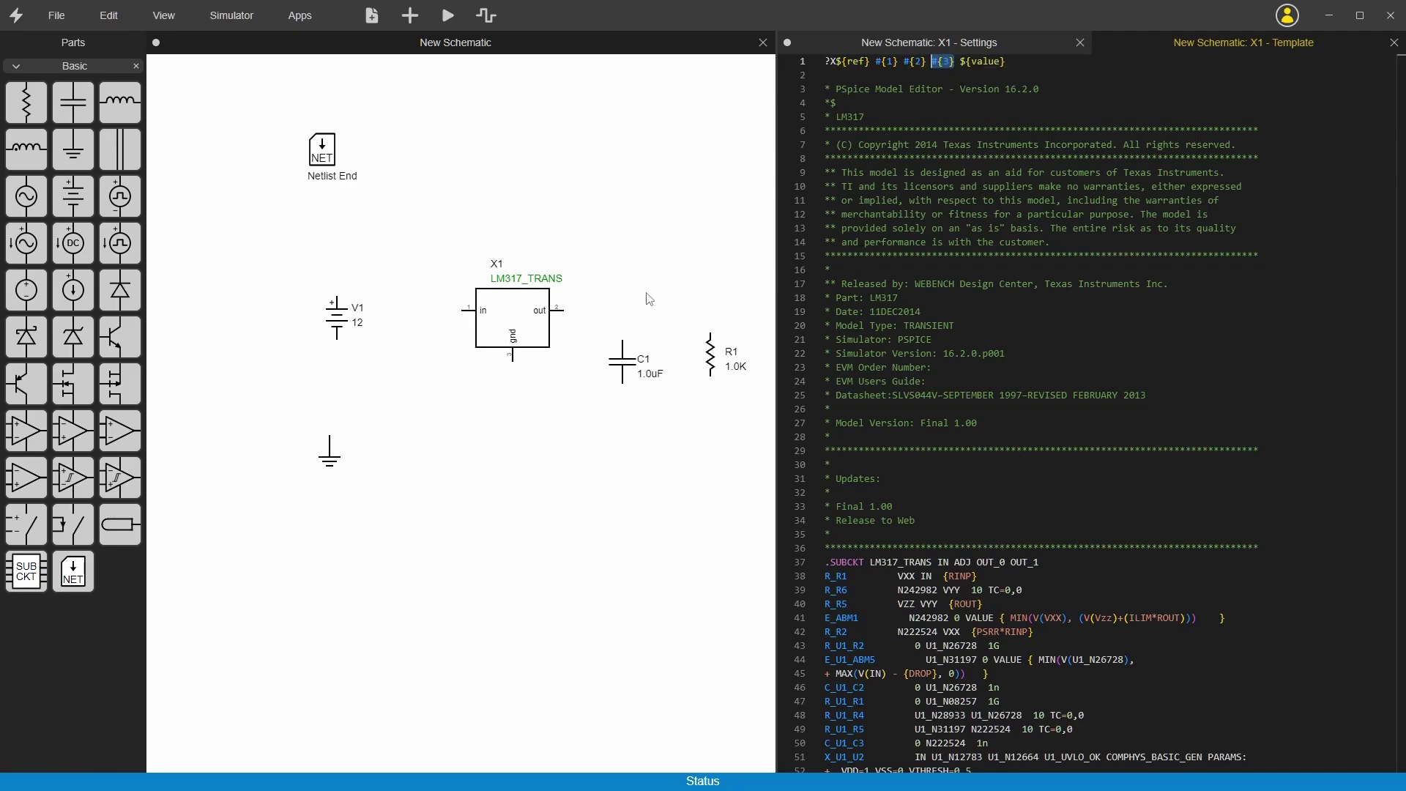
pyautogui.click(1023, 68)
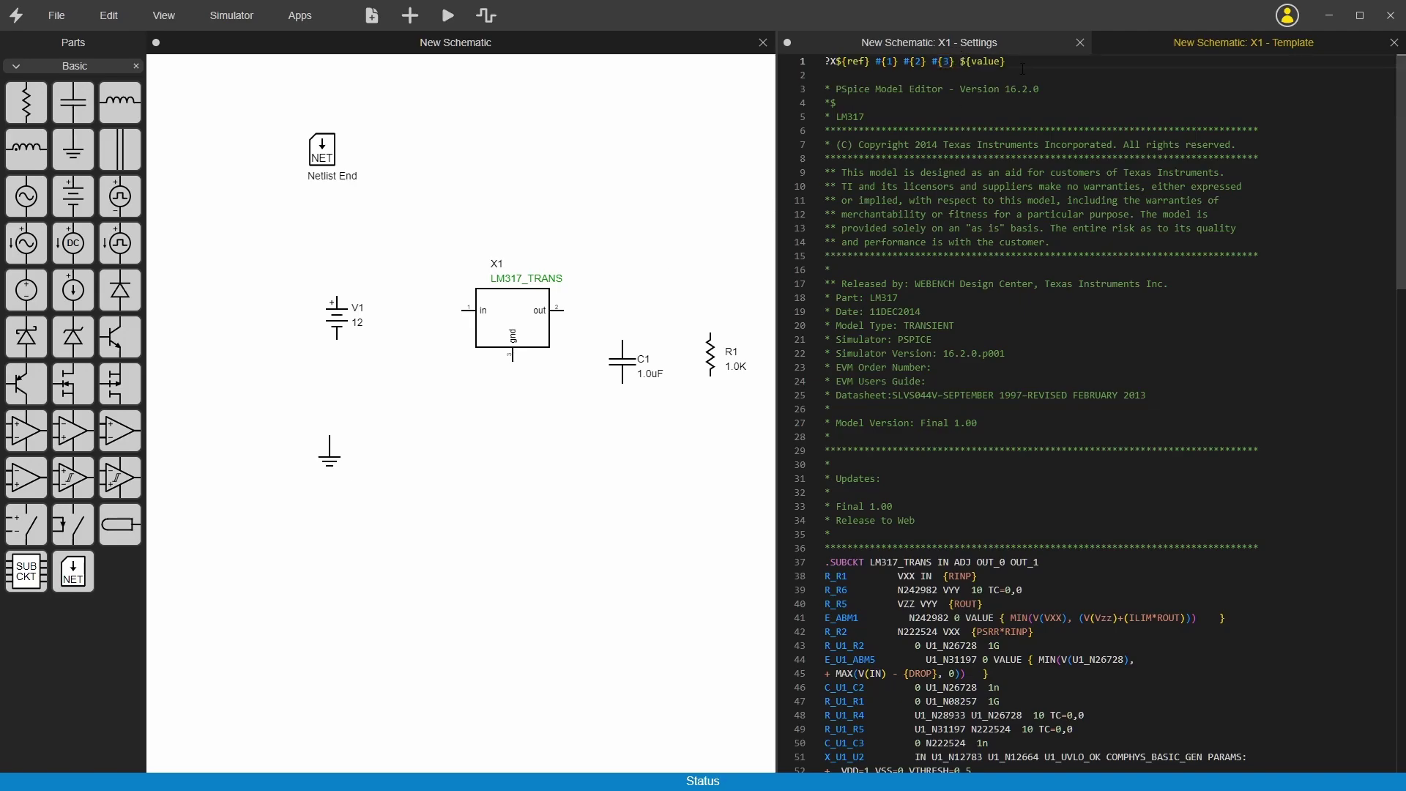
pyautogui.write('#{3')
# In X1's part settings, move the gnd pin above out, rename it adj, and number the pins 1 in, 2 adj, 3 out.
pyautogui.rightClick(510, 325)
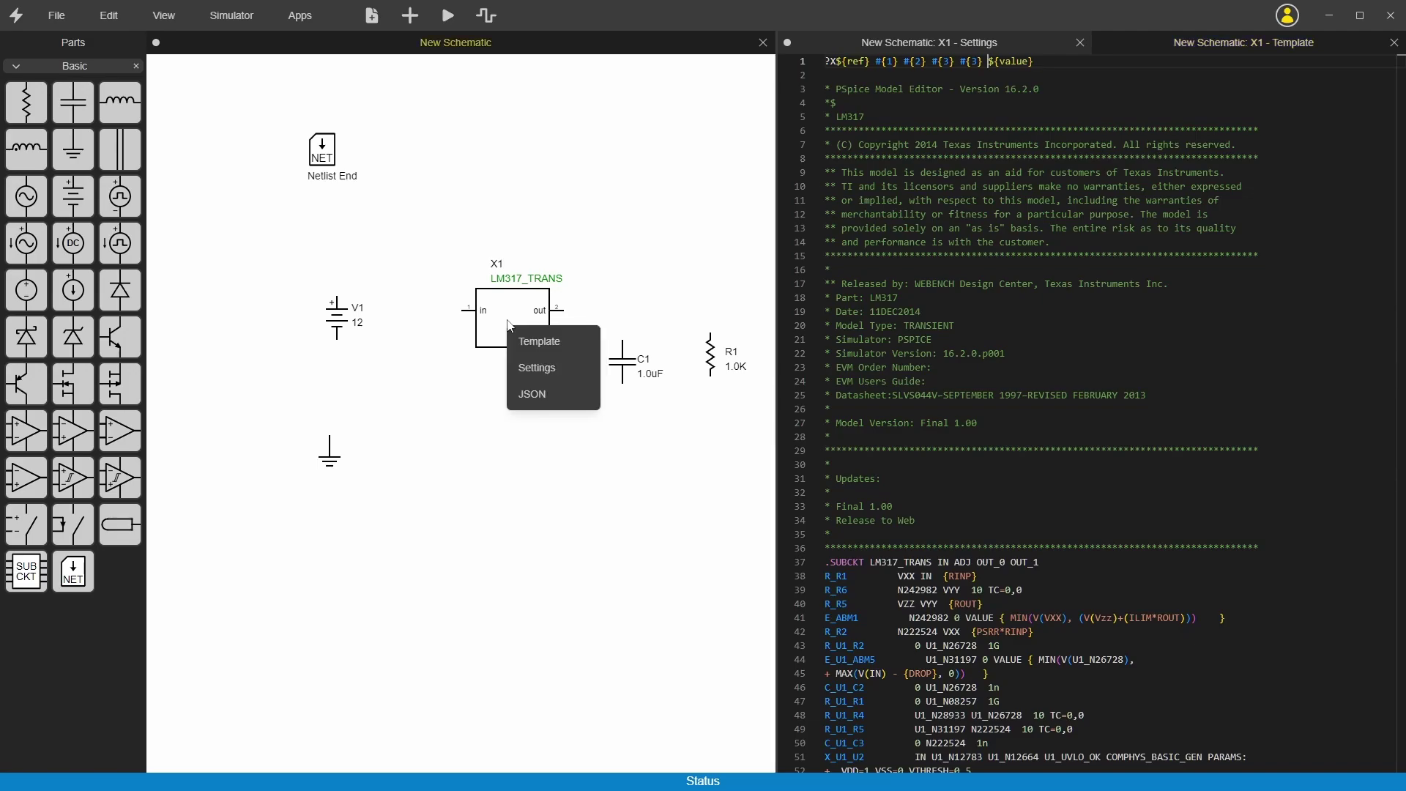
pyautogui.click(538, 369)
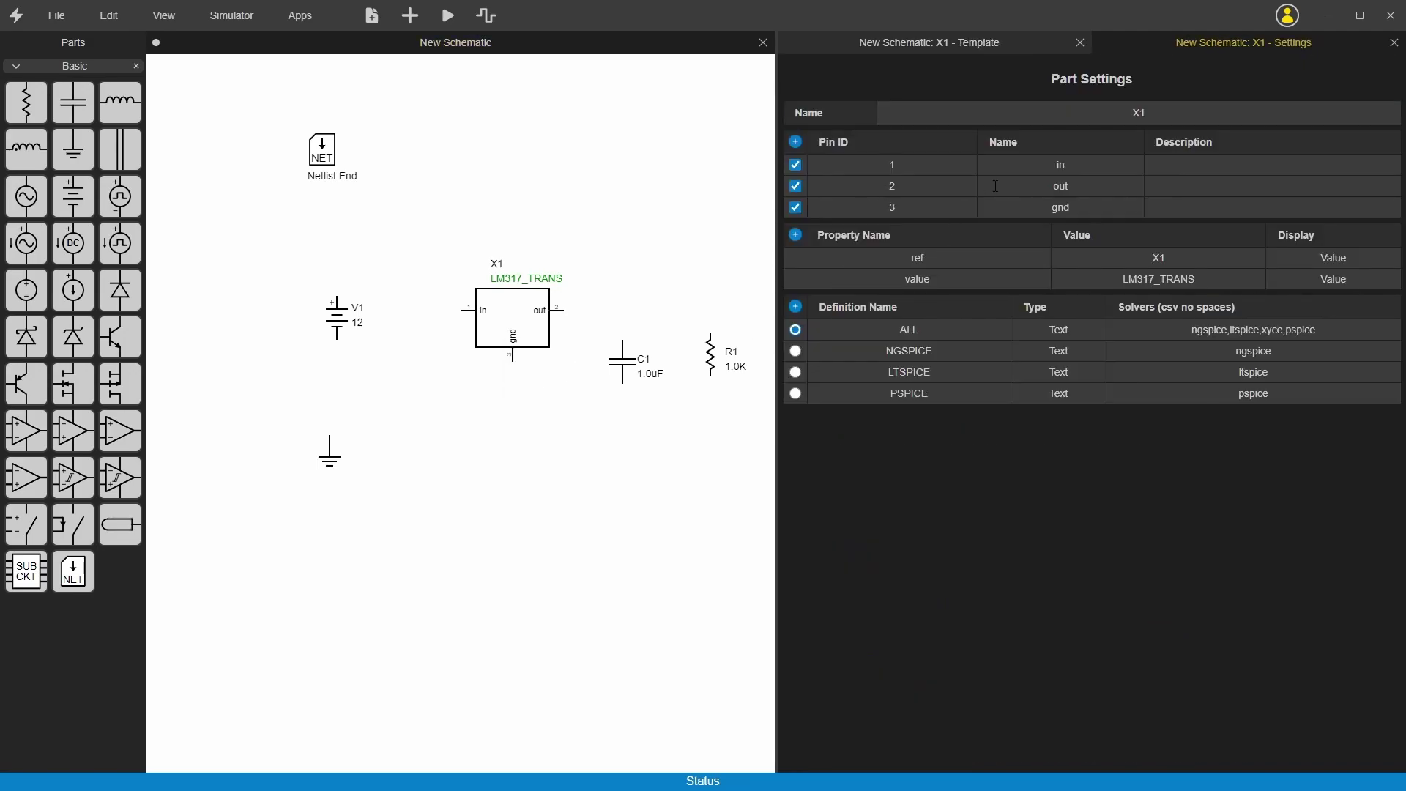
pyautogui.rightClick(1097, 216)
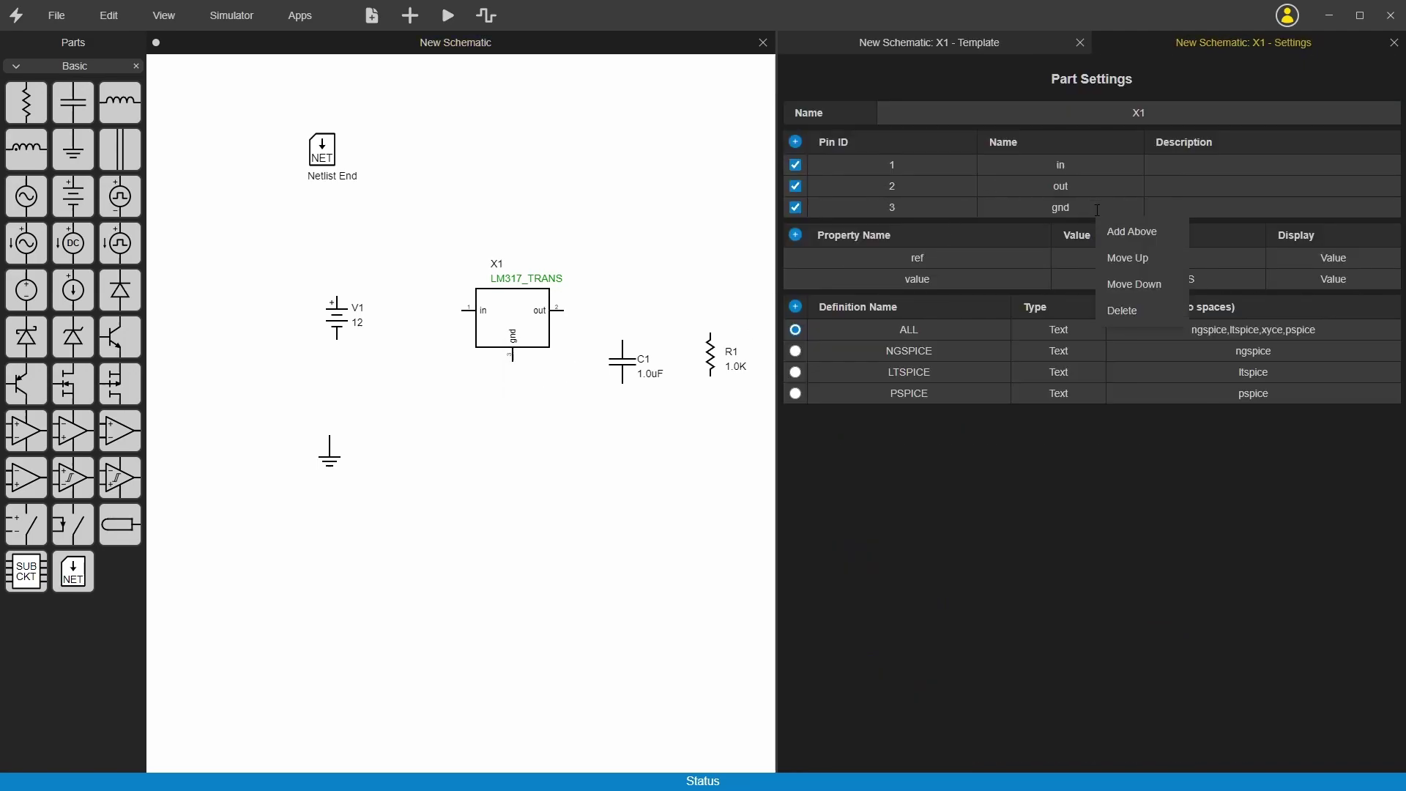
pyautogui.click(1140, 265)
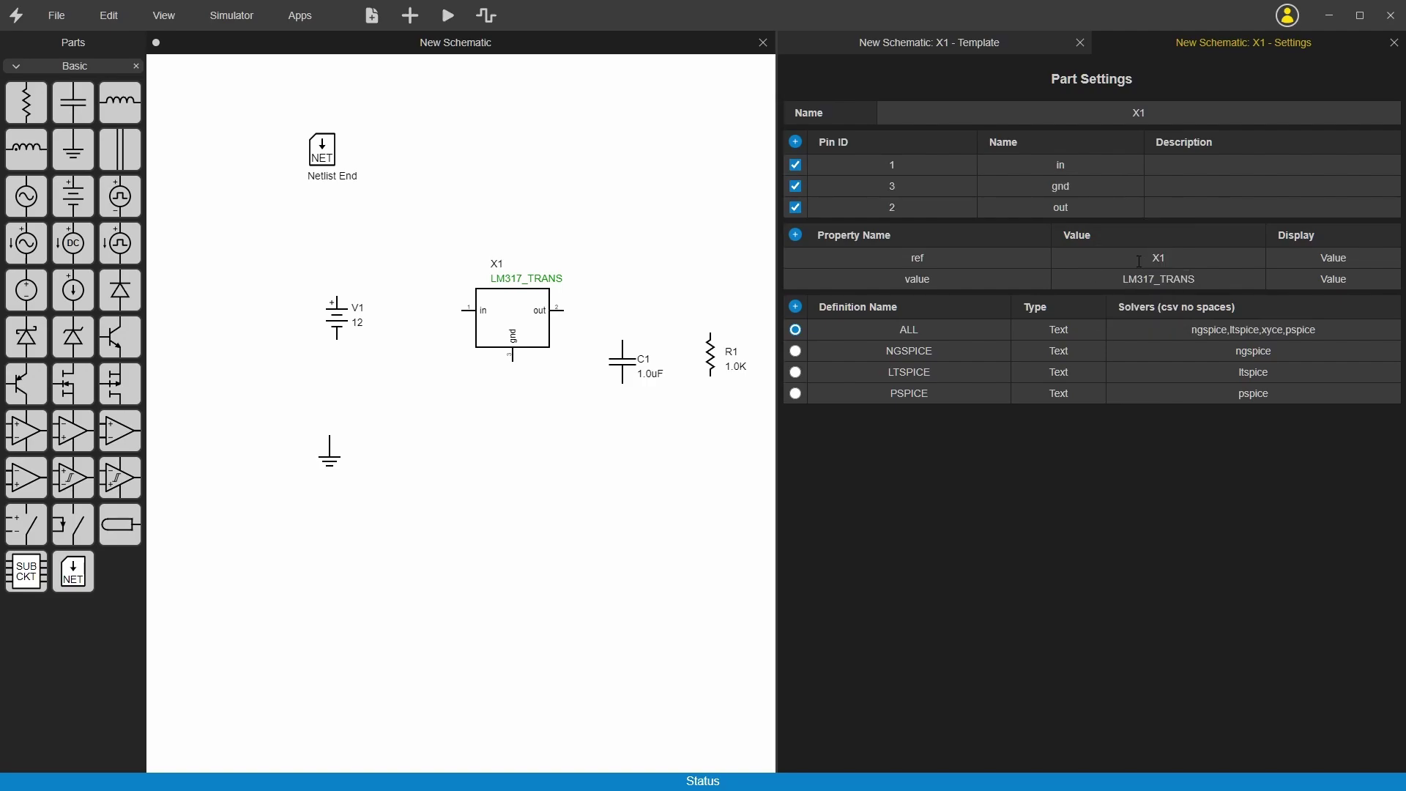
pyautogui.click(896, 185)
pyautogui.write('2')
pyautogui.click(1001, 190)
pyautogui.write('adj')
pyautogui.click(590, 411)
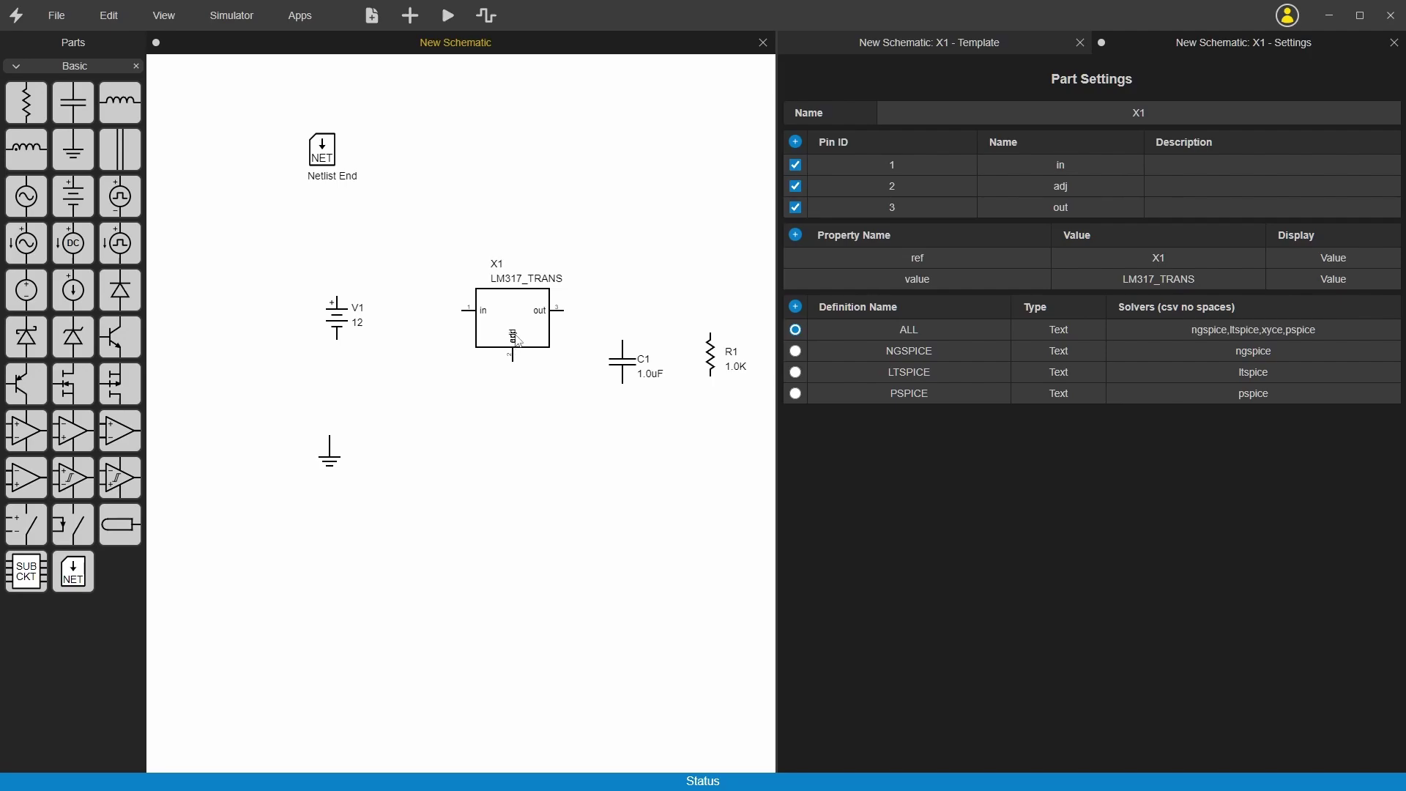
# Save the schematic as LDO_Example.bsch.
pyautogui.click(58, 15)
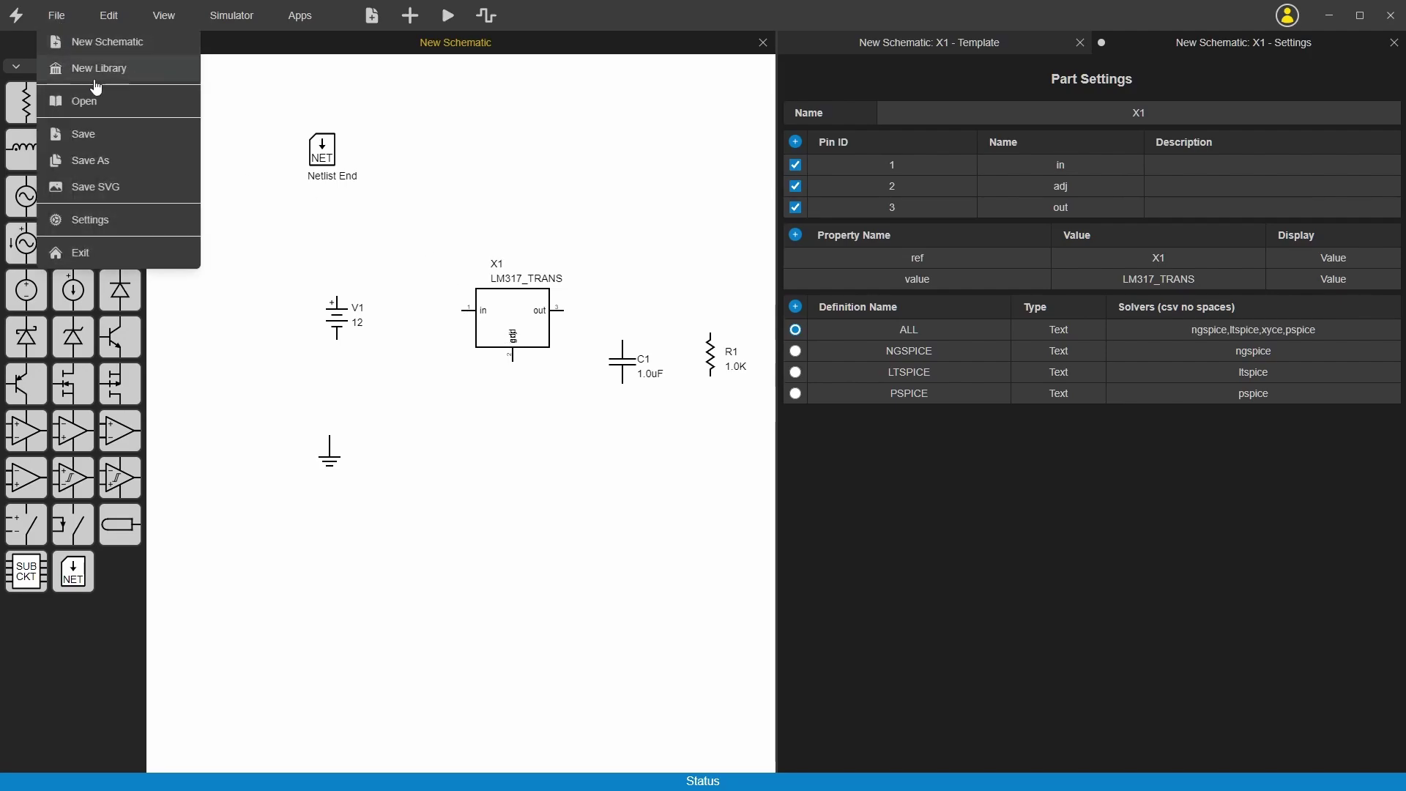
pyautogui.click(100, 134)
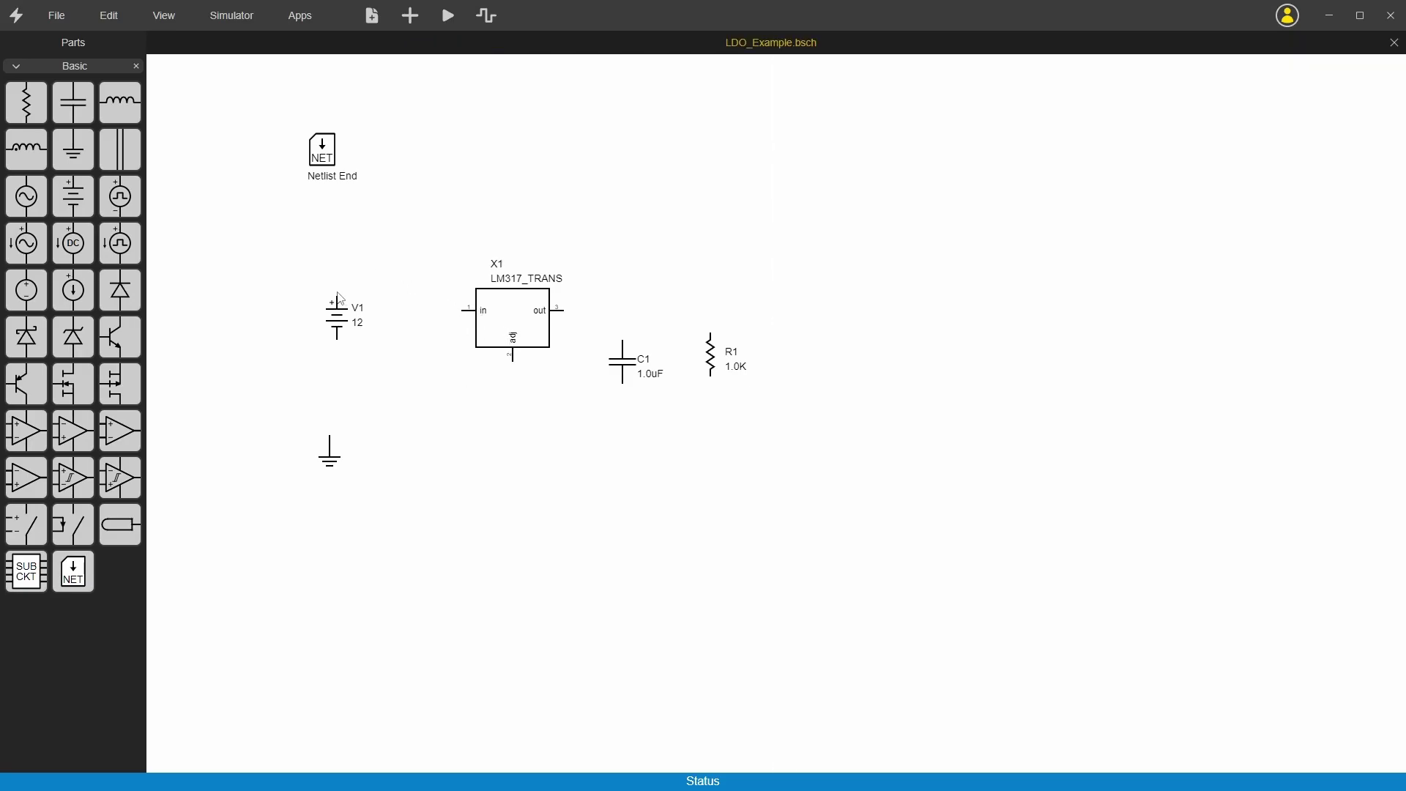
# Move voltage source V1 and the ground symbol lower on the schematic so that they align vertically.
pyautogui.press('w')
pyautogui.moveTo(350, 321); pyautogui.dragTo(350, 364)
pyautogui.moveTo(332, 468); pyautogui.dragTo(348, 505)
pyautogui.moveTo(339, 379); pyautogui.dragTo(354, 401)
# Wire V1 to X1's in pin, connect C1 and R1 in parallel to out, and join adj and all returns to ground.
pyautogui.press('w')
pyautogui.moveTo(350, 340); pyautogui.dragTo(469, 310)
pyautogui.moveTo(562, 310); pyautogui.dragTo(710, 335)
pyautogui.moveTo(622, 341); pyautogui.dragTo(622, 311)
pyautogui.moveTo(710, 375); pyautogui.dragTo(350, 405)
pyautogui.moveTo(345, 473); pyautogui.dragTo(352, 435)
pyautogui.moveTo(511, 361); pyautogui.dragTo(512, 435)
pyautogui.moveTo(622, 382); pyautogui.dragTo(622, 435)
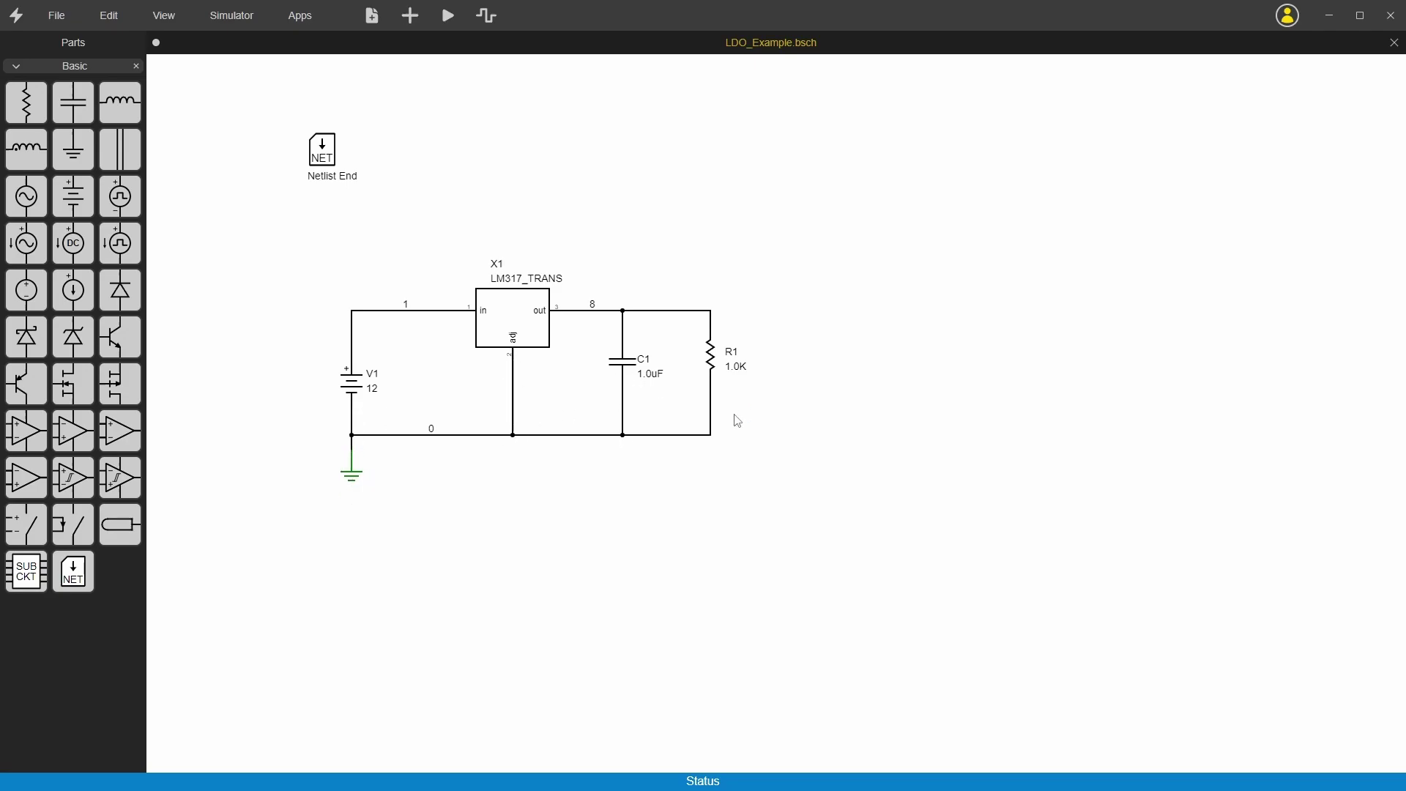
# Rename the voltage source VIN, the regulator's input net IN and its output net OUT.
pyautogui.doubleClick(376, 381)
pyautogui.press('BackSpace')
pyautogui.write('IN')
pyautogui.press('Return')
pyautogui.doubleClick(407, 305)
pyautogui.press('BackSpace')
pyautogui.write('IN')
pyautogui.press('Return')
pyautogui.doubleClick(586, 303)
pyautogui.press('BackSpace')
pyautogui.write('OUT')
pyautogui.press('Return')
# Rename resistor R1 to R_LOAD and set its value to 5.
pyautogui.doubleClick(735, 354)
pyautogui.press('BackSpace')
pyautogui.write('_LOAD')
pyautogui.press('Return')
pyautogui.doubleClick(735, 370)
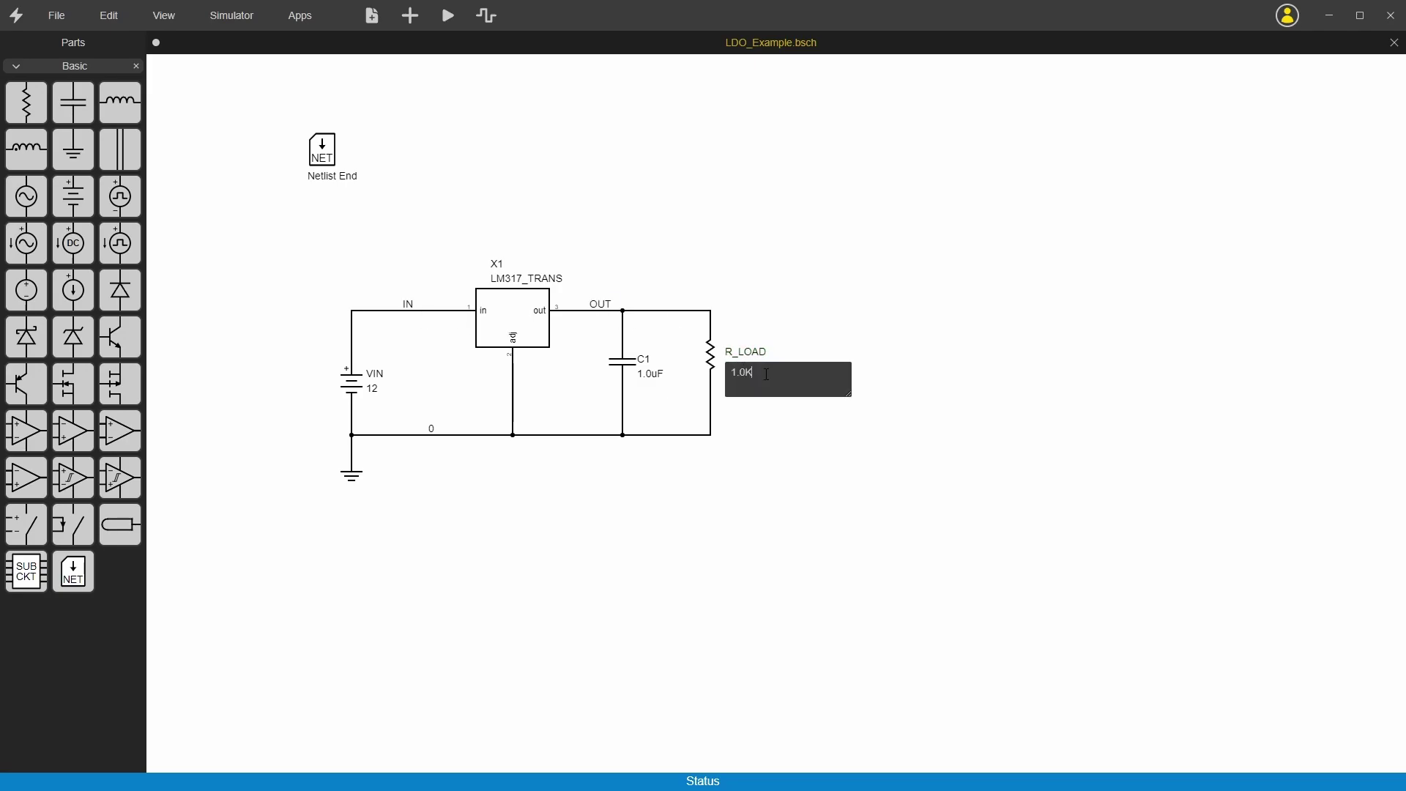
pyautogui.press('BackSpace')
pyautogui.write('5')
pyautogui.press('Return')
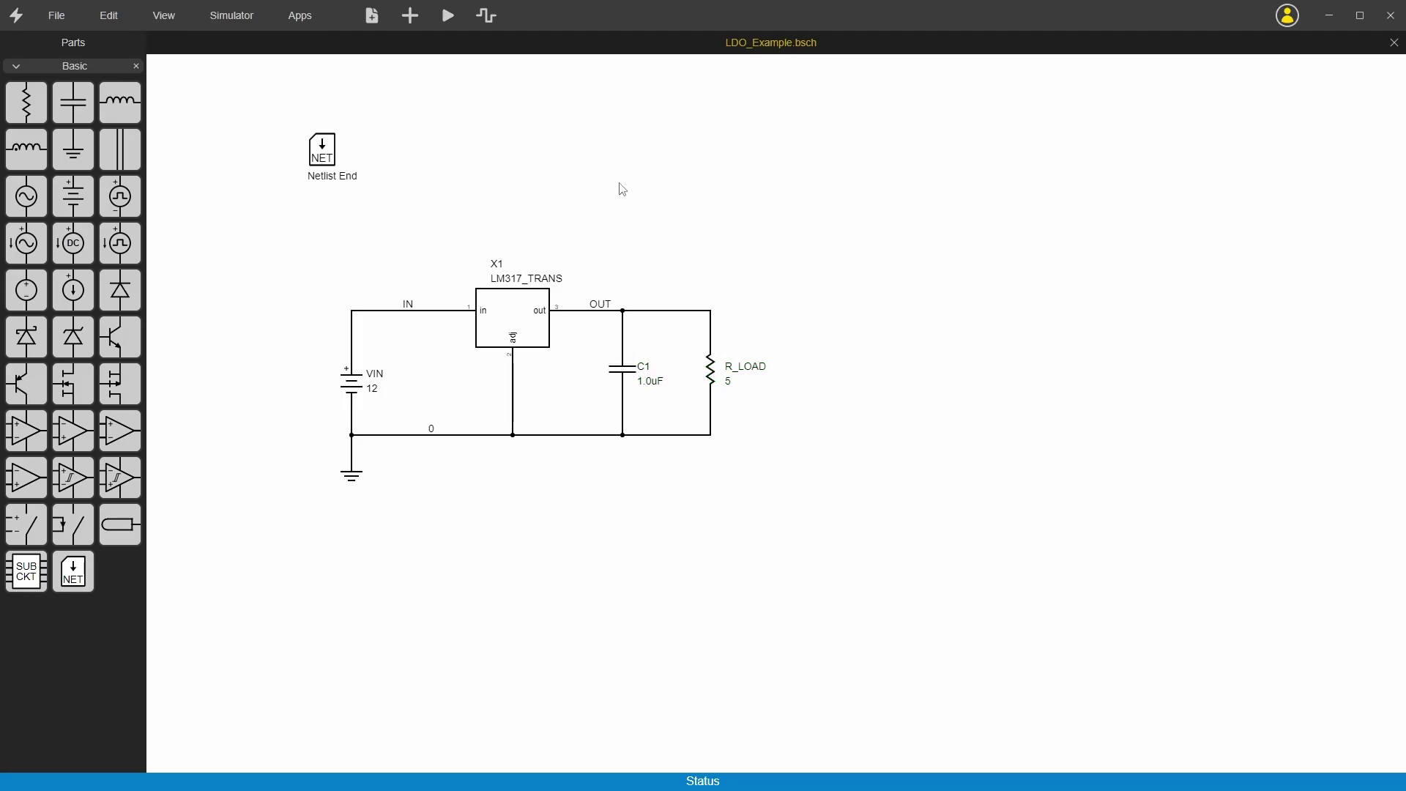
# Run the circuit simulation and quit the ngspice window to bring up its output log.
pyautogui.click(449, 17)
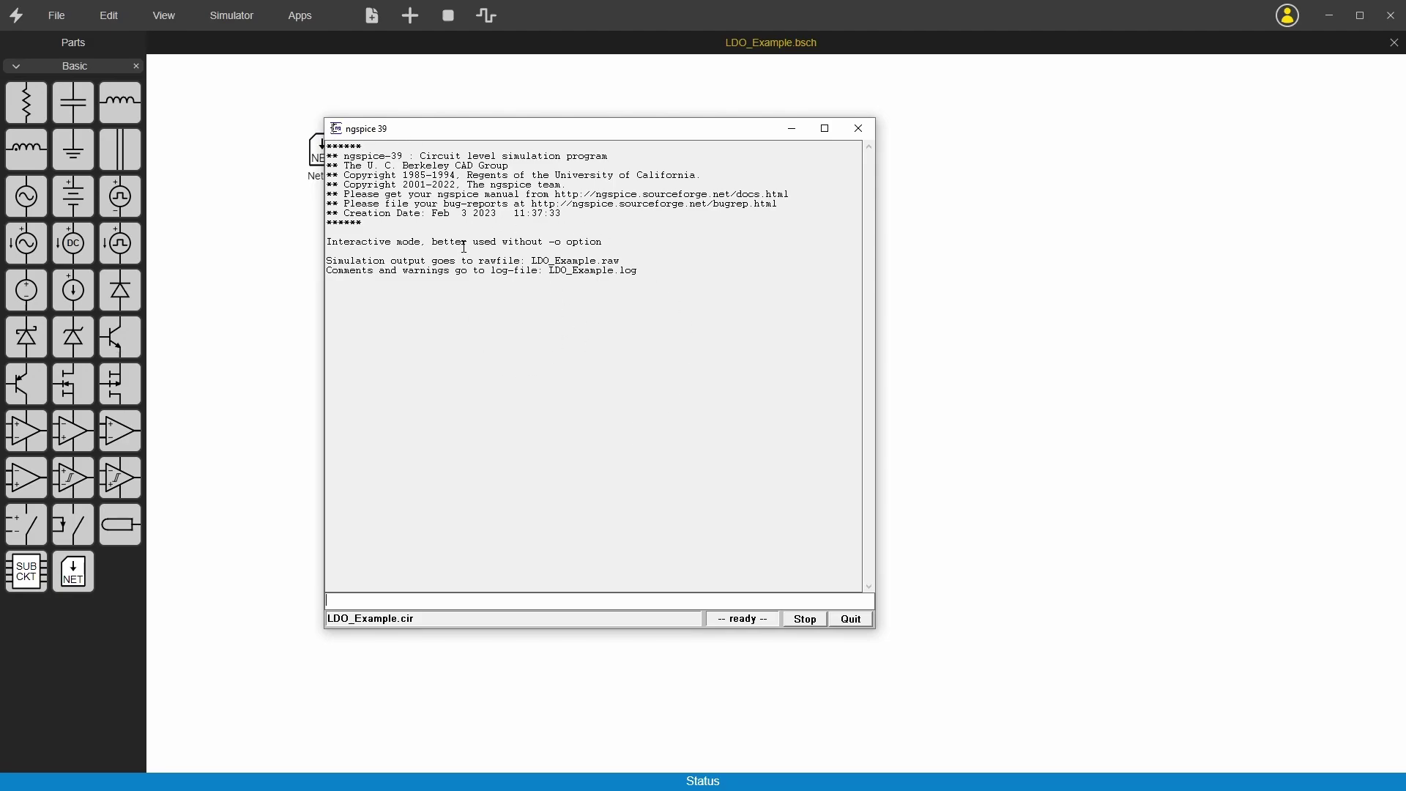
pyautogui.click(852, 620)
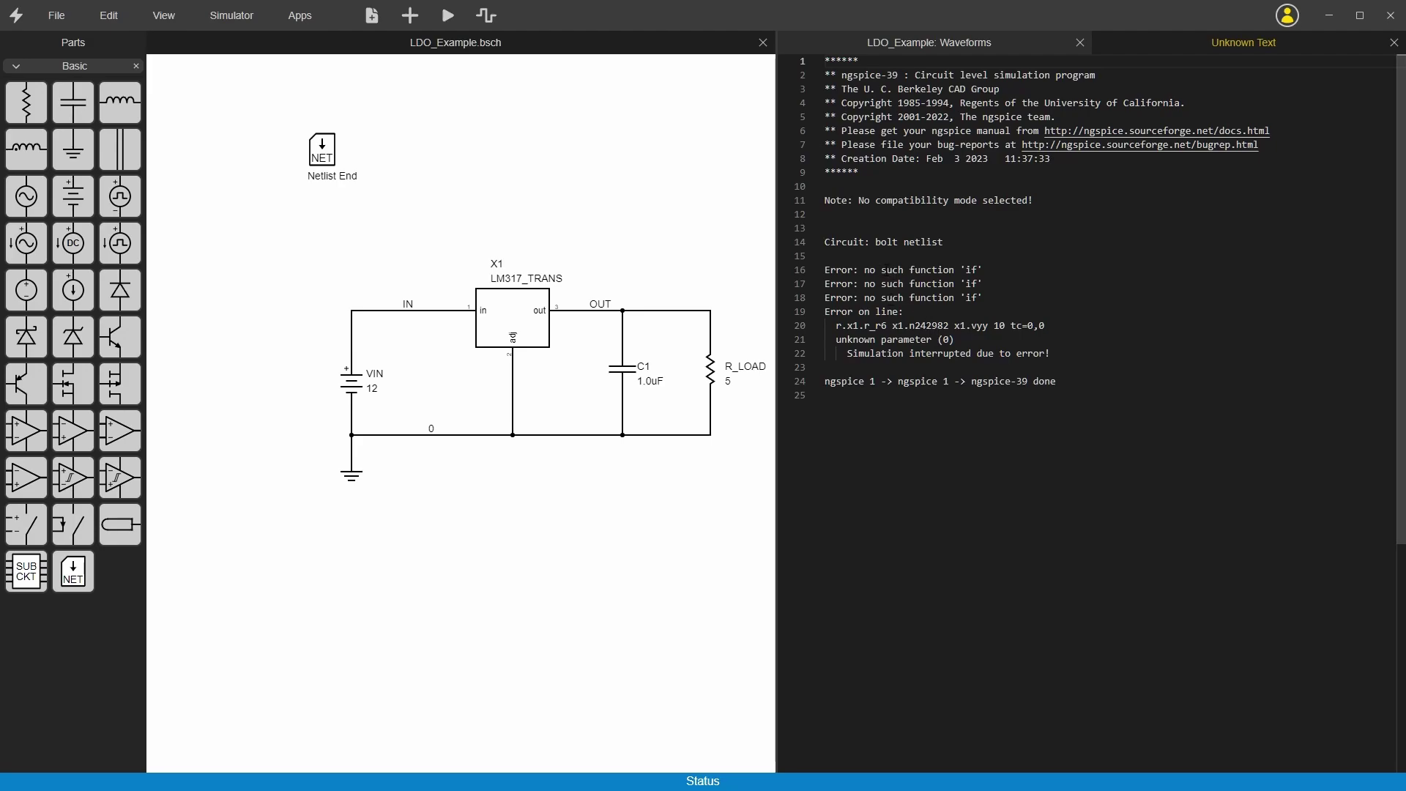
# Open X1's template and examine the LM317 model's IF expressions and resistor TC parameters for the source of the simulation errors.
pyautogui.doubleClick(512, 322)
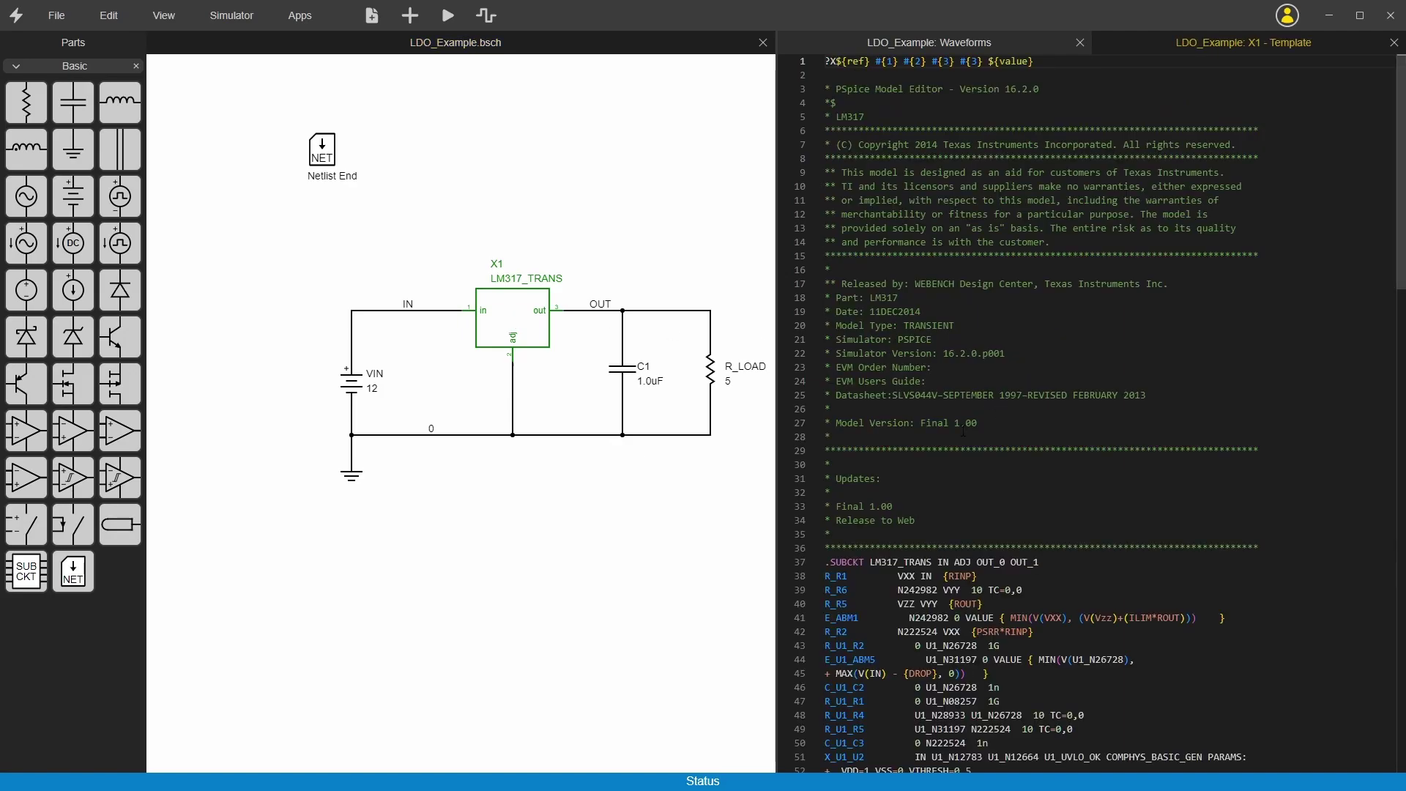
pyautogui.scroll(-15, 962, 432)
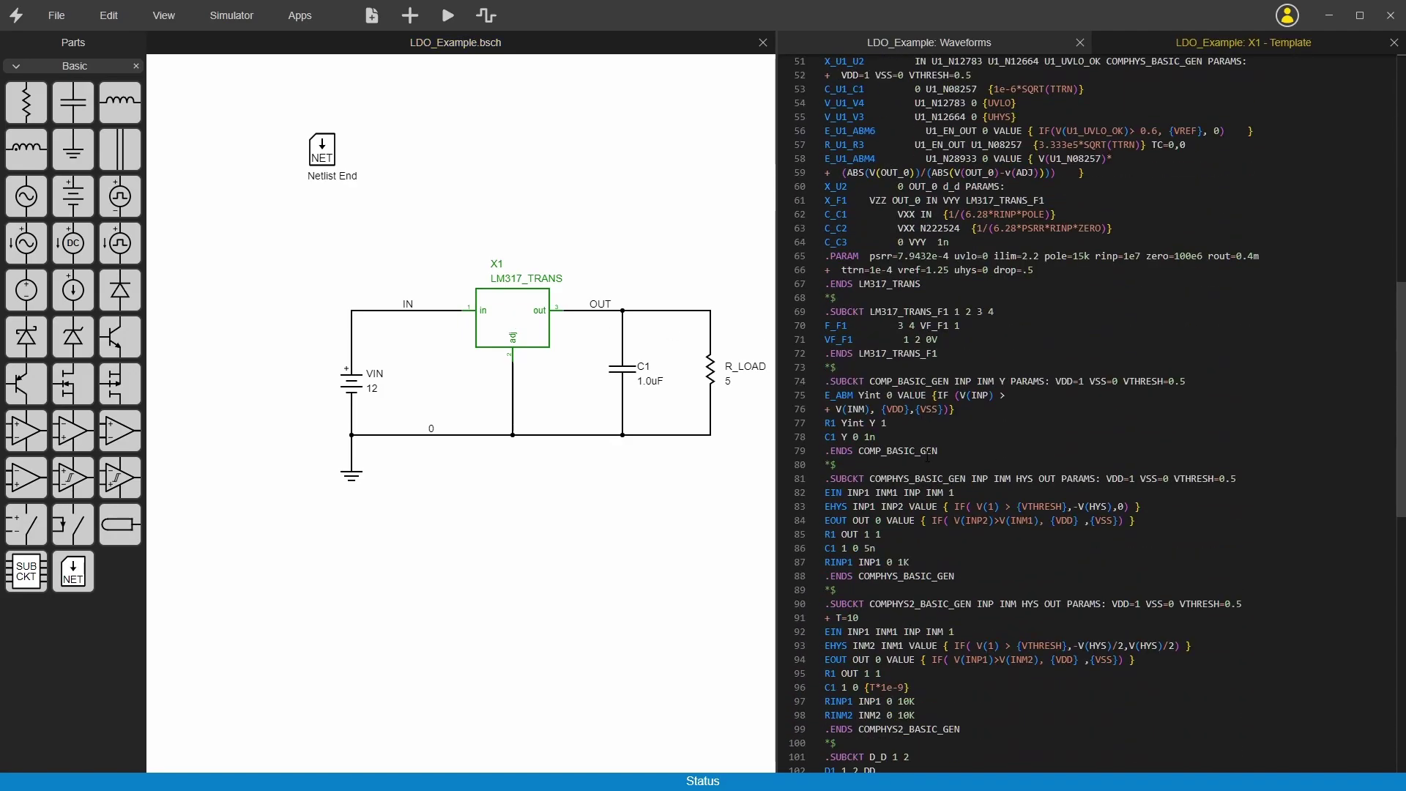
pyautogui.scroll(-6, 927, 456)
pyautogui.scroll(9, 922, 464)
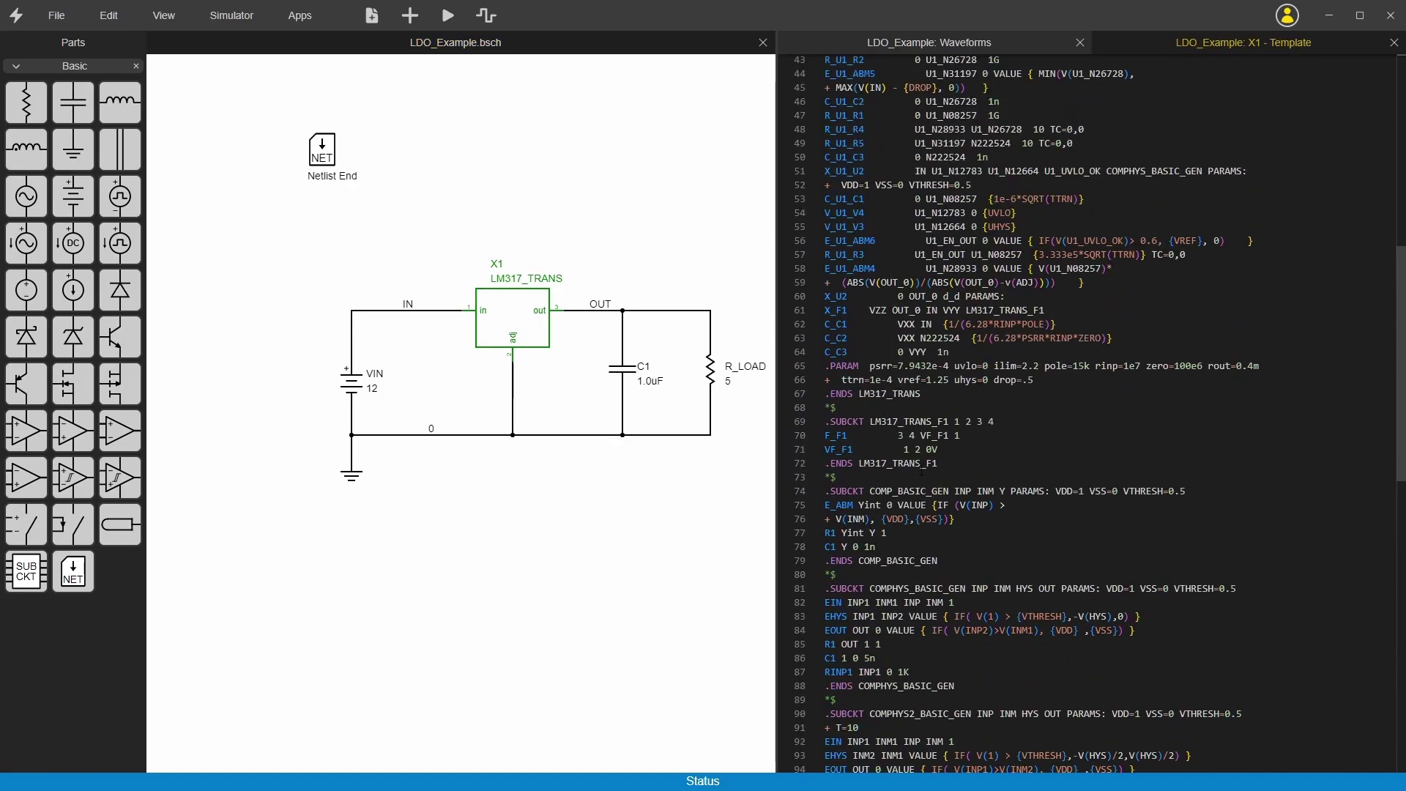
pyautogui.scroll(13, 921, 471)
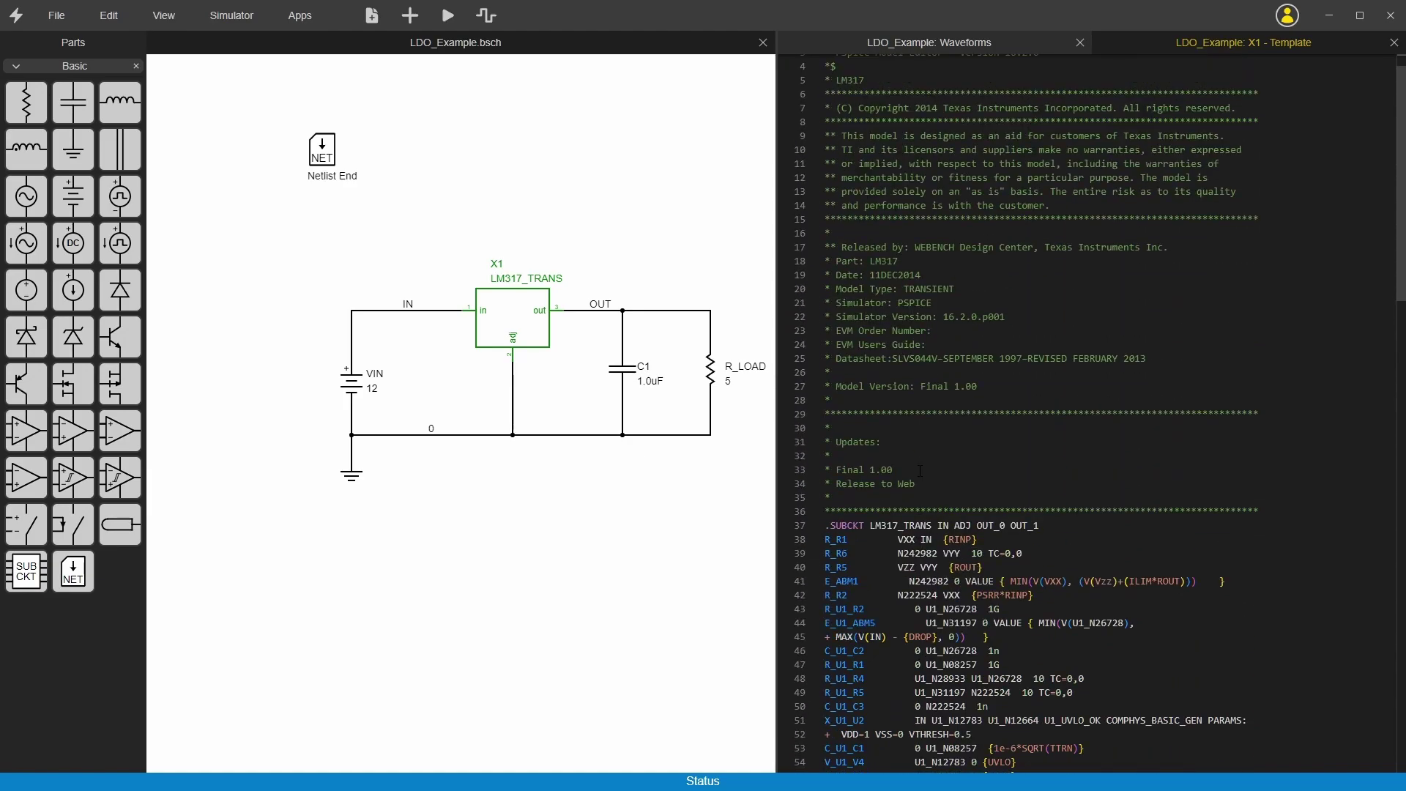
pyautogui.scroll(2, 919, 470)
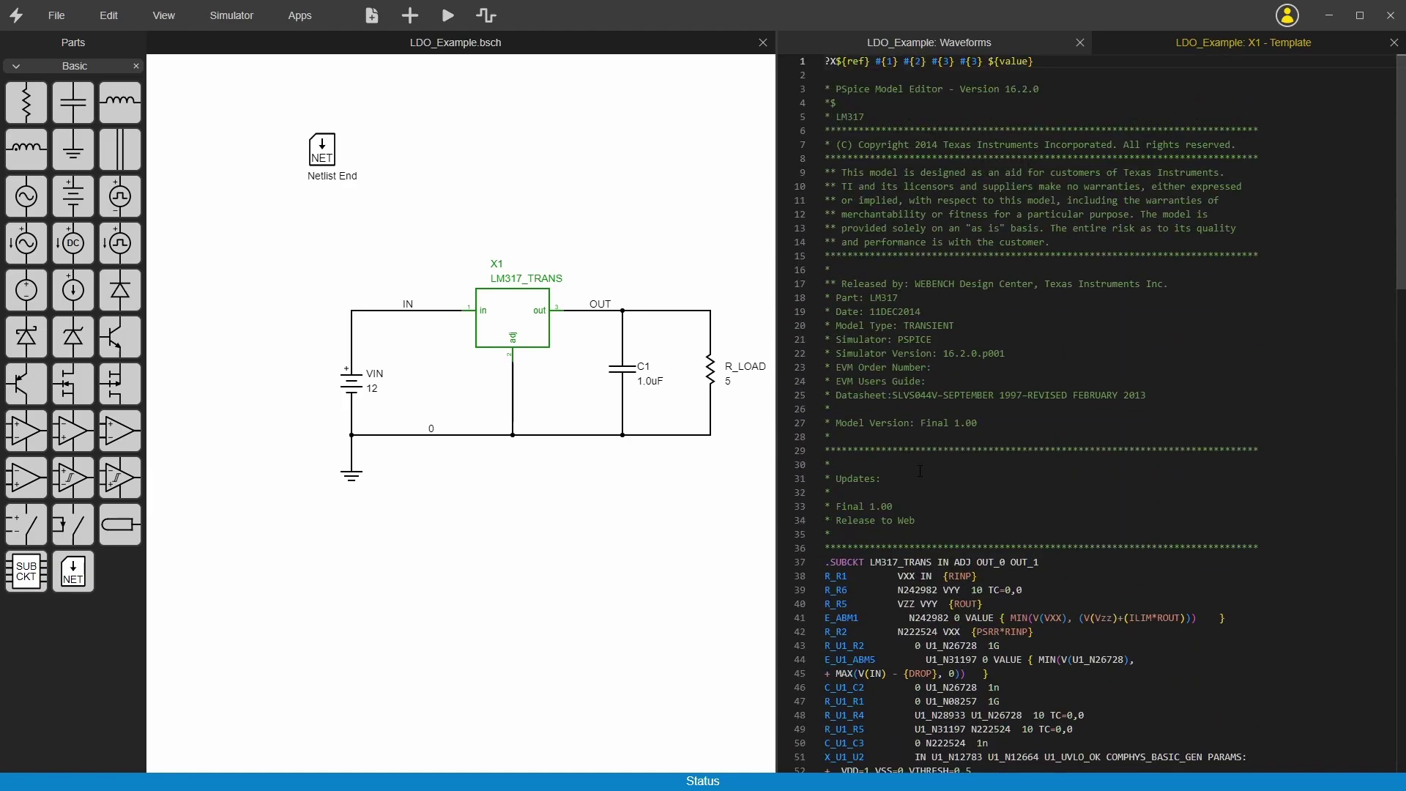
# Switch to ngspice-41-manual.pdf and read section 16.14 on compatibility modes, compatibility flags and missing function definitions.
pyautogui.hotkey('alt', 'Tab')
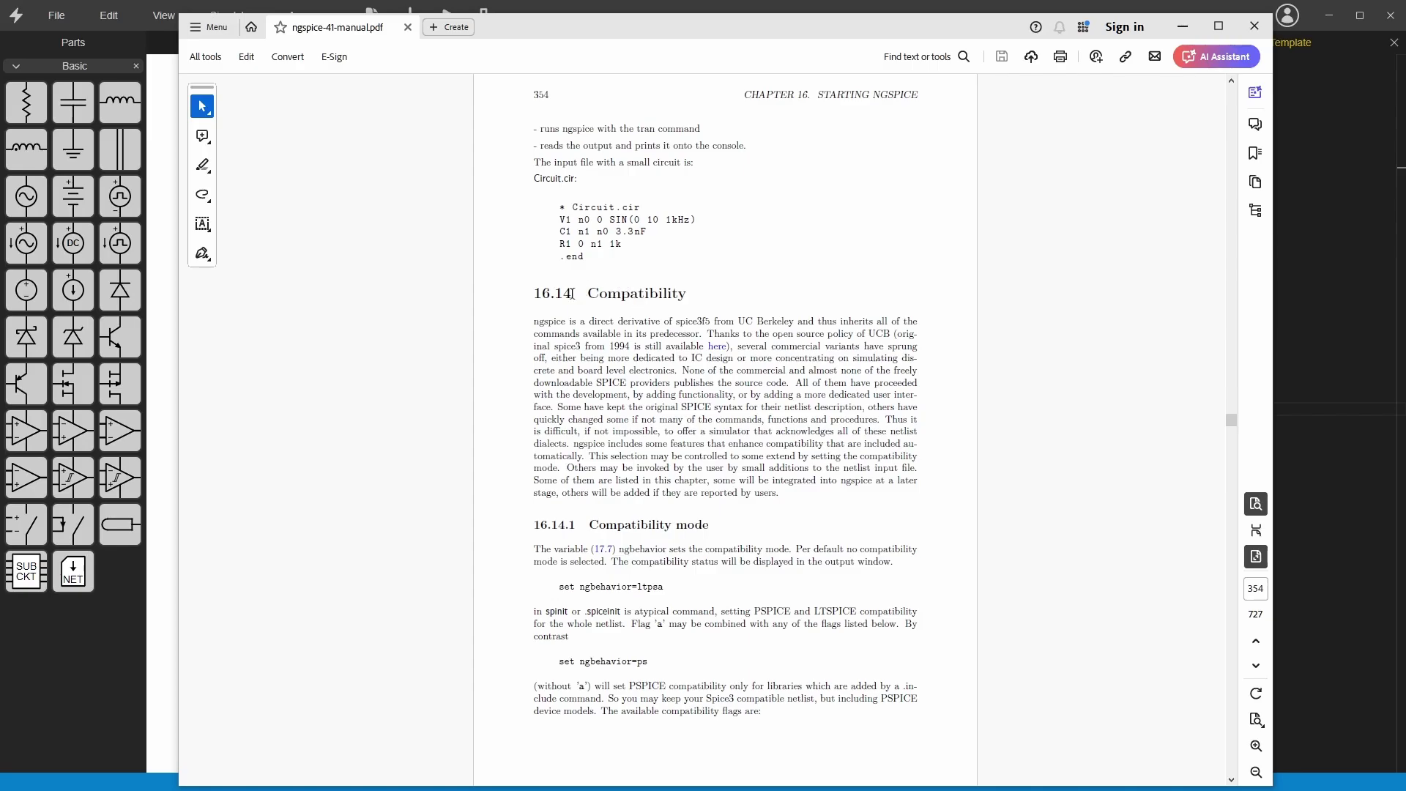
pyautogui.moveTo(534, 296); pyautogui.dragTo(672, 300)
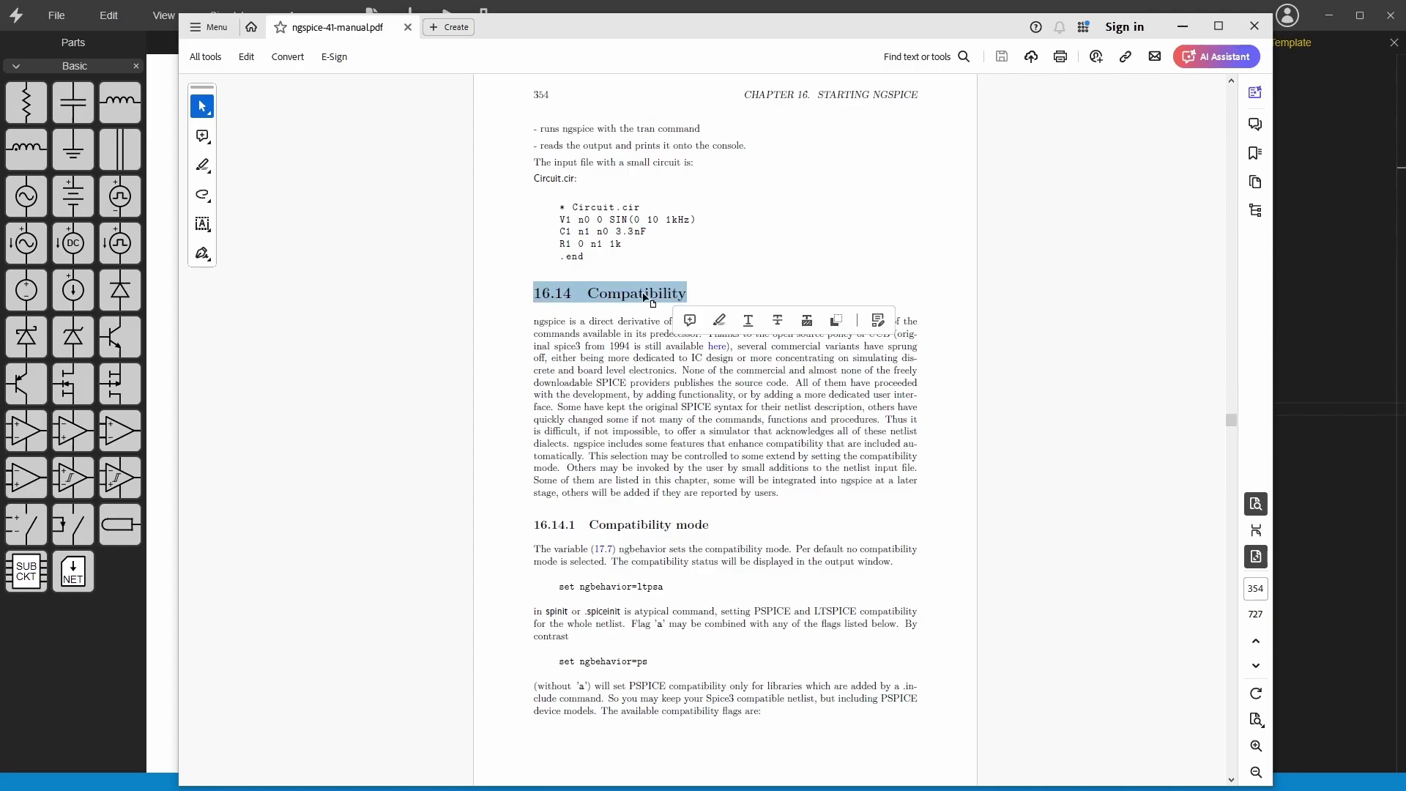
pyautogui.click(580, 305)
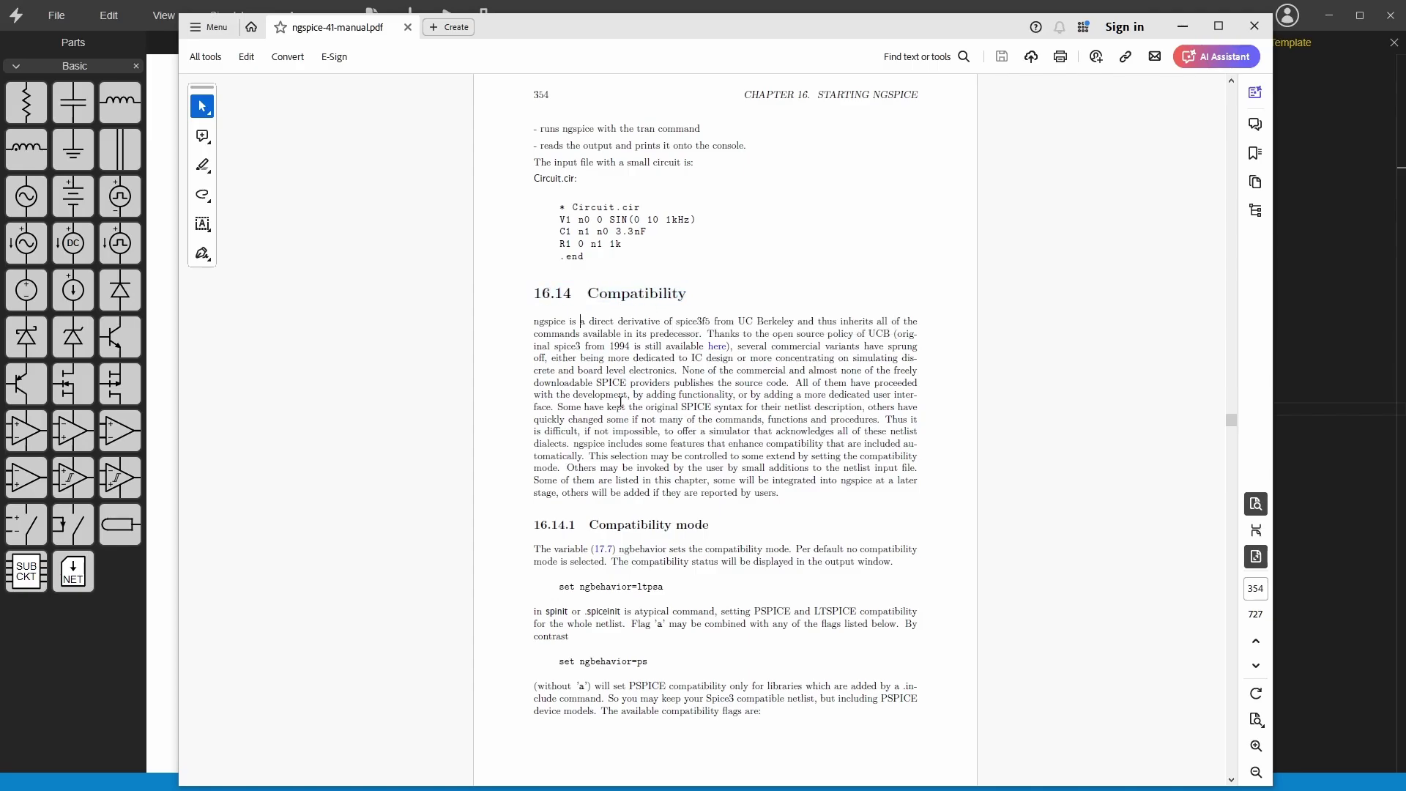
pyautogui.scroll(-1, 642, 483)
pyautogui.scroll(1, 641, 482)
pyautogui.scroll(-1, 635, 508)
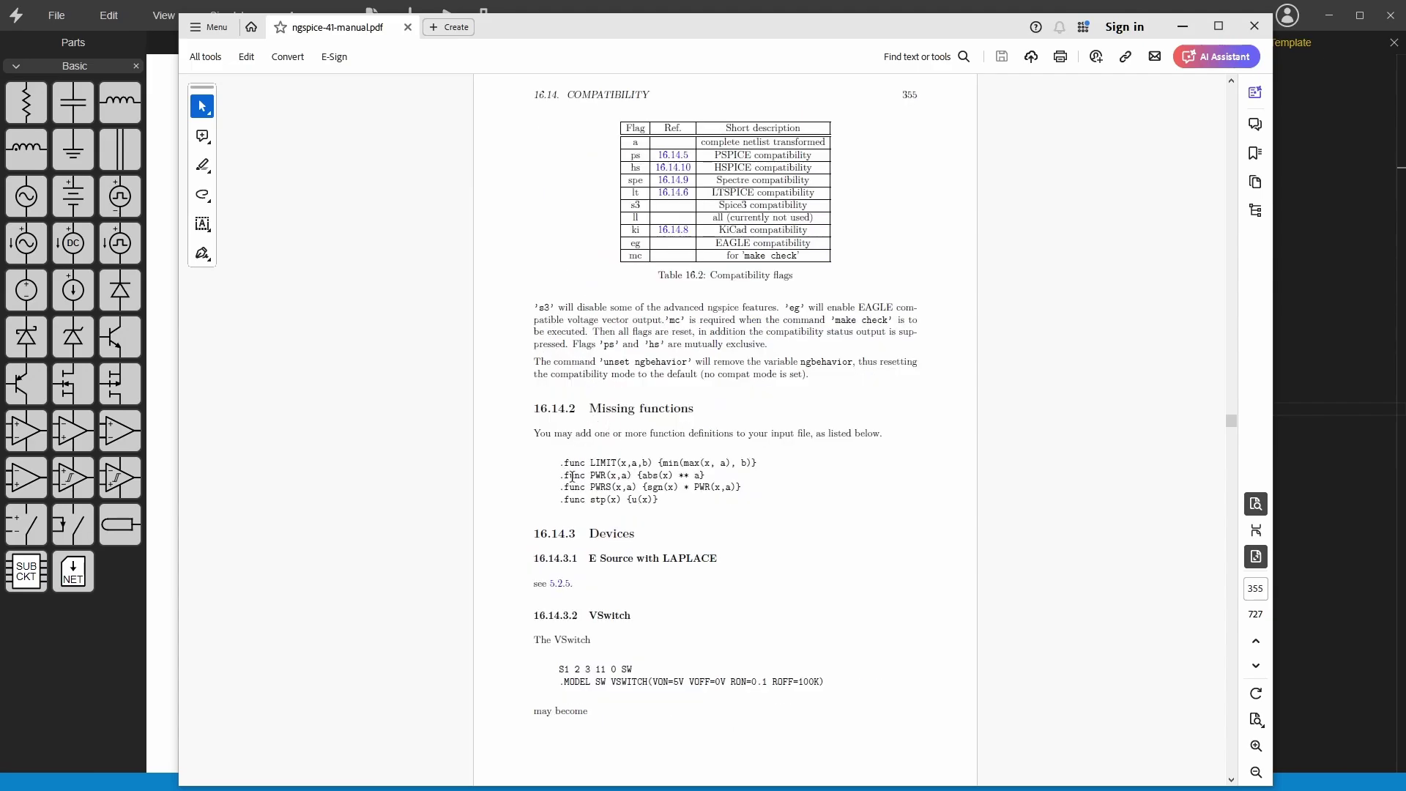
pyautogui.moveTo(564, 466); pyautogui.dragTo(657, 501)
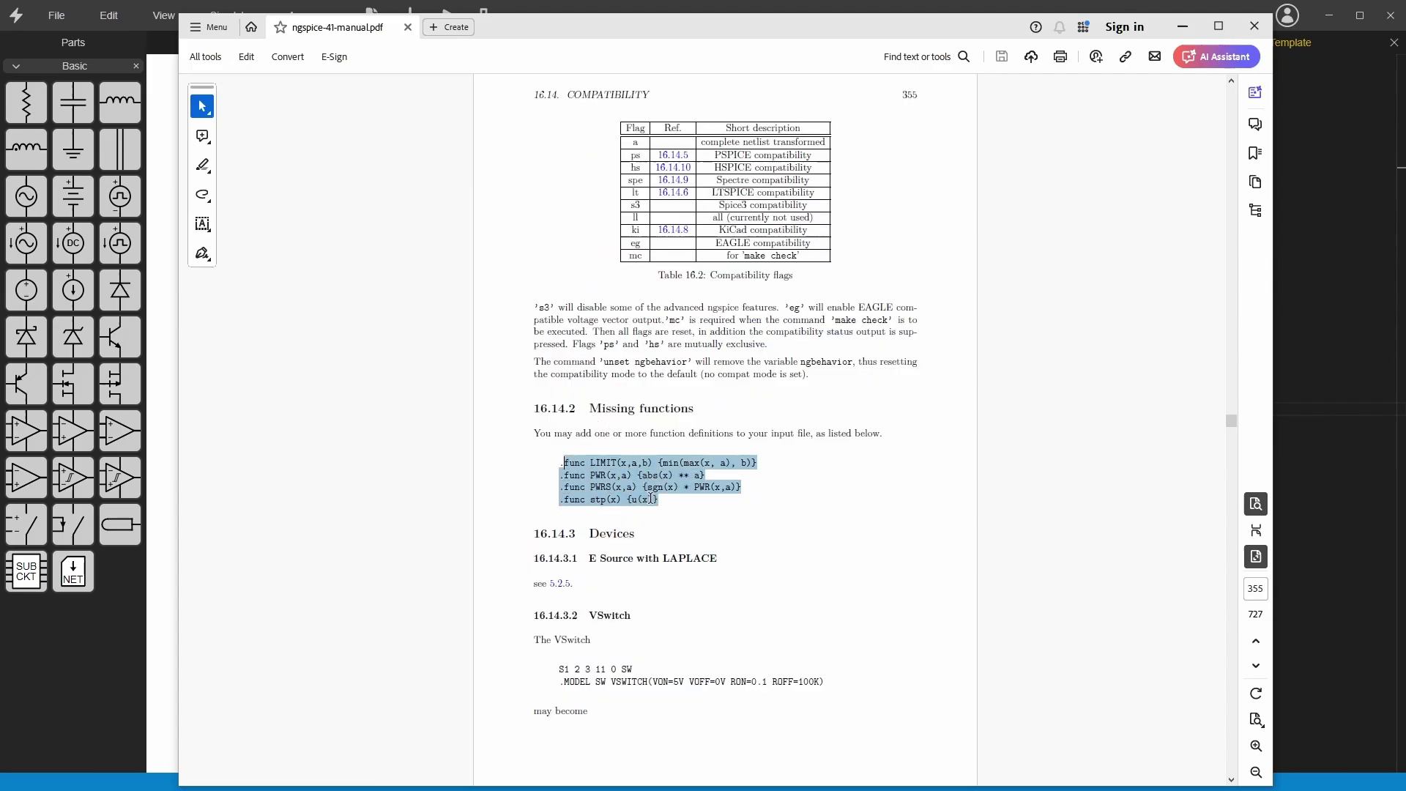
pyautogui.click(571, 471)
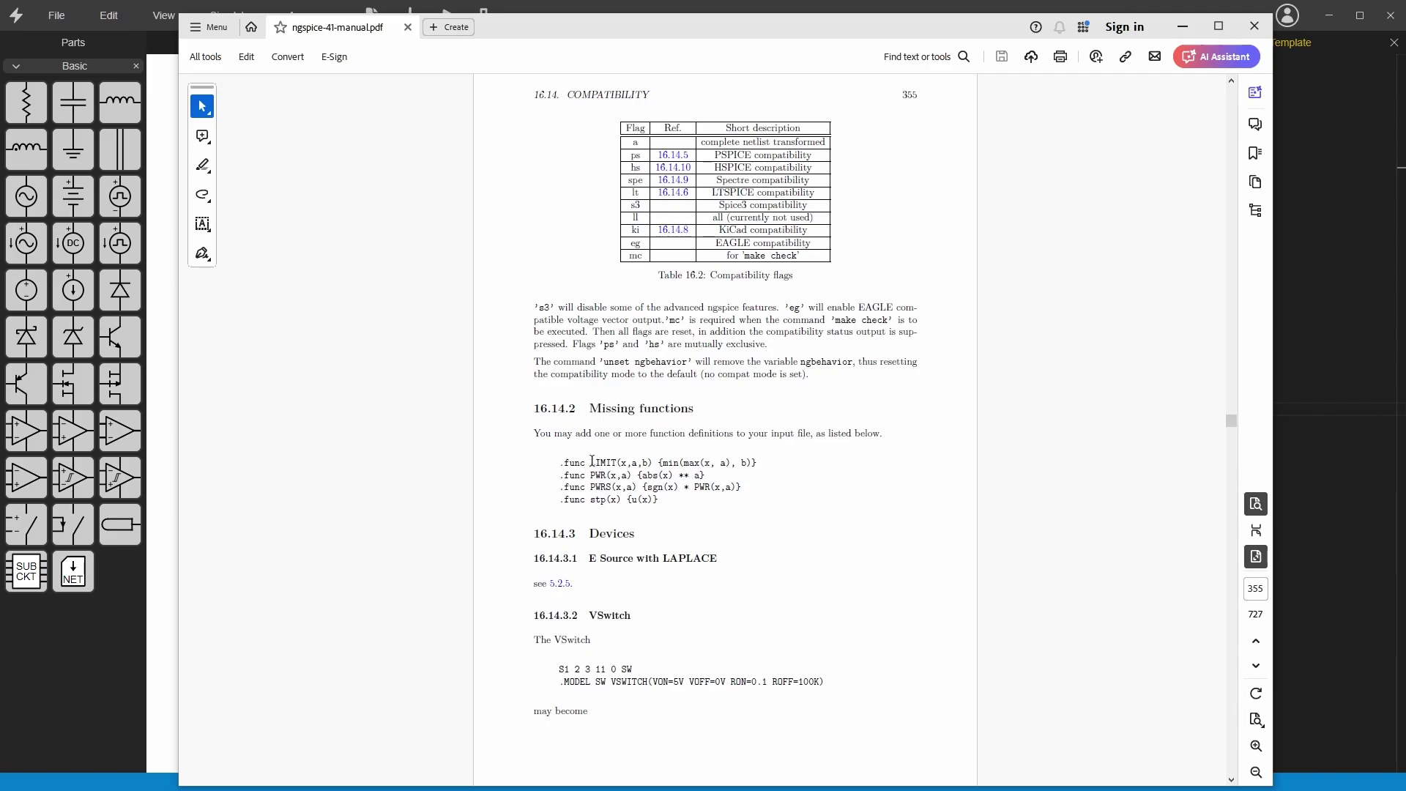
pyautogui.moveTo(590, 461); pyautogui.dragTo(628, 500)
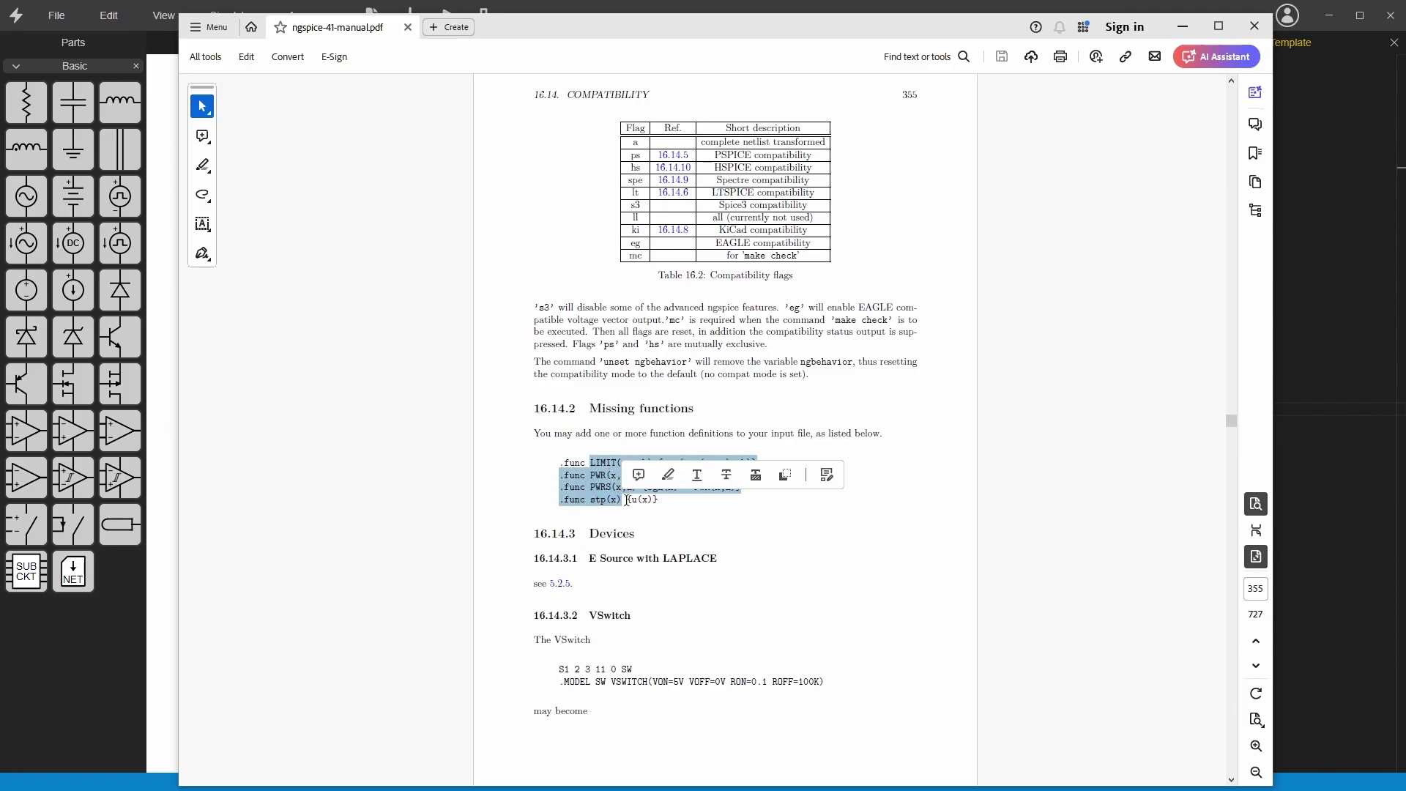
pyautogui.click(601, 505)
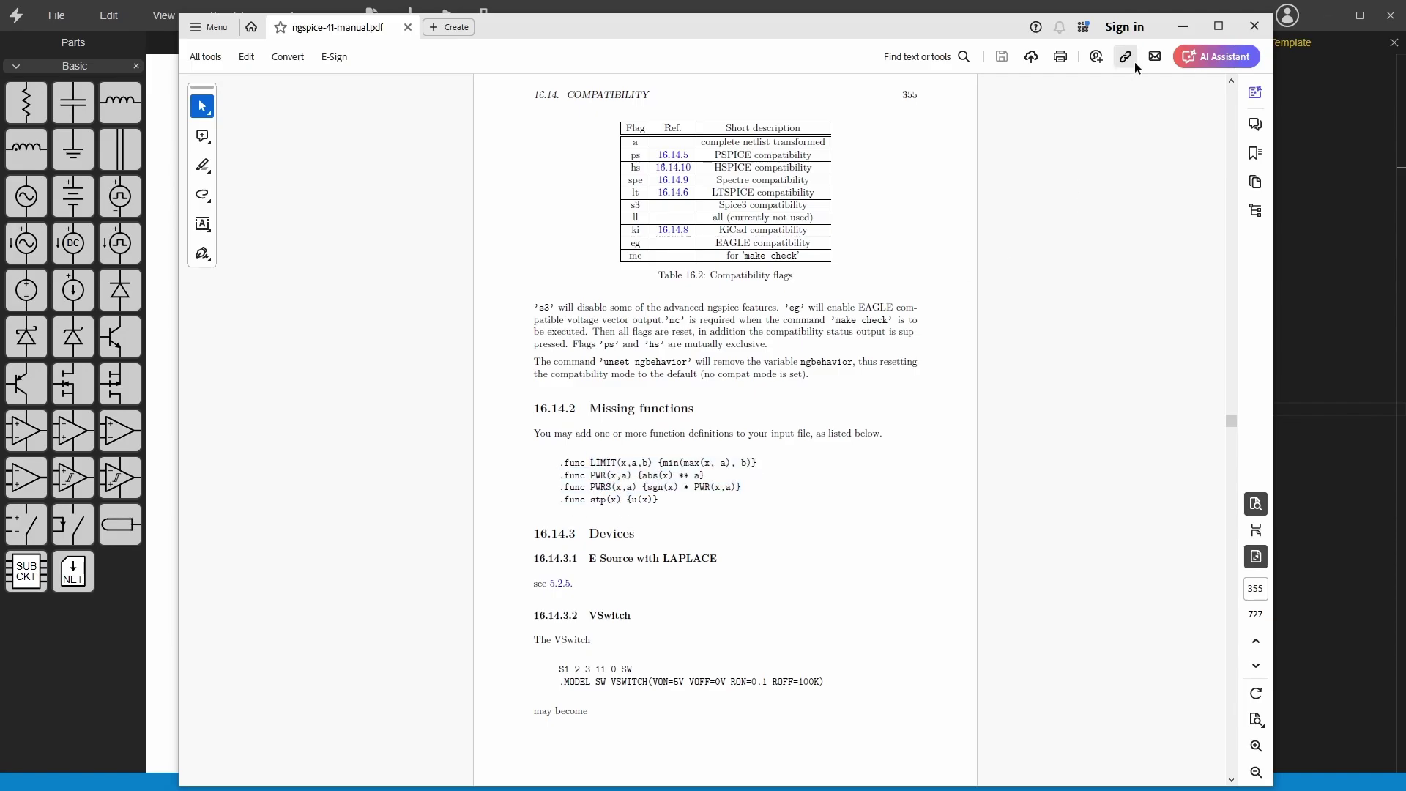
# Switch from the manual back to the schematic editor and convert X1's template code from PSPICE to NGSPICE.
pyautogui.scroll(-5, 747, 410)
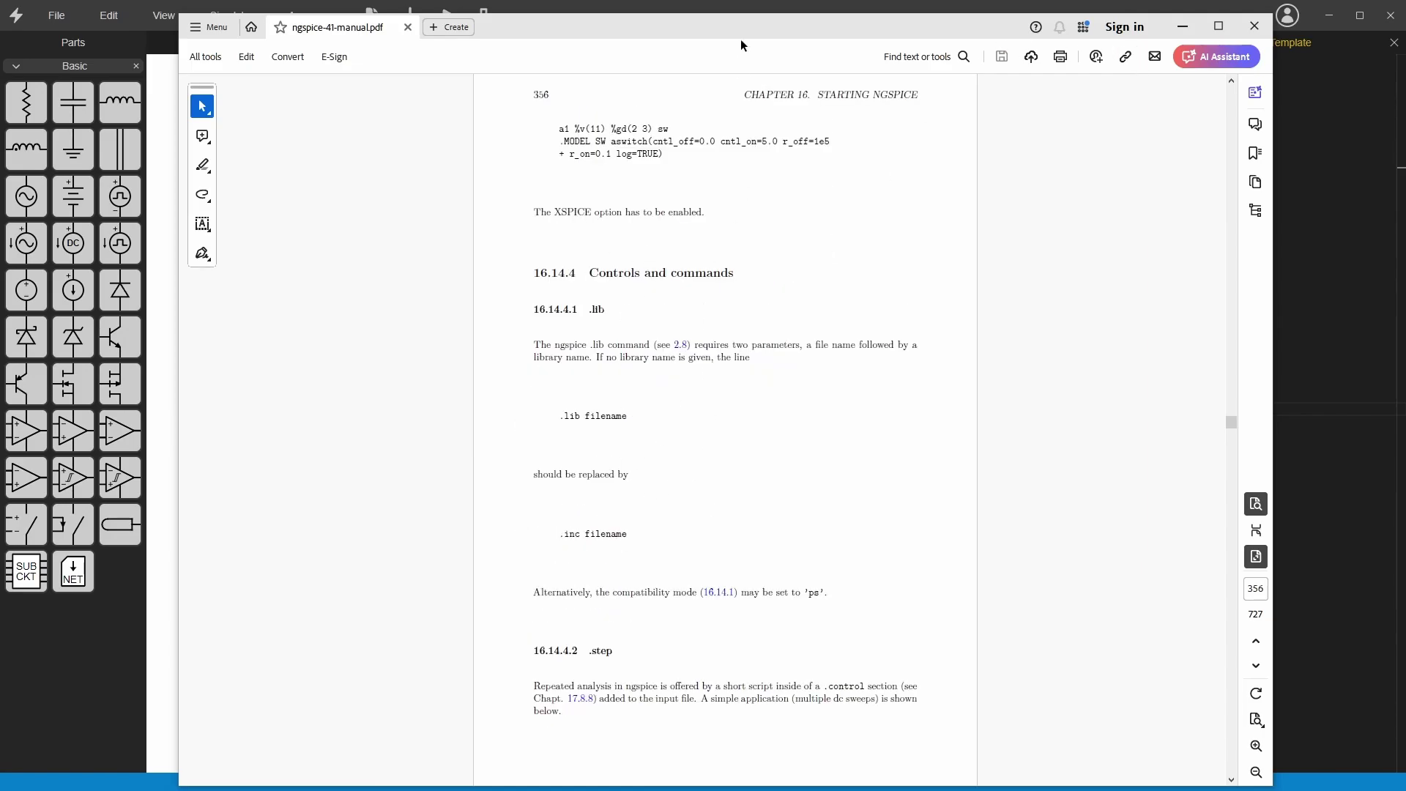
pyautogui.press('super+Down')
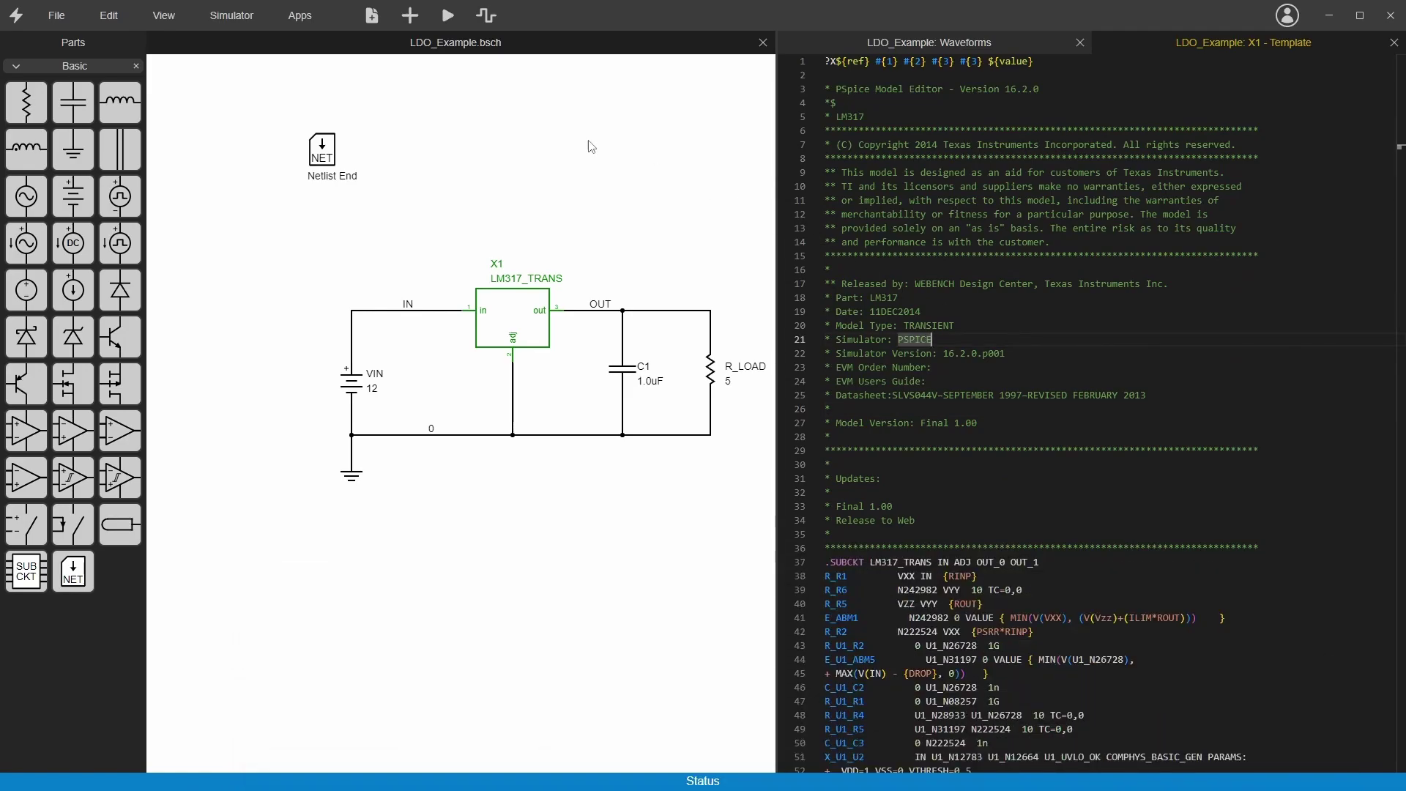
pyautogui.click(295, 16)
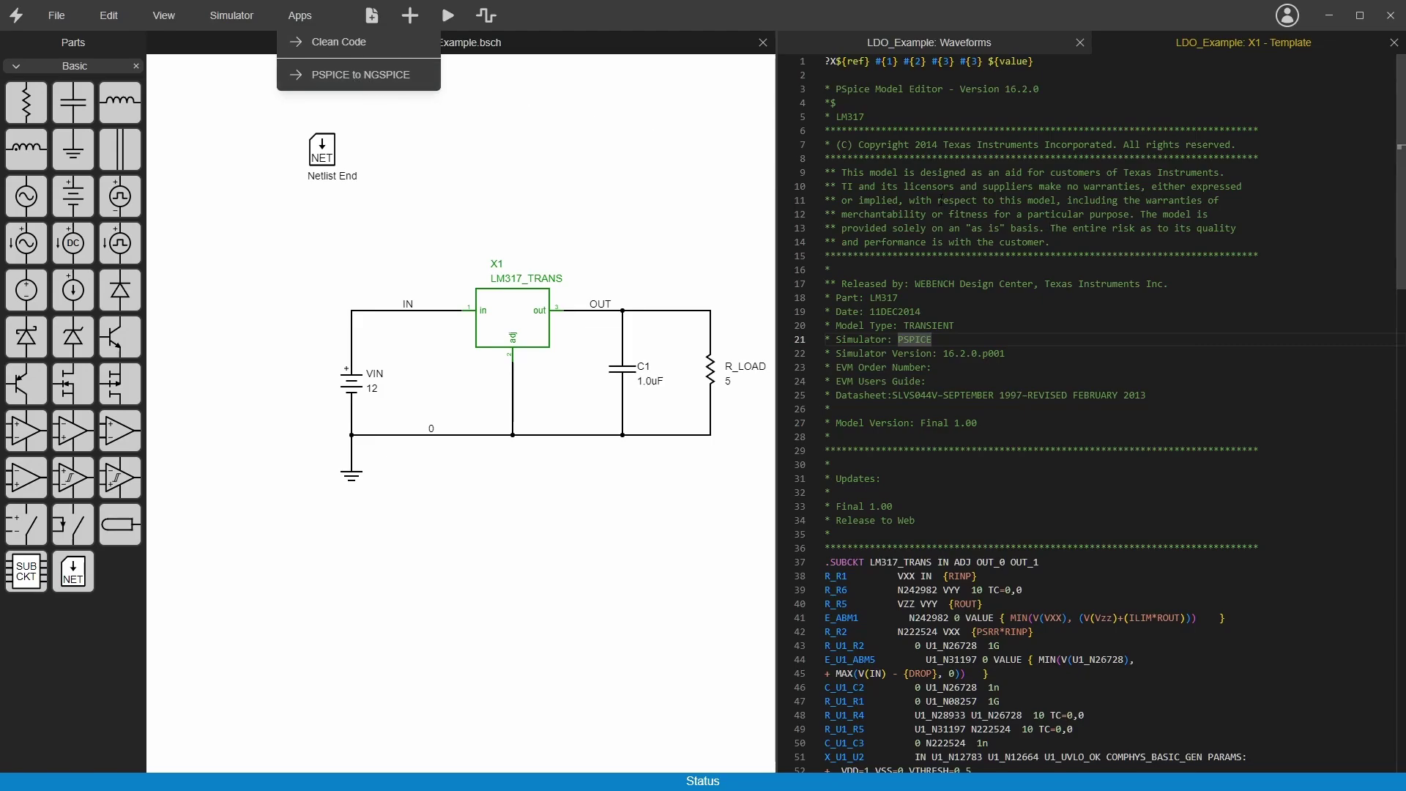
pyautogui.click(359, 79)
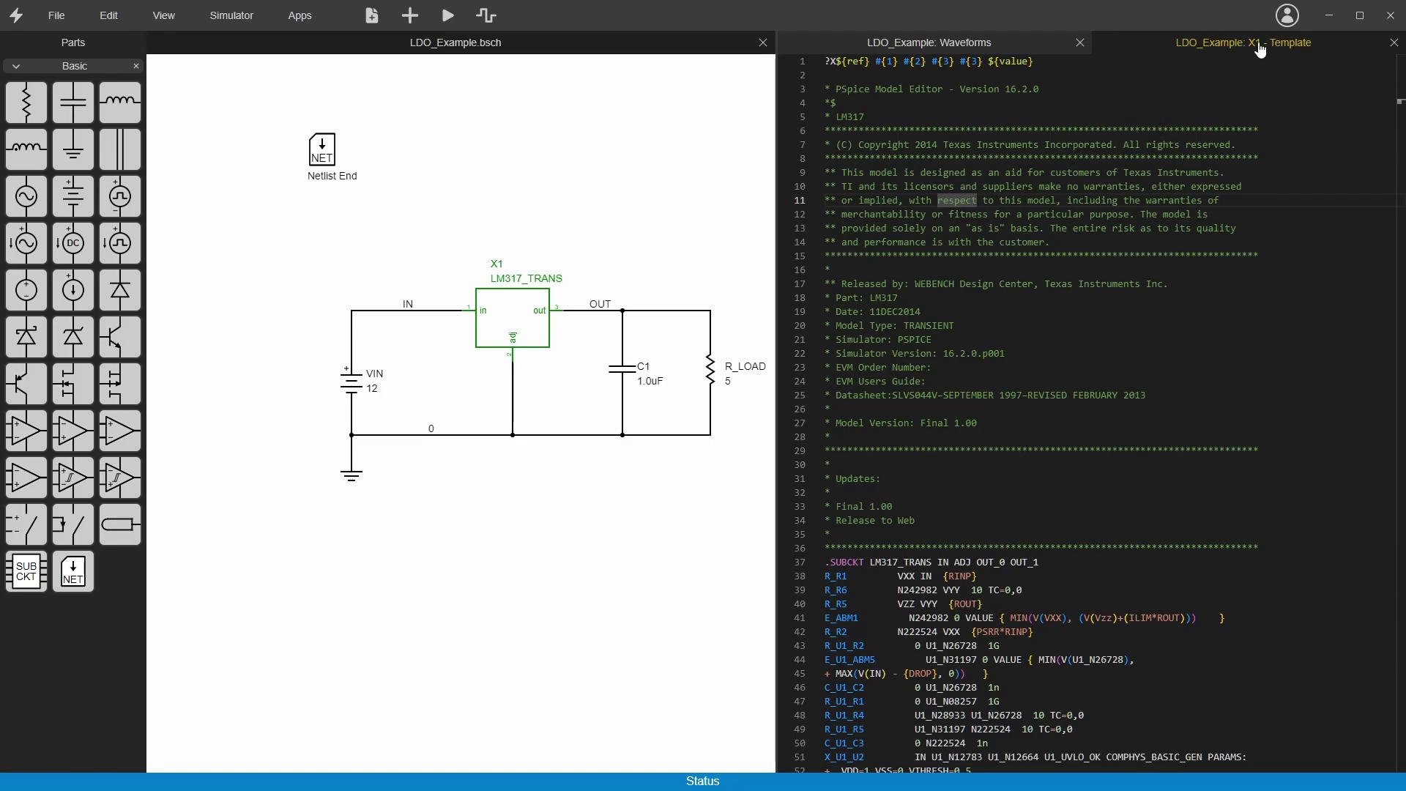
pyautogui.click(299, 15)
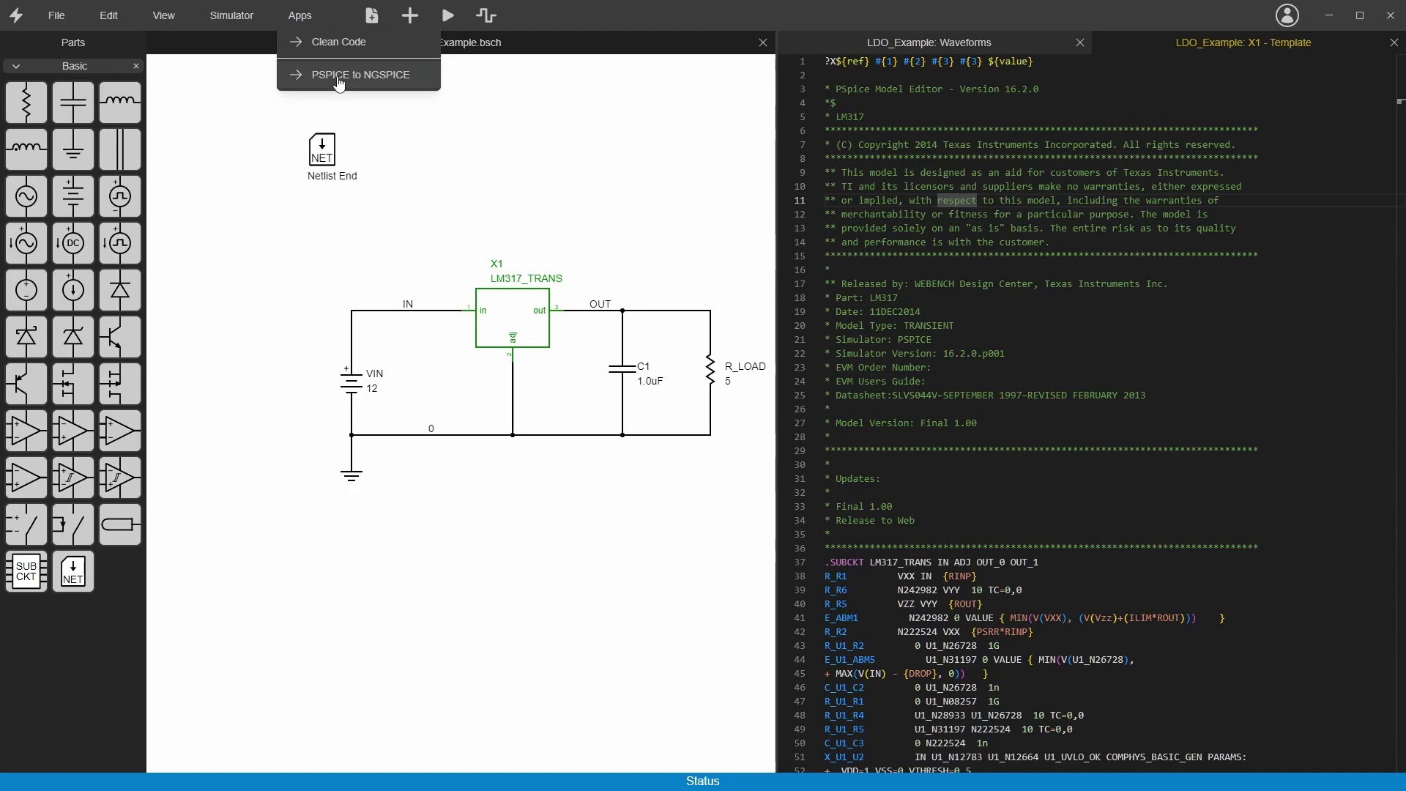
pyautogui.click(393, 85)
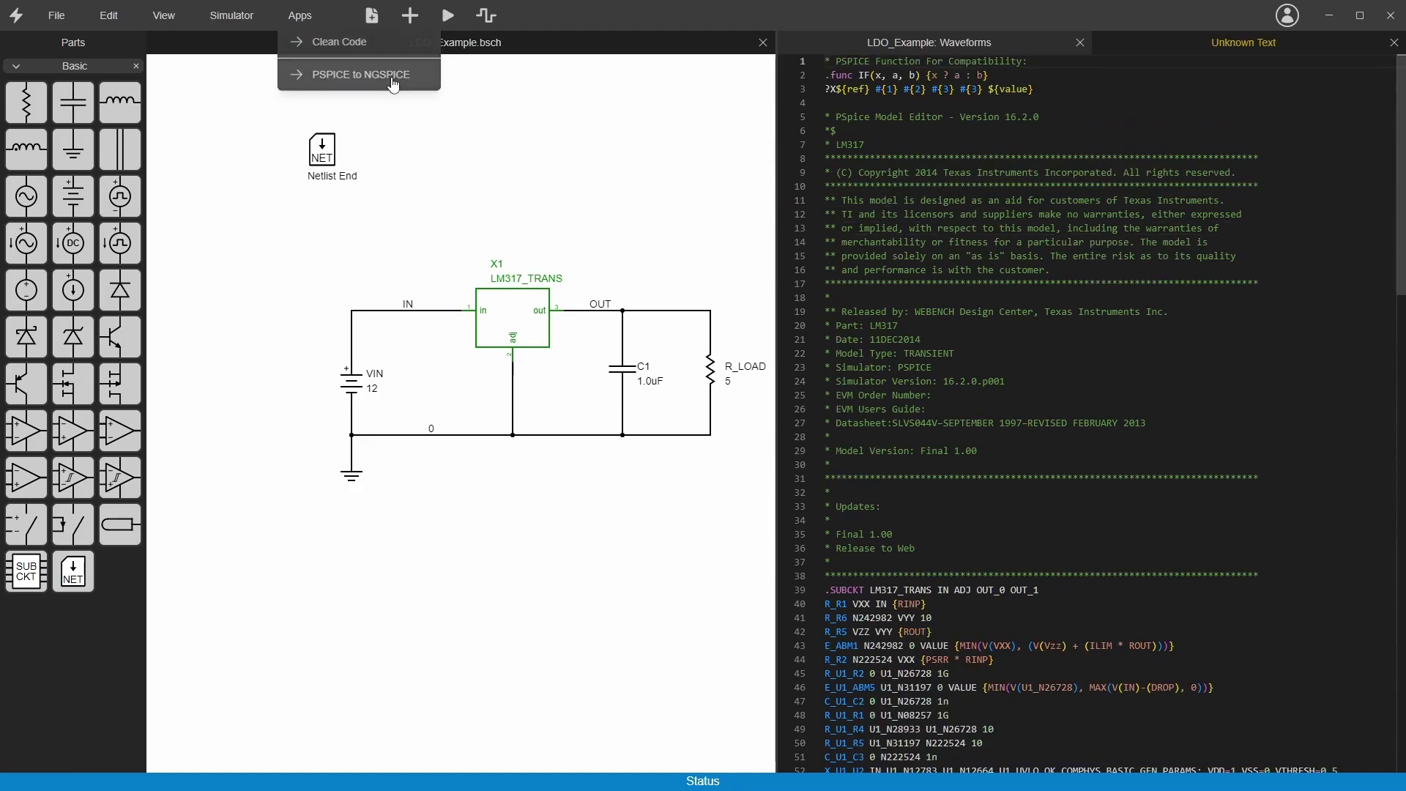
# Move the "PSPICE Function For Compatibility" comment and its .func IF(x, a, b) definition below the ?X${ref} line in the converted text.
pyautogui.doubleClick(1018, 150)
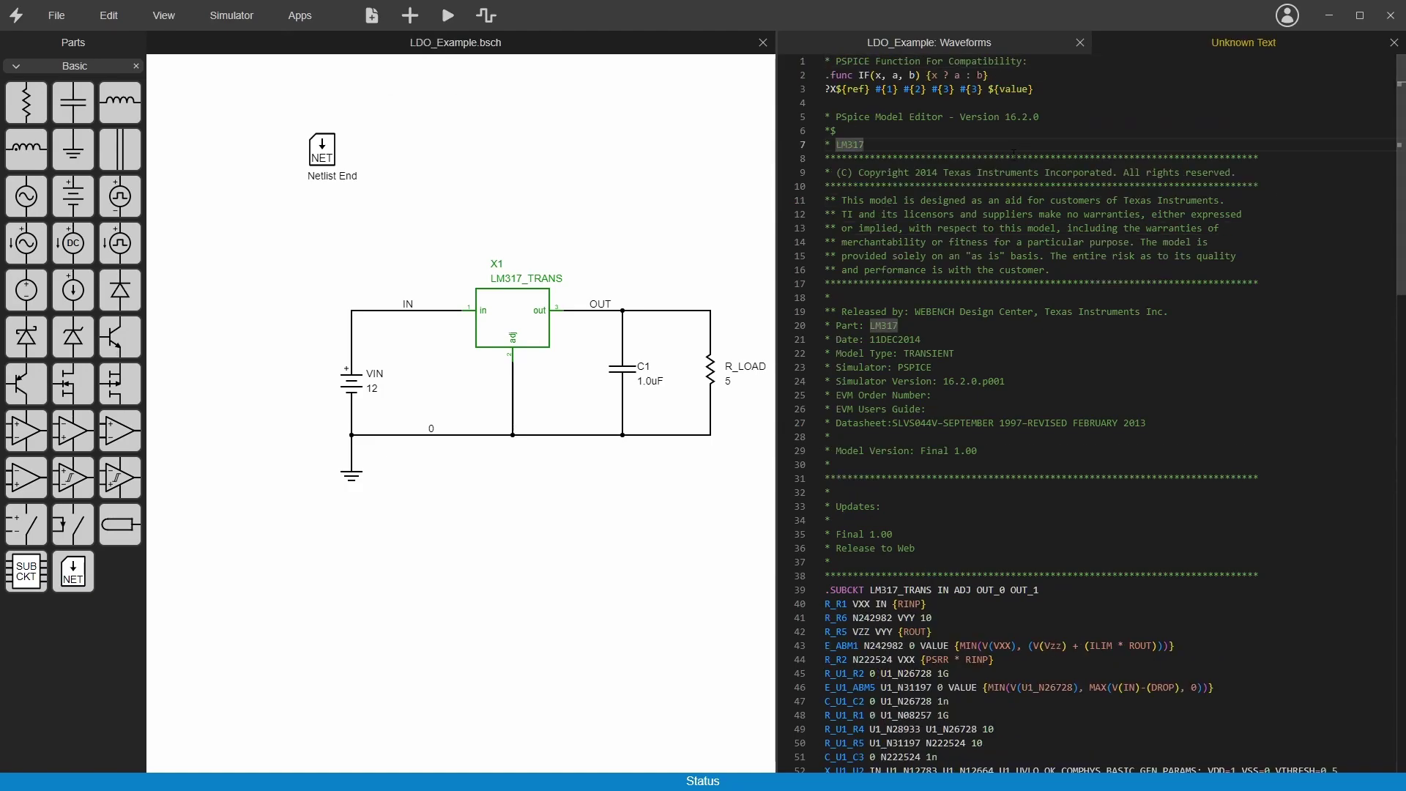
pyautogui.click(998, 76)
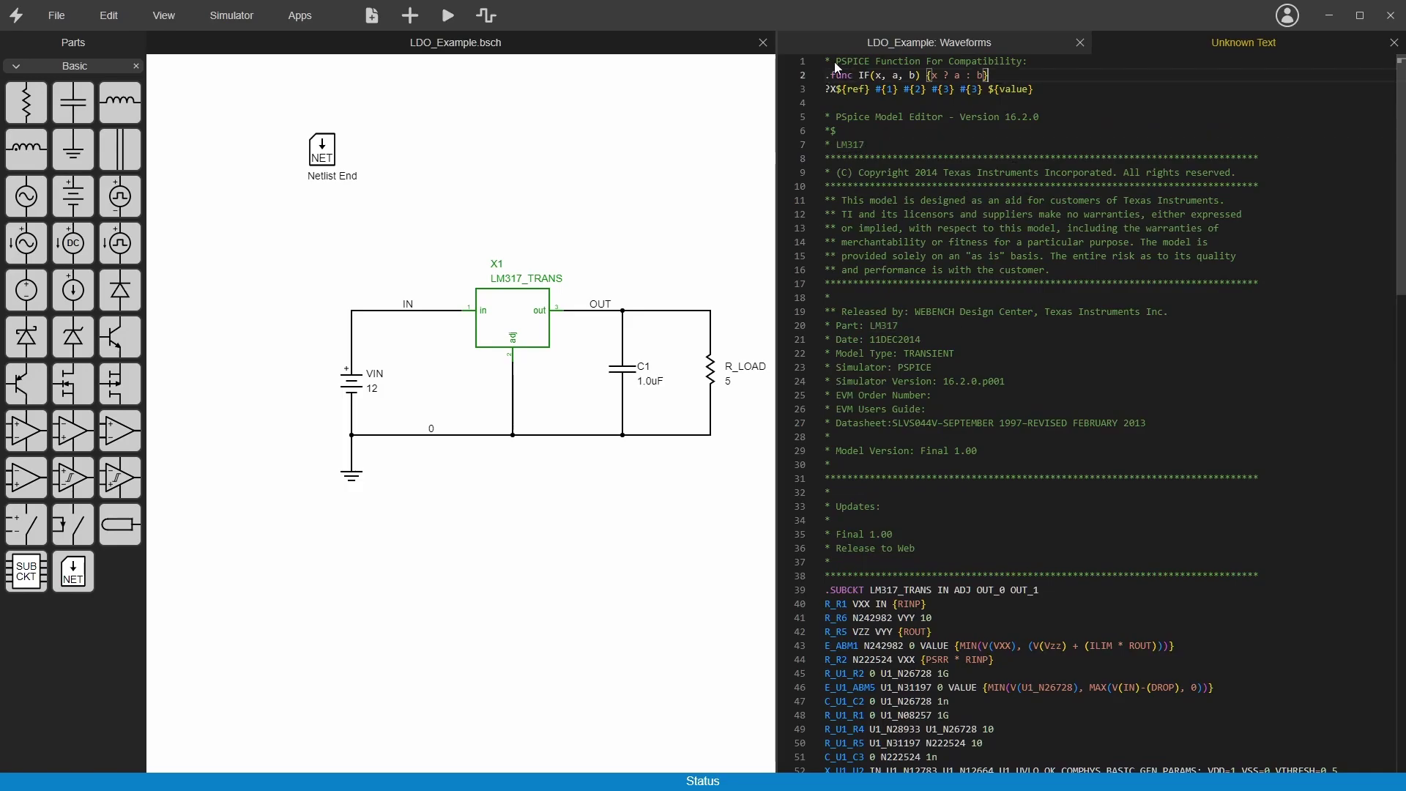
pyautogui.moveTo(989, 75); pyautogui.dragTo(818, 64)
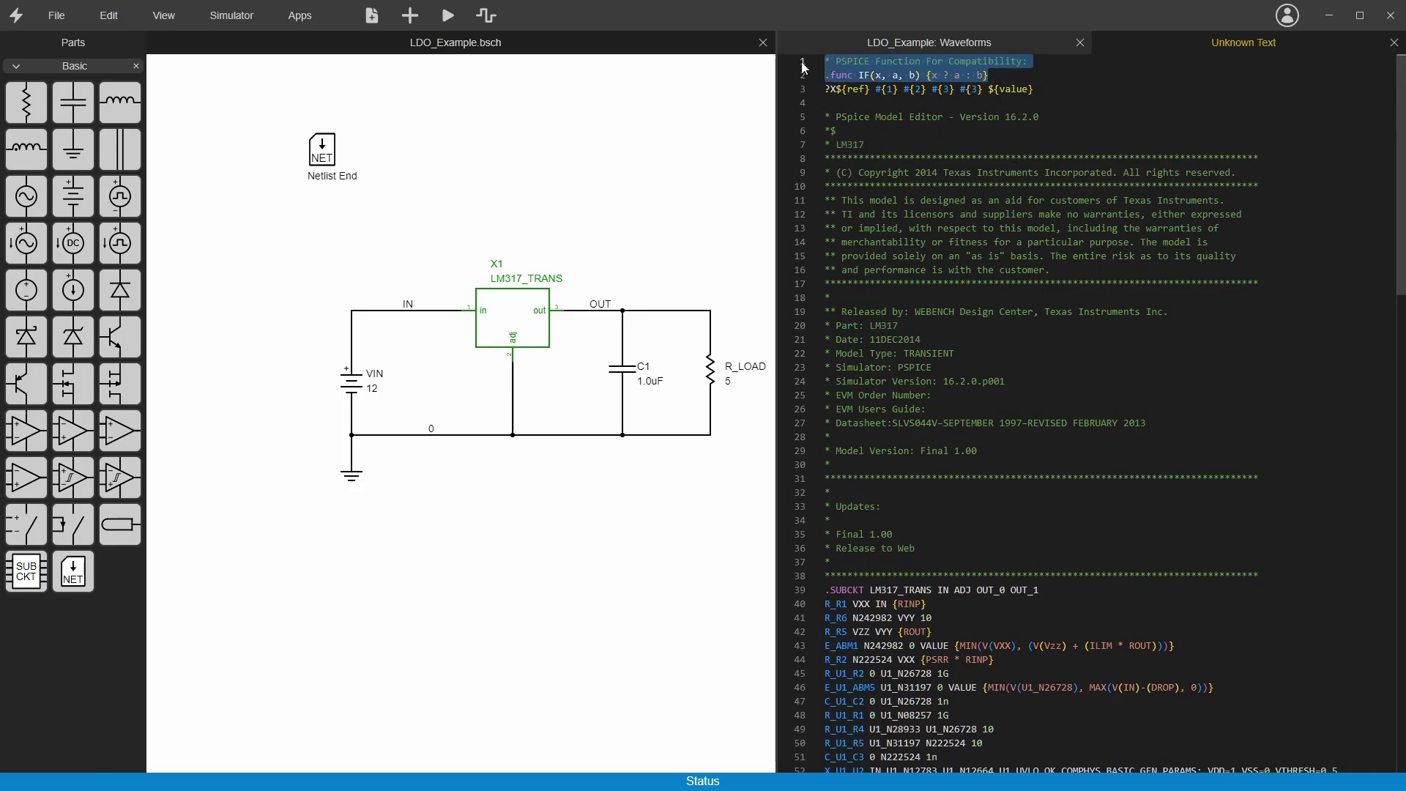
pyautogui.press('BackSpace')
pyautogui.click(856, 78)
pyautogui.press('Return')
pyautogui.press('Return')
pyautogui.write('* PSpice Function For Compatibility: .func IF(x, a, b) {x ? a : b}')
pyautogui.click(854, 66)
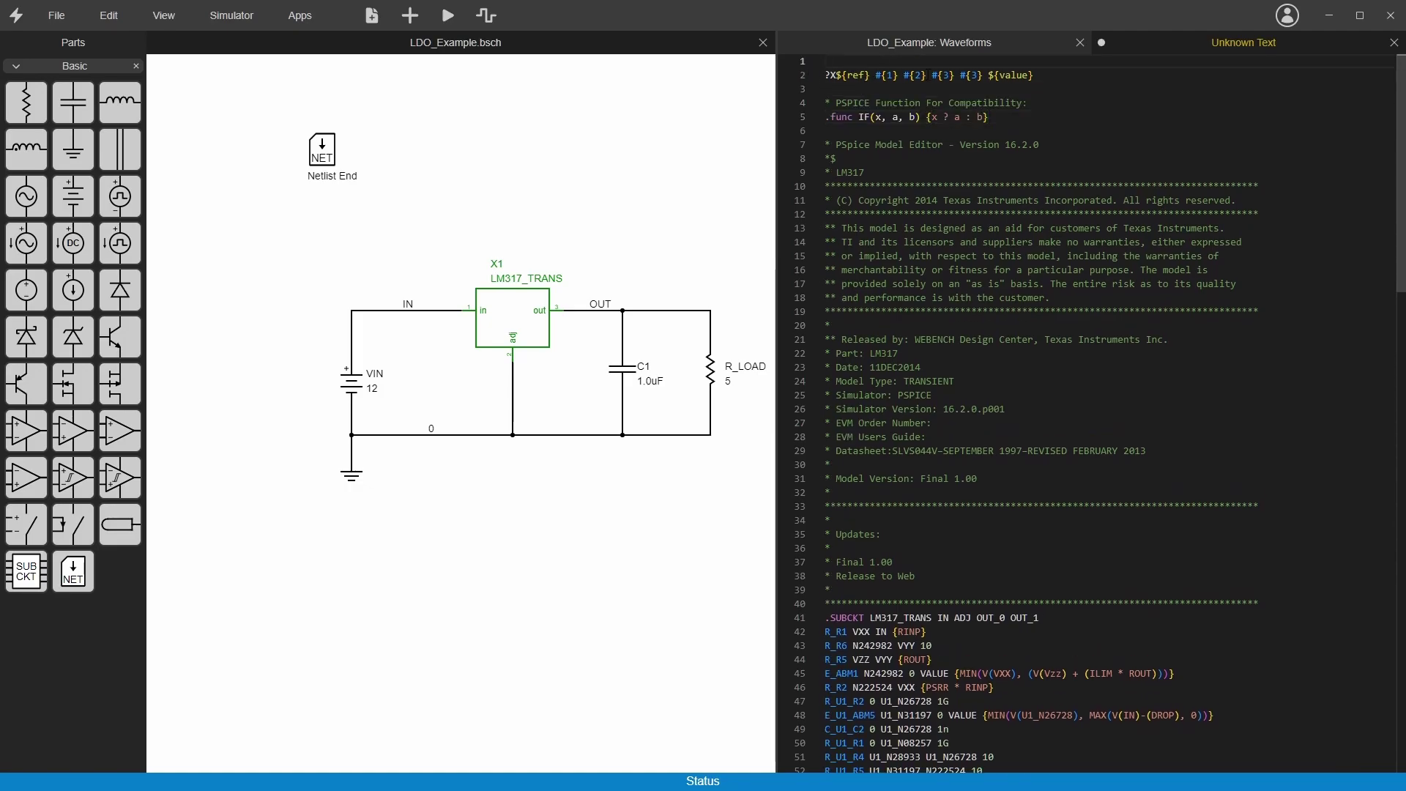
pyautogui.press('Delete')
pyautogui.click(994, 142)
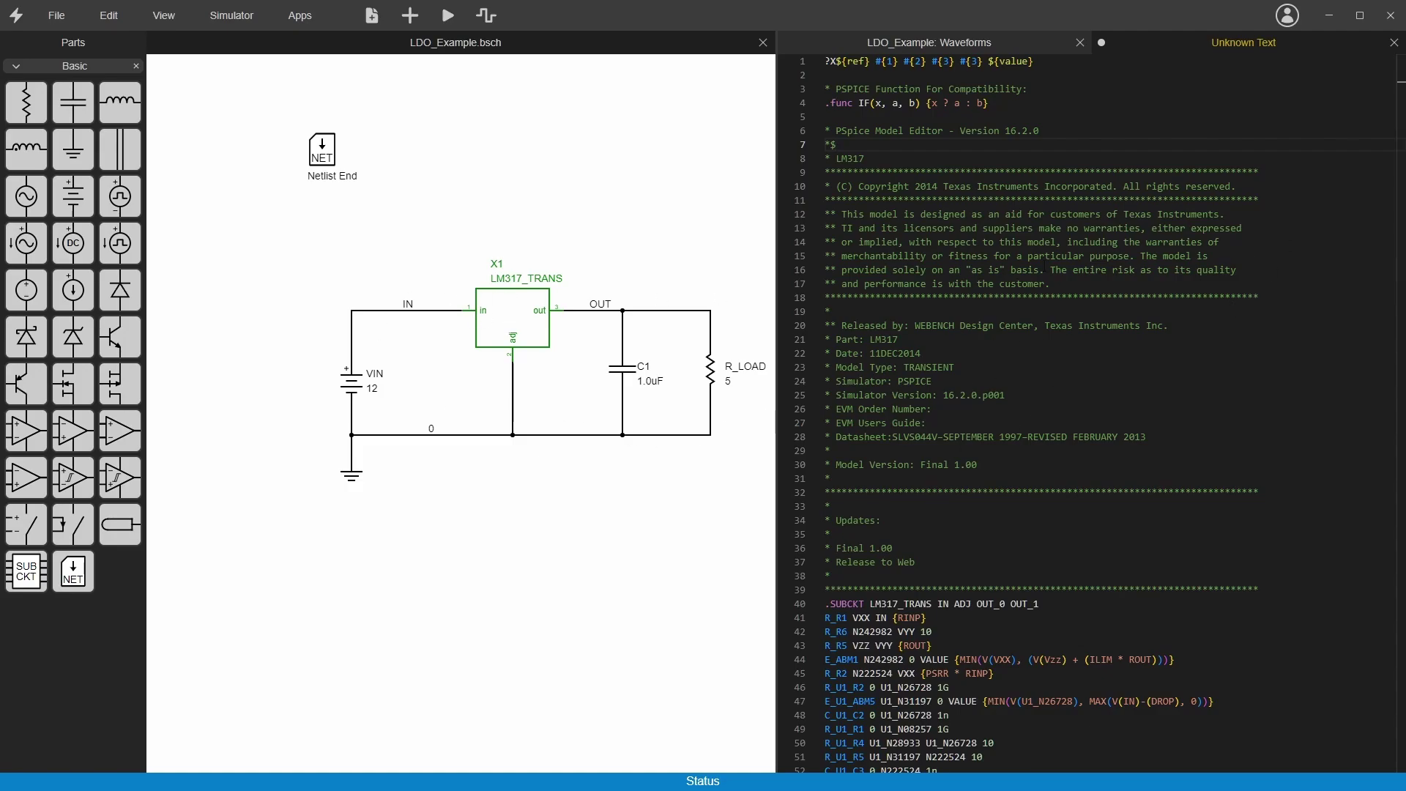
# Copy the entire converted LM317 code and paste it over the old model in X1's template.
pyautogui.moveTo(1400, 179); pyautogui.dragTo(1380, 423)
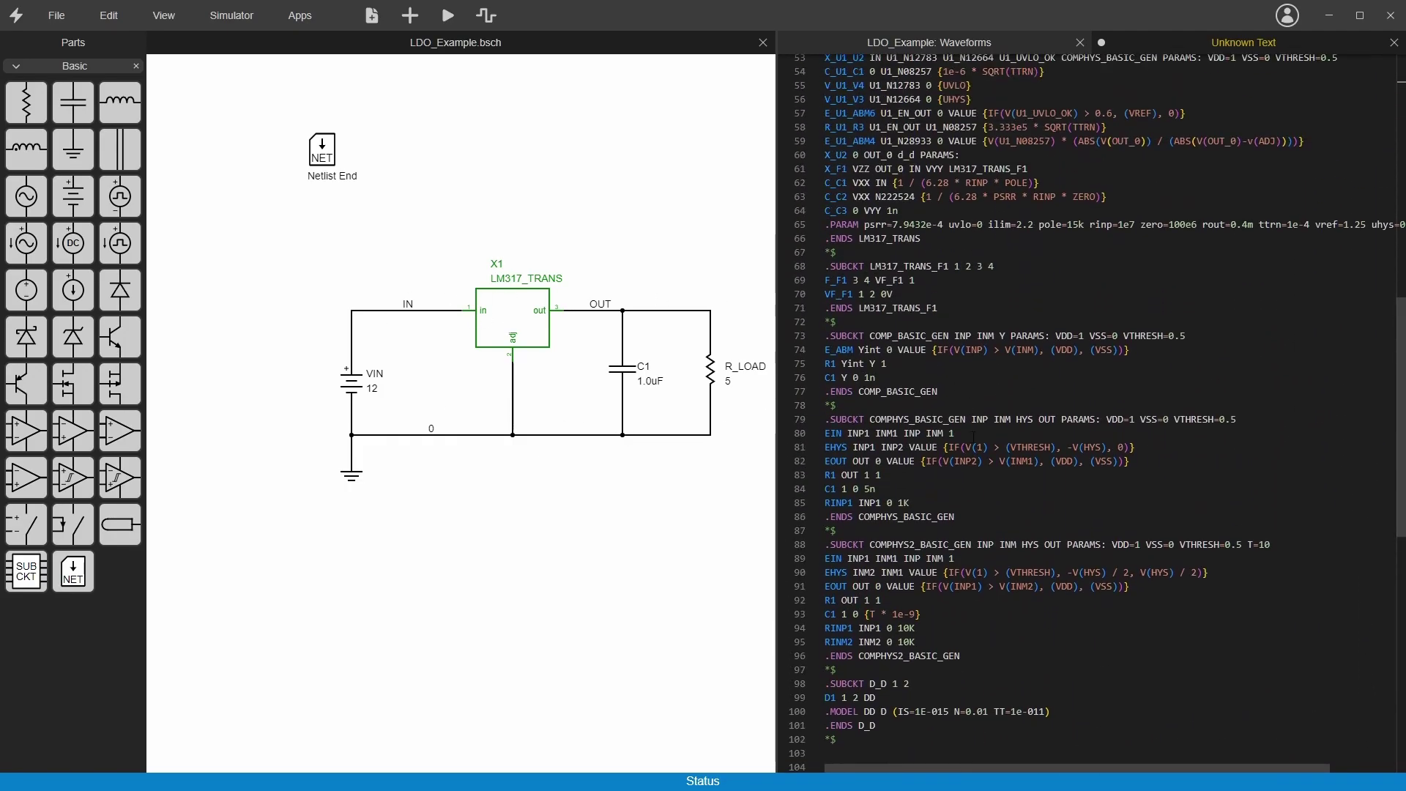
pyautogui.scroll(11, 1091, 410)
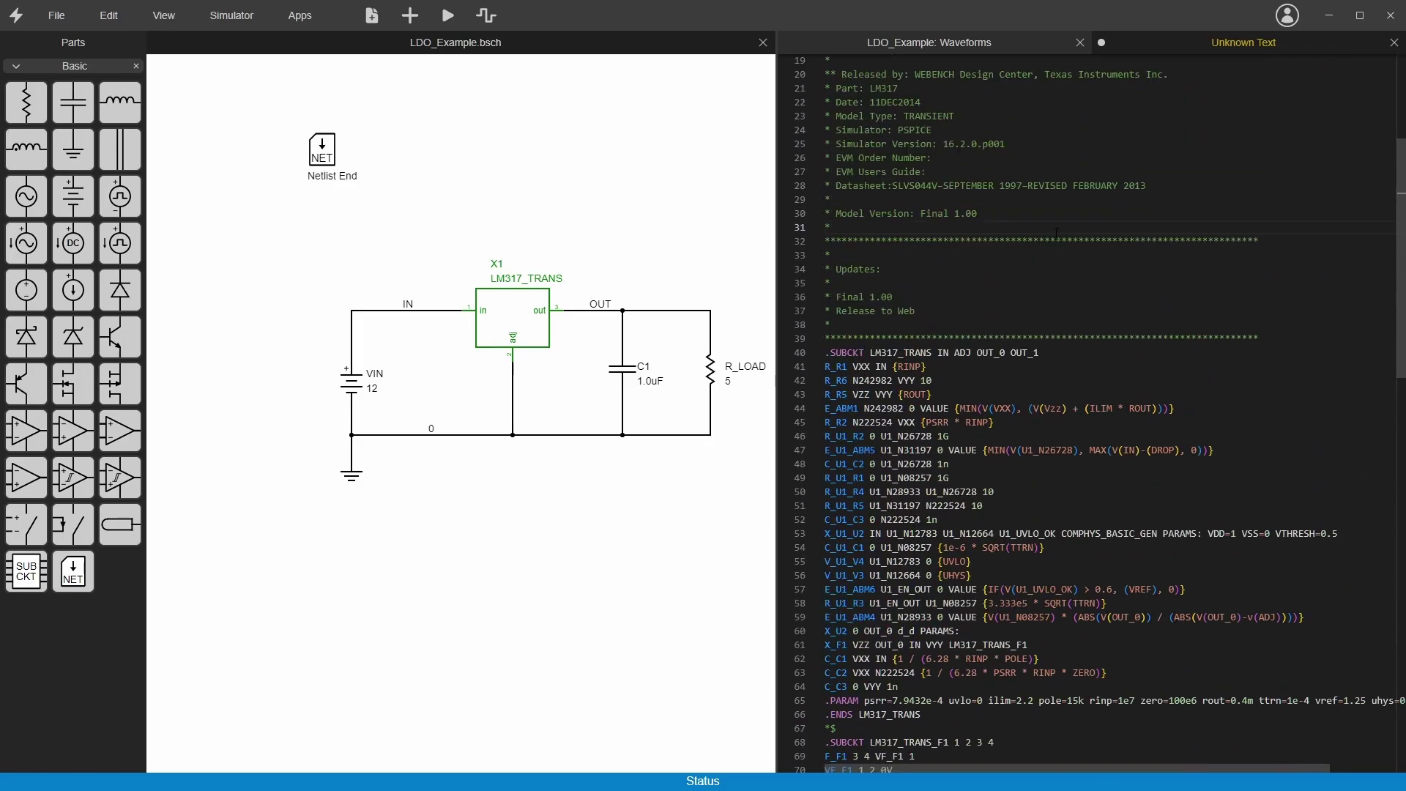
pyautogui.hotkey('ctrl', 'a')
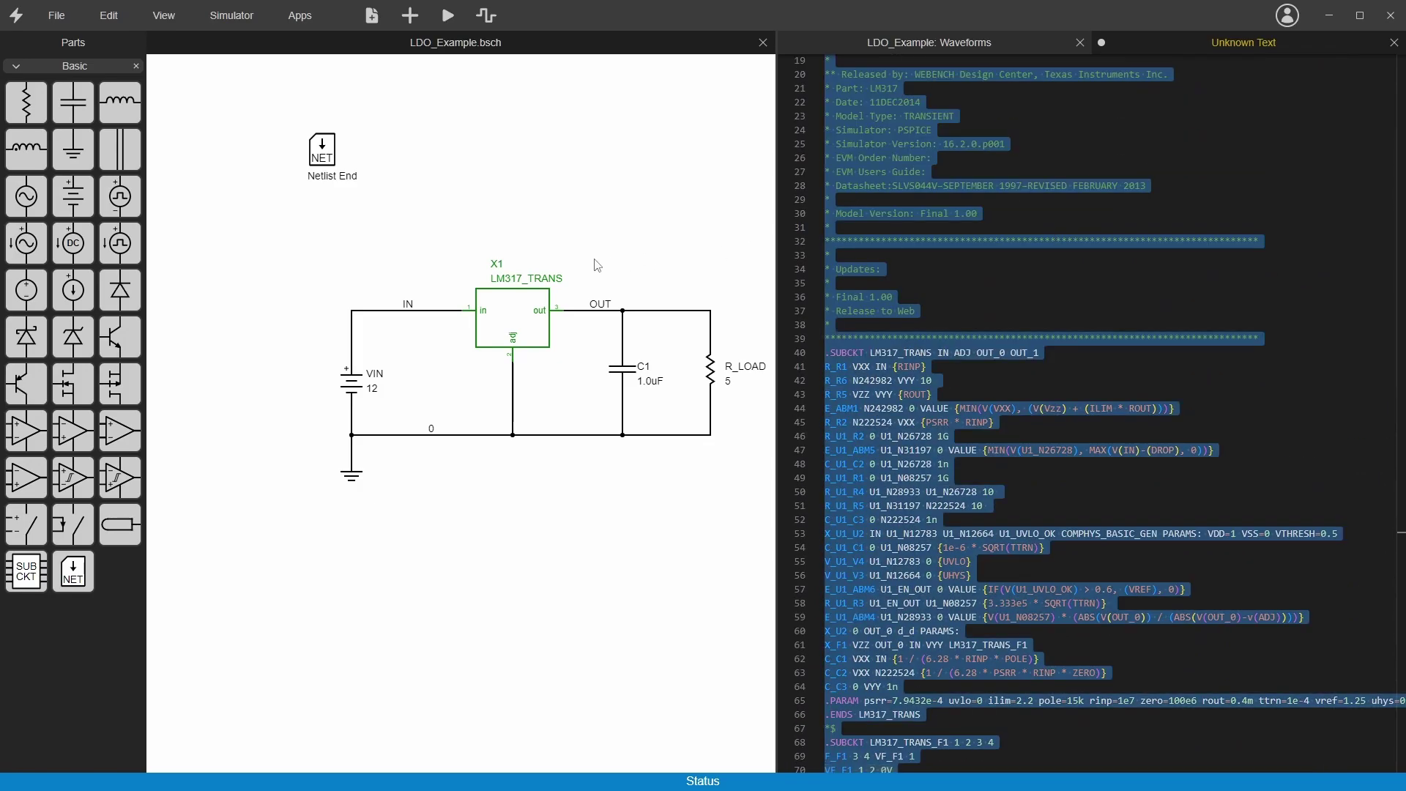
pyautogui.doubleClick(524, 314)
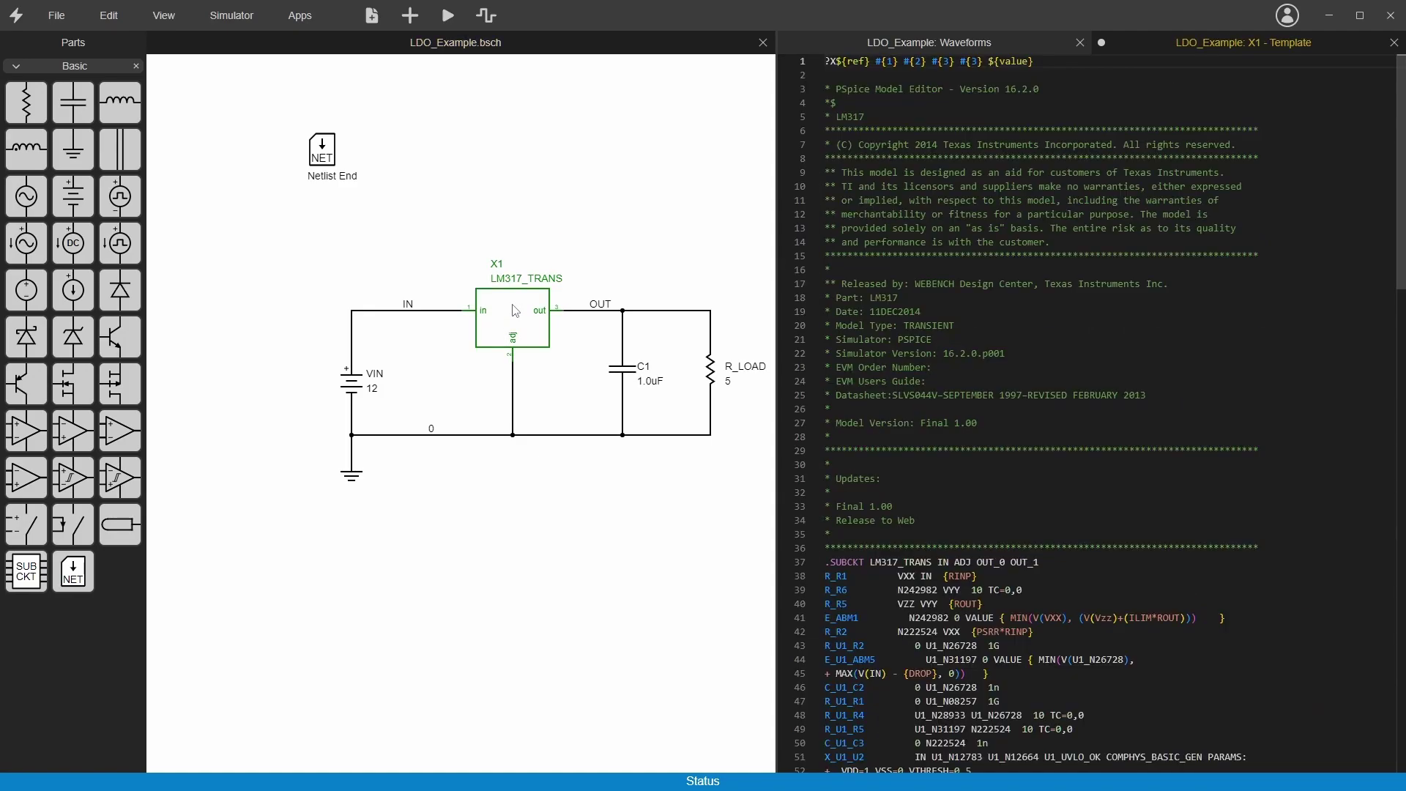
pyautogui.click(849, 117)
pyautogui.moveTo(825, 75); pyautogui.dragTo(952, 776)
pyautogui.scroll(15, 1219, 597)
pyautogui.scroll(5, 1218, 598)
pyautogui.hotkey('ctrl', 'v')
pyautogui.scroll(15, 1108, 523)
# Delete the duplicate ?X${ref} line at the start of X1's template and save the template.
pyautogui.moveTo(1044, 75); pyautogui.dragTo(784, 73)
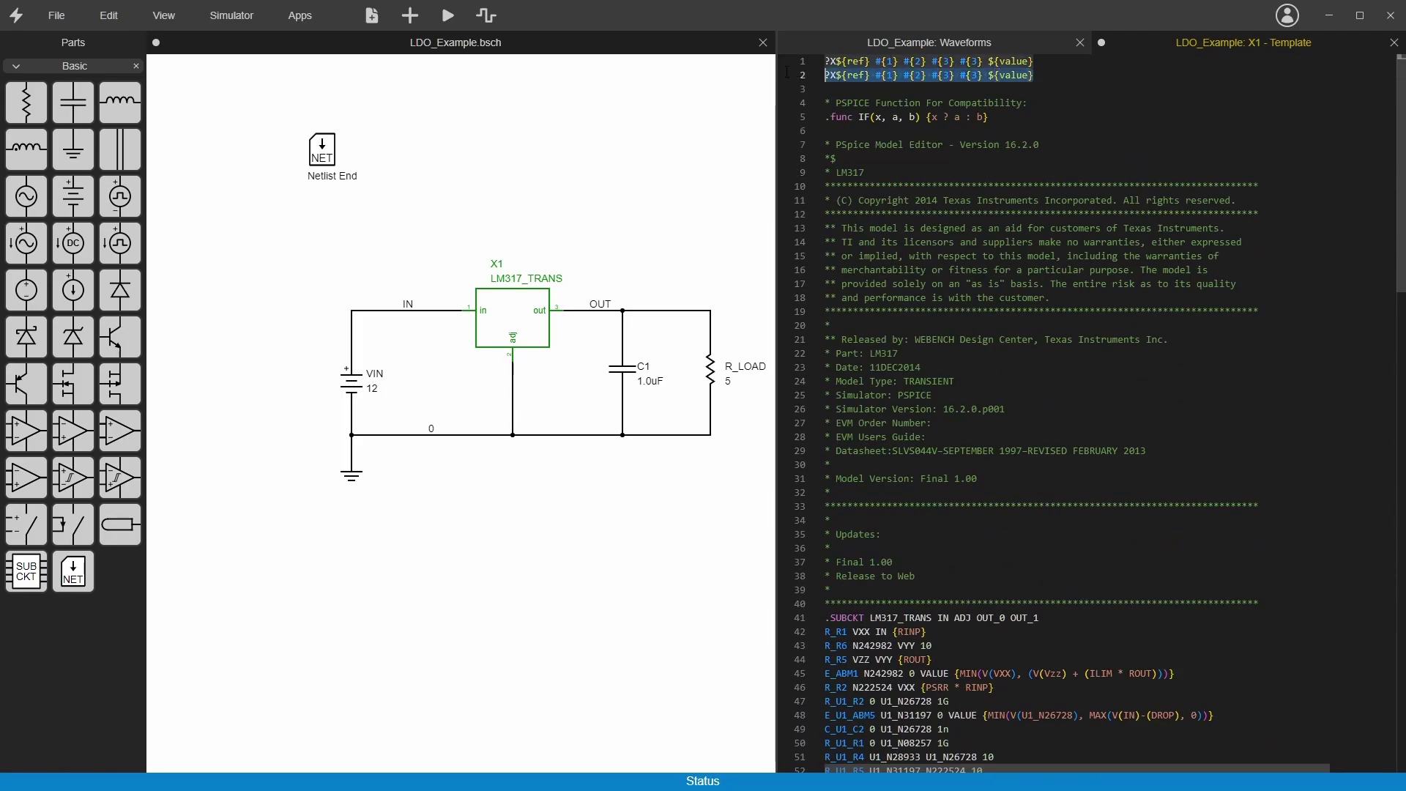
pyautogui.press('BackSpace')
pyautogui.press('BackSpace')
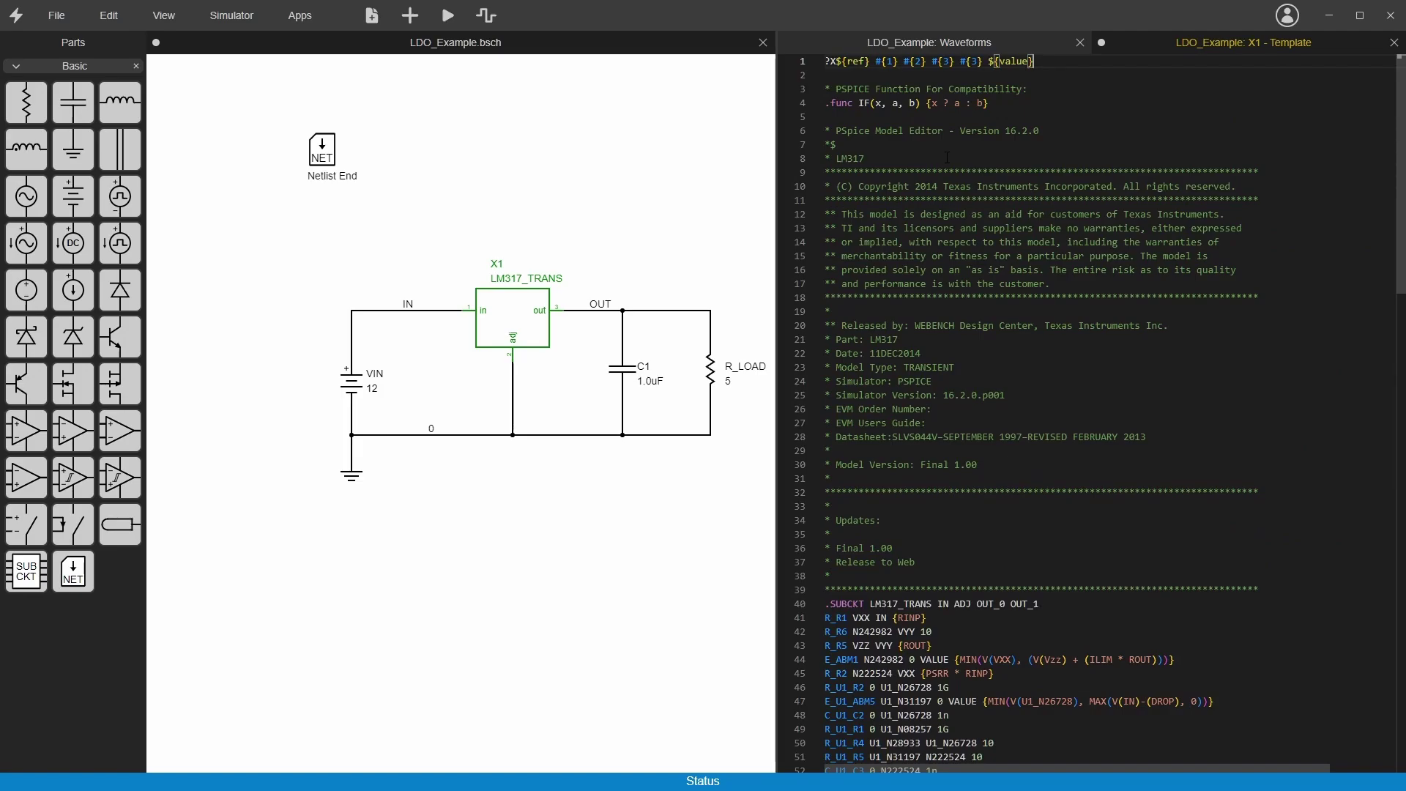
pyautogui.hotkey('ctrl', 's')
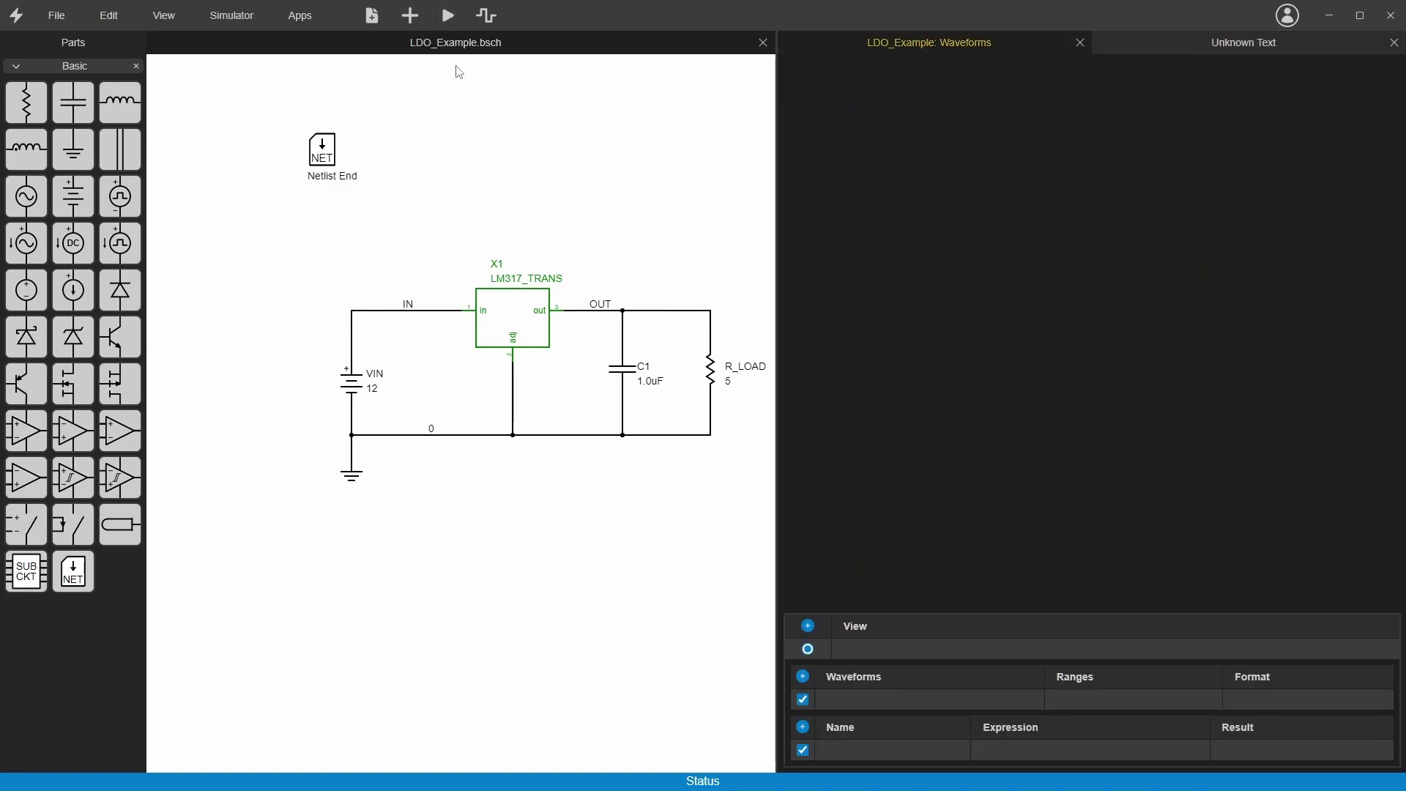
# Add v(out) as a plotted waveform for the LDO_Example simulation.
pyautogui.click(906, 704)
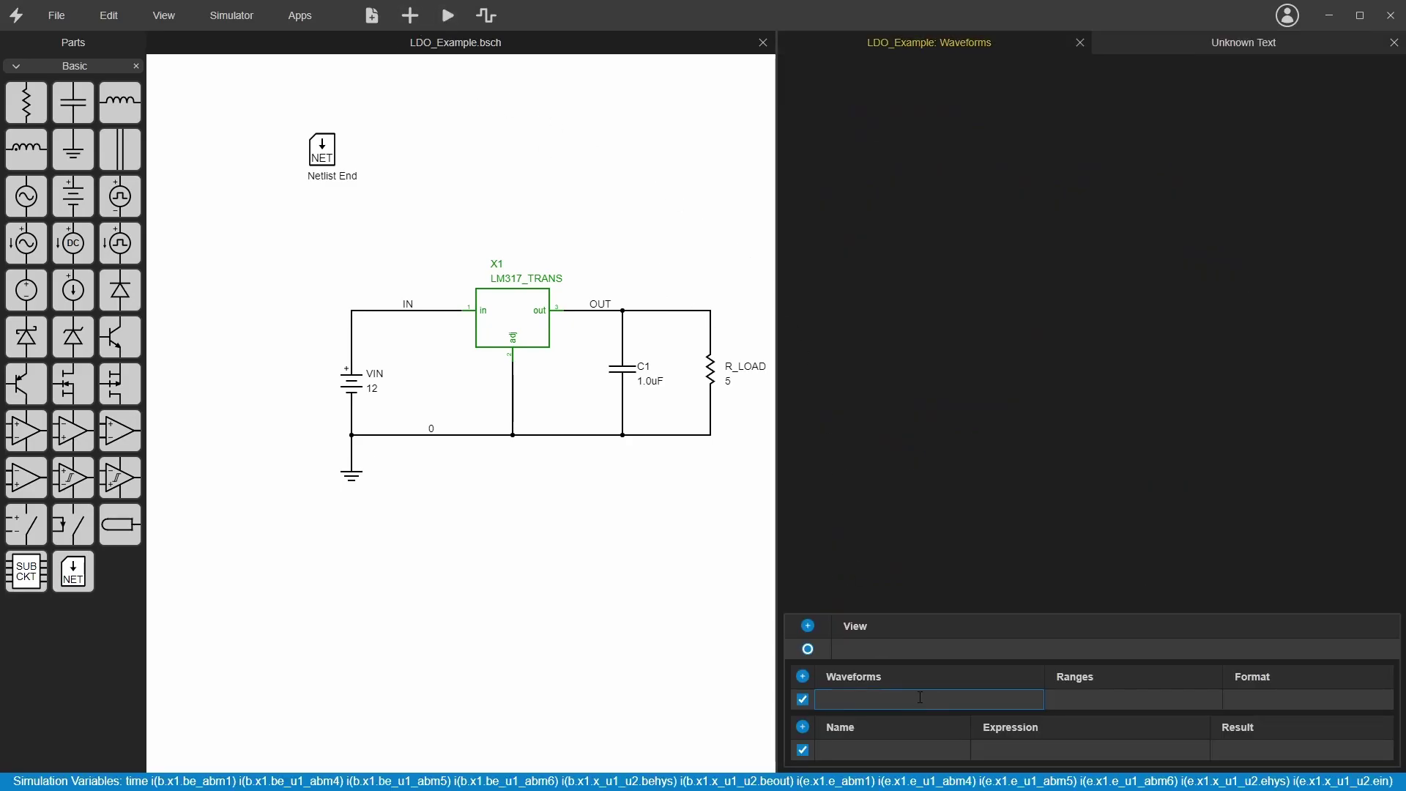
pyautogui.write('v(out)')
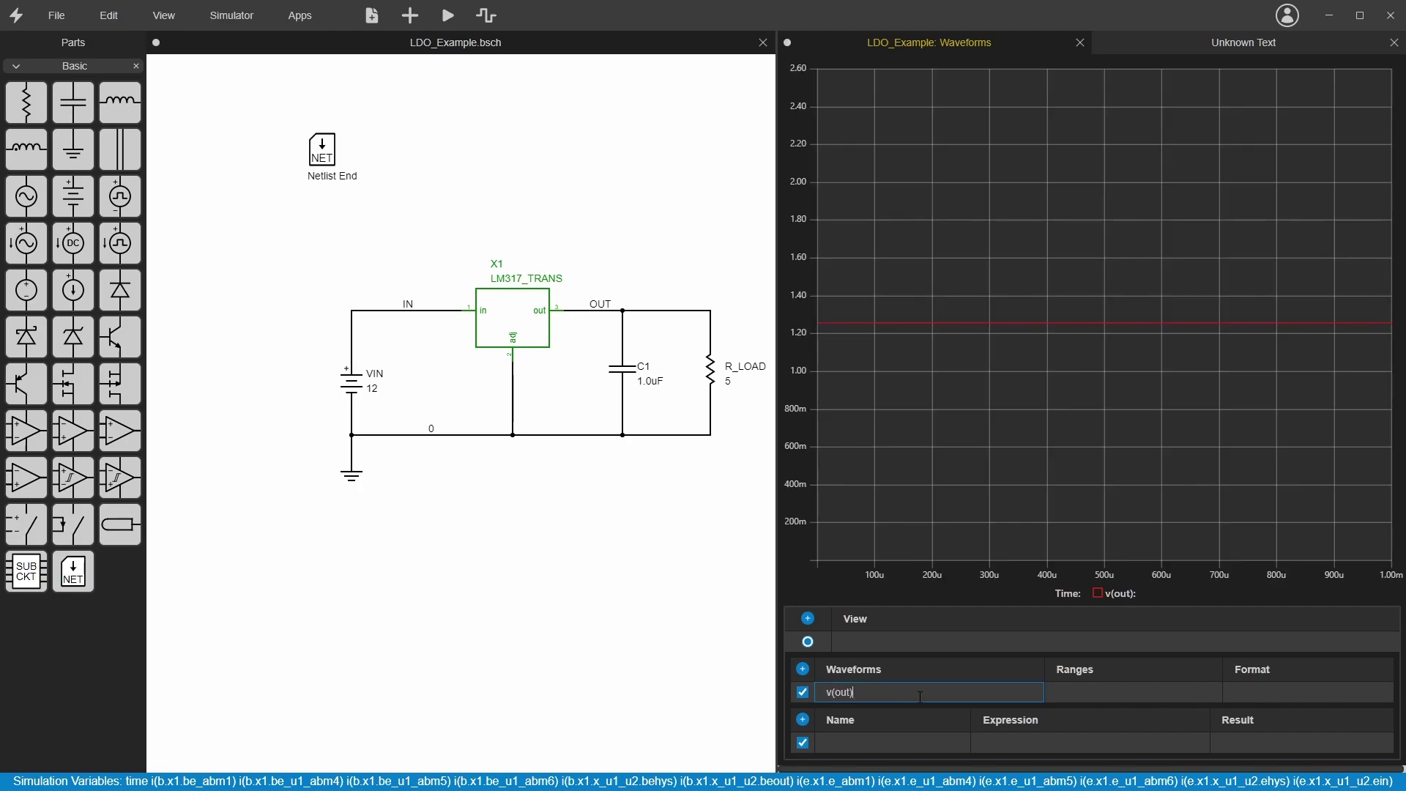
pyautogui.press('Return')
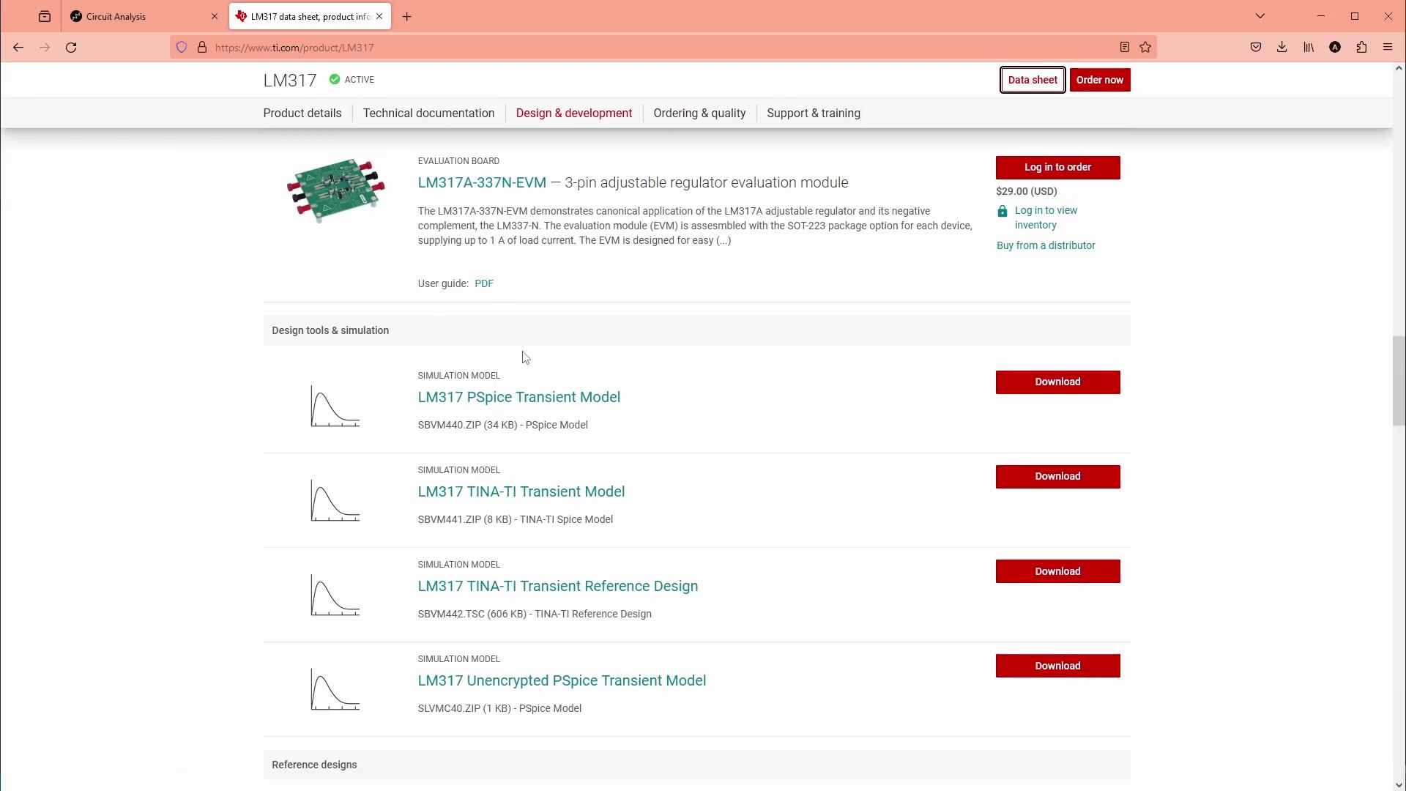
# Switch to the browser, open TI's LM317 data sheet and check its output voltage range and the typical reference voltage in section 7.5.
pyautogui.scroll(20, 526, 357)
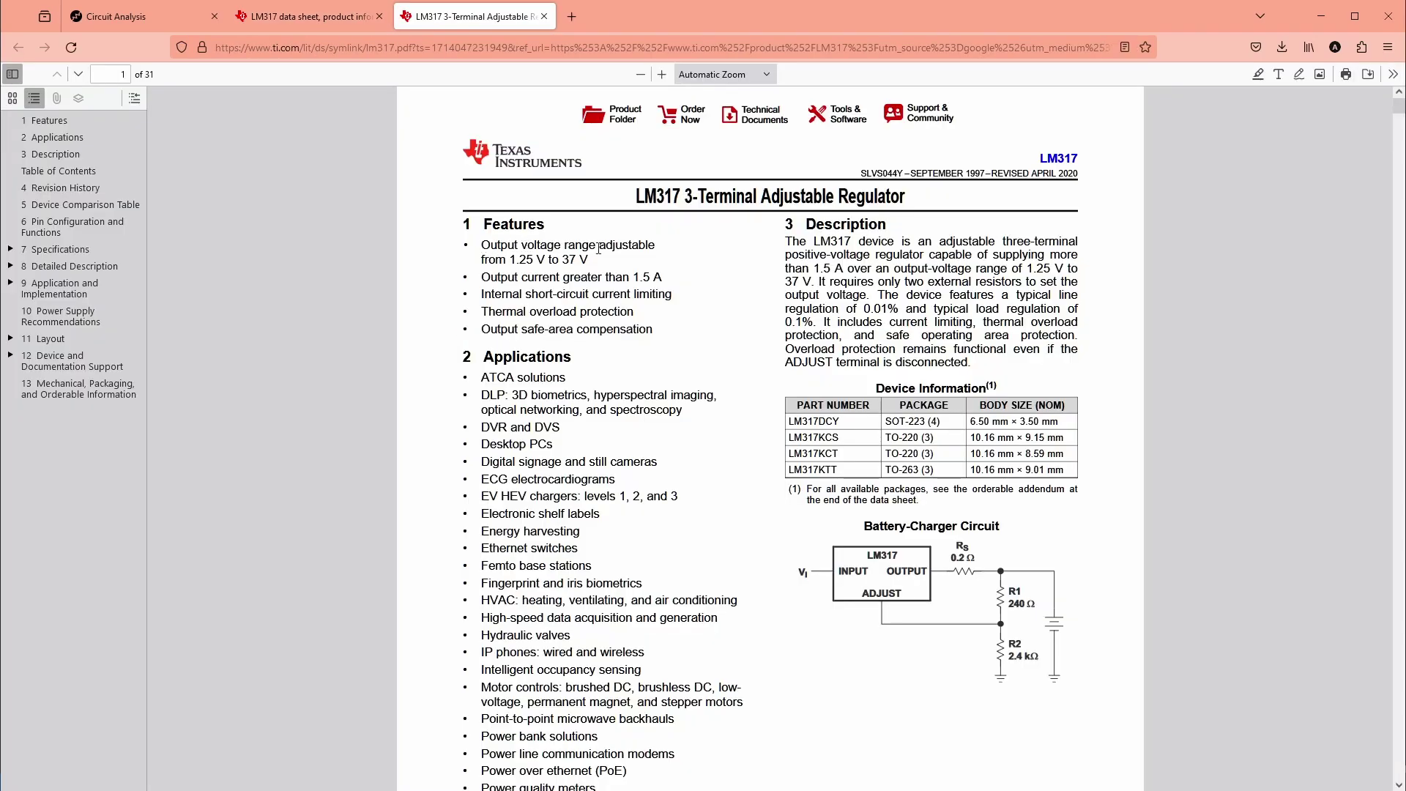
pyautogui.moveTo(510, 261); pyautogui.dragTo(595, 266)
pyautogui.moveTo(510, 260); pyautogui.dragTo(545, 259)
pyautogui.scroll(-20, 642, 369)
pyautogui.scroll(-5, 624, 382)
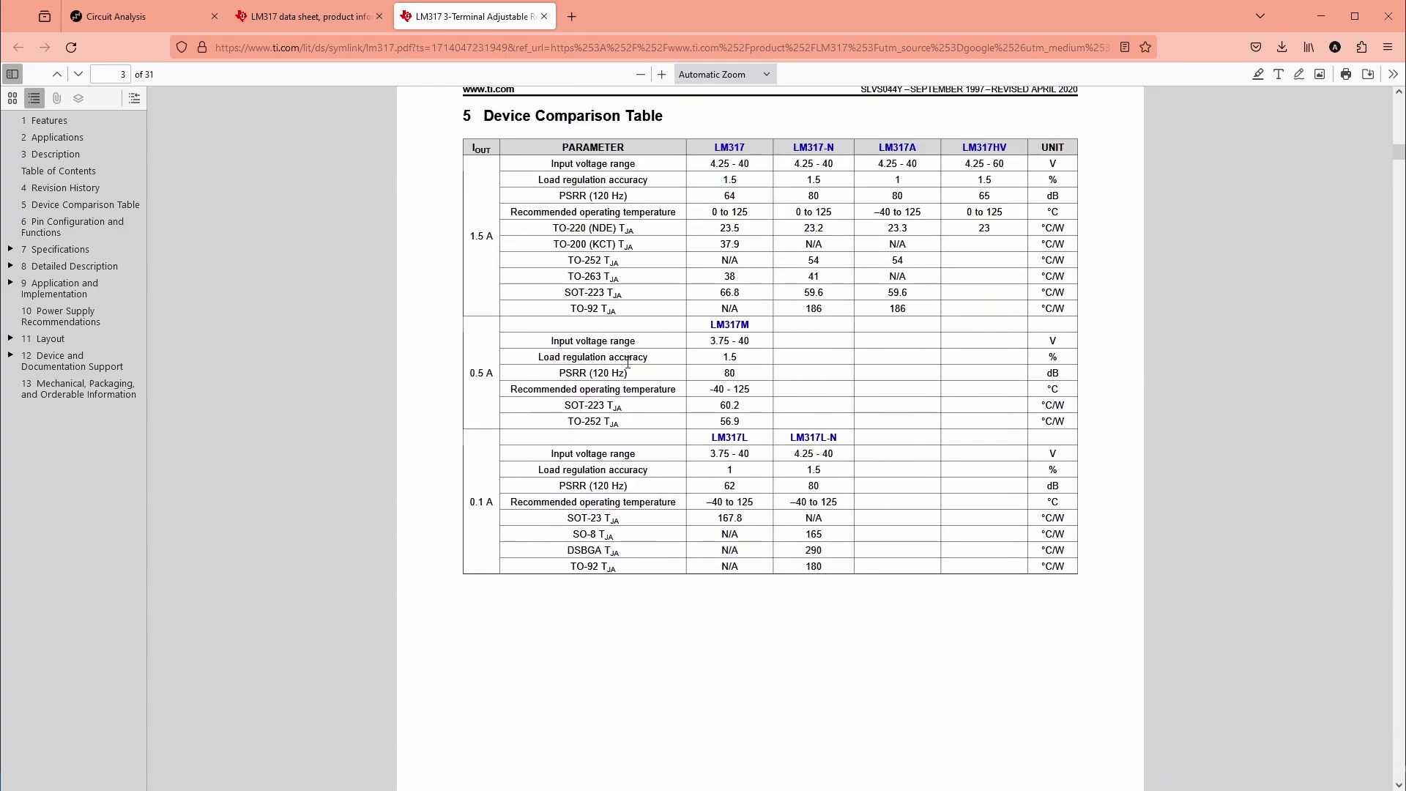
pyautogui.scroll(-20, 470, 482)
pyautogui.moveTo(470, 482); pyautogui.dragTo(557, 491)
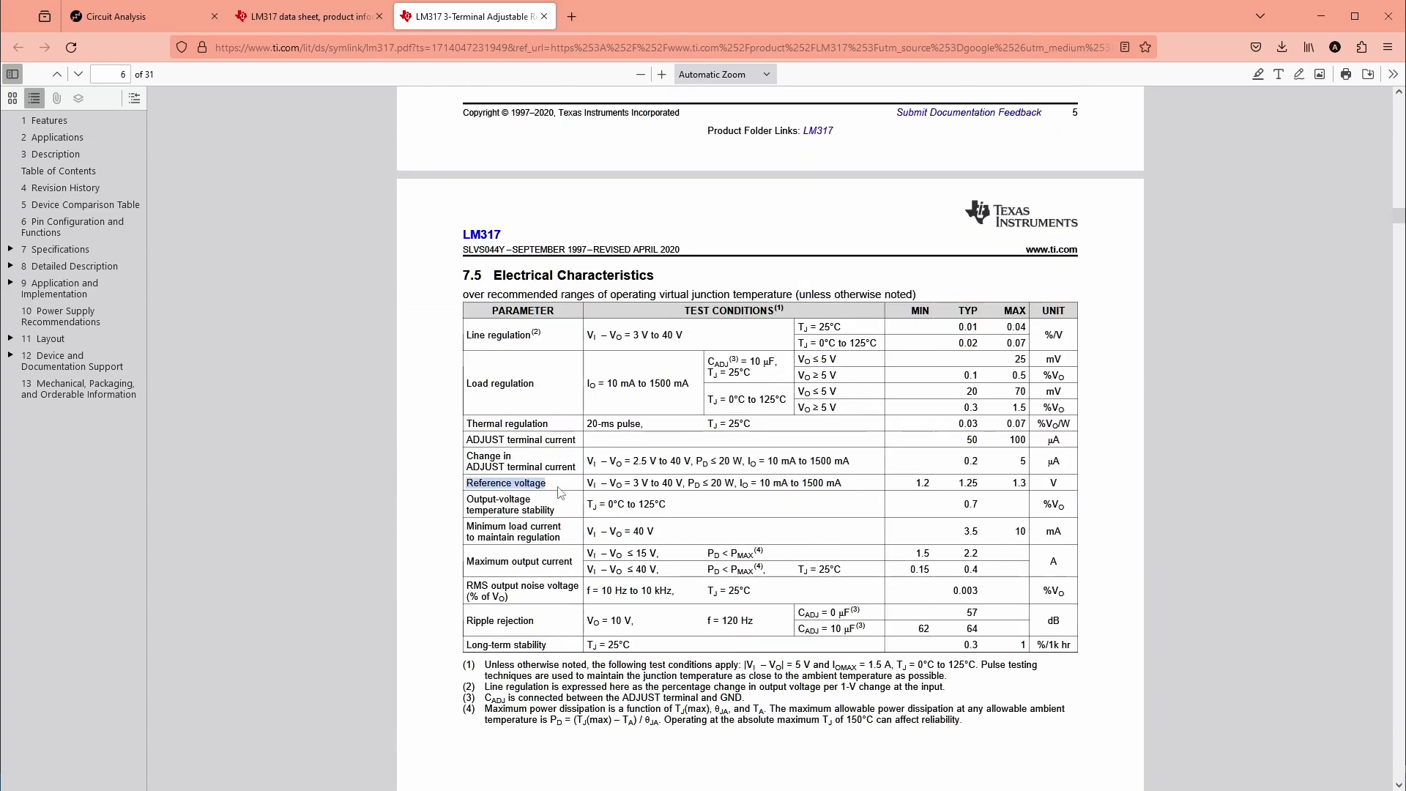
pyautogui.doubleClick(961, 483)
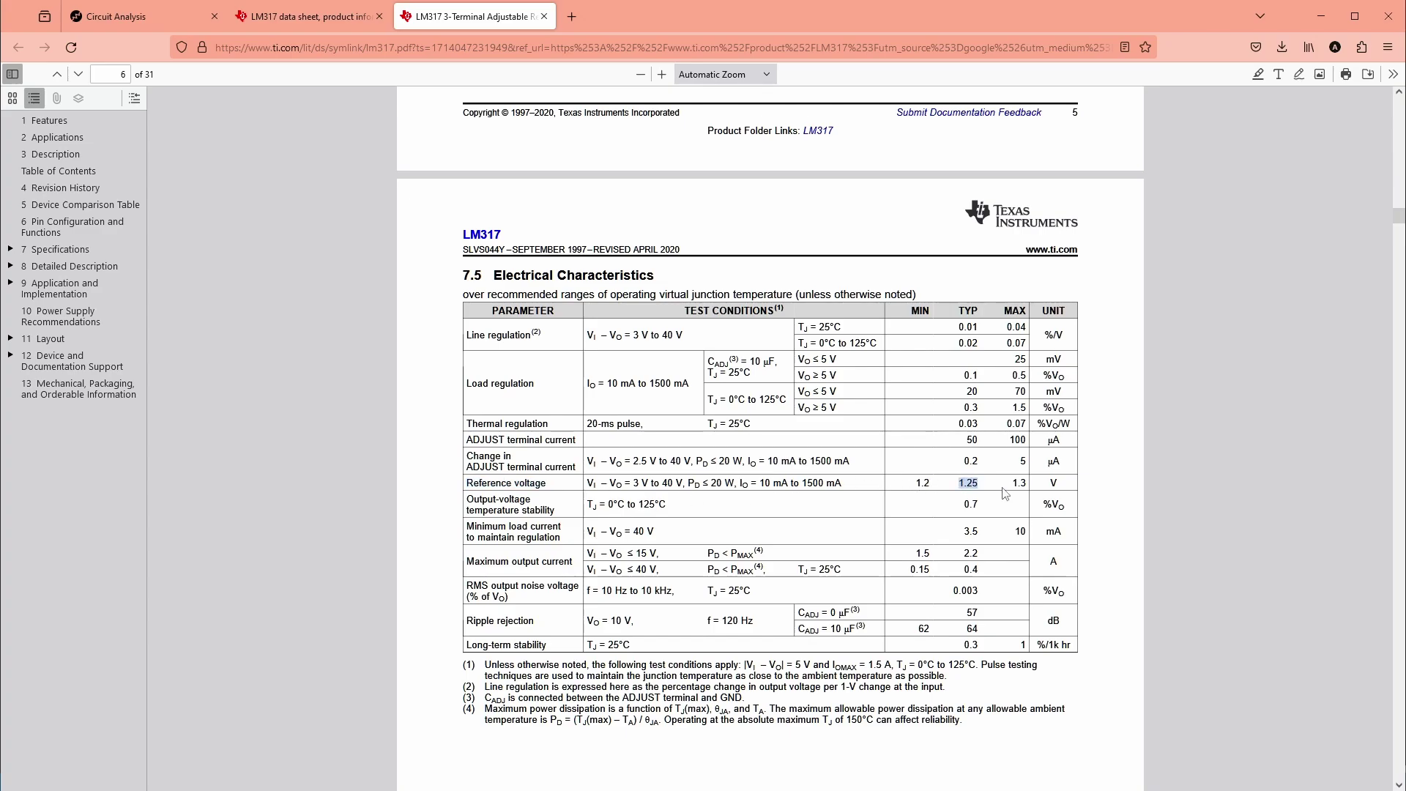
pyautogui.click(1320, 17)
# Back in the schematic, shift C1 and R_LOAD away from X1 and place two resistors one above the other in the gap.
pyautogui.click(580, 429)
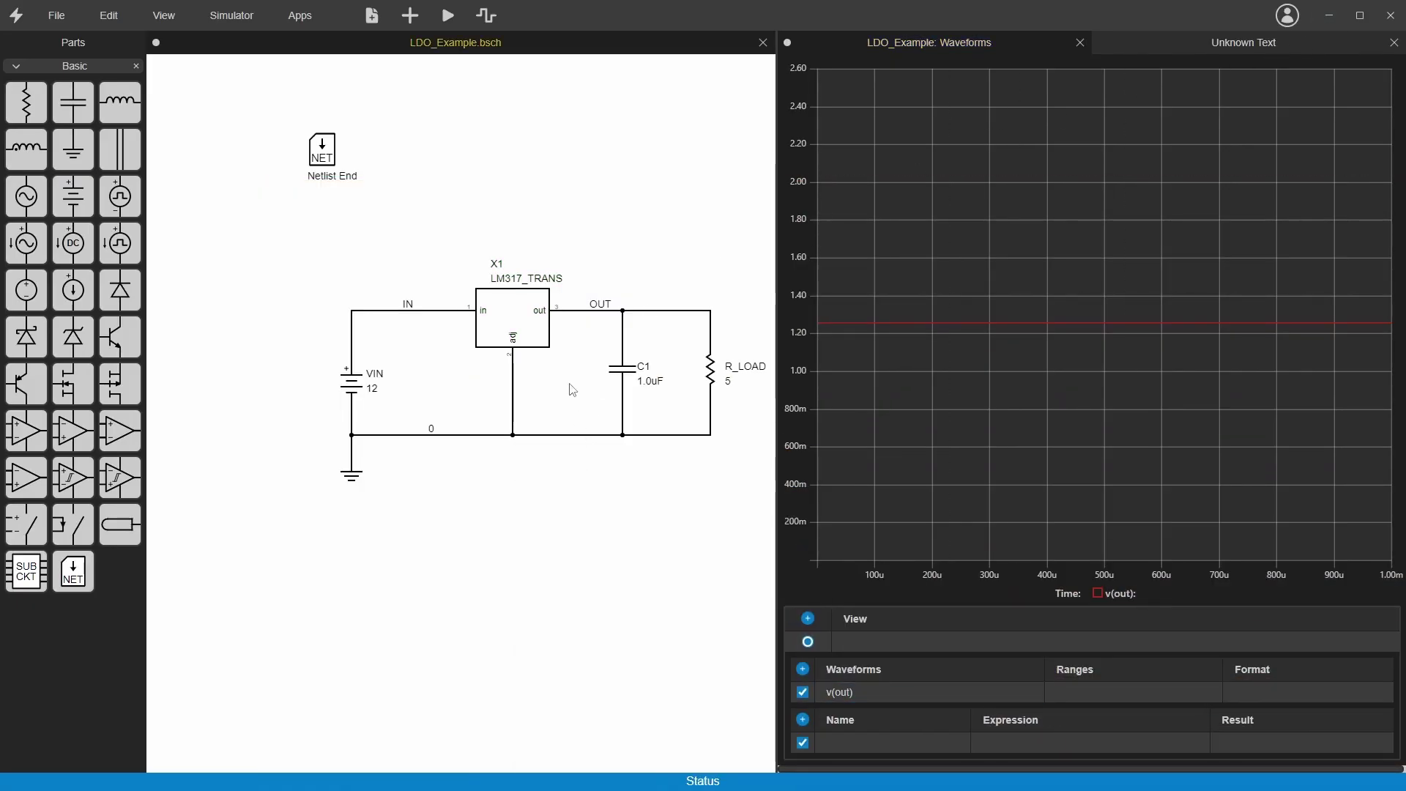
pyautogui.hscroll(1, 608, 357)
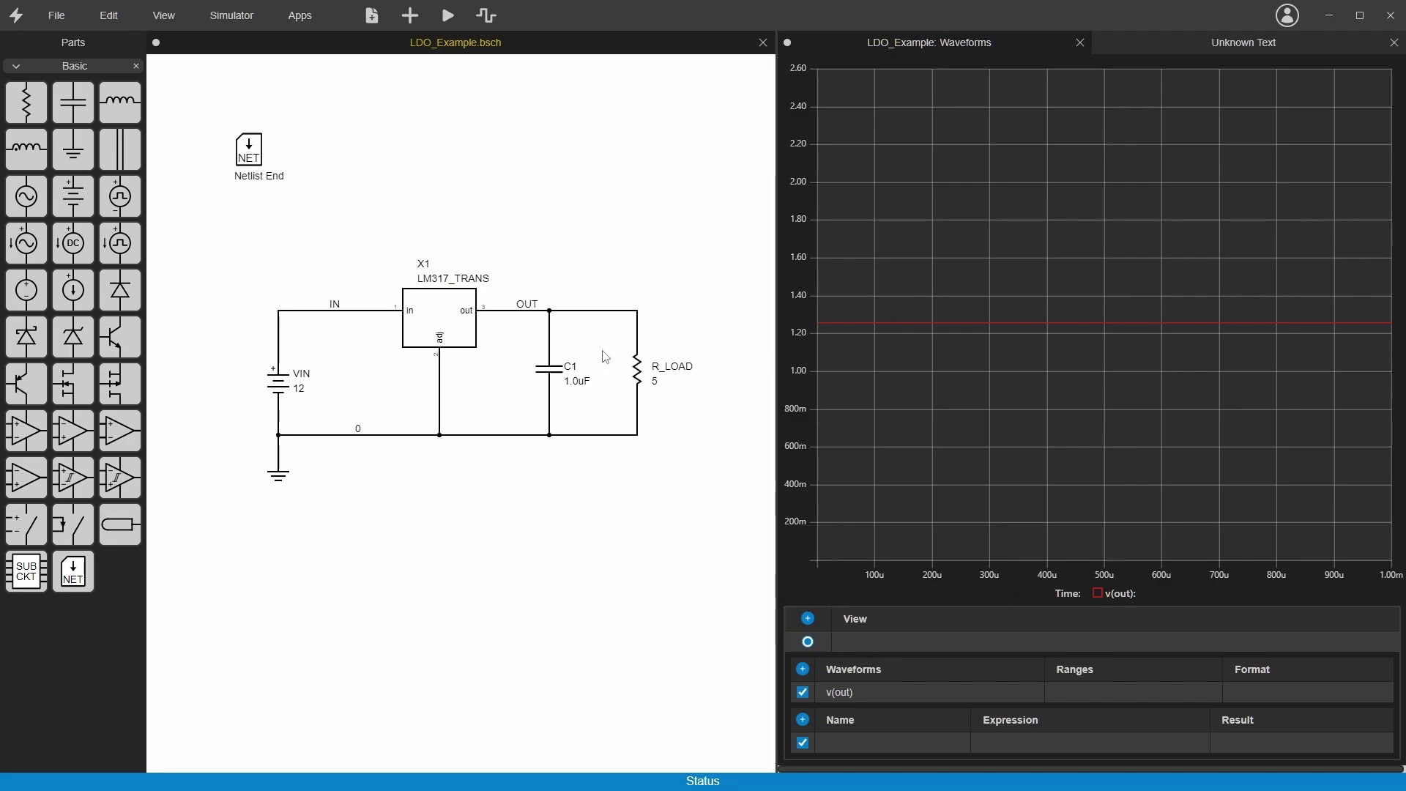
pyautogui.hscroll(1, 567, 352)
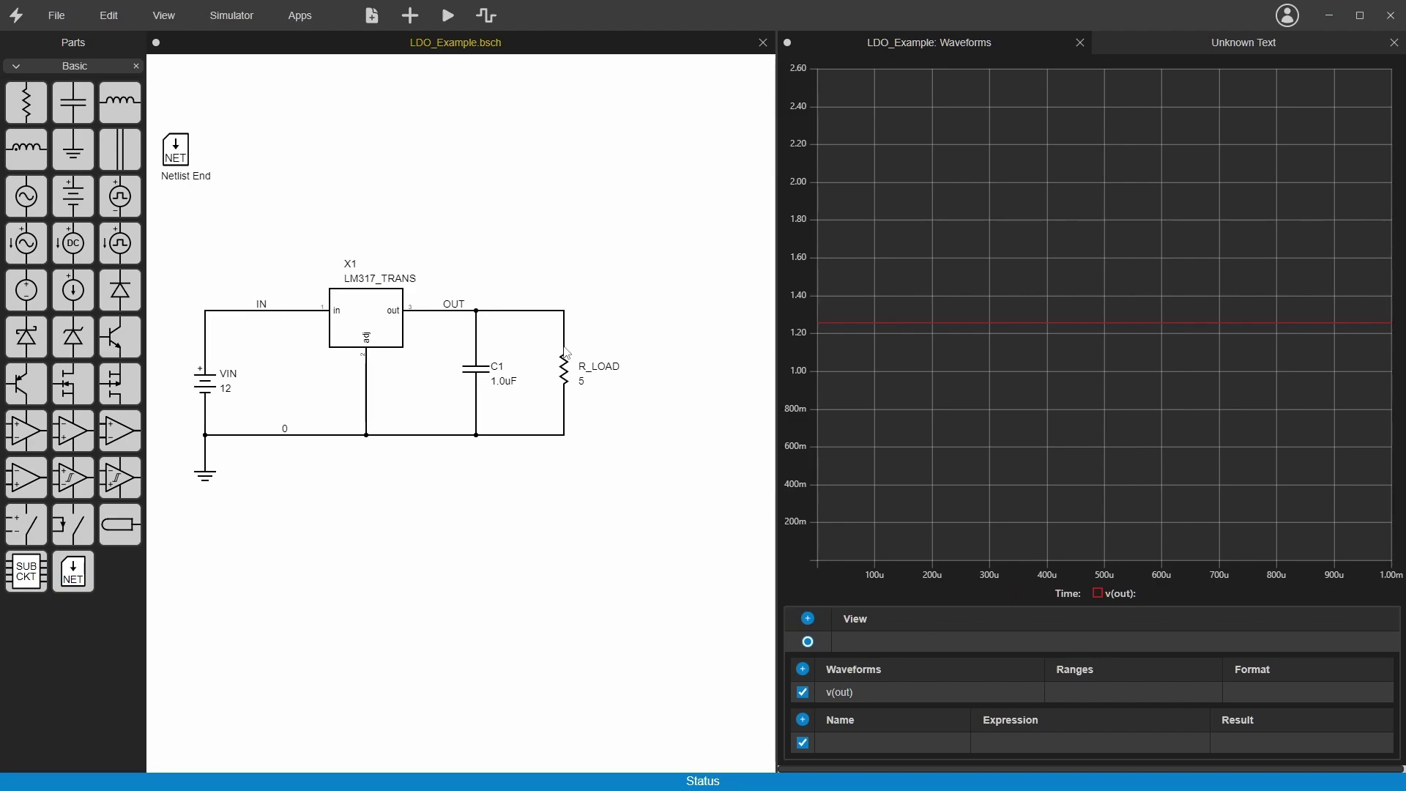
pyautogui.moveTo(455, 247); pyautogui.dragTo(636, 475)
pyautogui.moveTo(479, 377); pyautogui.dragTo(573, 376)
pyautogui.click(432, 391)
pyautogui.moveTo(26, 102); pyautogui.dragTo(470, 356)
pyautogui.moveTo(25, 102); pyautogui.dragTo(478, 400)
# Set resistor R1 to 3K and resistor R2 to 1K.
pyautogui.doubleClick(499, 358)
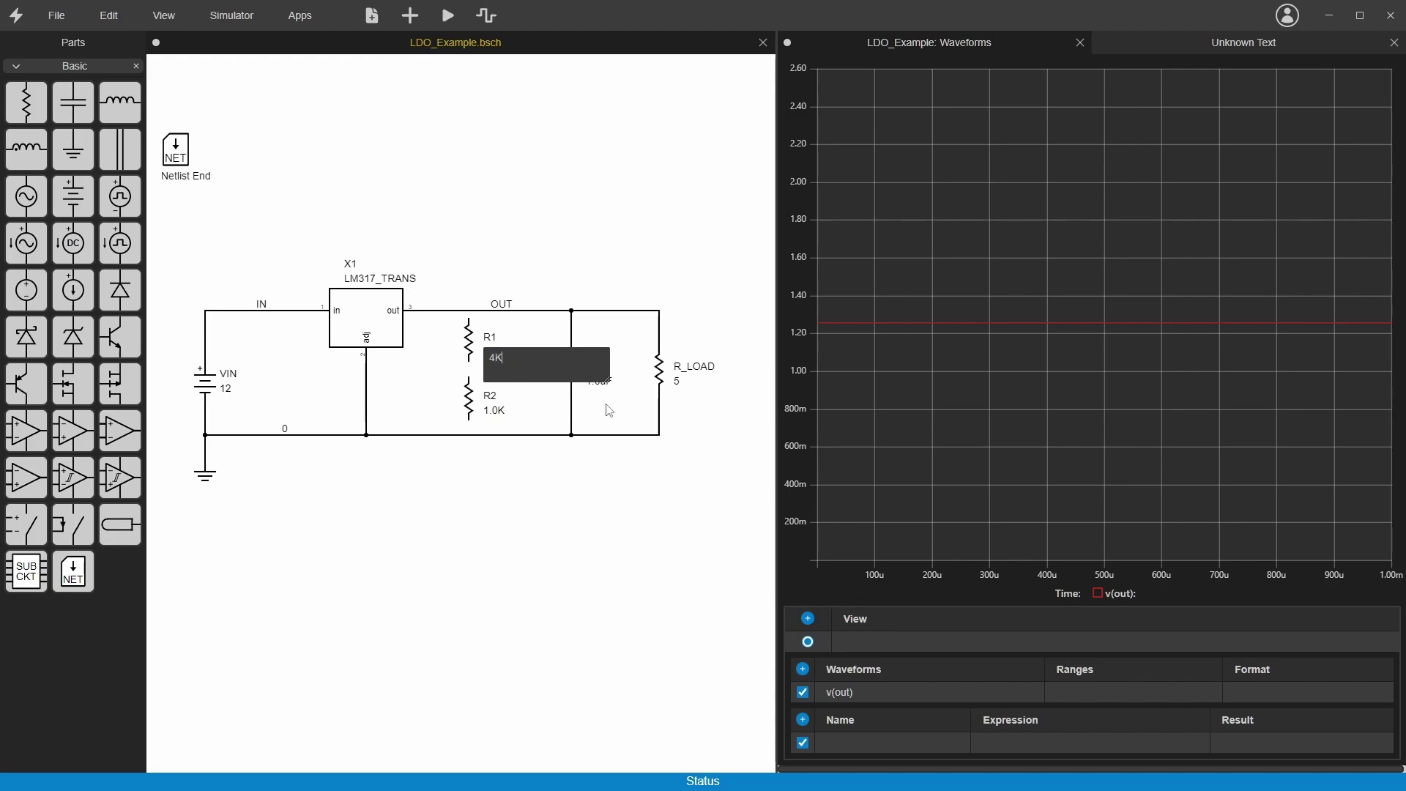
pyautogui.press('BackSpace')
pyautogui.press('BackSpace')
pyautogui.write('3K')
pyautogui.press('Return')
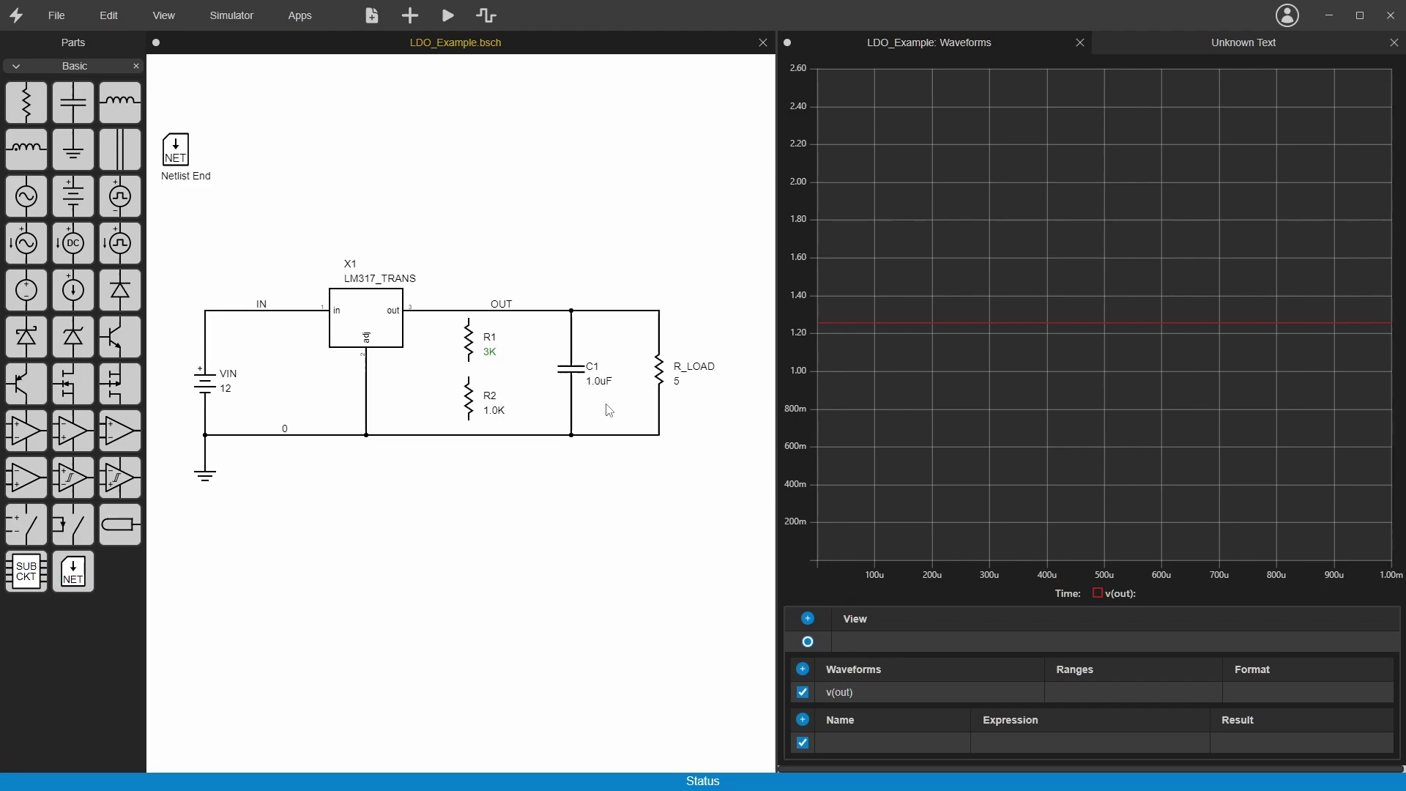
pyautogui.doubleClick(498, 415)
pyautogui.click(500, 417)
pyautogui.press('BackSpace')
pyautogui.press('BackSpace')
pyautogui.press('Return')
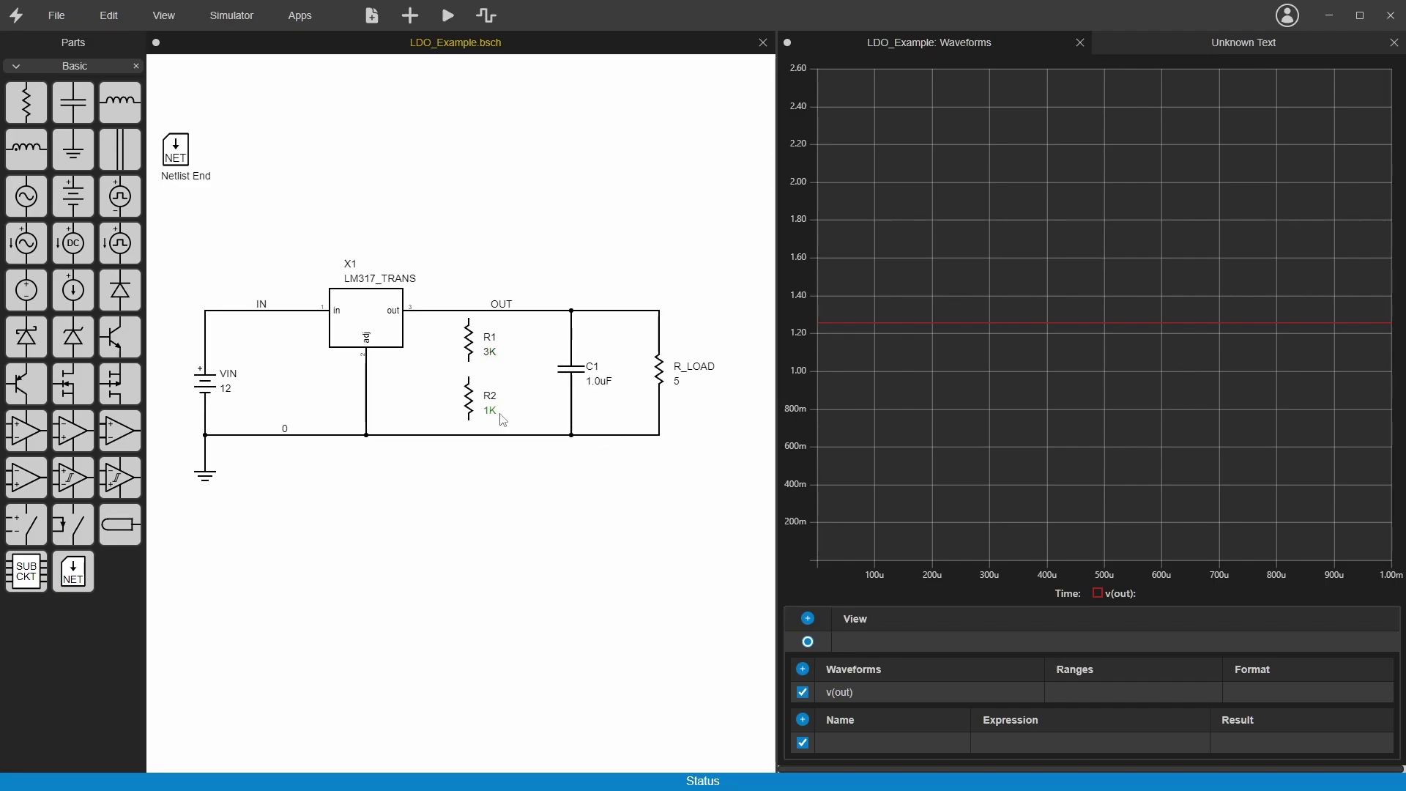
# Wire R1 and R2 in series between OUT and 0, connect X1's adj pin to their junction, and run the simulation.
pyautogui.click(469, 363)
pyautogui.click(469, 377)
pyautogui.click(468, 435)
pyautogui.click(471, 313)
pyautogui.press('Escape')
pyautogui.click(366, 360)
pyautogui.click(468, 368)
pyautogui.press('Escape')
pyautogui.click(450, 16)
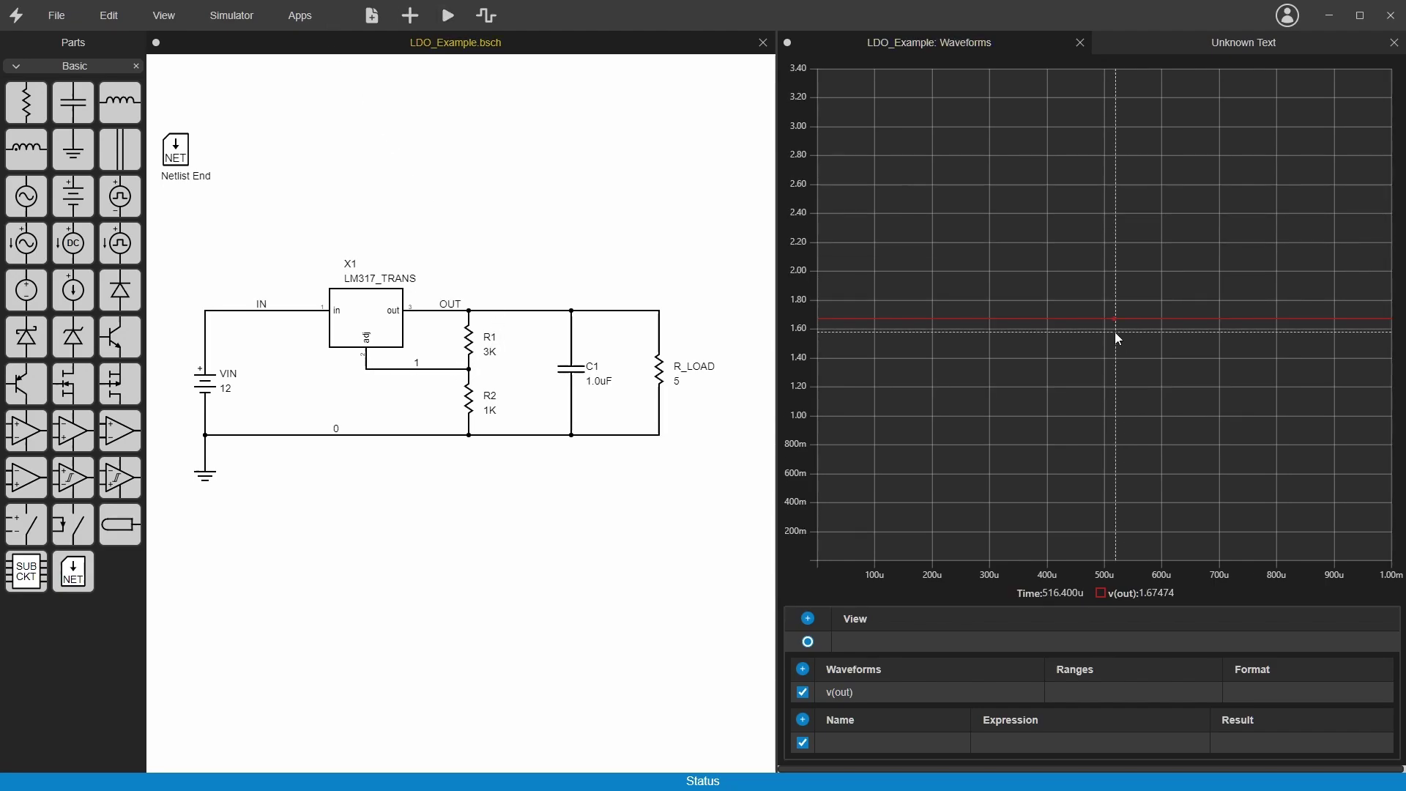
# Set R1 to 1K and R2 to 3K, and rerun the simulation.
pyautogui.click(491, 352)
pyautogui.write('1K')
pyautogui.press('Return')
pyautogui.click(489, 410)
pyautogui.write('3K')
pyautogui.press('Return')
pyautogui.click(449, 15)
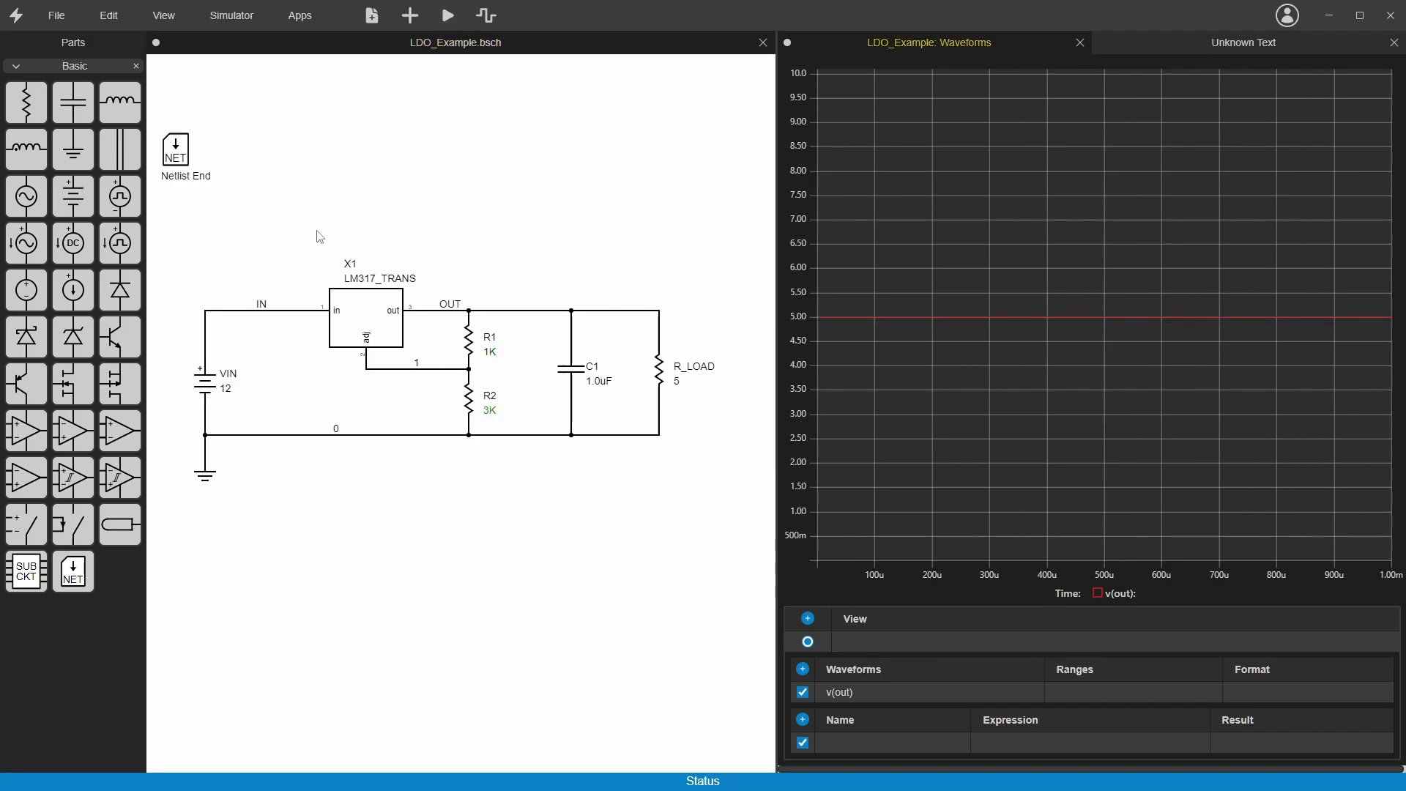
# Save the schematic as a copy named LDO_Example_2.bsch.
pyautogui.click(363, 318)
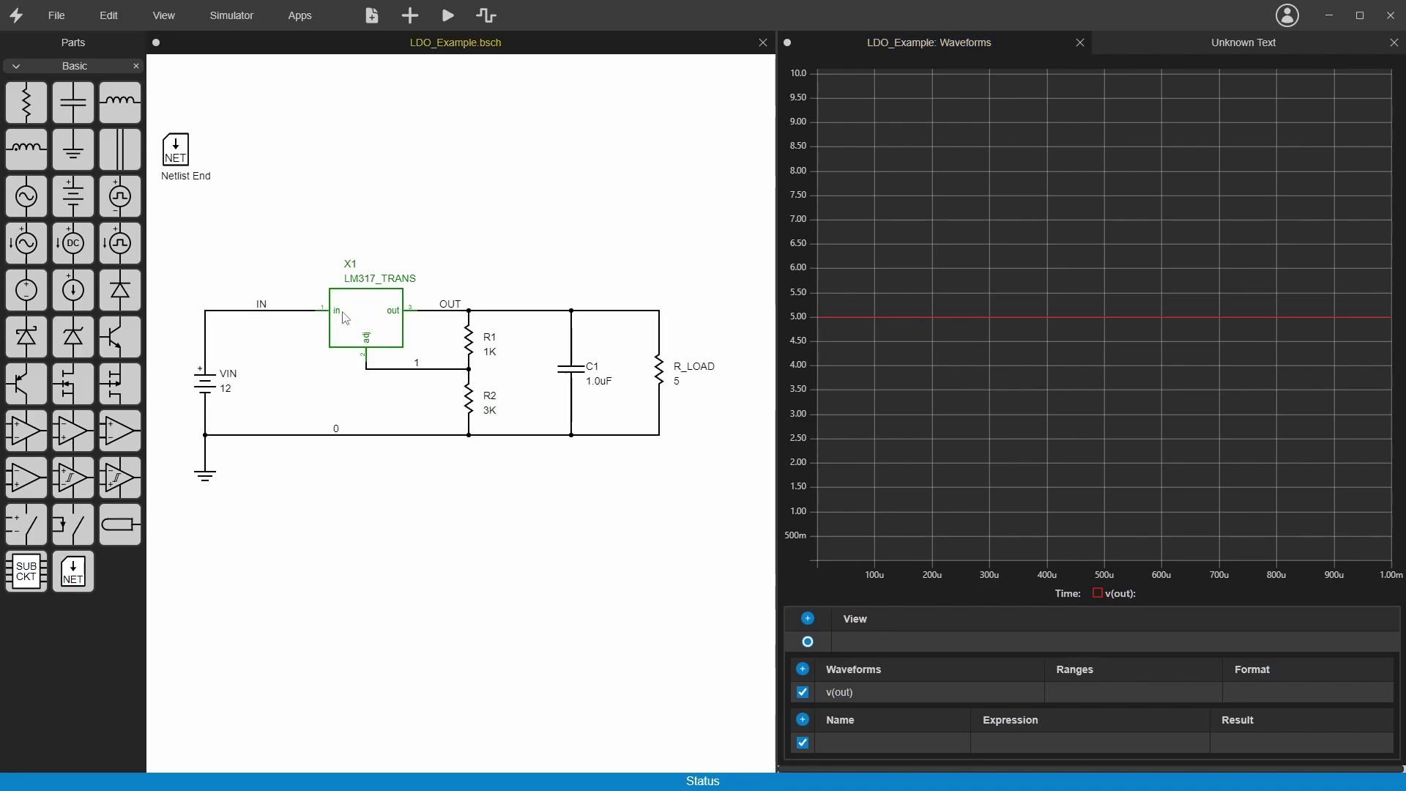
pyautogui.click(56, 15)
pyautogui.click(80, 162)
pyautogui.click(480, 628)
pyautogui.write('_2.bsch')
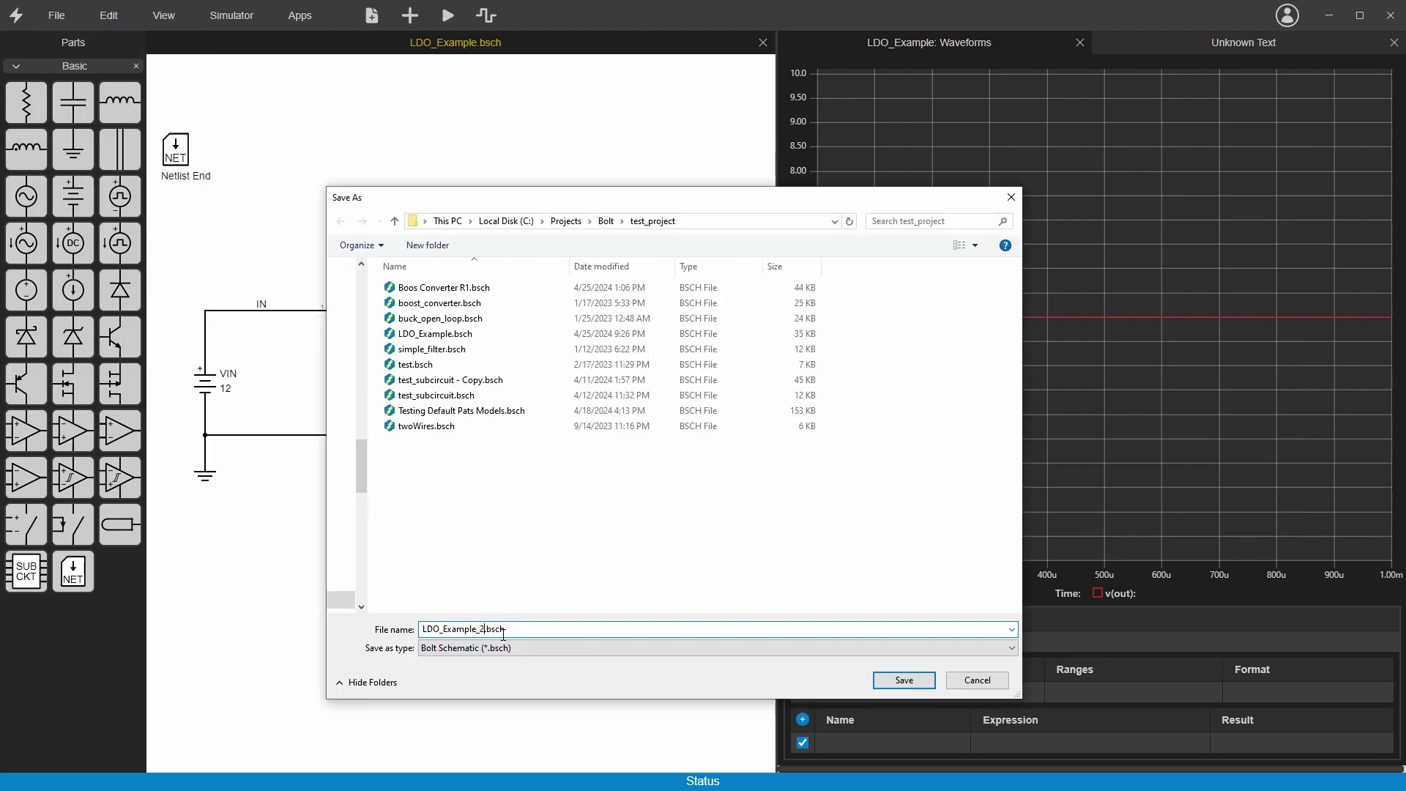
pyautogui.press('Return')
# Open the settings of part X1 and set the type of its ALL definition to Sch Subckt.
pyautogui.rightClick(370, 317)
pyautogui.click(397, 360)
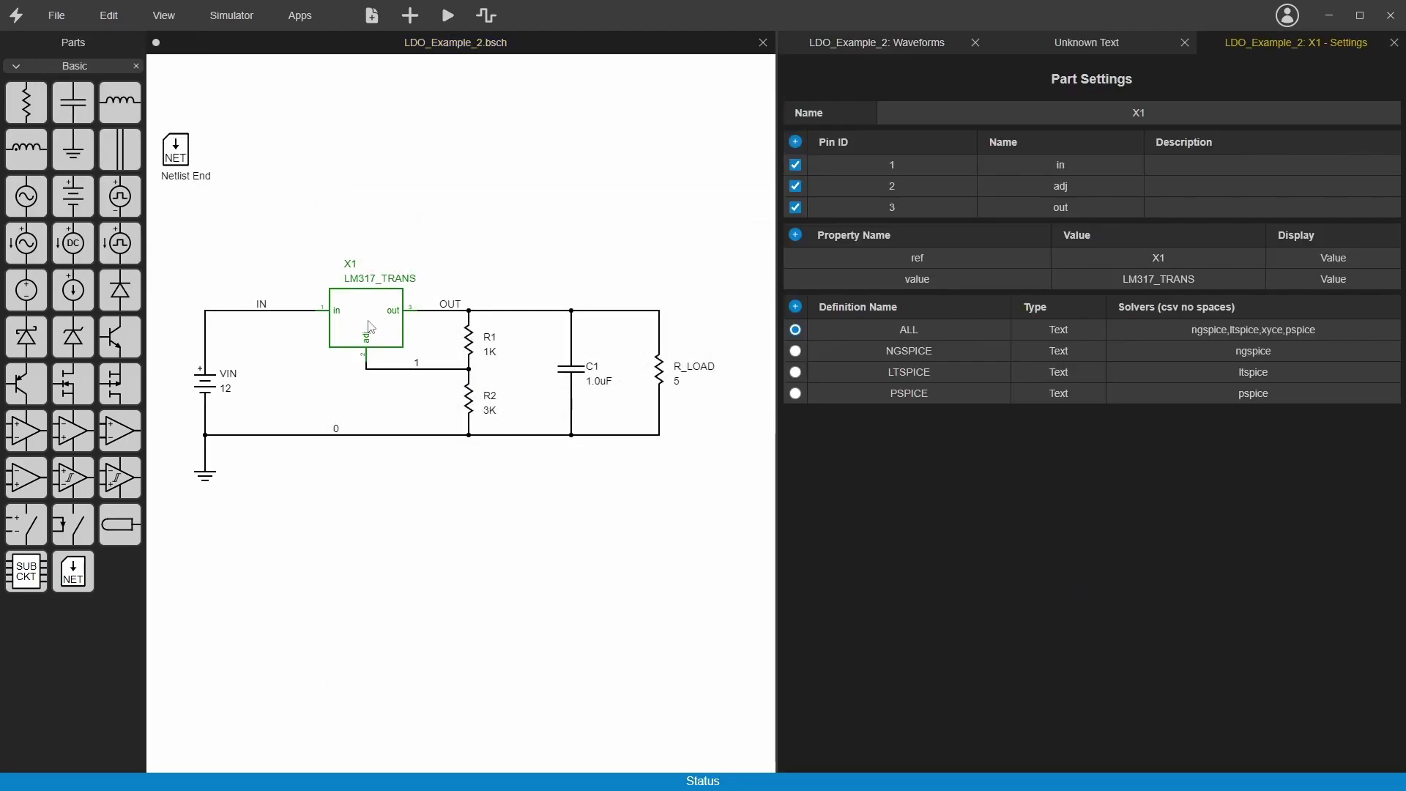
pyautogui.click(1079, 340)
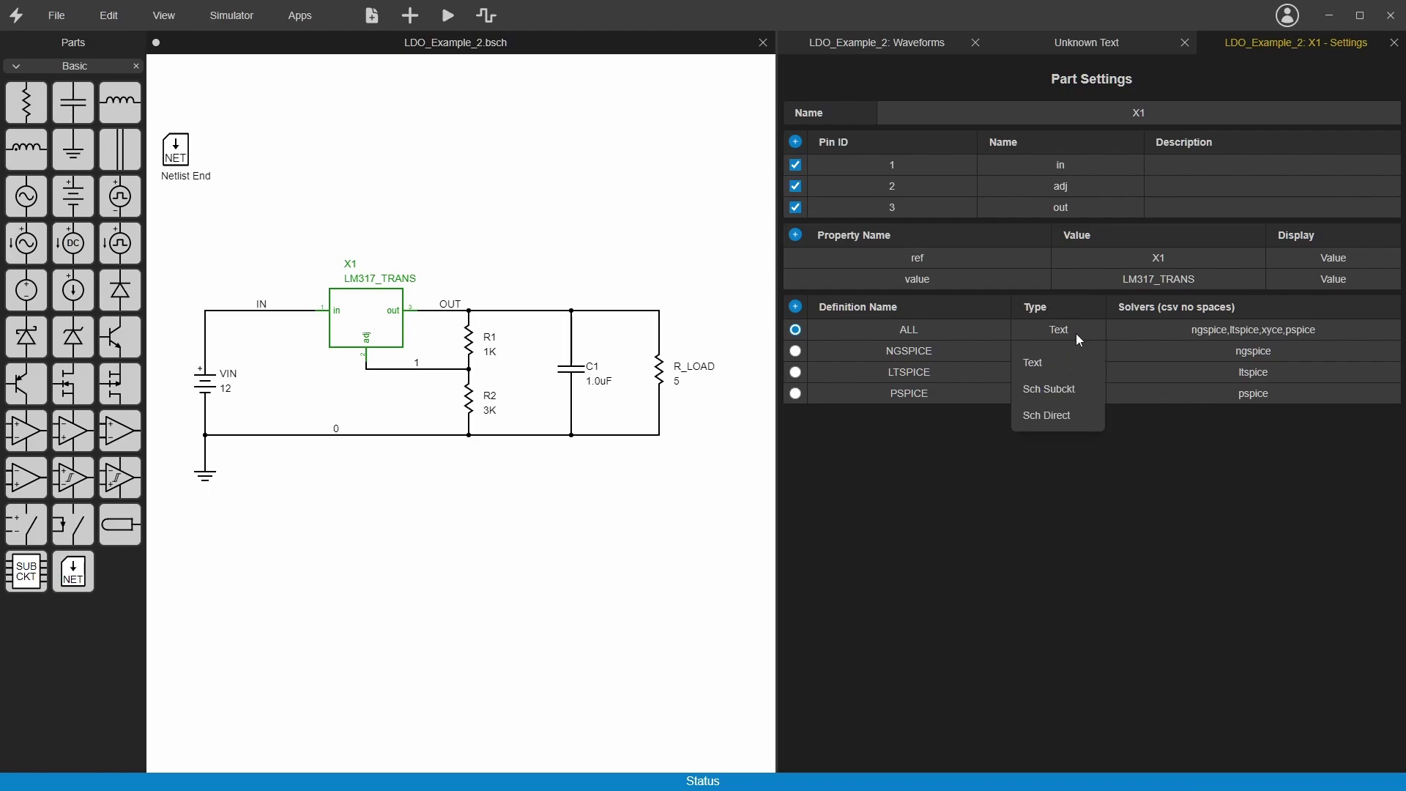
pyautogui.click(1054, 393)
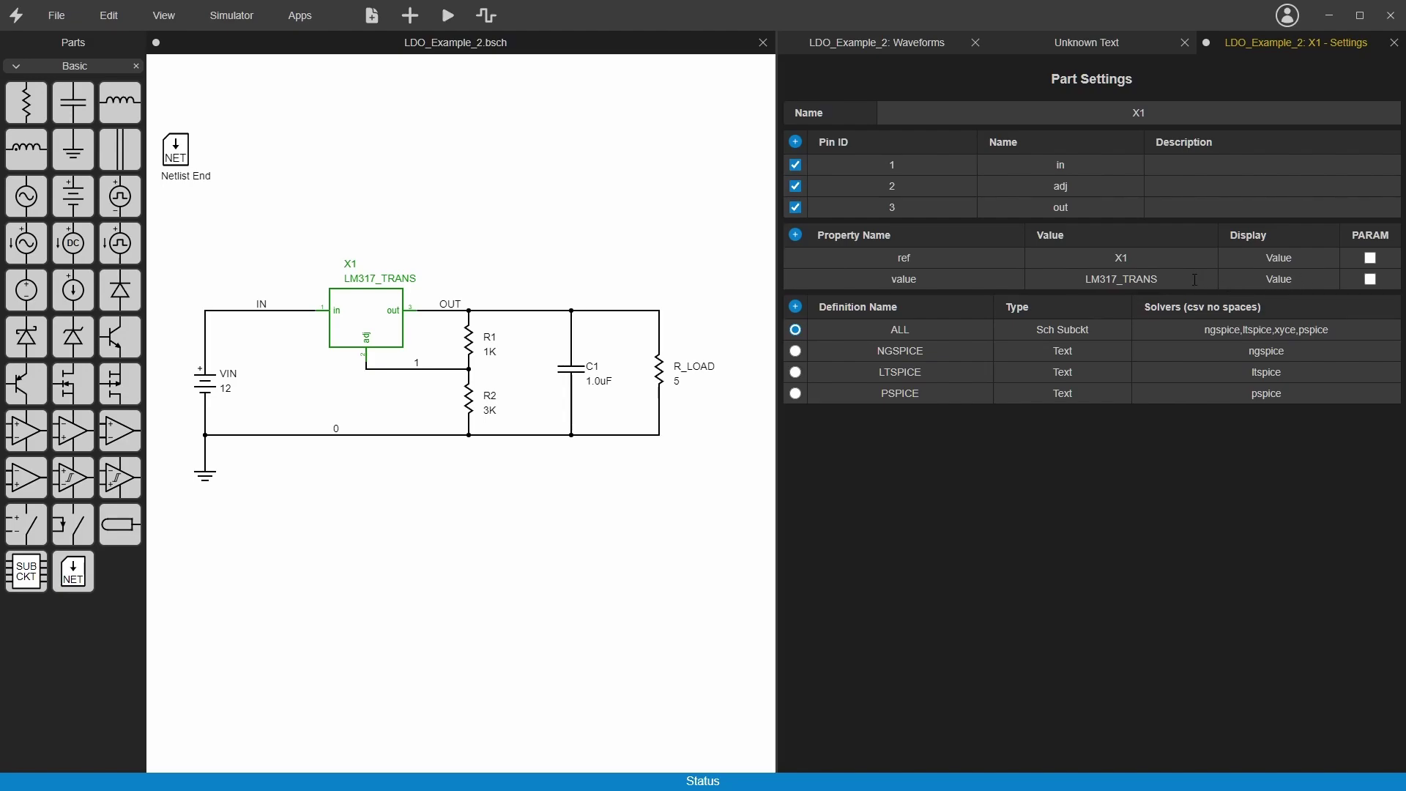
# Open X1's subcircuit schematic and spread out its pins: in on the left, out flipped on the right, adj vertical at the bottom.
pyautogui.click(379, 326)
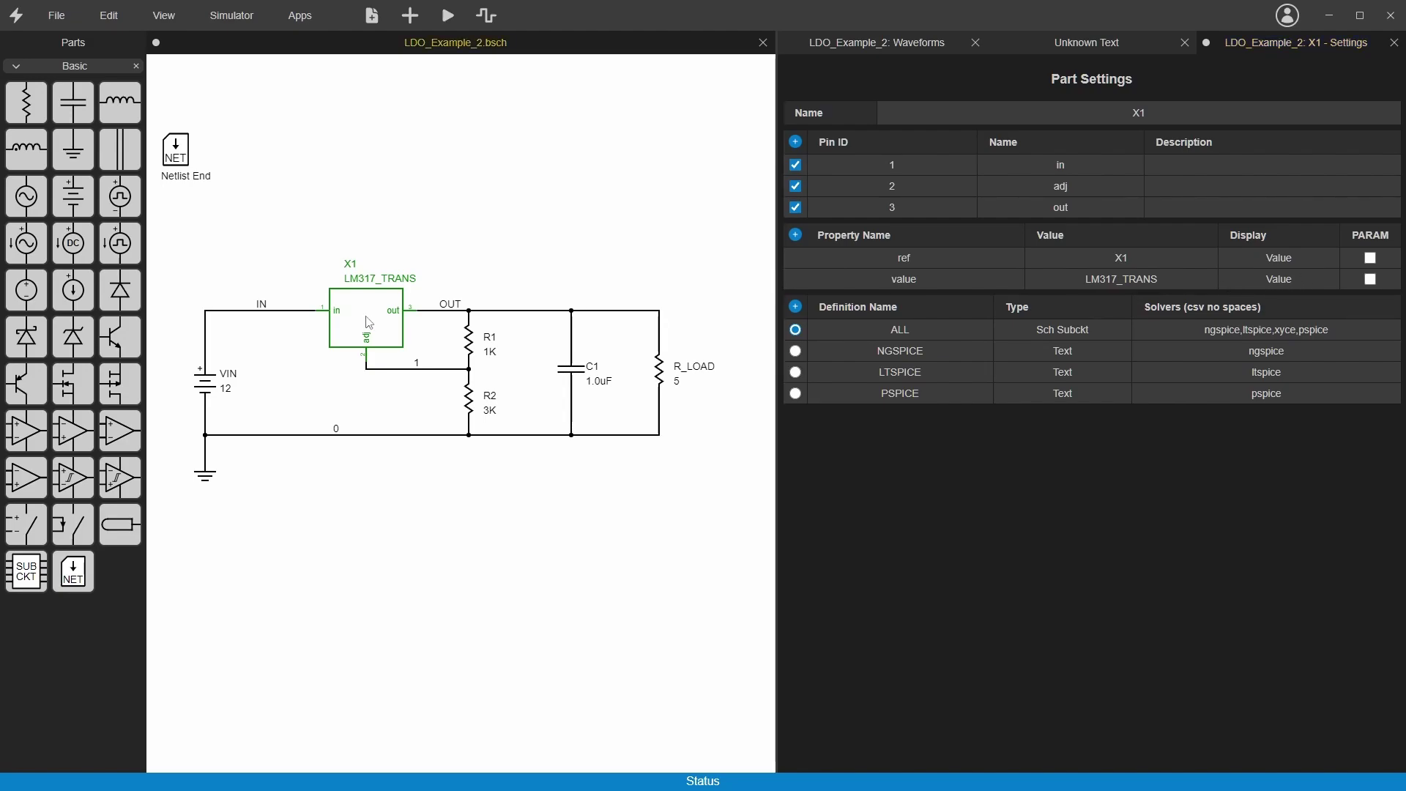
pyautogui.doubleClick(362, 325)
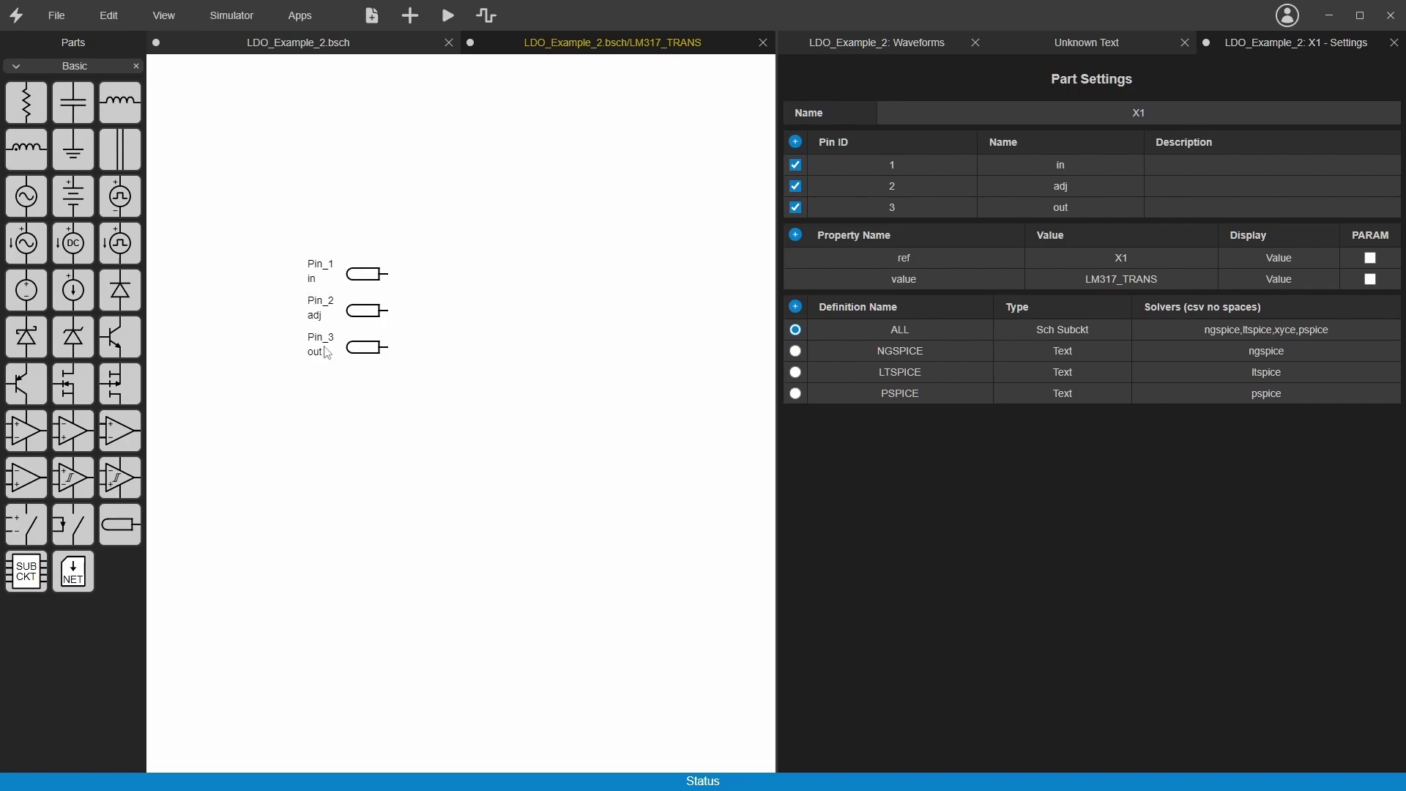
pyautogui.moveTo(363, 275); pyautogui.dragTo(247, 274)
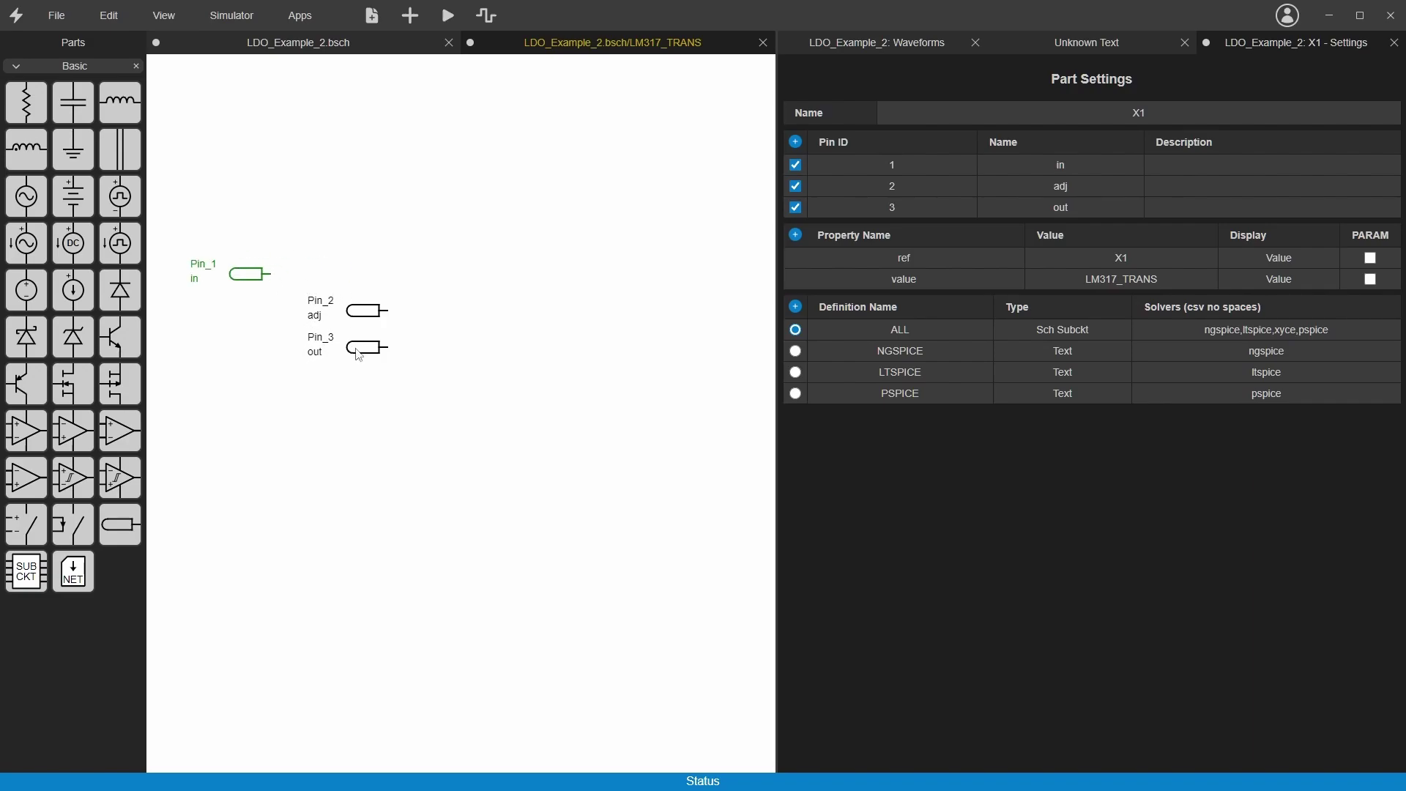
pyautogui.moveTo(358, 357); pyautogui.dragTo(583, 290)
pyautogui.moveTo(355, 317); pyautogui.dragTo(416, 398)
pyautogui.press('r')
pyautogui.moveTo(575, 279); pyautogui.dragTo(669, 282)
pyautogui.click(670, 282)
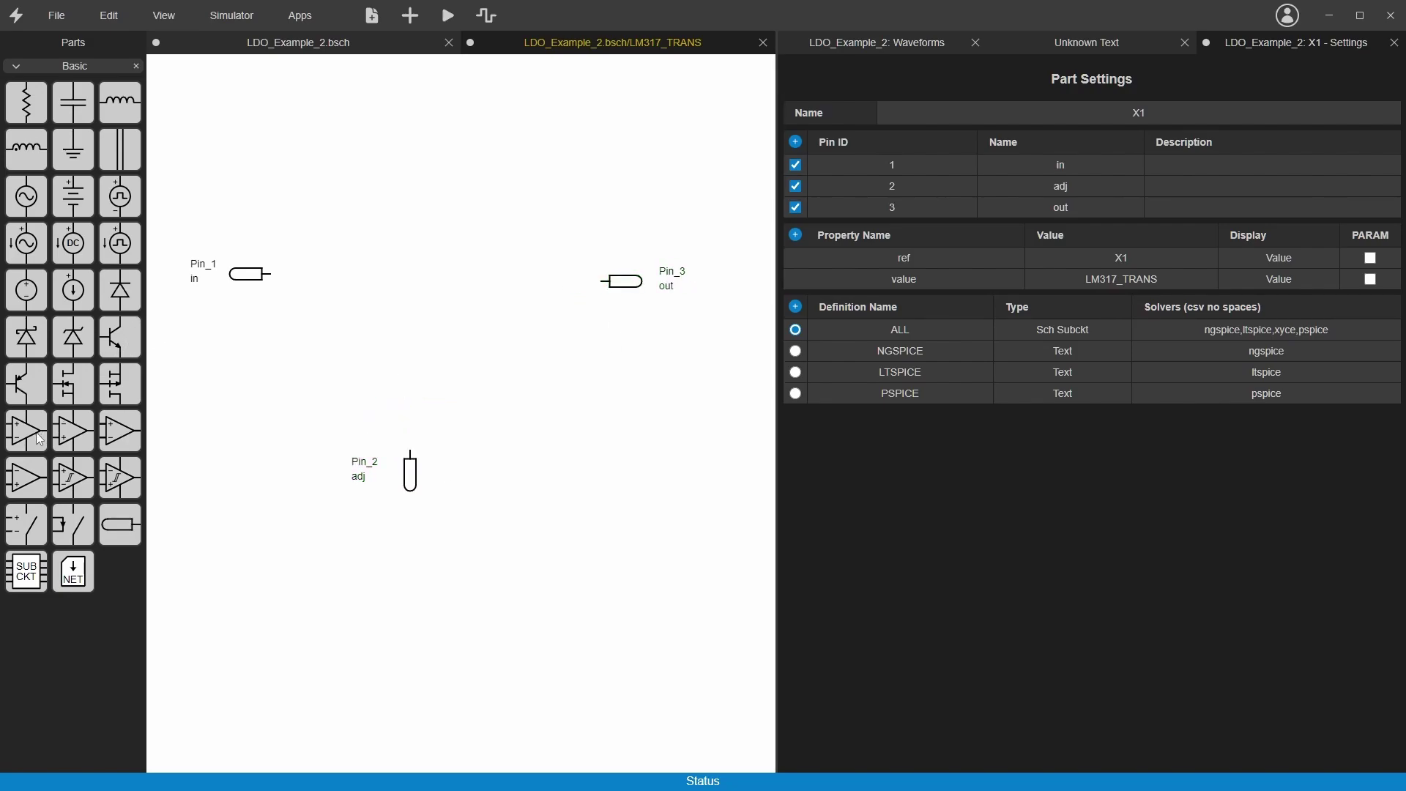
# Place an IRF9540 MOSFET, an AMPSIMP op-amp below it, and a DC voltage source to the op-amp's left.
pyautogui.moveTo(82, 400); pyautogui.dragTo(448, 256)
pyautogui.moveTo(120, 440); pyautogui.dragTo(437, 375)
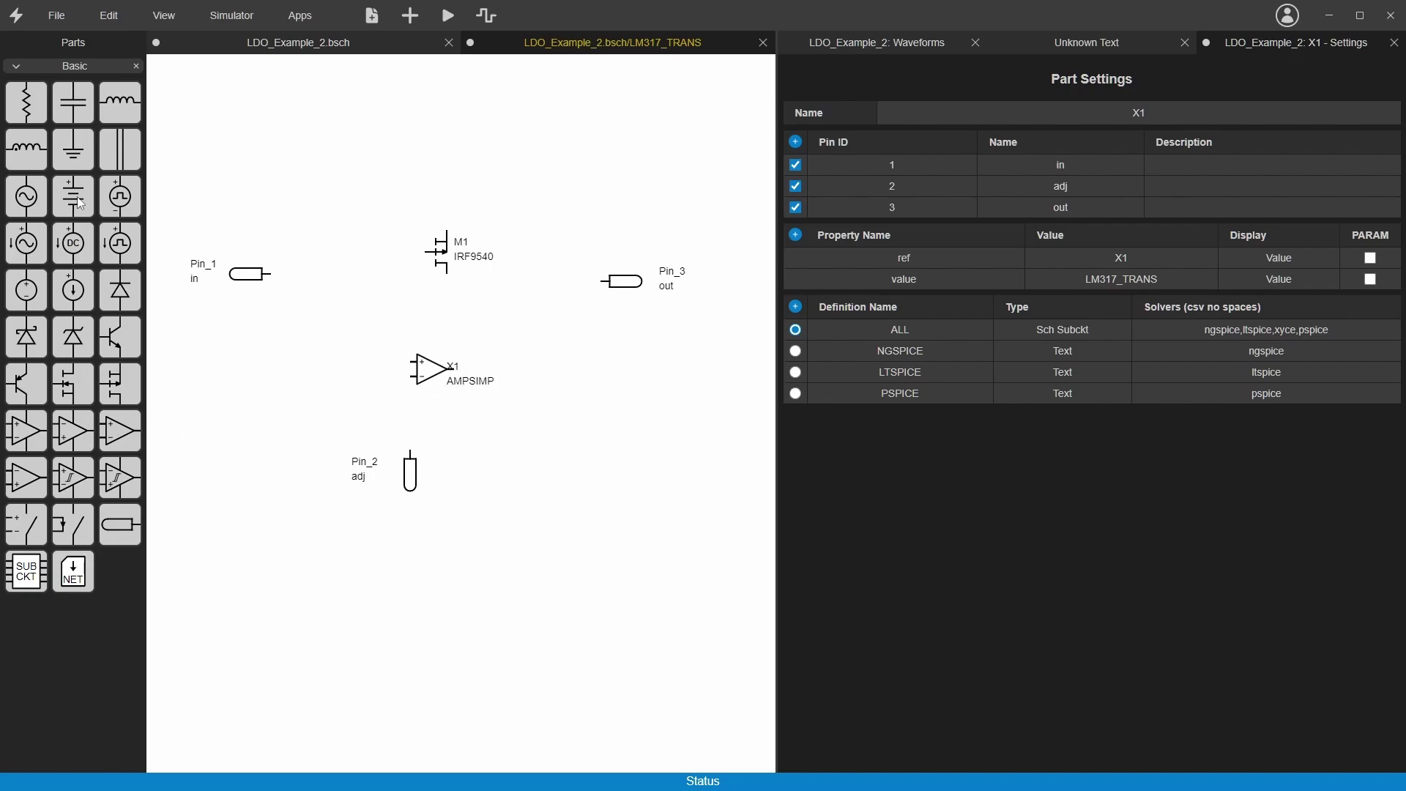
pyautogui.moveTo(80, 203); pyautogui.dragTo(326, 379)
# Set the voltage source's value to 1.25V and rename it VREF.
pyautogui.doubleClick(327, 382)
pyautogui.write('1.25')
pyautogui.press('Return')
pyautogui.doubleClick(331, 373)
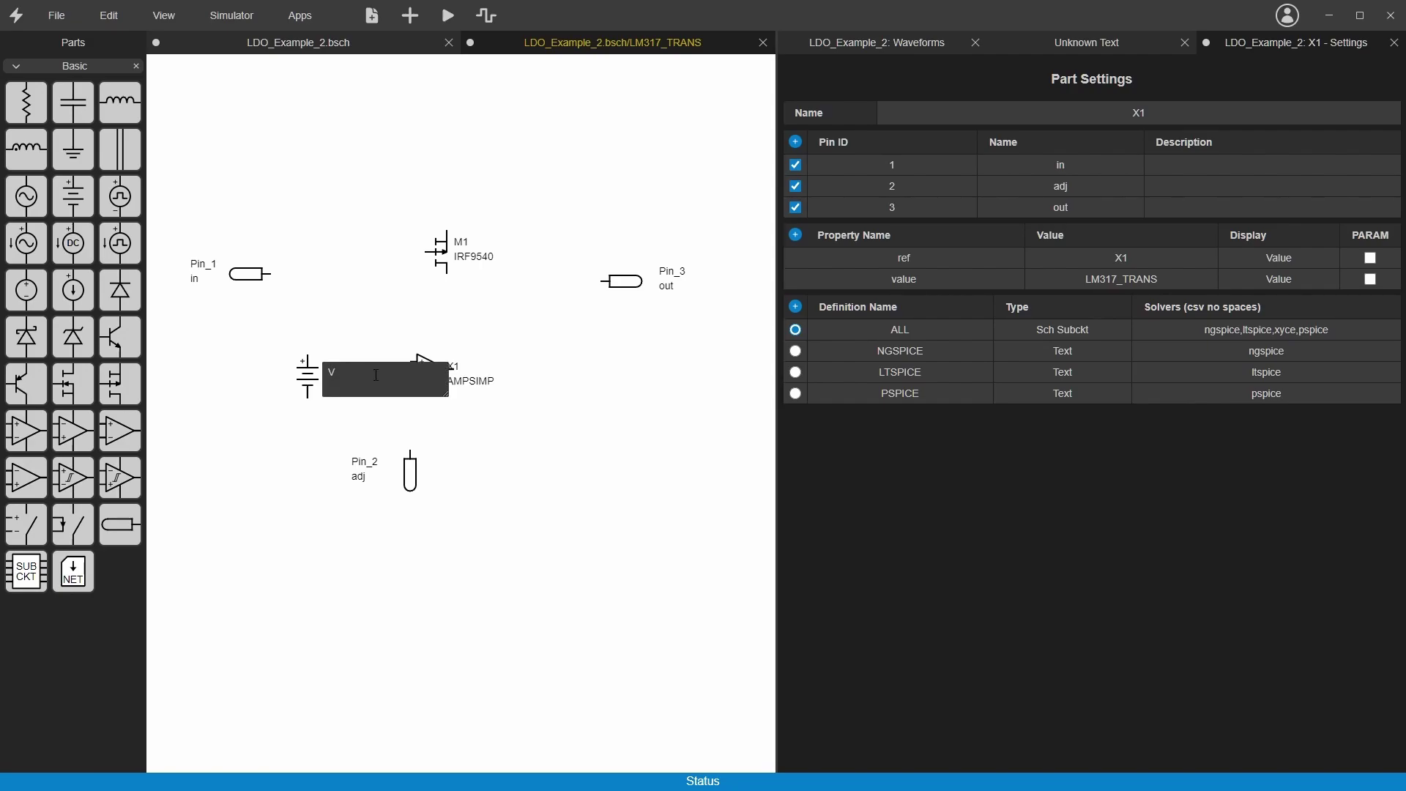
pyautogui.write('VREF')
pyautogui.press('Return')
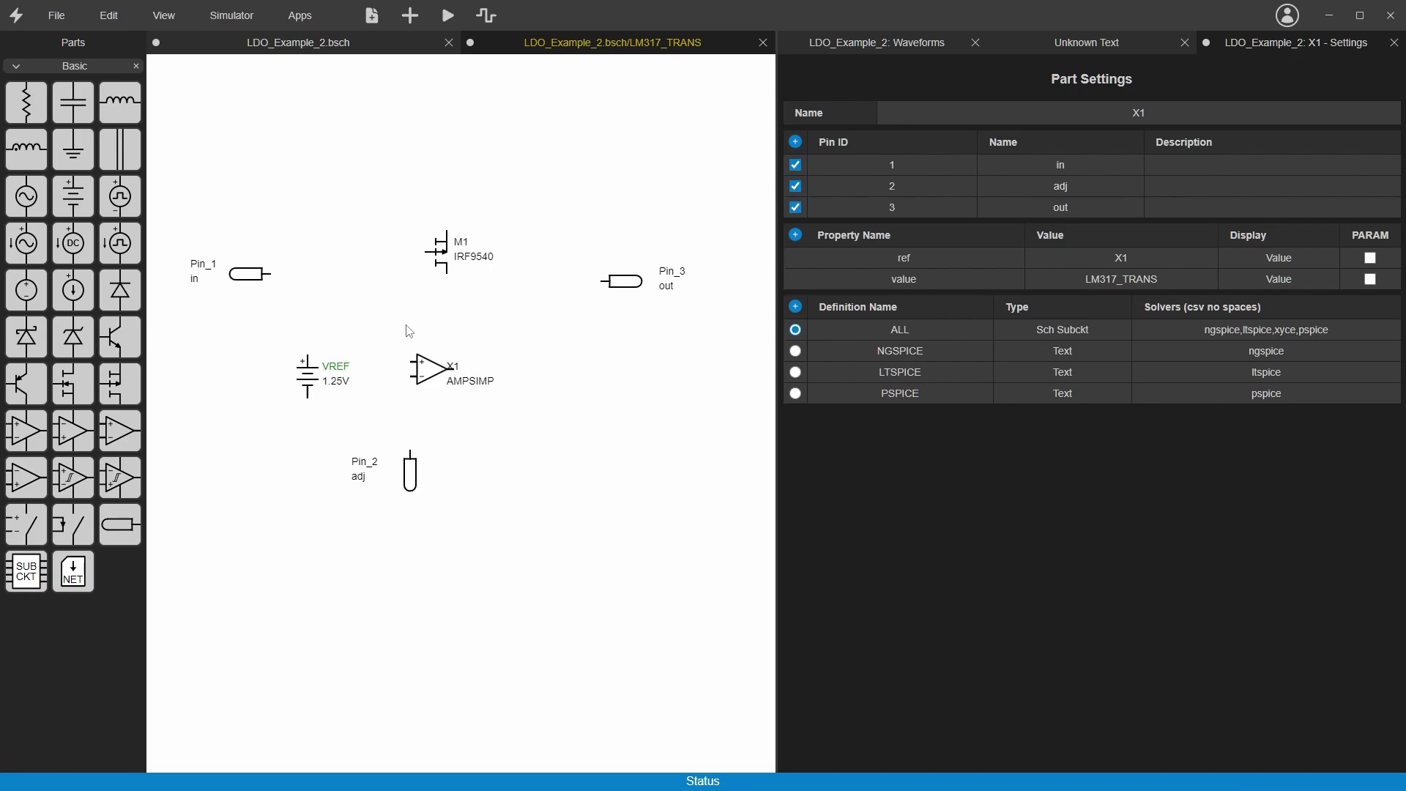
# Rotate transistor M1 to lie horizontally with its gate facing down, and shift its labels above the symbol.
pyautogui.click(443, 259)
pyautogui.press('r')
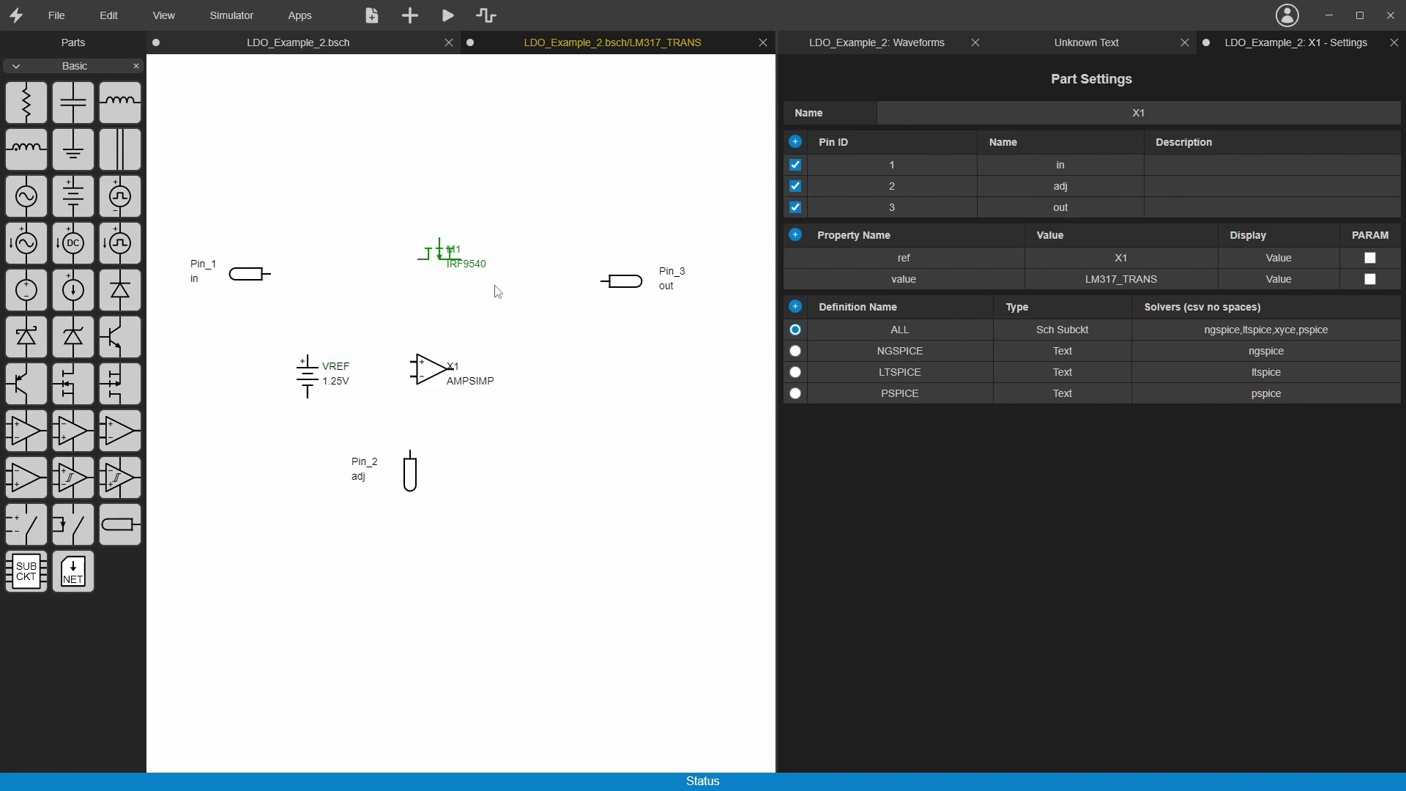
pyautogui.press('r')
pyautogui.press('r')
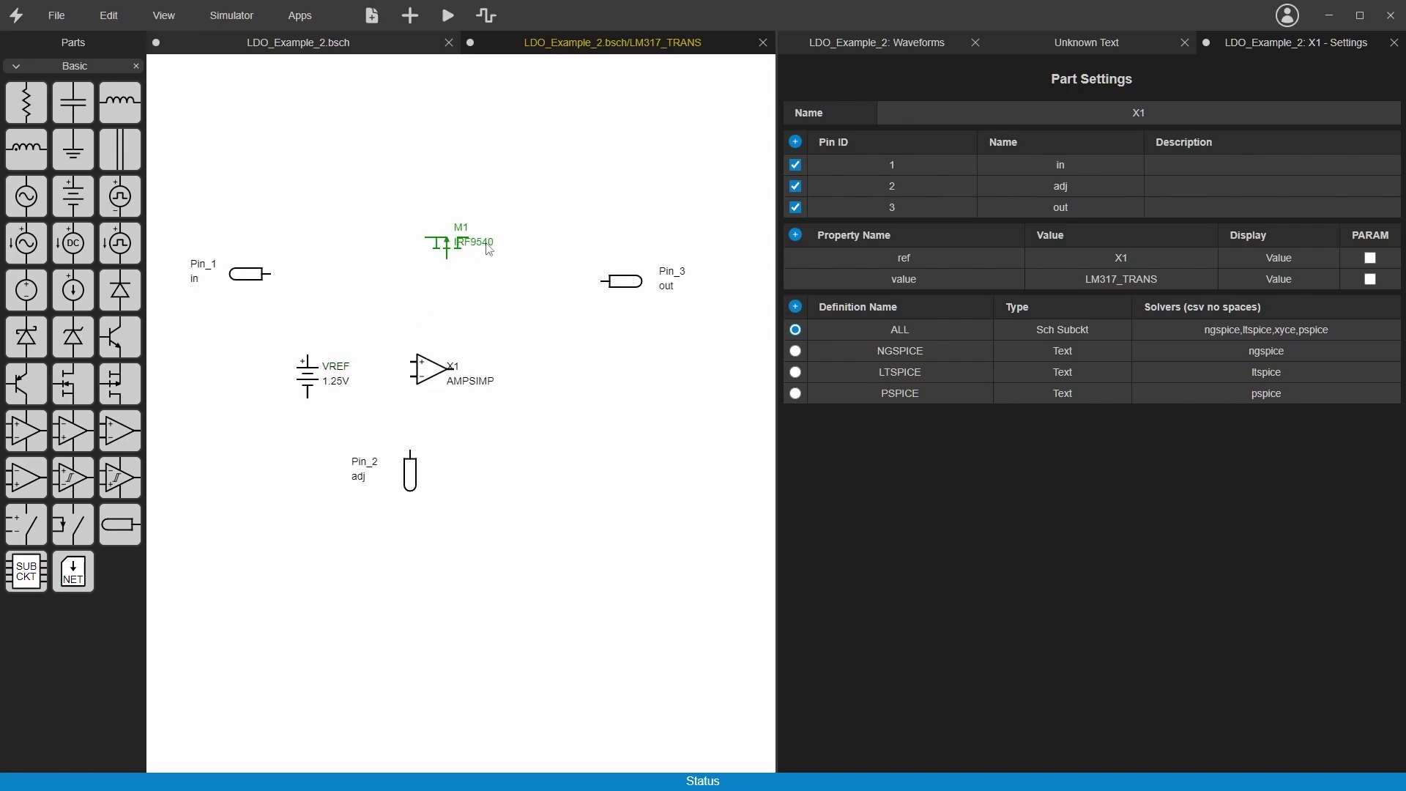
pyautogui.press('r')
pyautogui.moveTo(457, 229); pyautogui.dragTo(438, 194)
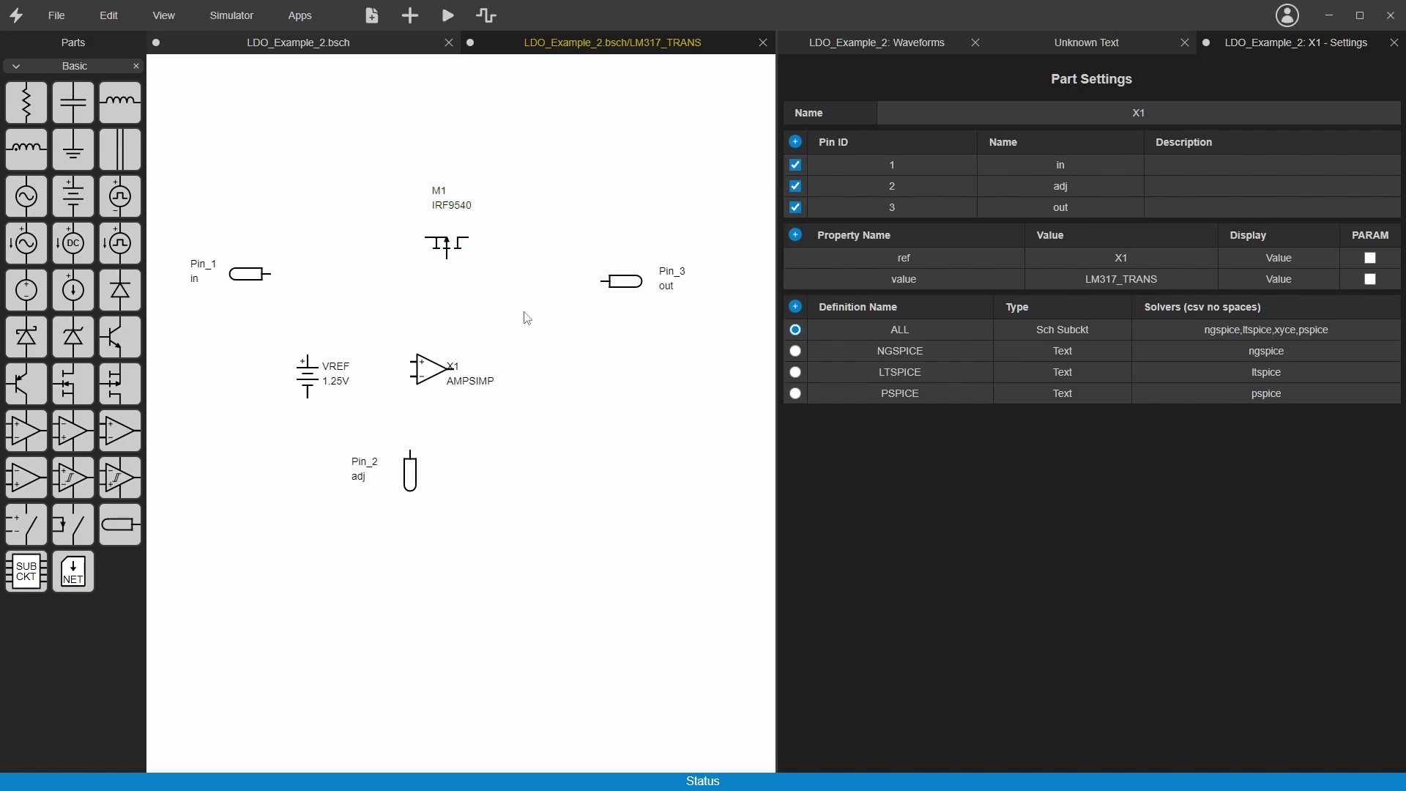
pyautogui.click(520, 309)
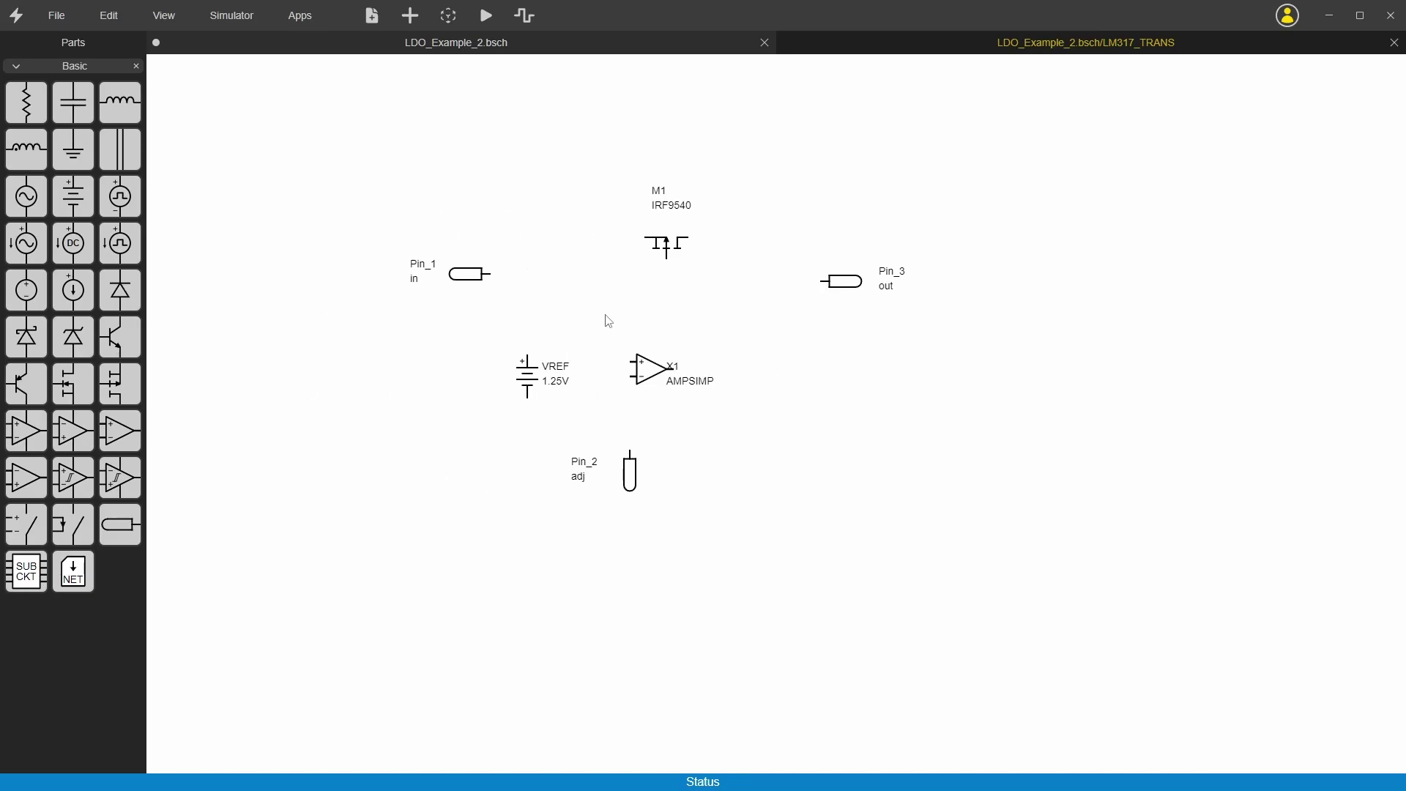
# Rearrange the parts: M1 upright to the op-amp's right, VREF above the op-amp's inputs, and Pin_1 farther up and left.
pyautogui.moveTo(670, 249); pyautogui.dragTo(771, 374)
pyautogui.hotkey('ctrl', 'r')
pyautogui.click(970, 414)
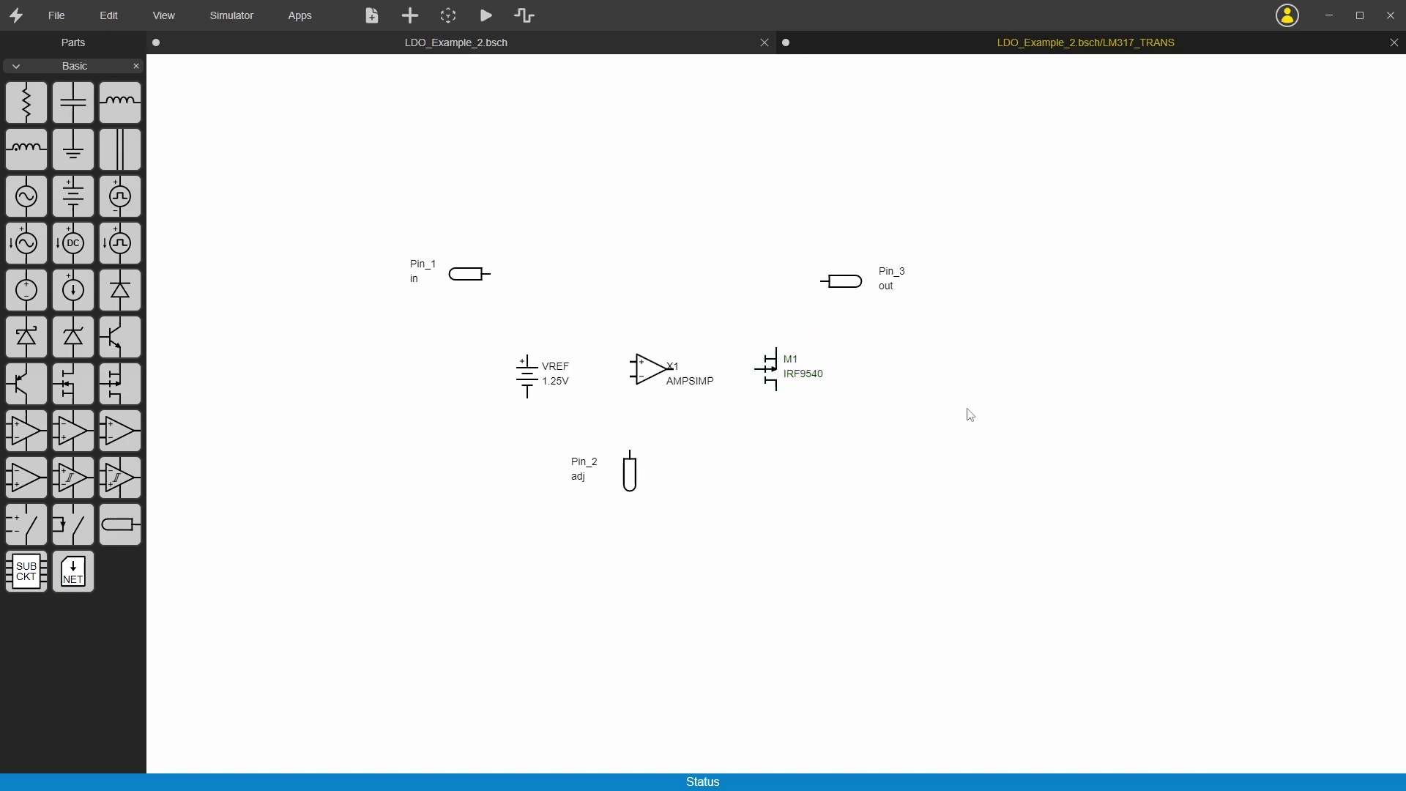
pyautogui.click(769, 374)
pyautogui.moveTo(537, 386); pyautogui.dragTo(585, 326)
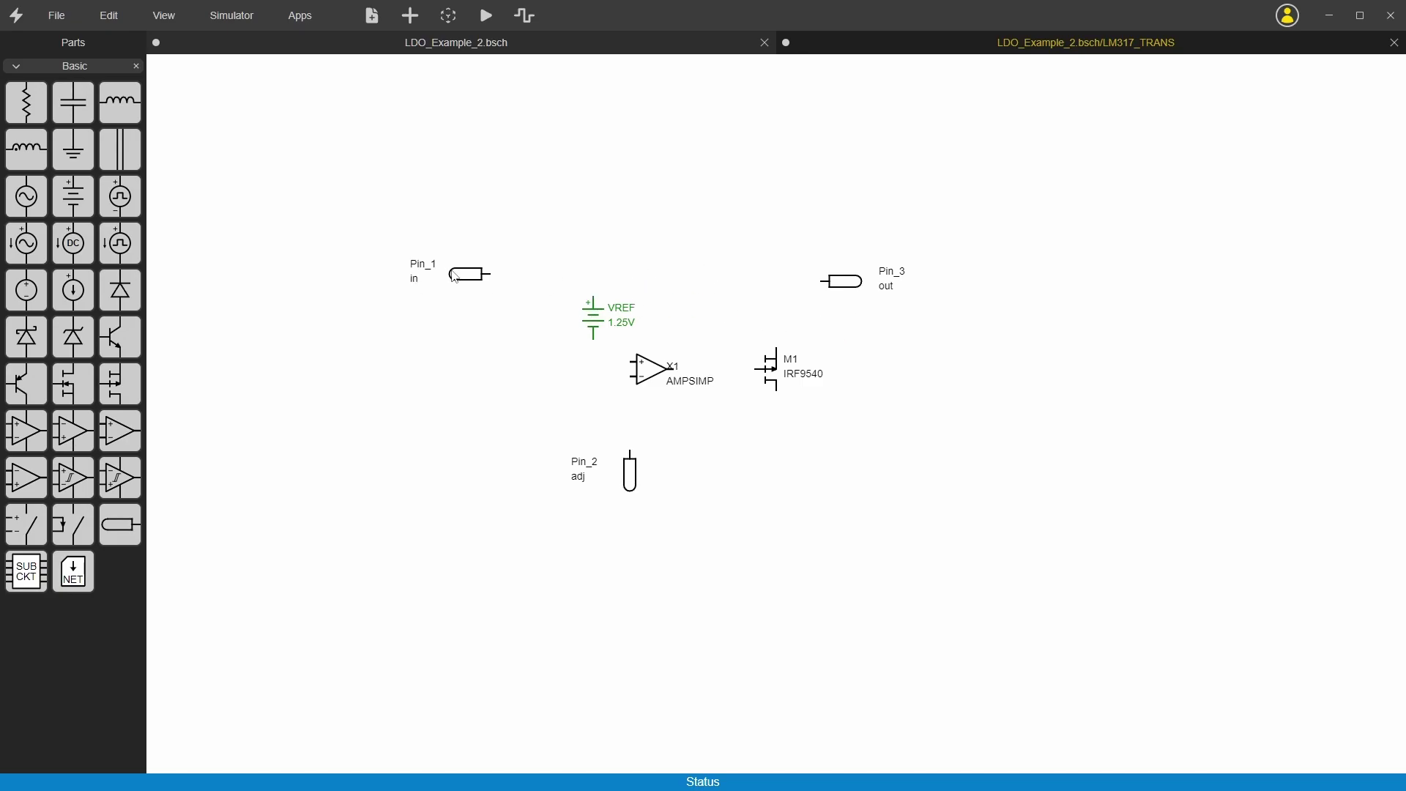
pyautogui.moveTo(456, 276); pyautogui.dragTo(419, 254)
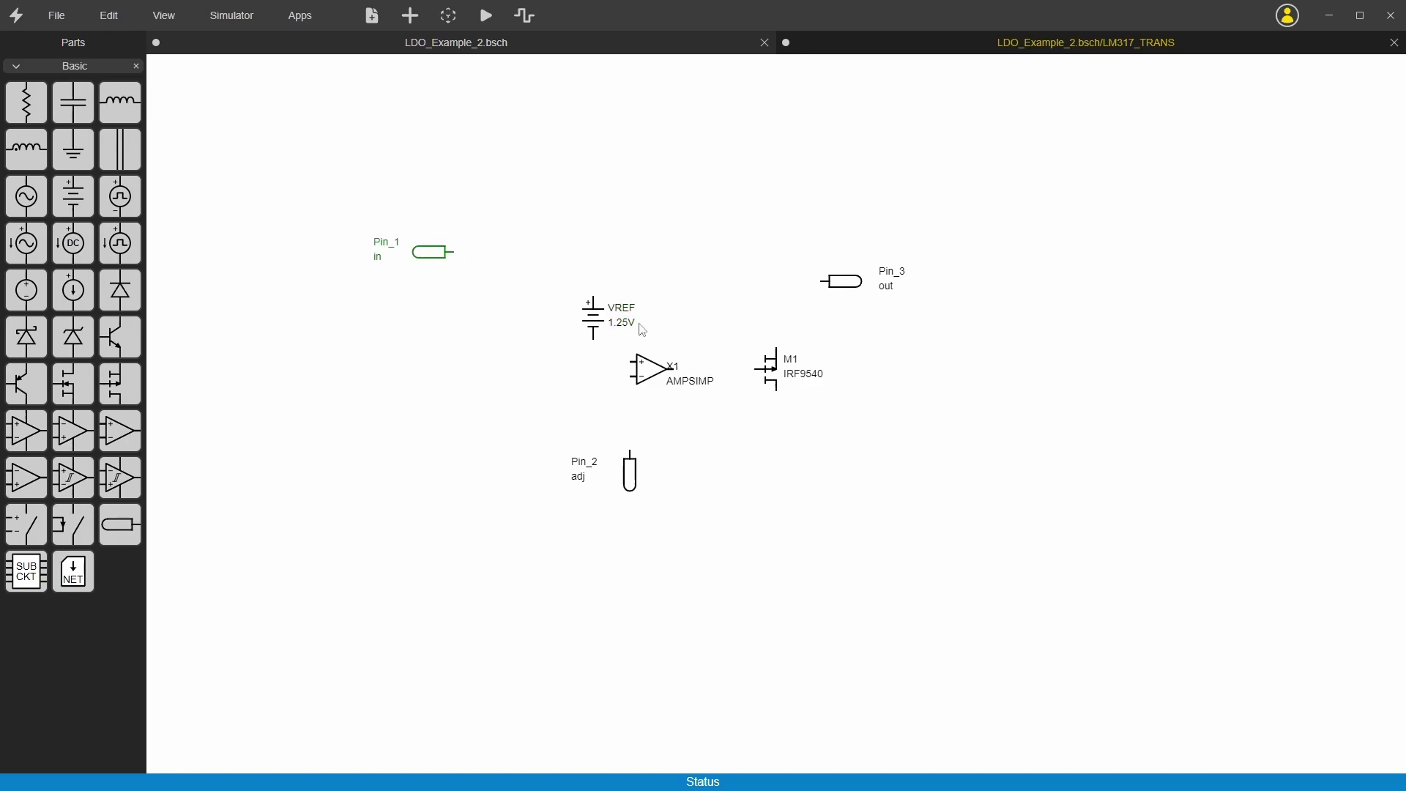
# Wire VREF's negative end to the op-amp's non-inverting input and its positive end to Pin_3, moving Pin_3 to the wire's end below M1.
pyautogui.click(580, 372)
pyautogui.press('w')
pyautogui.click(628, 362)
pyautogui.click(593, 294)
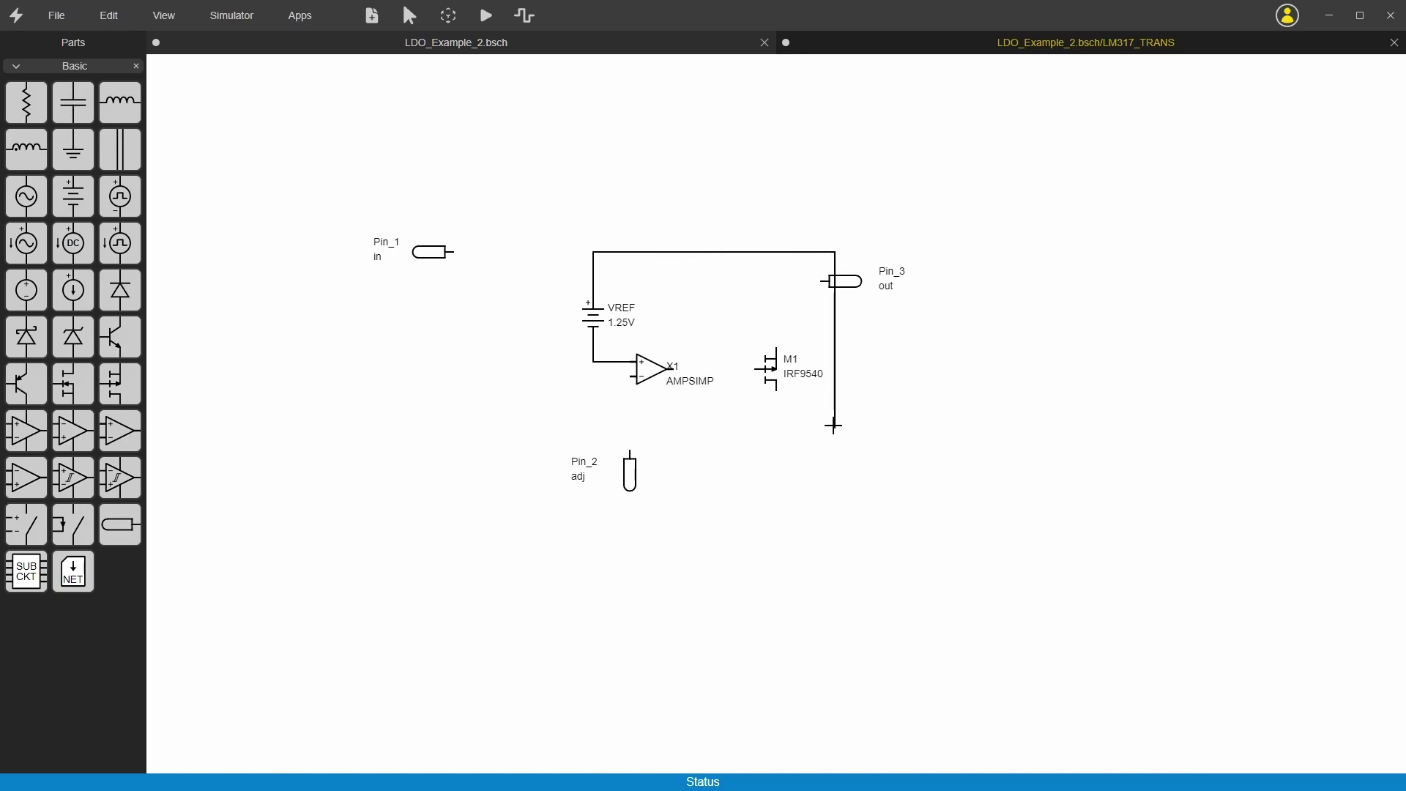
pyautogui.doubleClick(902, 426)
pyautogui.moveTo(870, 288); pyautogui.dragTo(935, 437)
# Wire M1's lower terminal to the out net and its upper terminal to Pin_1, aligning the pin and wires neatly.
pyautogui.click(774, 409)
pyautogui.click(776, 390)
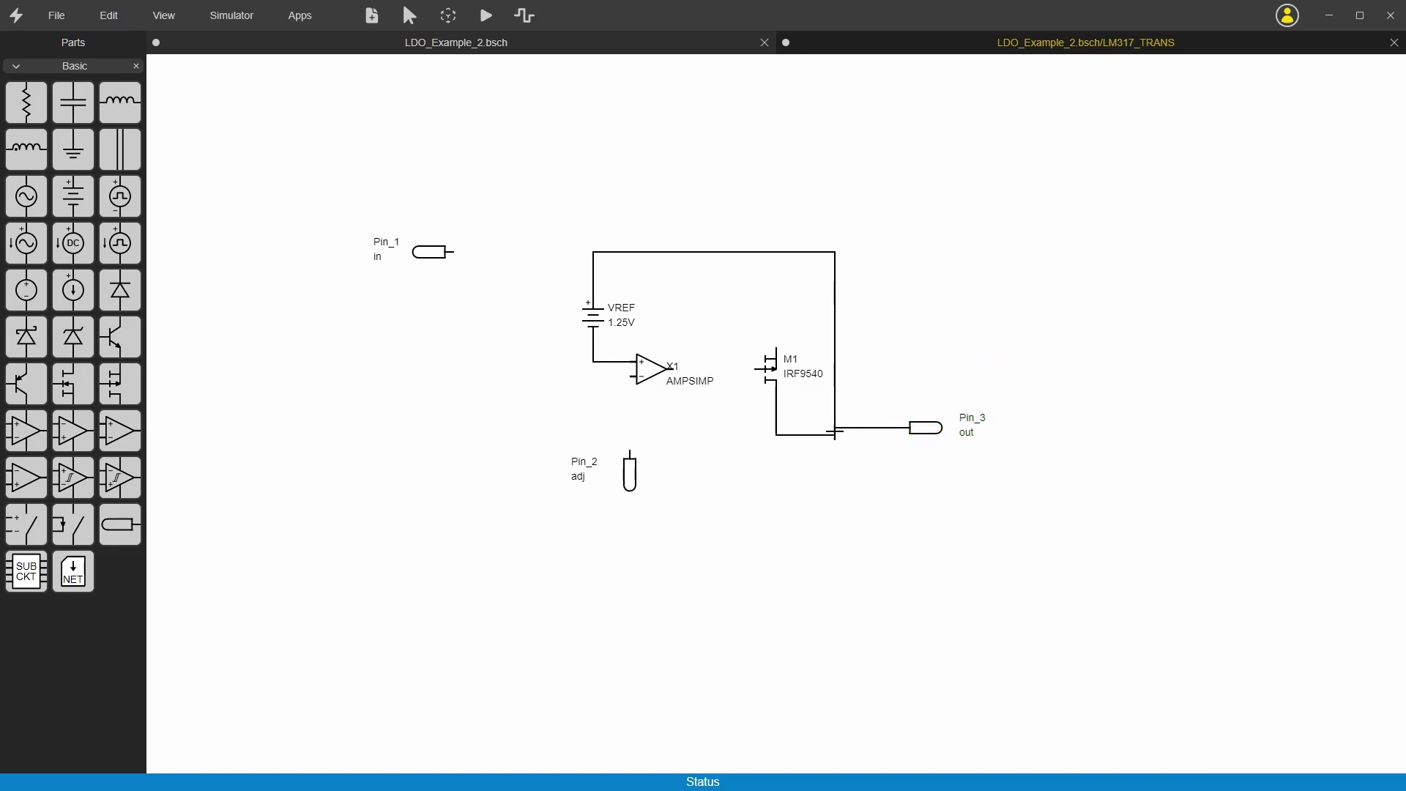
pyautogui.click(834, 429)
pyautogui.click(776, 350)
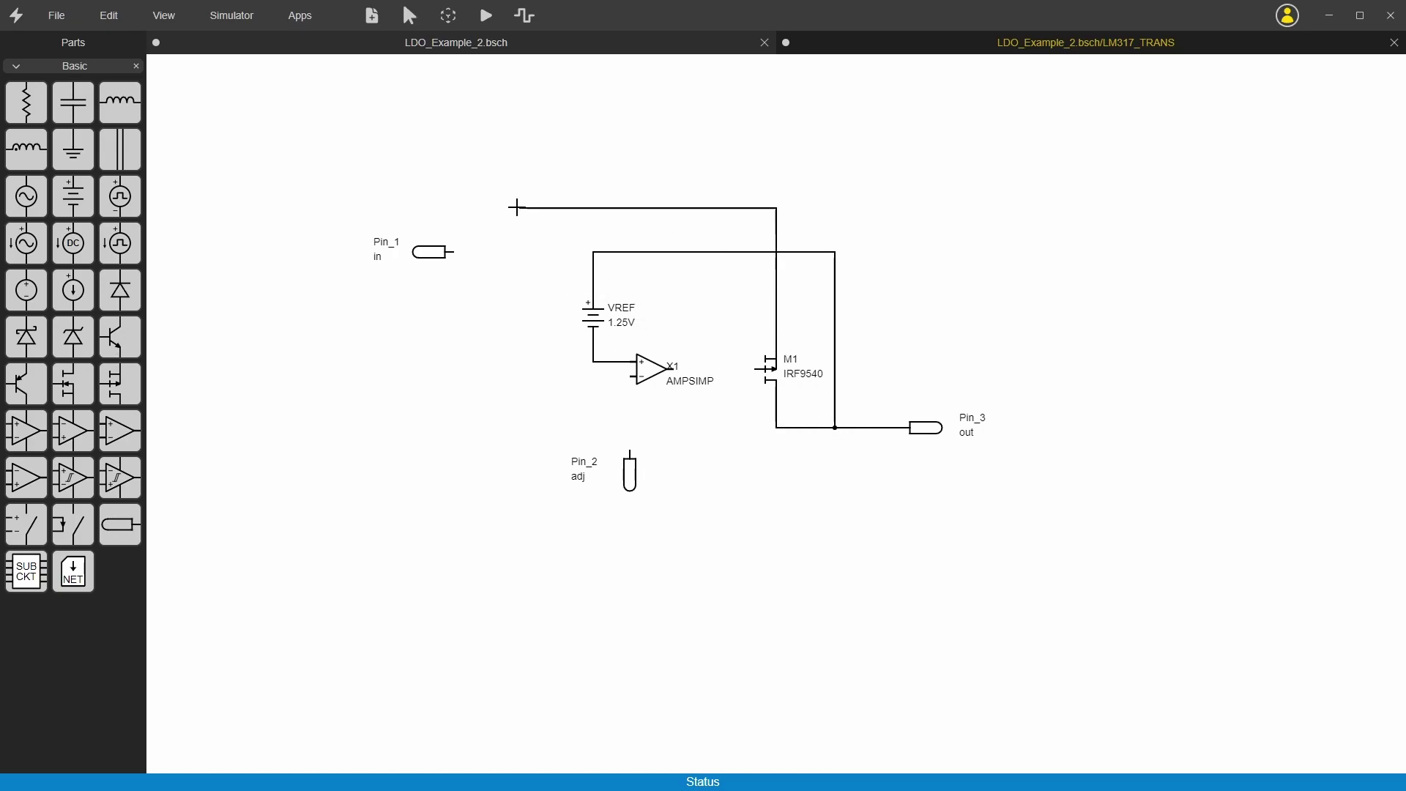
pyautogui.click(468, 208)
pyautogui.moveTo(431, 251); pyautogui.dragTo(443, 208)
pyautogui.moveTo(680, 252); pyautogui.dragTo(681, 273)
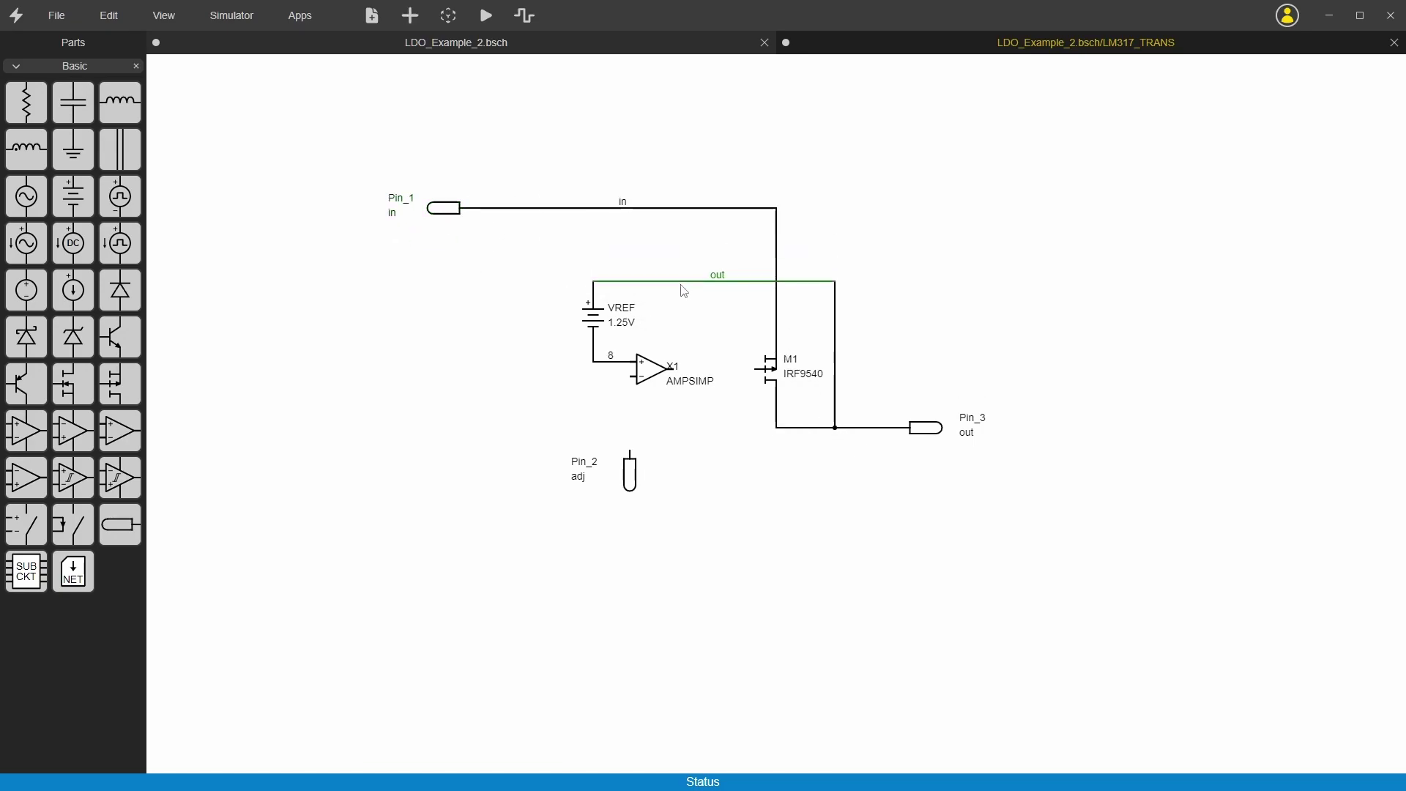
pyautogui.moveTo(443, 212); pyautogui.dragTo(436, 249)
# Wire Pin_2 to the op-amp's inverting input and the op-amp's output to M1's gate, tidy the layout, and save.
pyautogui.click(629, 451)
pyautogui.click(630, 377)
pyautogui.moveTo(630, 480); pyautogui.dragTo(597, 484)
pyautogui.click(762, 368)
pyautogui.click(674, 369)
pyautogui.moveTo(674, 370); pyautogui.dragTo(667, 341)
pyautogui.hotkey('ctrl', 's')
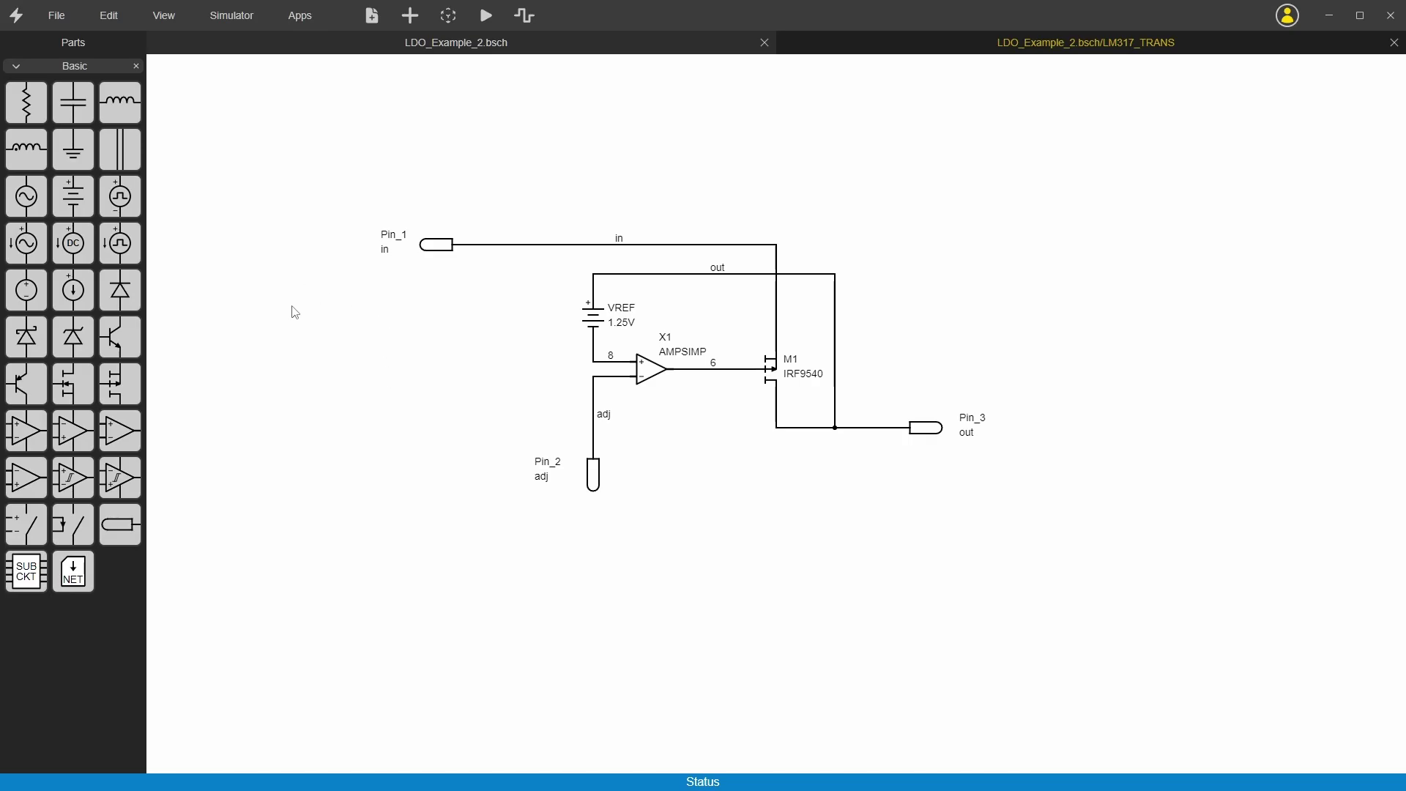
# Generate the netlists of the subcircuit and of the top-level schematic, and examine the .subckt LM317_TRANS block.
pyautogui.hotkey('ctrl', 'shift', 'n')
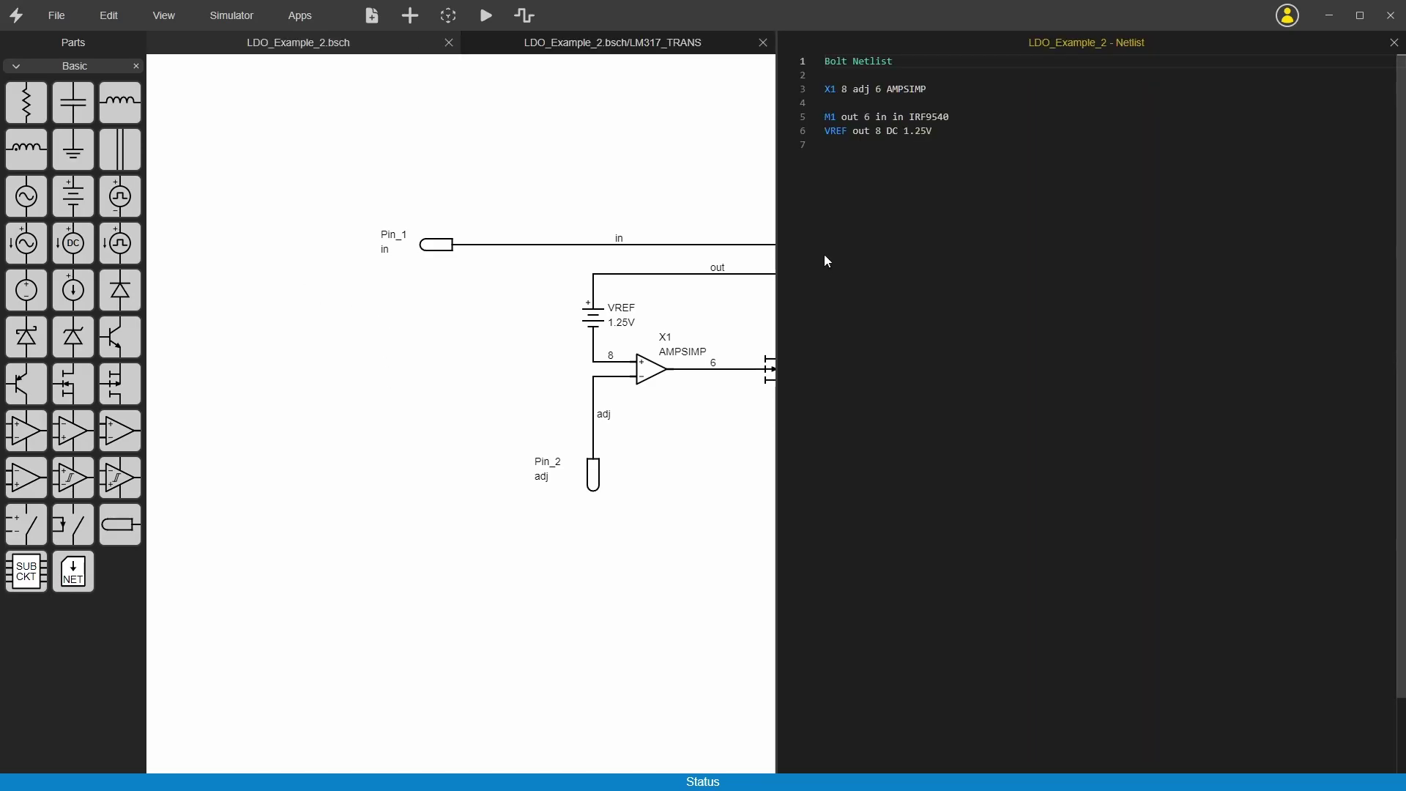
pyautogui.hscroll(4, 647, 308)
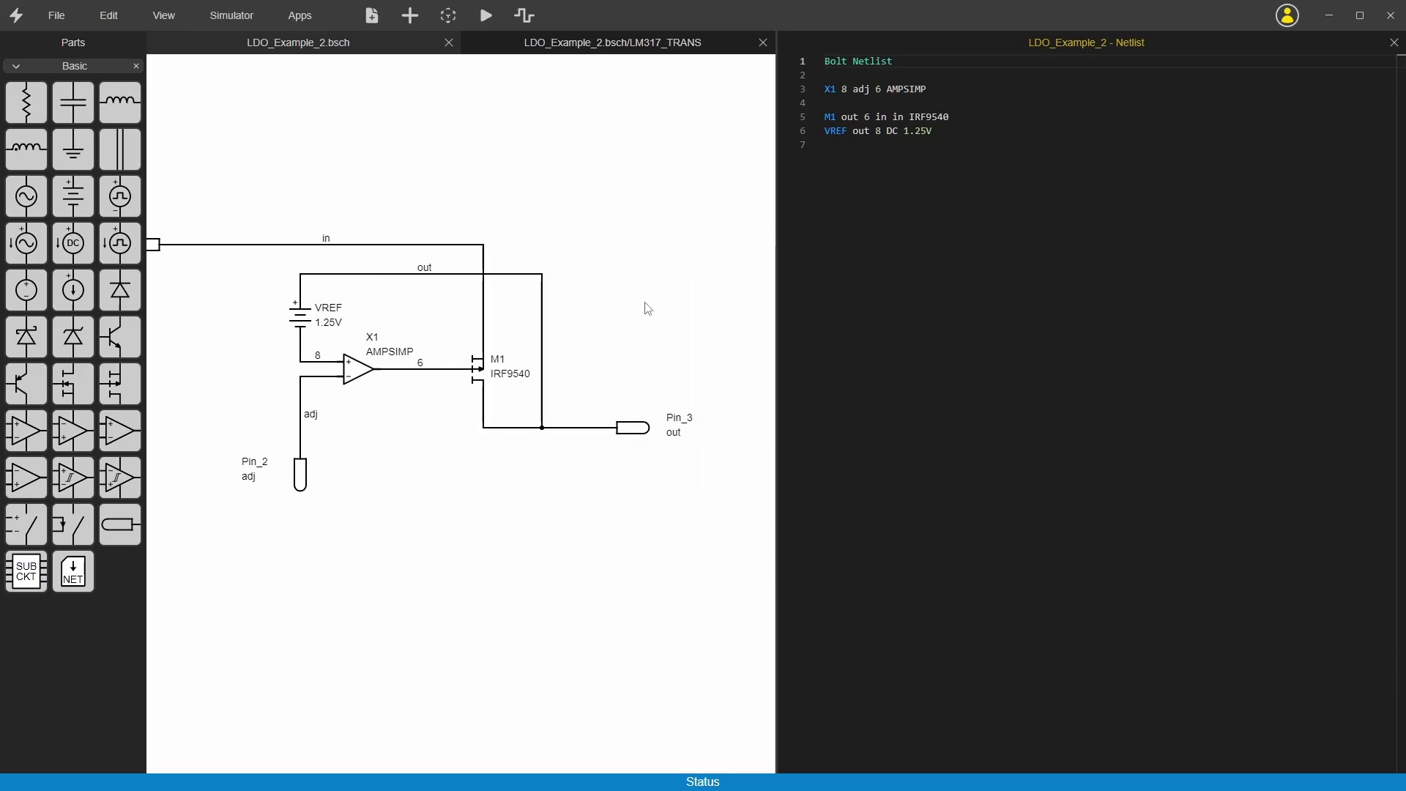
pyautogui.click(366, 49)
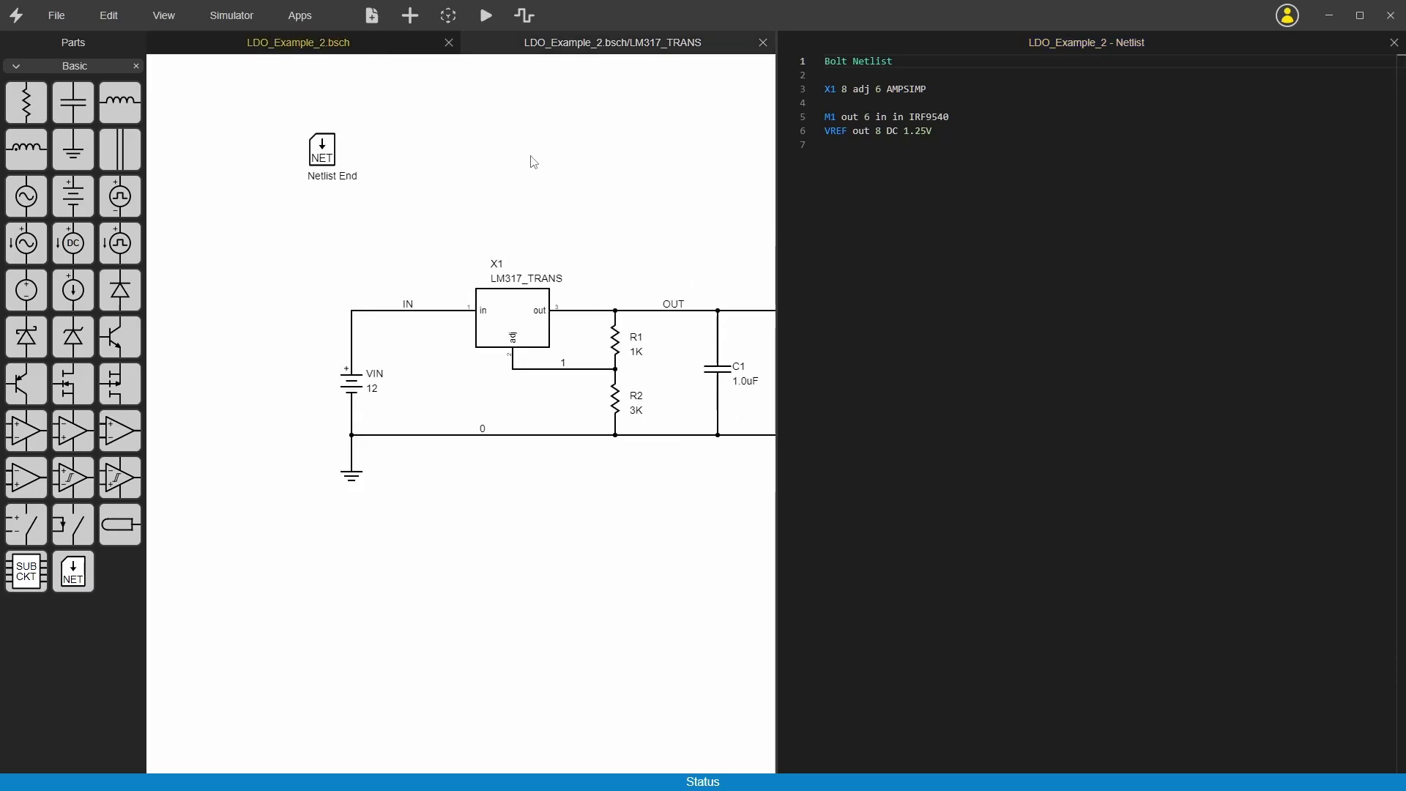
pyautogui.hotkey('ctrl', 'shift', 'n')
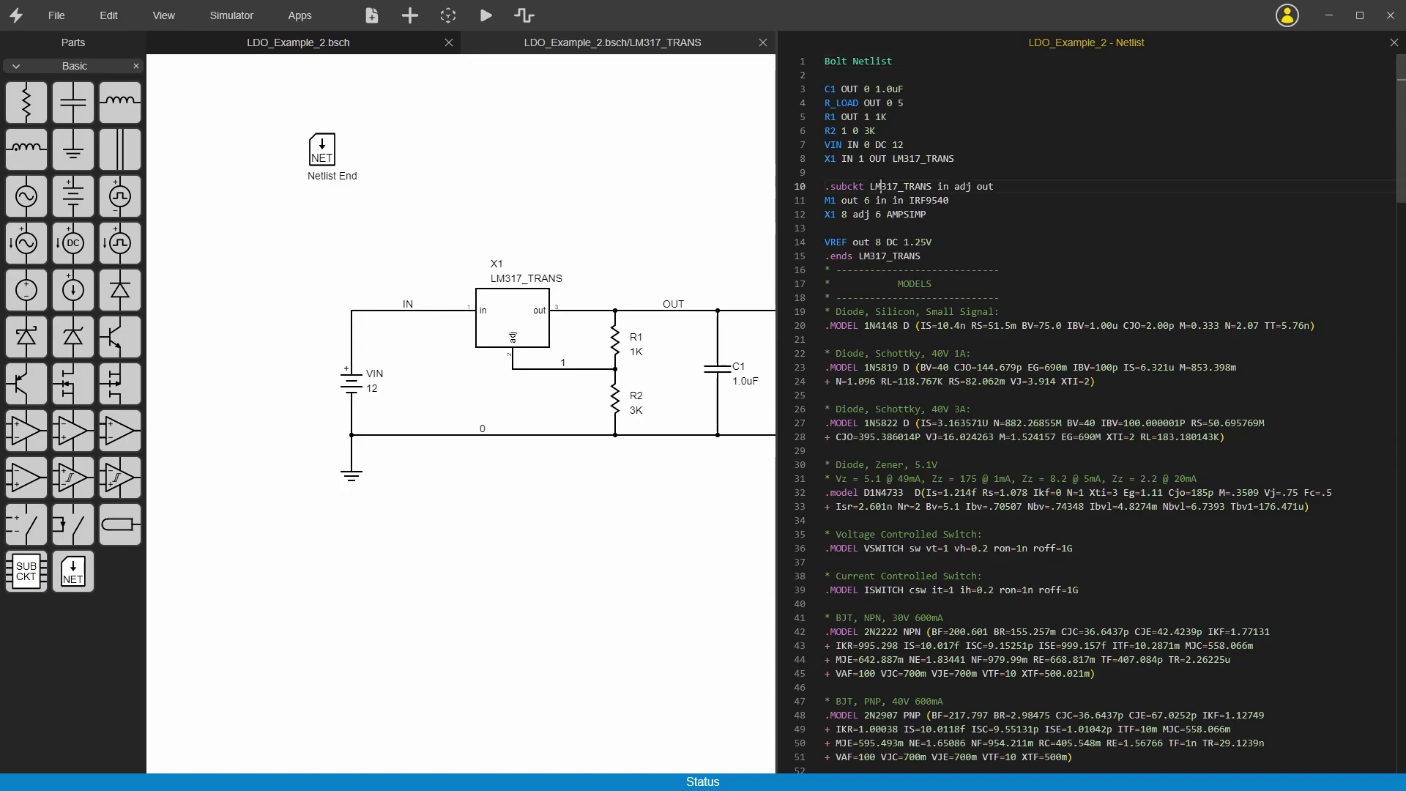
pyautogui.doubleClick(875, 184)
pyautogui.moveTo(824, 202); pyautogui.dragTo(931, 243)
pyautogui.click(927, 257)
# Run the simulation from the top-level schematic, and reopen X1's subcircuit to inspect its AMPSIMP op-amp.
pyautogui.click(486, 17)
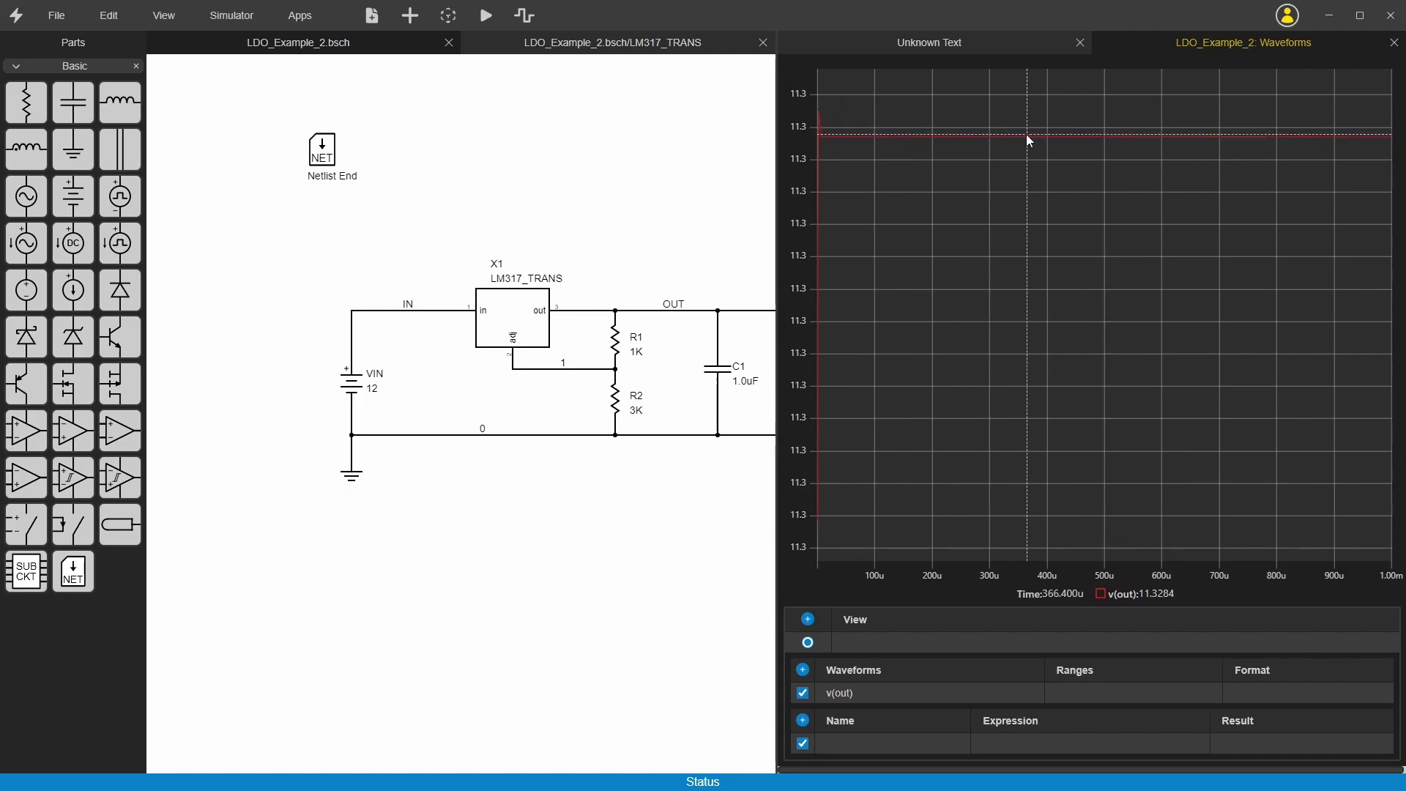
pyautogui.click(508, 318)
pyautogui.doubleClick(511, 321)
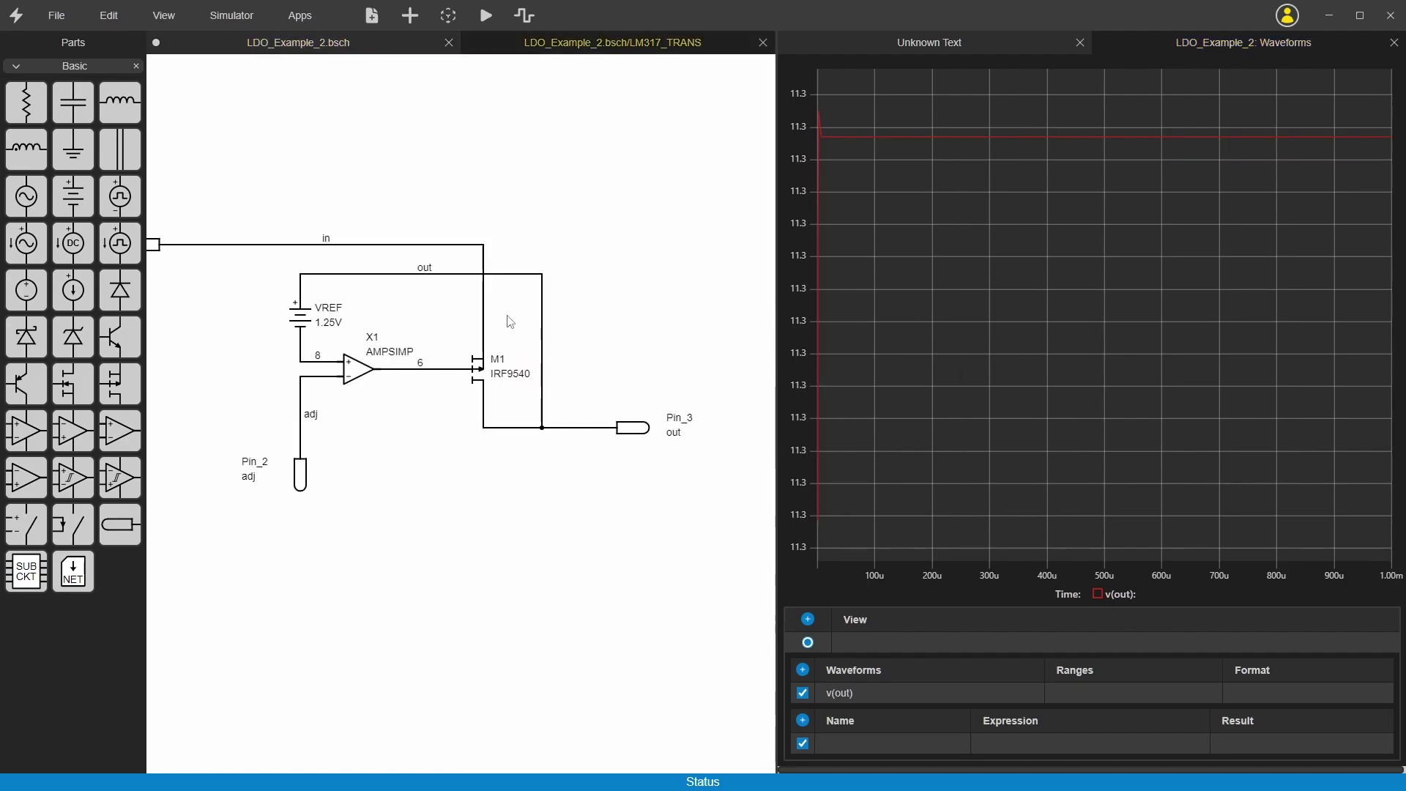
pyautogui.click(358, 376)
pyautogui.moveTo(358, 376); pyautogui.dragTo(505, 376)
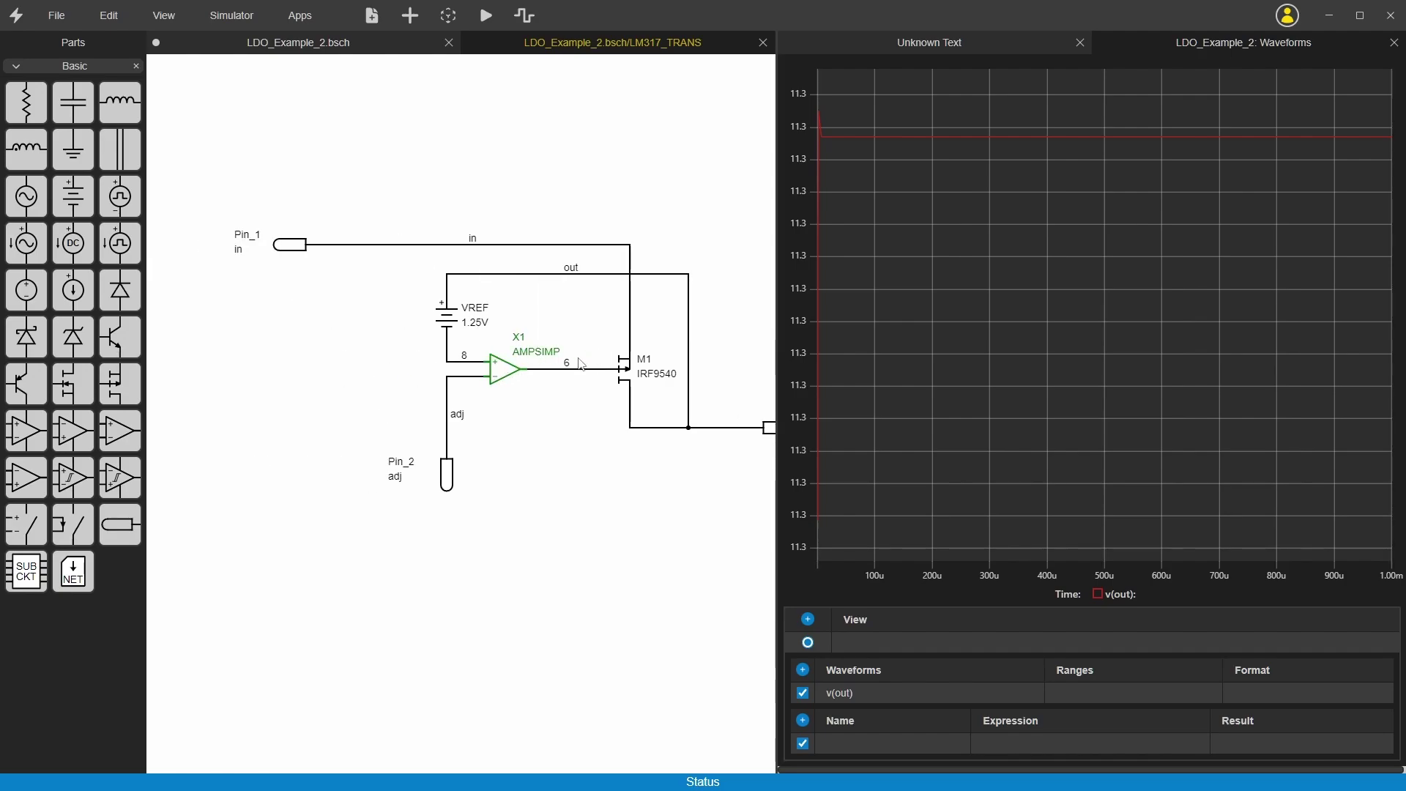
# Open the Netlist End template of the top-level schematic at the AMPSIMP subcircuit definition.
pyautogui.click(332, 44)
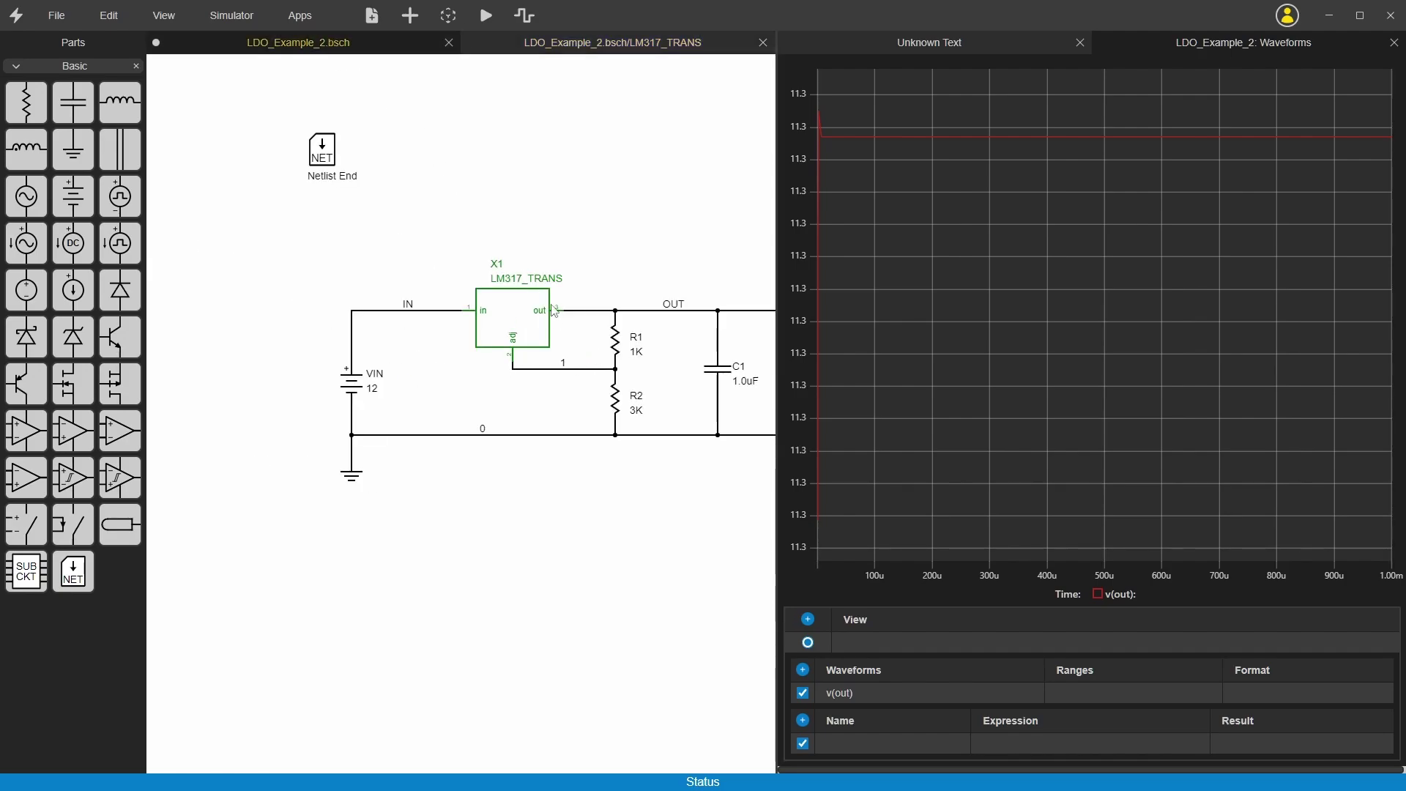
pyautogui.click(330, 159)
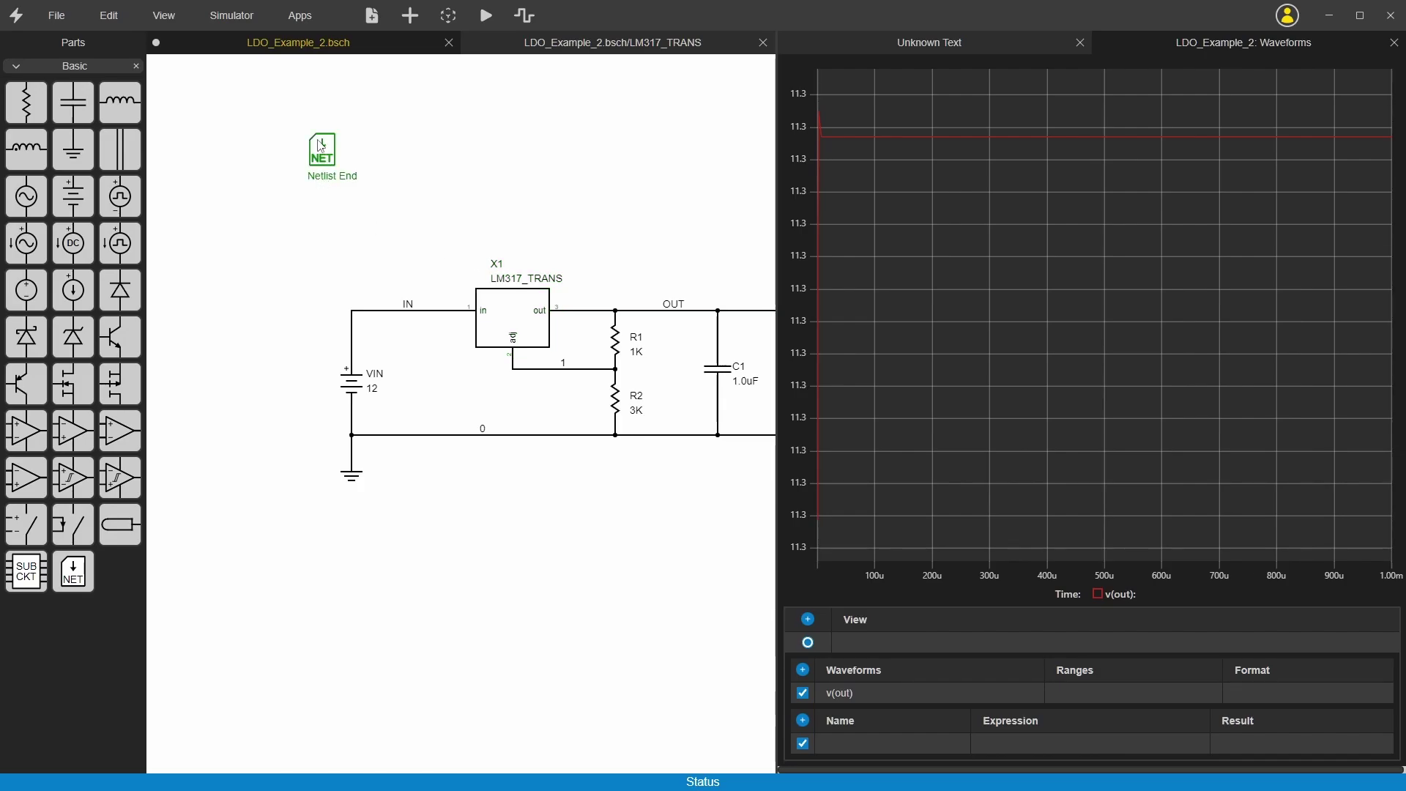
pyautogui.doubleClick(320, 144)
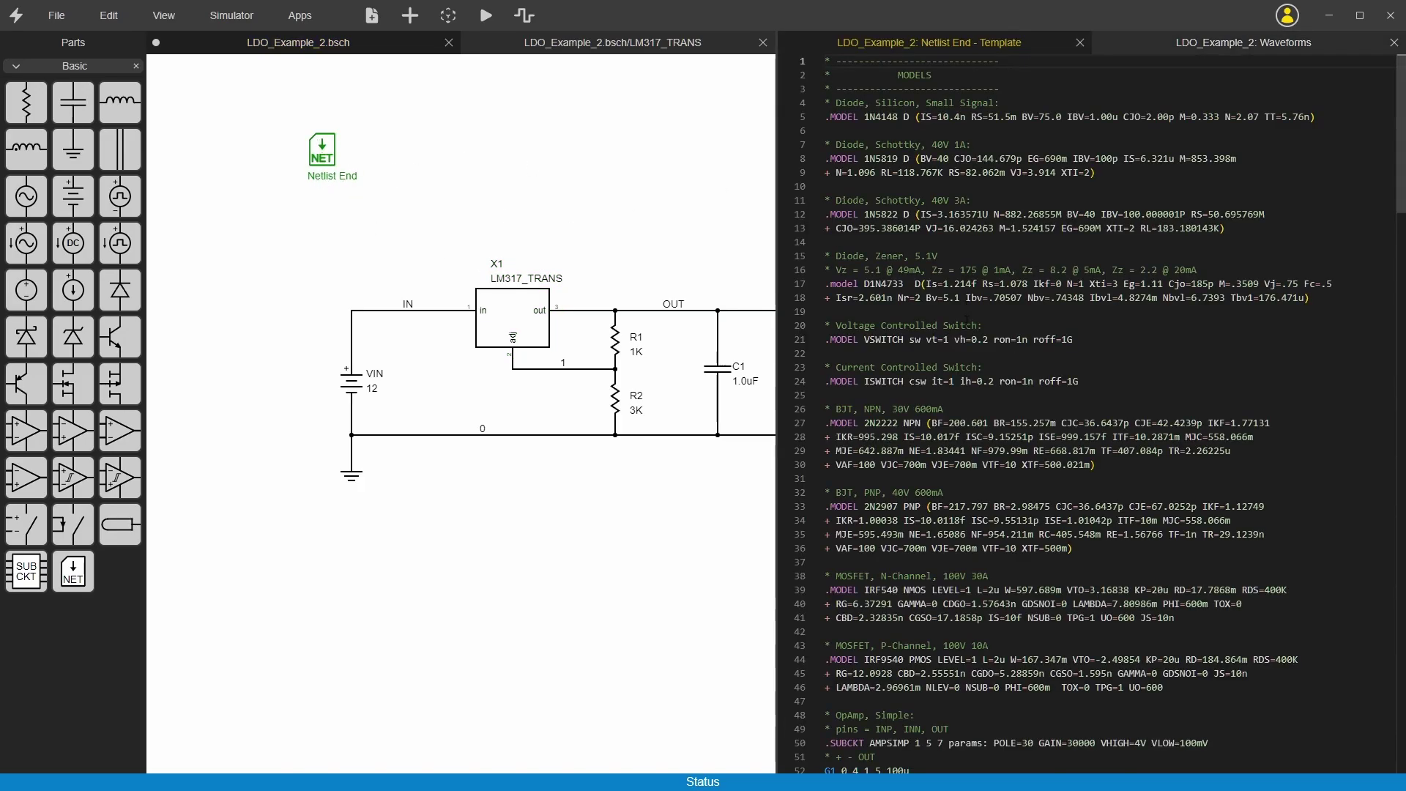
pyautogui.scroll(-3, 908, 432)
pyautogui.doubleClick(889, 596)
pyautogui.scroll(-3, 1057, 511)
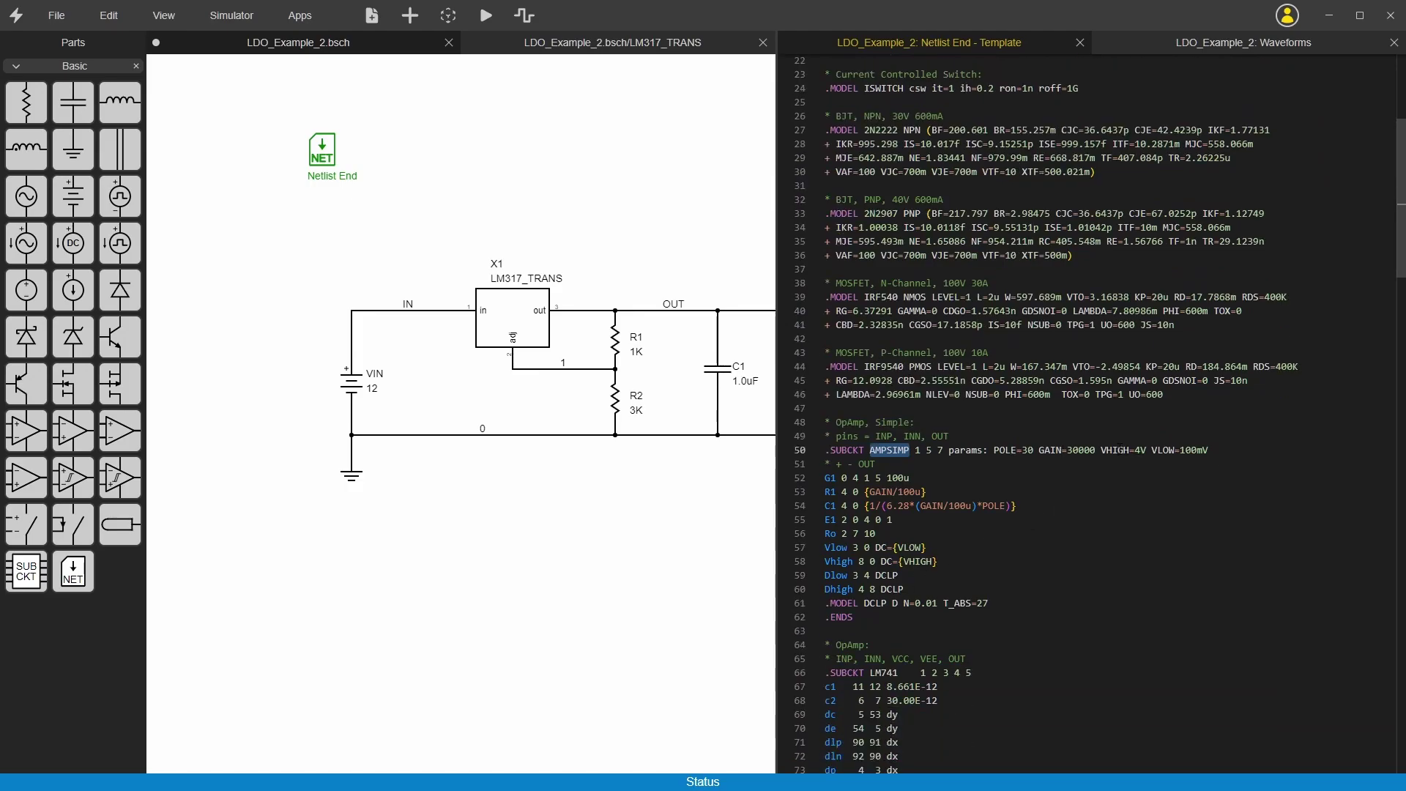
# Set the VHIGH parameter of the AMPSIMP subcircuit to 12V.
pyautogui.doubleClick(1115, 449)
pyautogui.click(1134, 450)
pyautogui.hotkey('shift', 'Right')
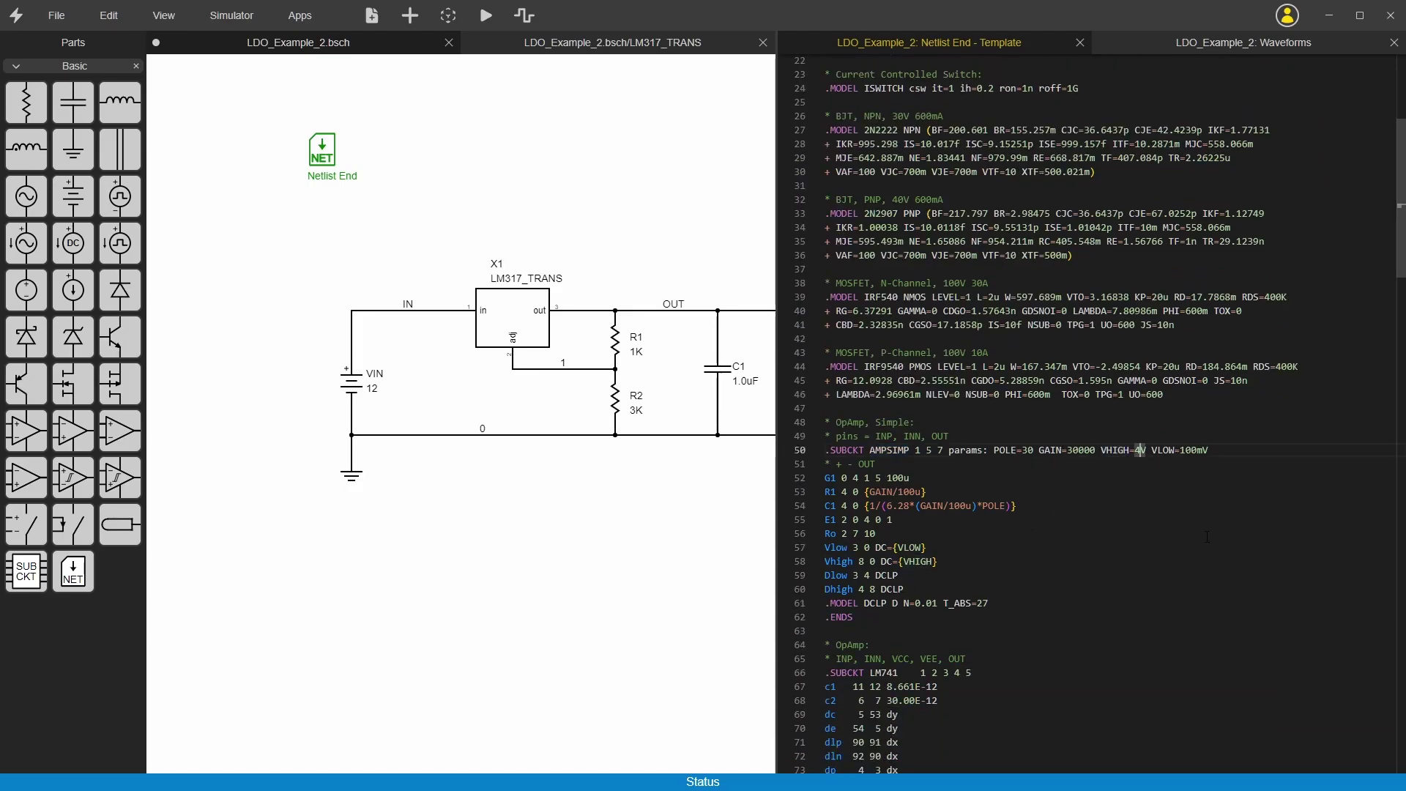
pyautogui.press('BackSpace')
pyautogui.write('12')
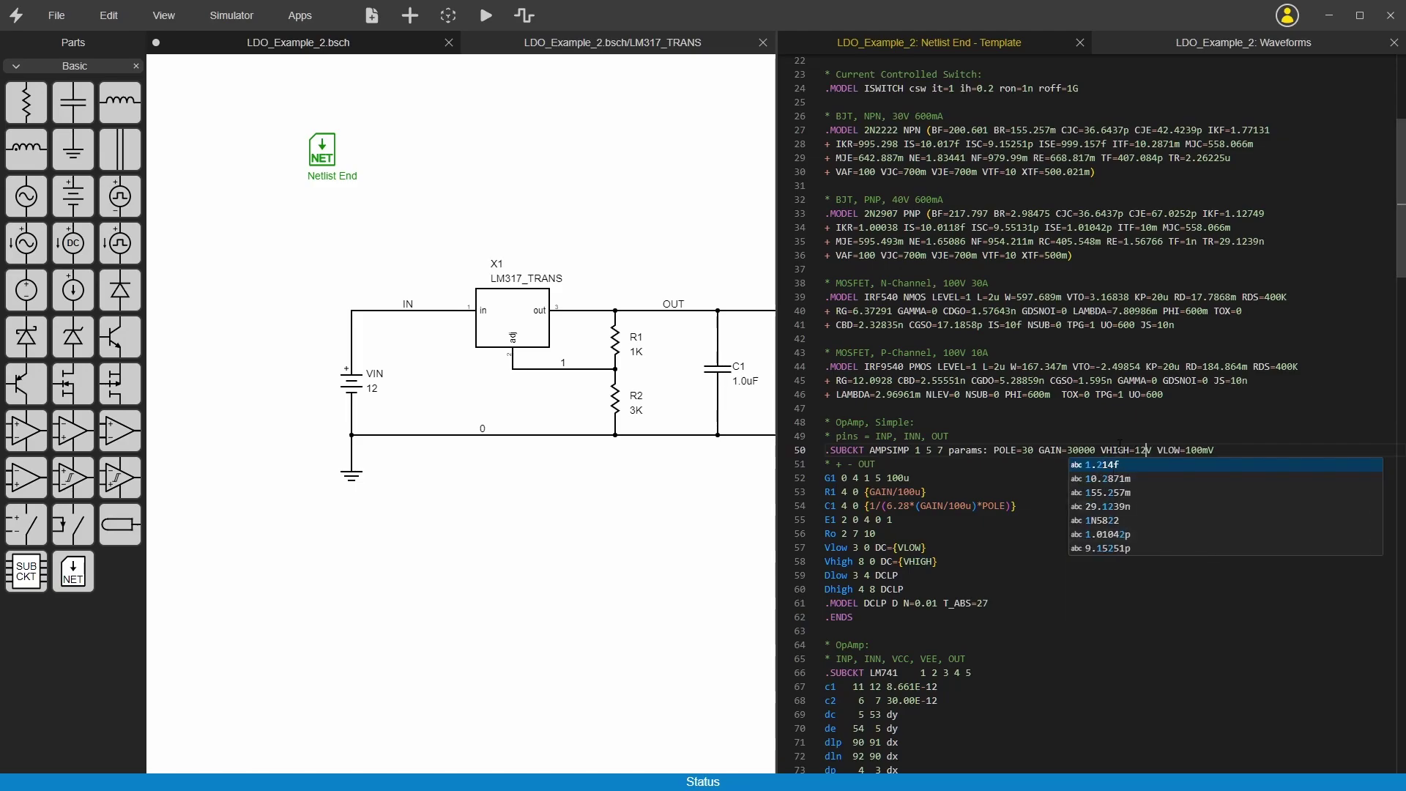
pyautogui.click(1118, 448)
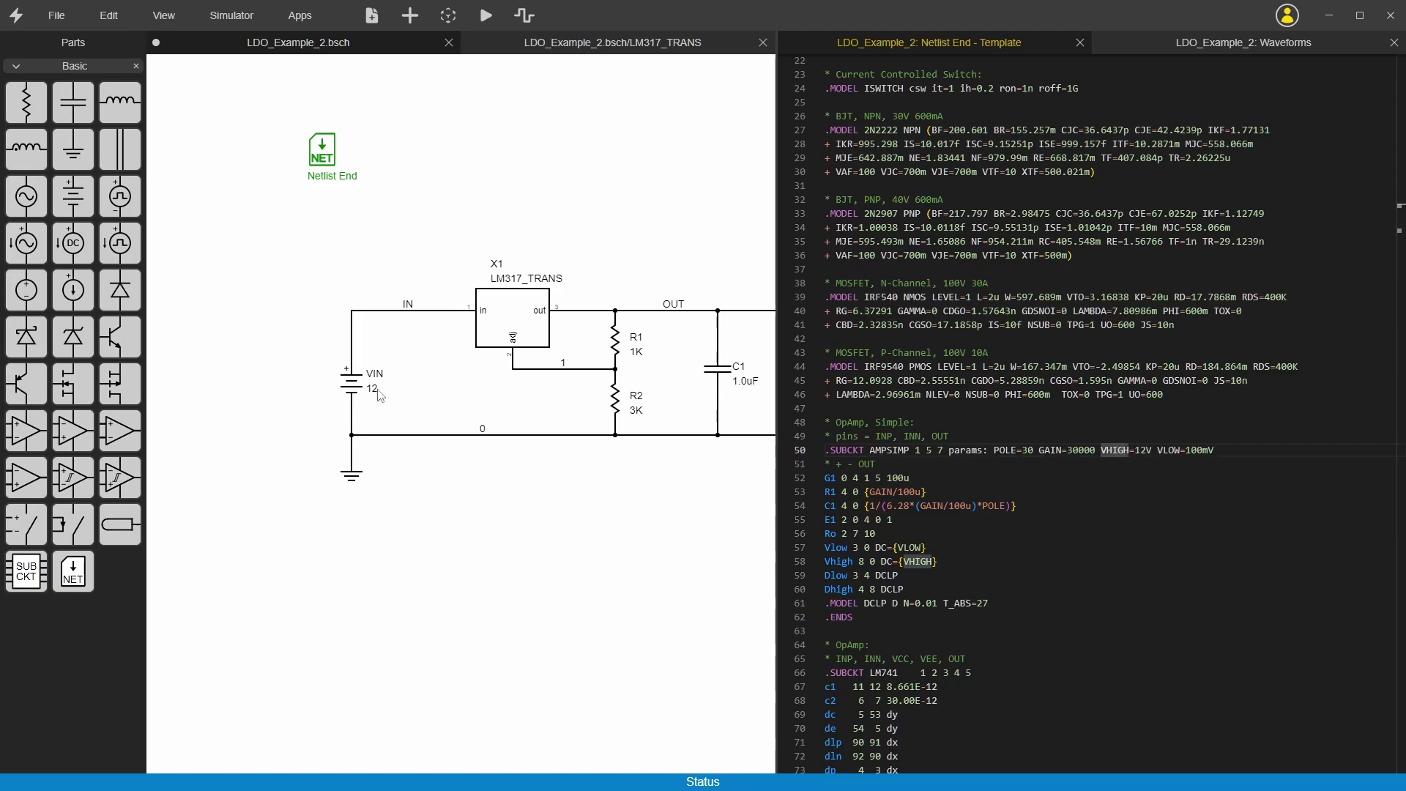
pyautogui.click(1172, 436)
# Rerun the simulation of the top-level schematic and set the v(out) waveform's range to 0,10.
pyautogui.click(560, 253)
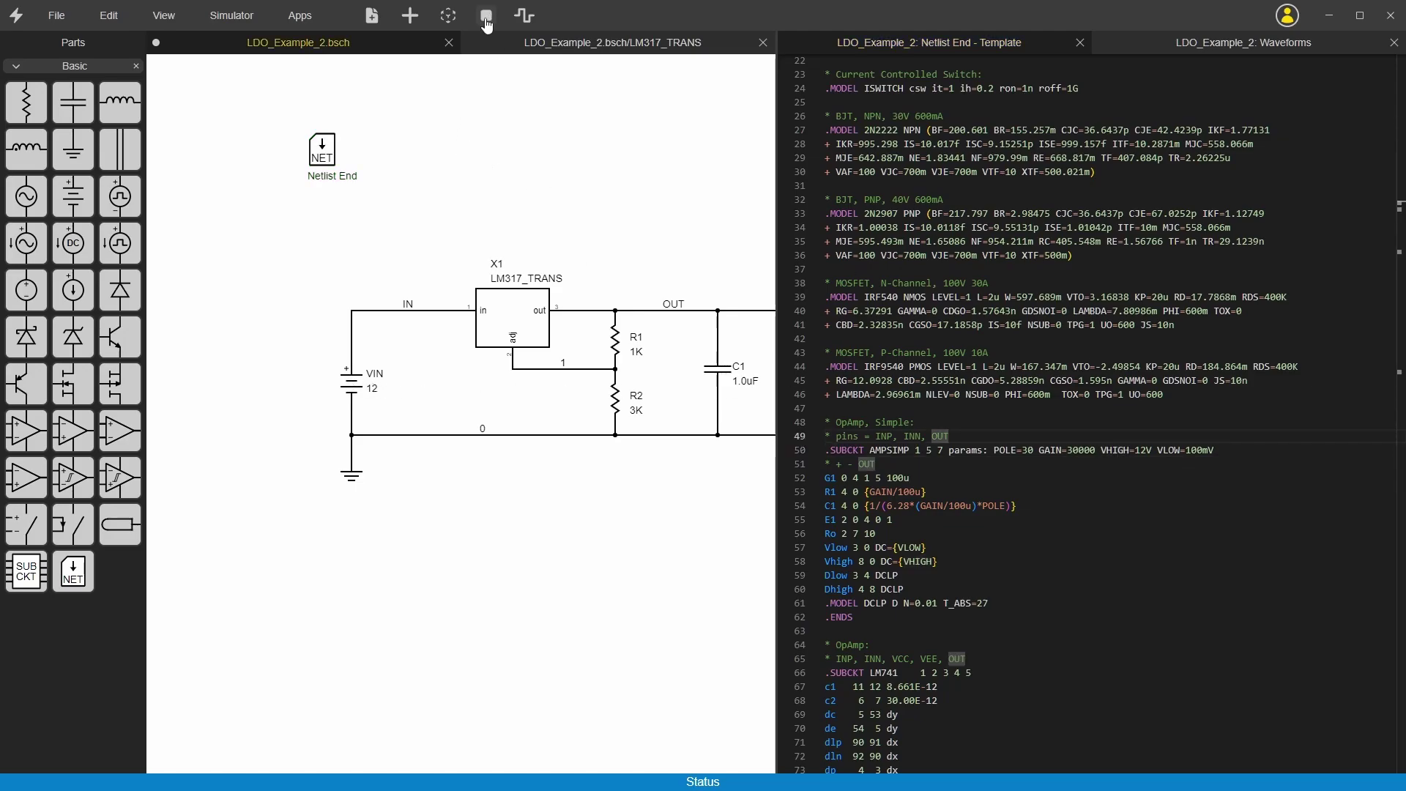
pyautogui.click(486, 15)
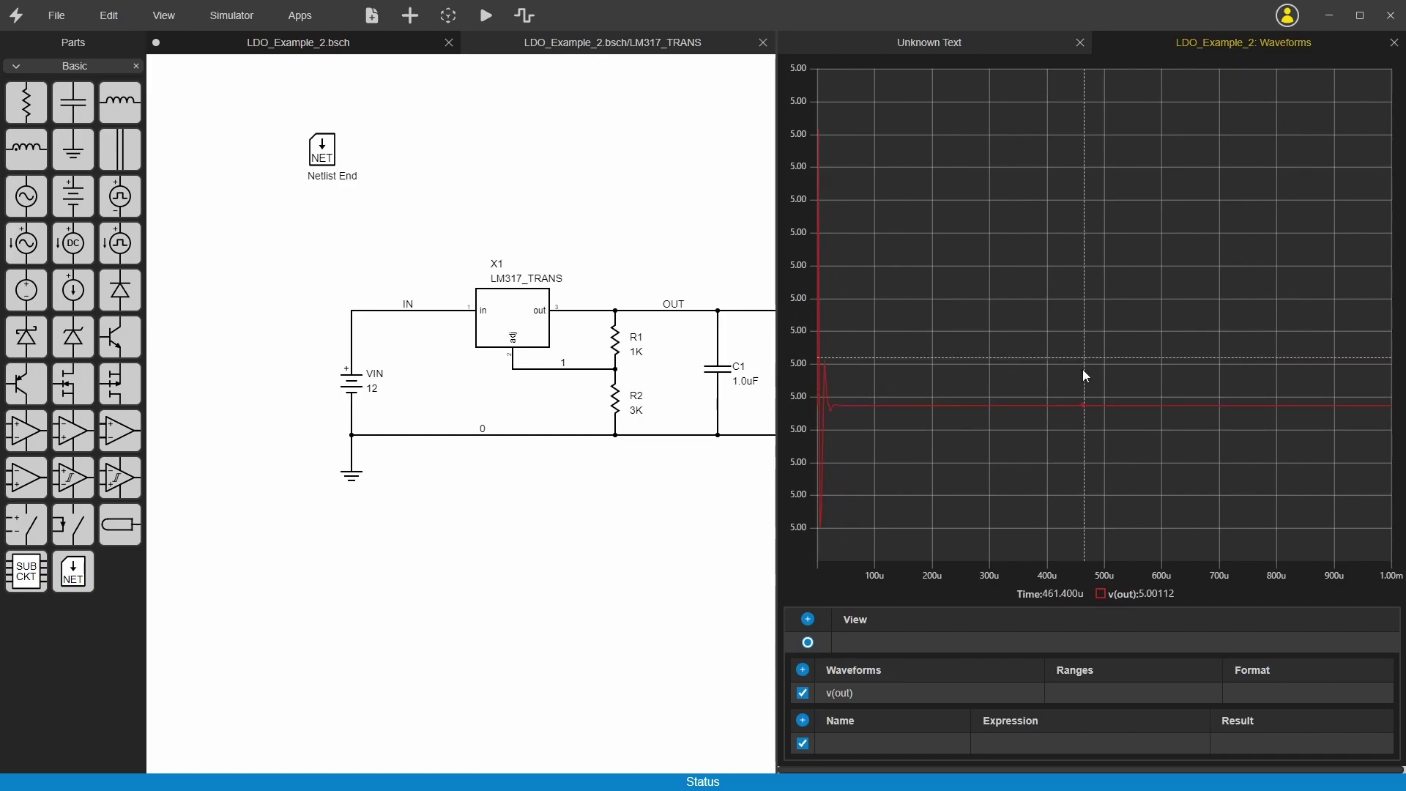
pyautogui.click(1147, 693)
pyautogui.write('0,10')
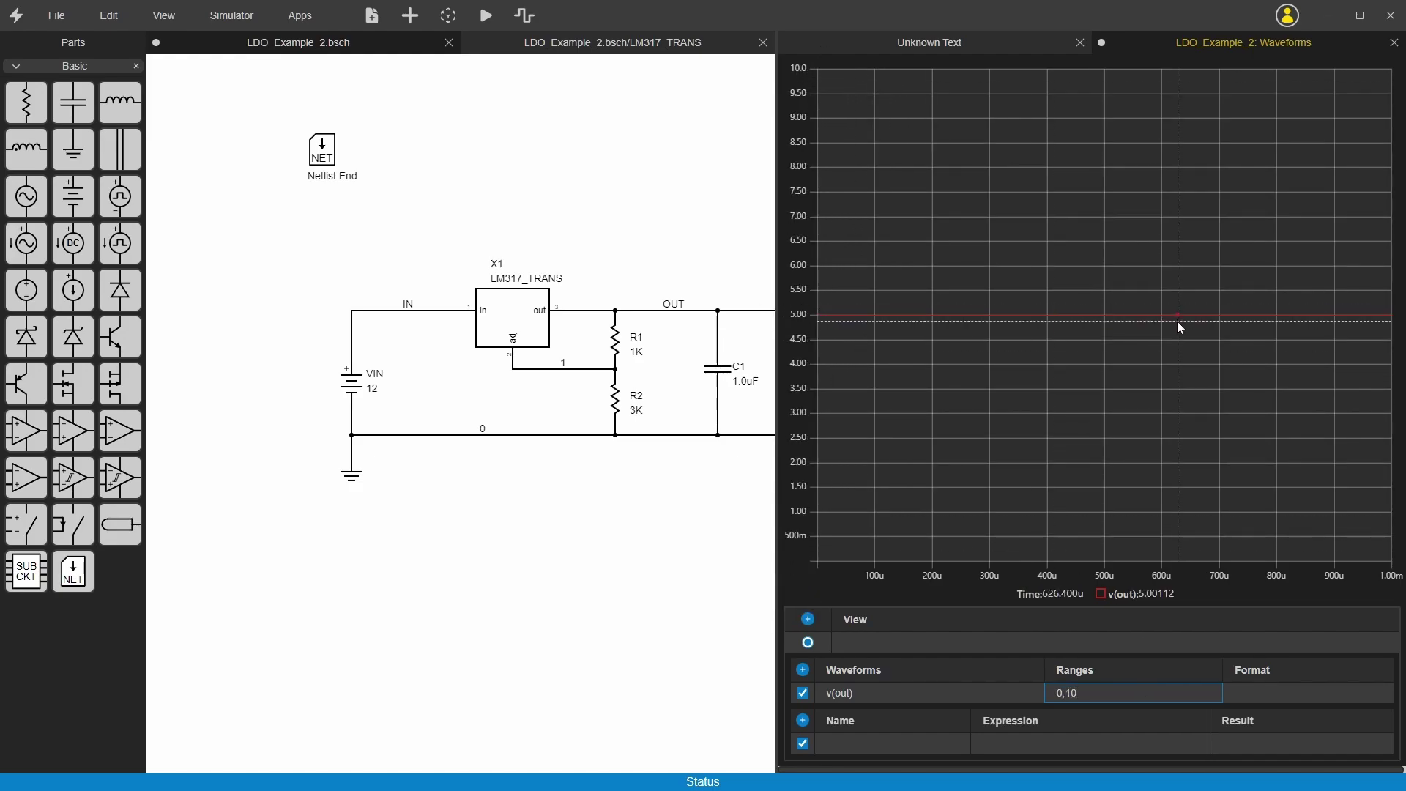
# Generate the top-level netlist and examine the .subckt LM317_TRANS block and the part lines inside it.
pyautogui.click(539, 347)
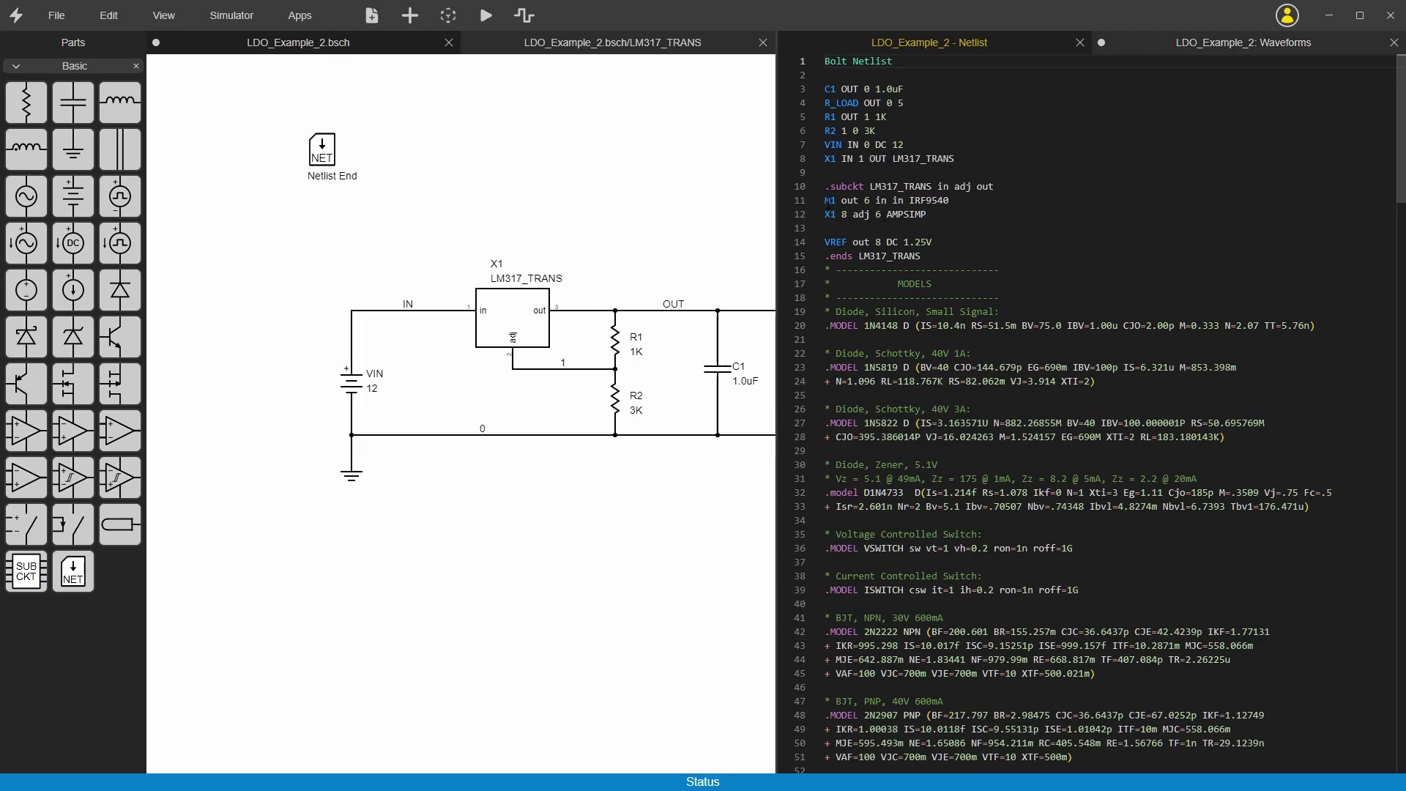
pyautogui.moveTo(825, 186); pyautogui.dragTo(923, 257)
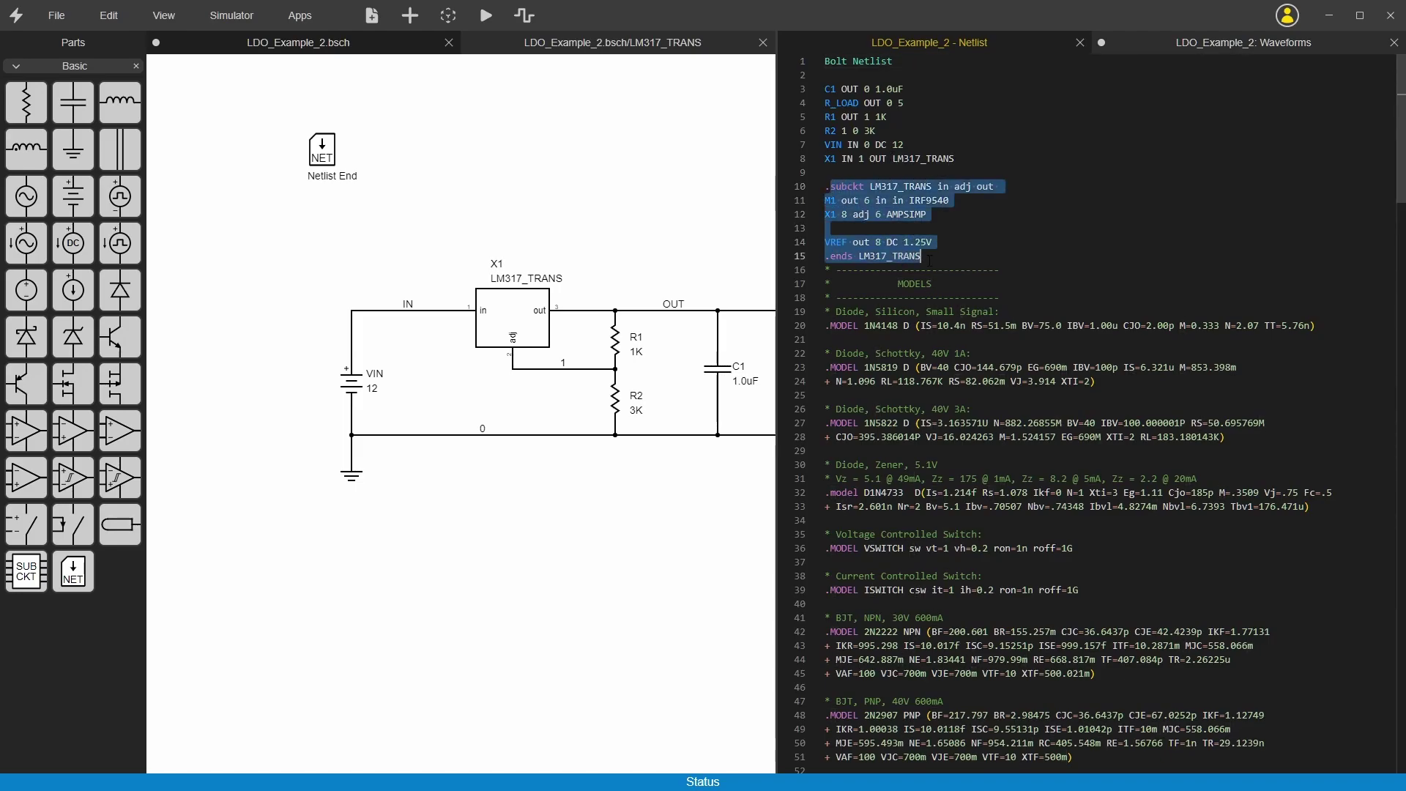
pyautogui.click(890, 186)
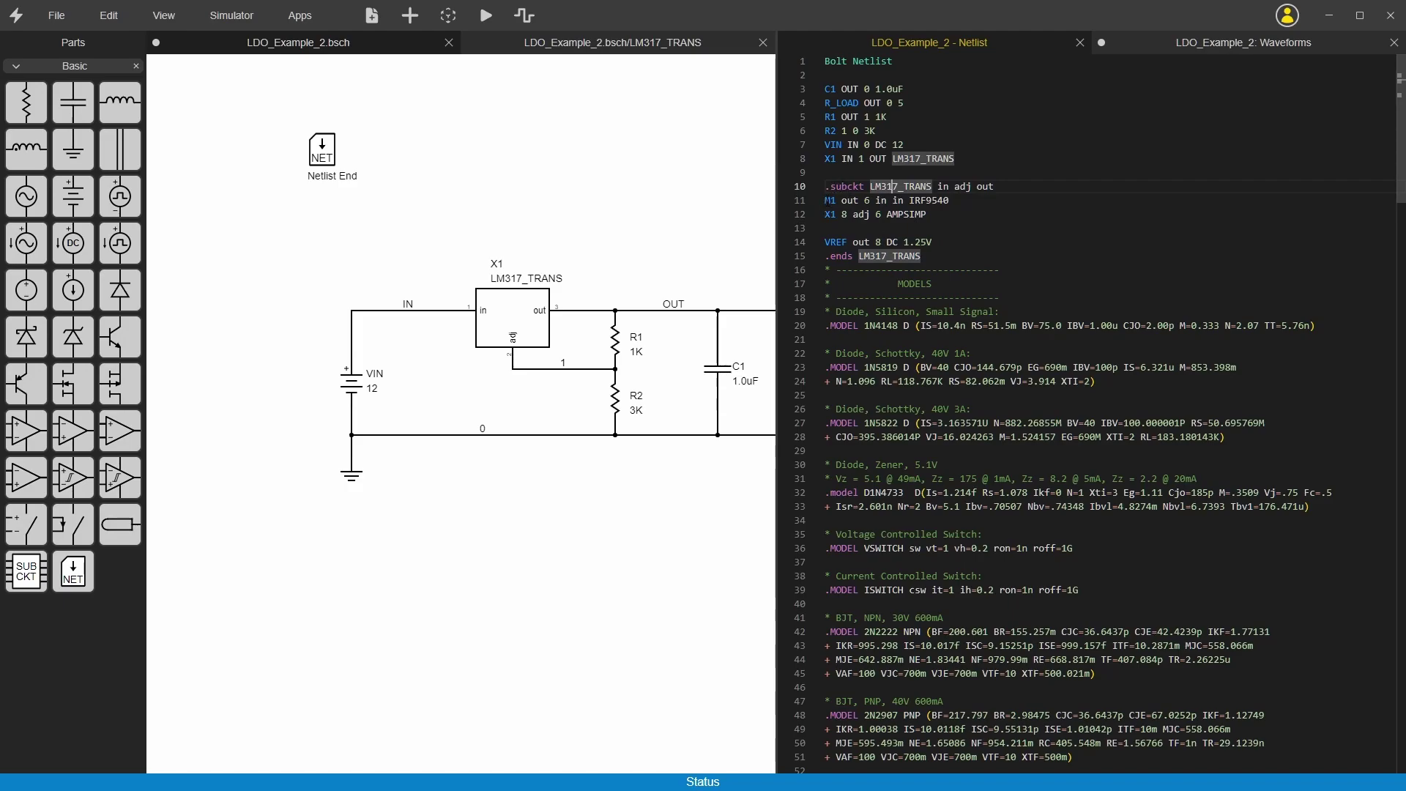
pyautogui.moveTo(824, 201); pyautogui.dragTo(927, 242)
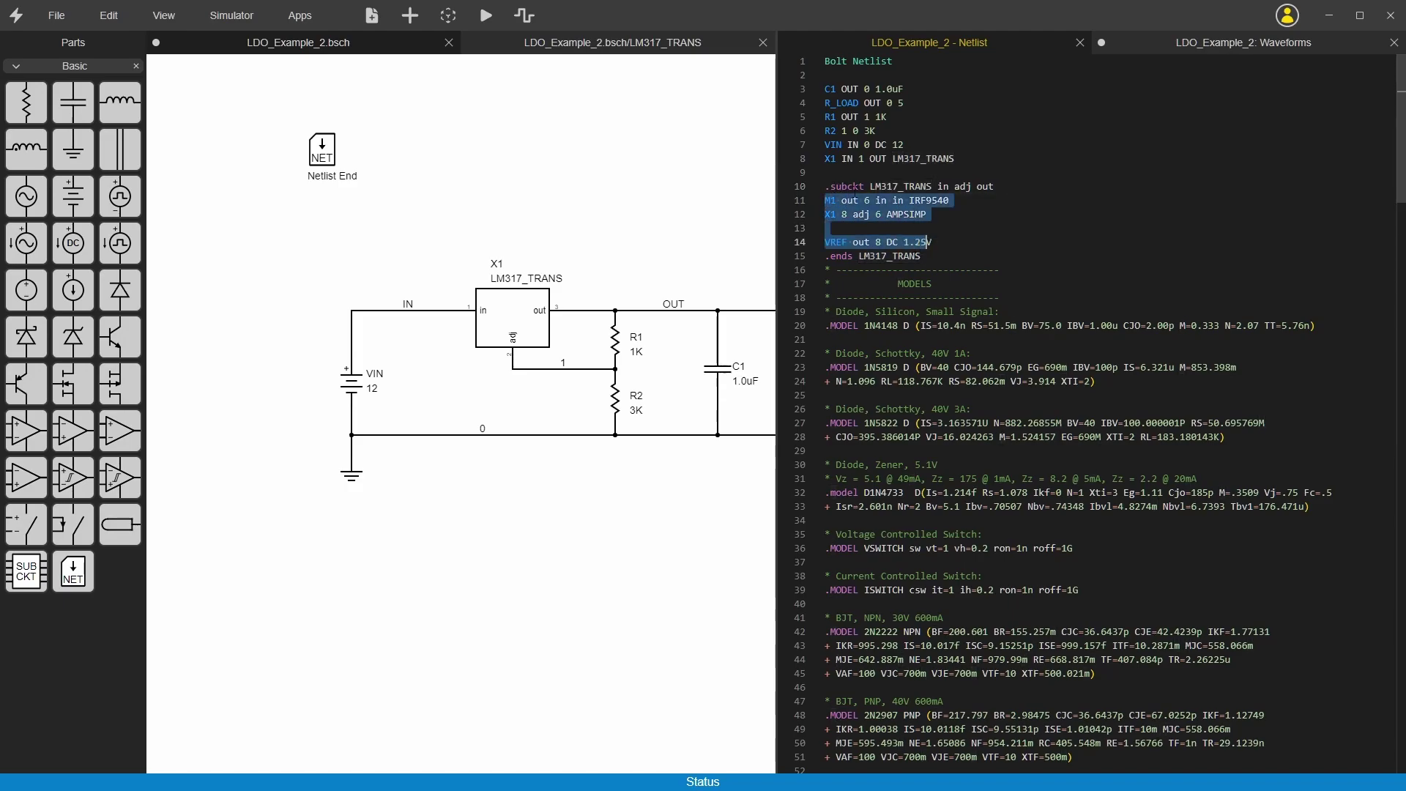
pyautogui.click(862, 186)
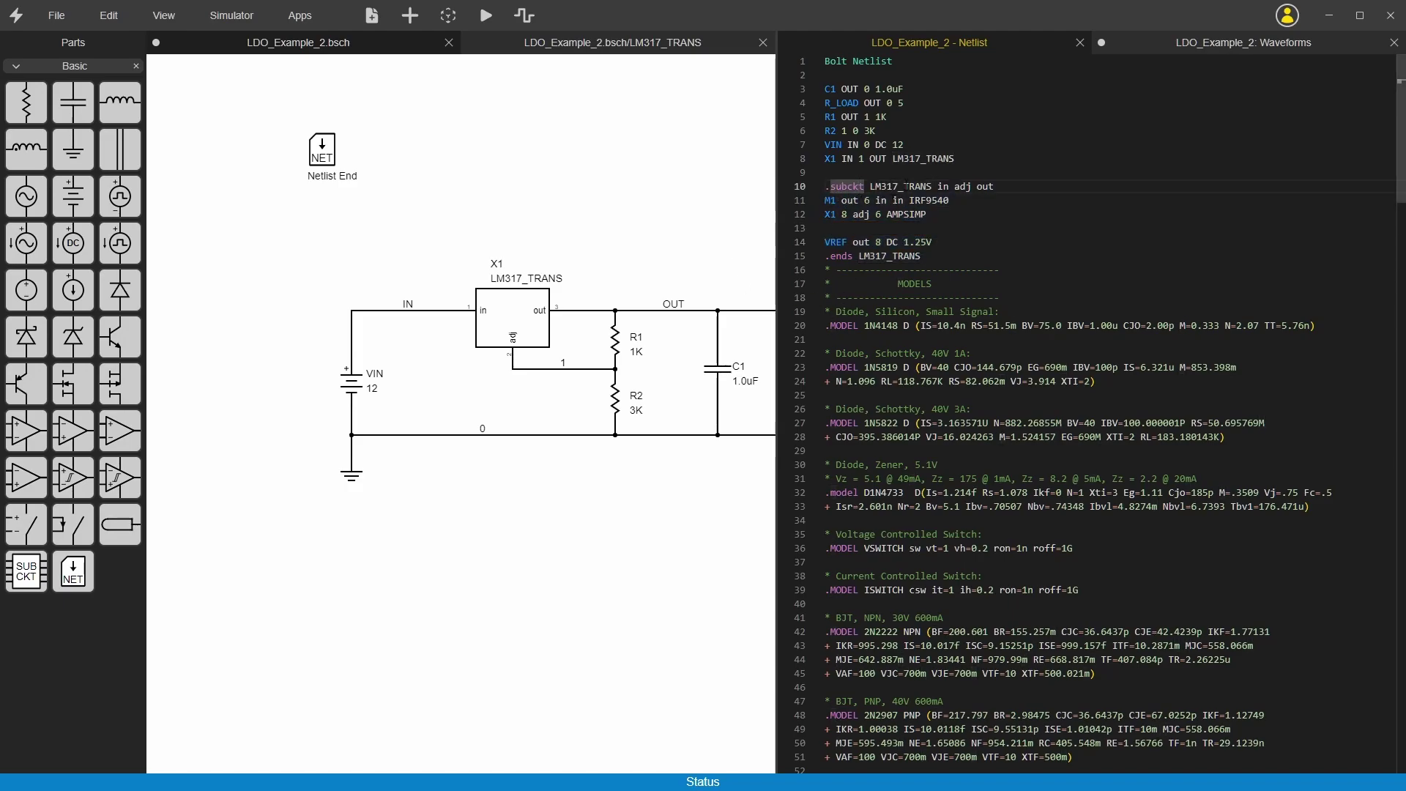
# Trace the in, adj and out pins of the LM317_TRANS subcircuit through its part lines in the netlist.
pyautogui.click(941, 186)
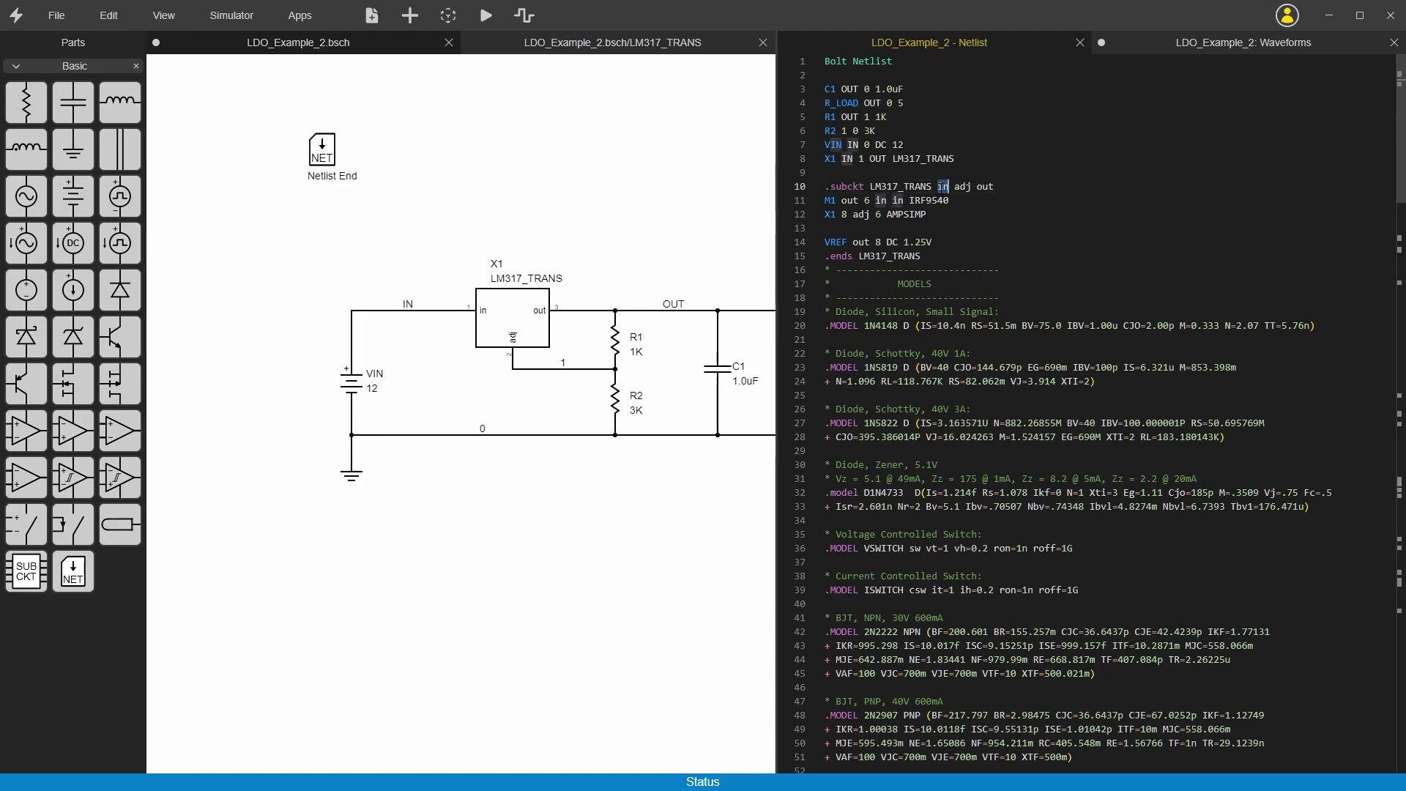
pyautogui.click(881, 200)
pyautogui.click(897, 200)
pyautogui.press('Up')
pyautogui.hotkey('ctrl', 'Right')
pyautogui.hotkey('ctrl', 'Right')
pyautogui.hotkey('ctrl', 'Right')
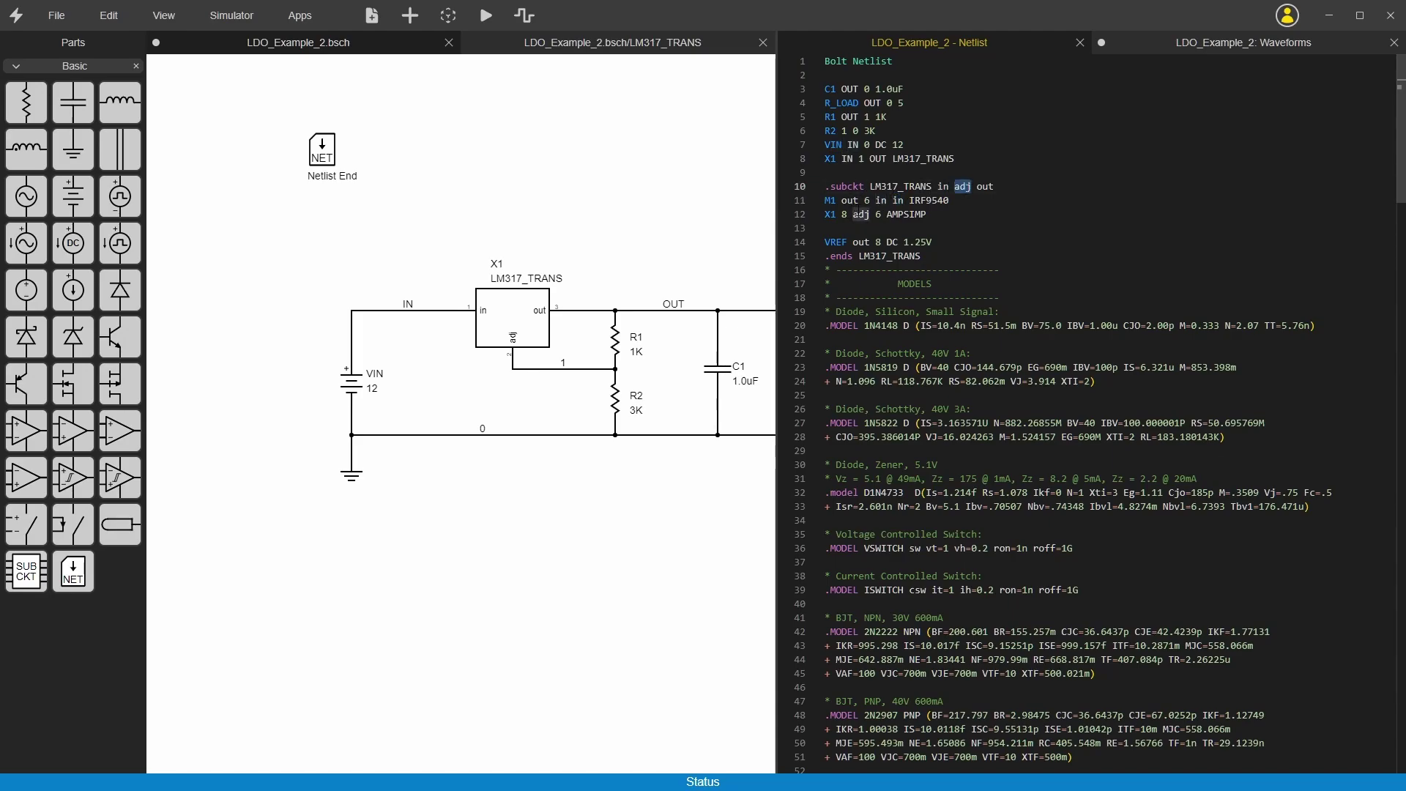
pyautogui.press('F7')
pyautogui.press('Up')
pyautogui.press('Up')
pyautogui.press('End')
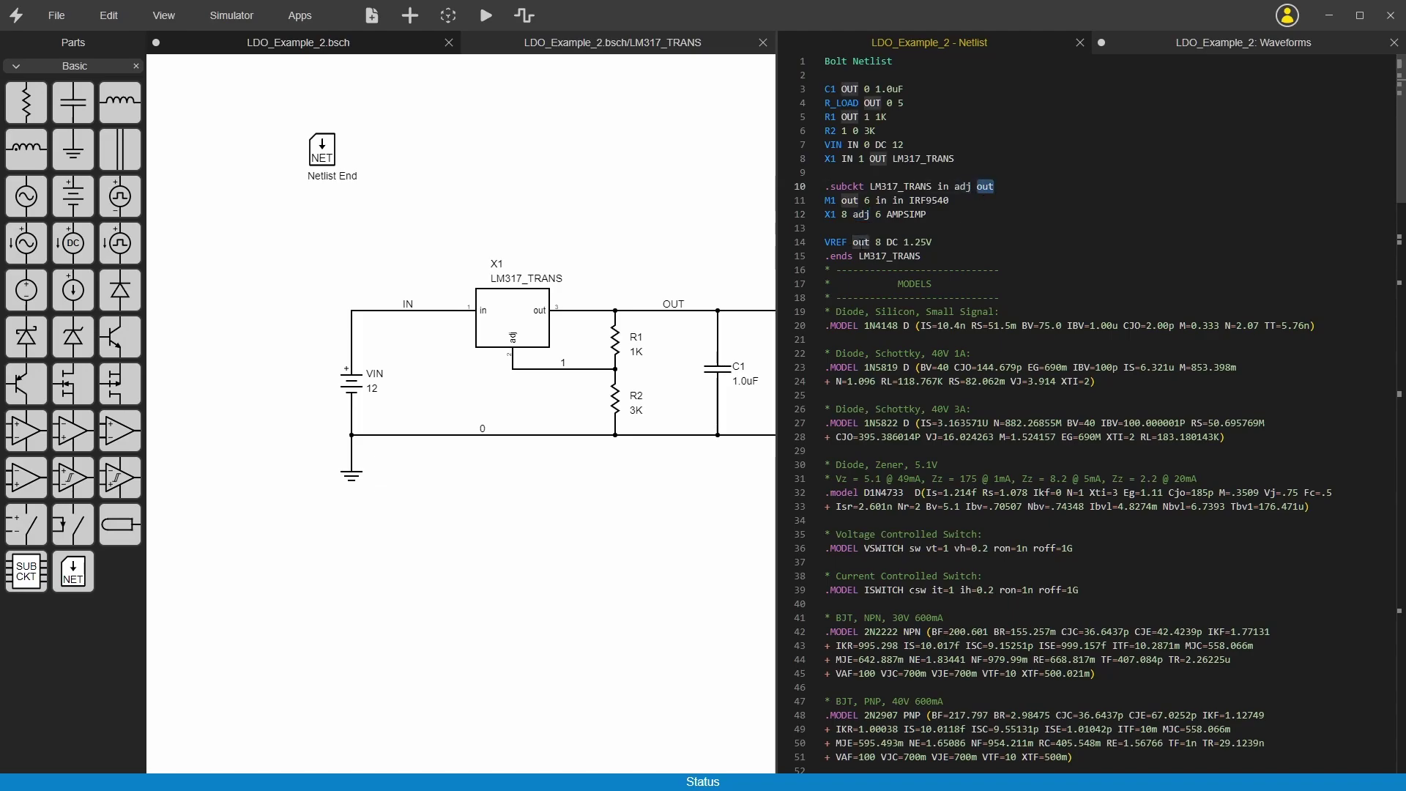
# Change the type of X1's ALL definition to Sch Direct in its part settings.
pyautogui.click(566, 201)
pyautogui.rightClick(510, 321)
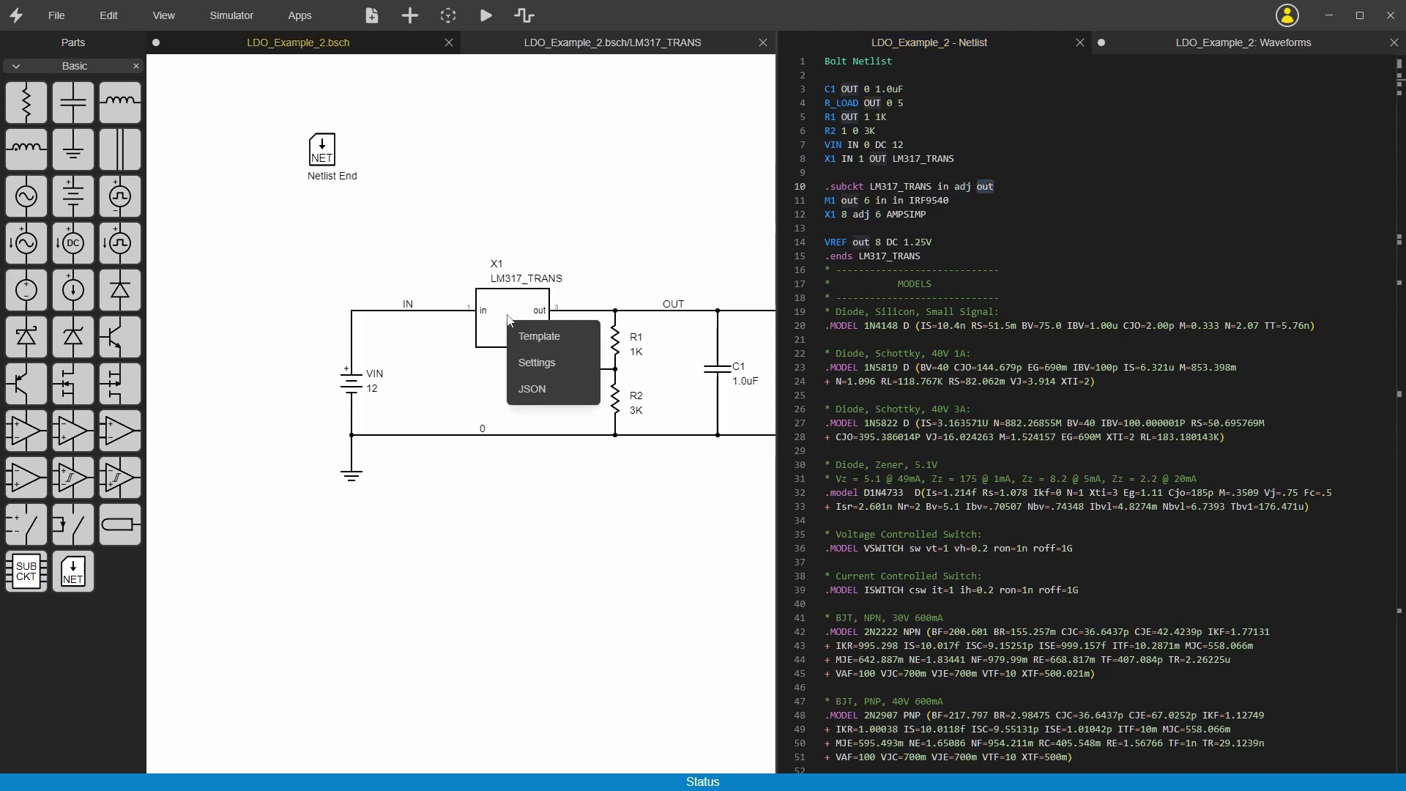
pyautogui.click(545, 364)
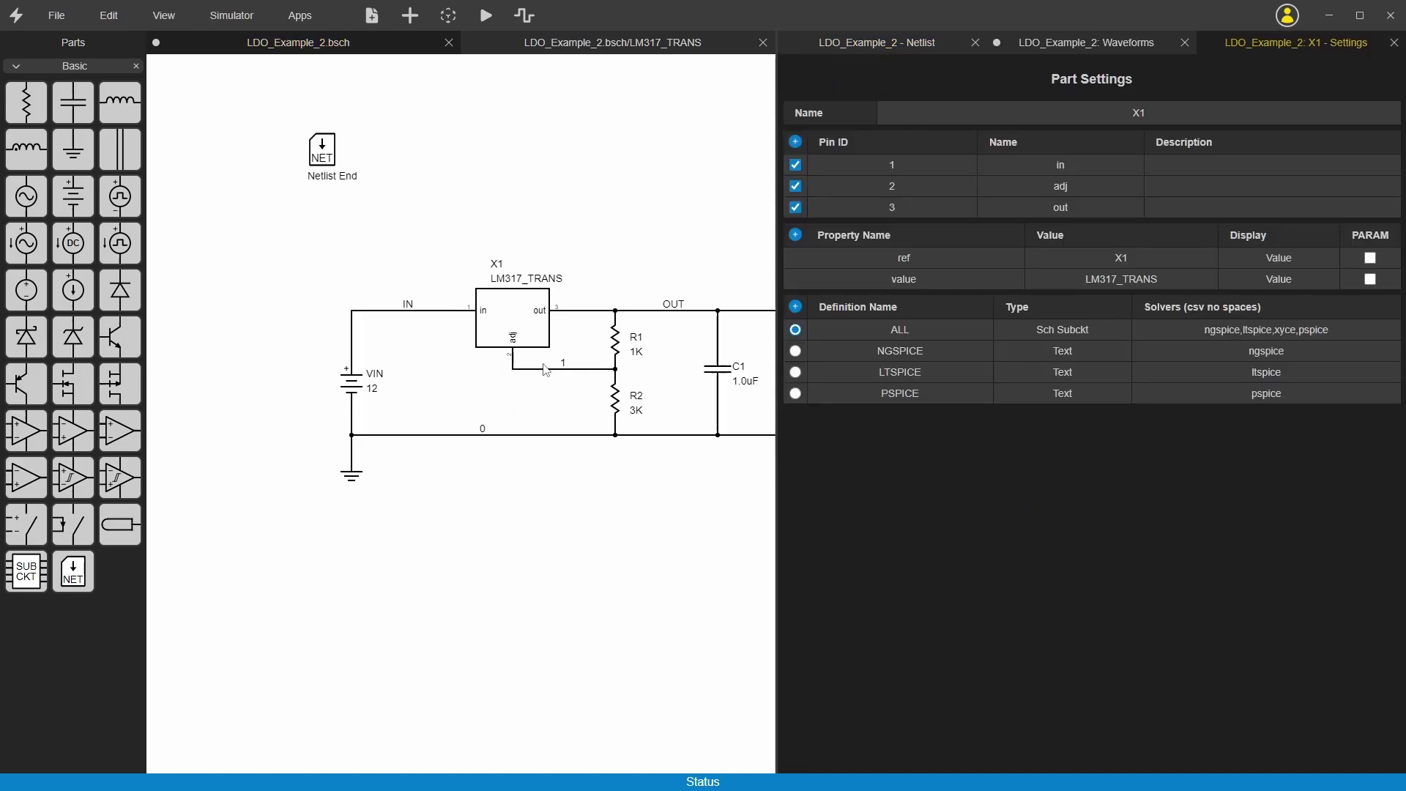
pyautogui.click(1083, 334)
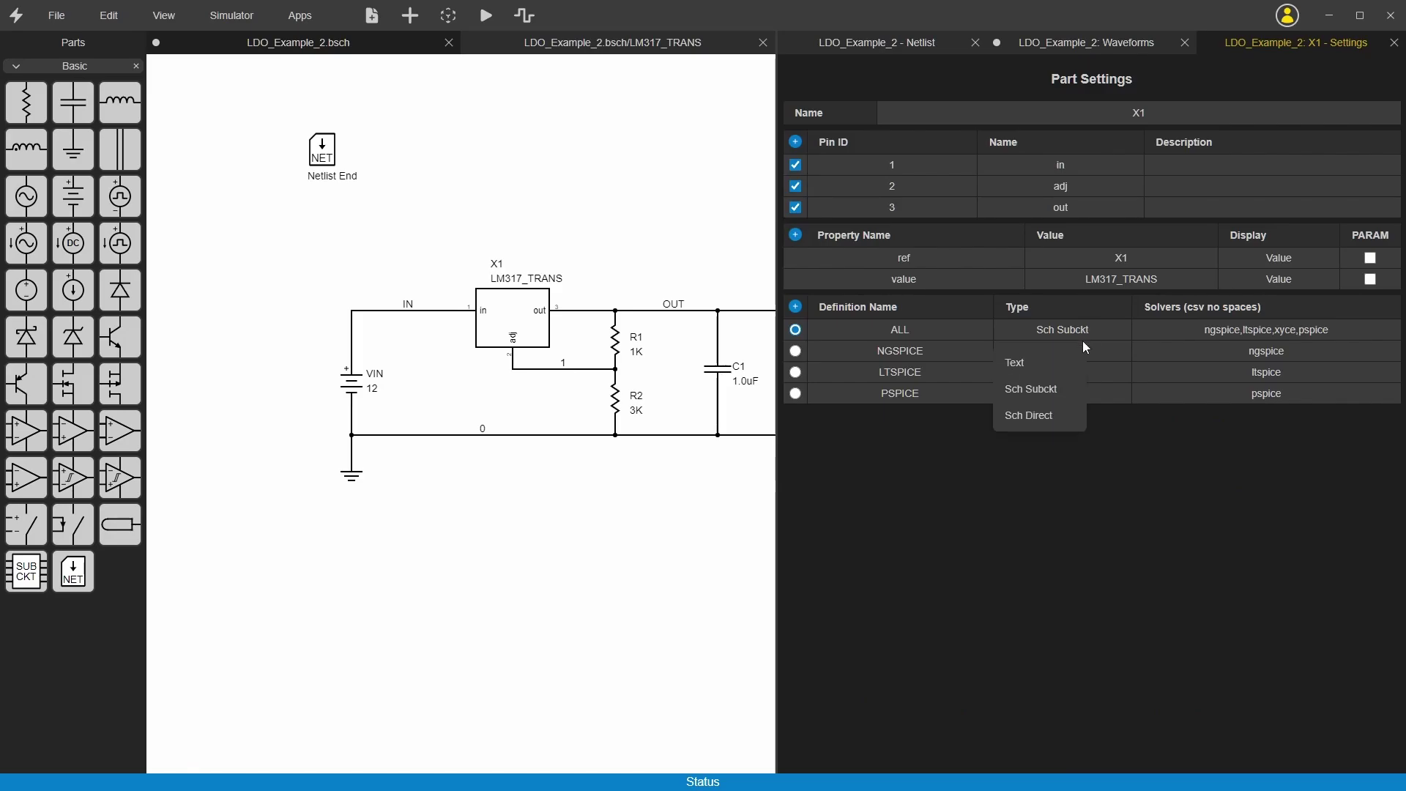
pyautogui.click(1036, 421)
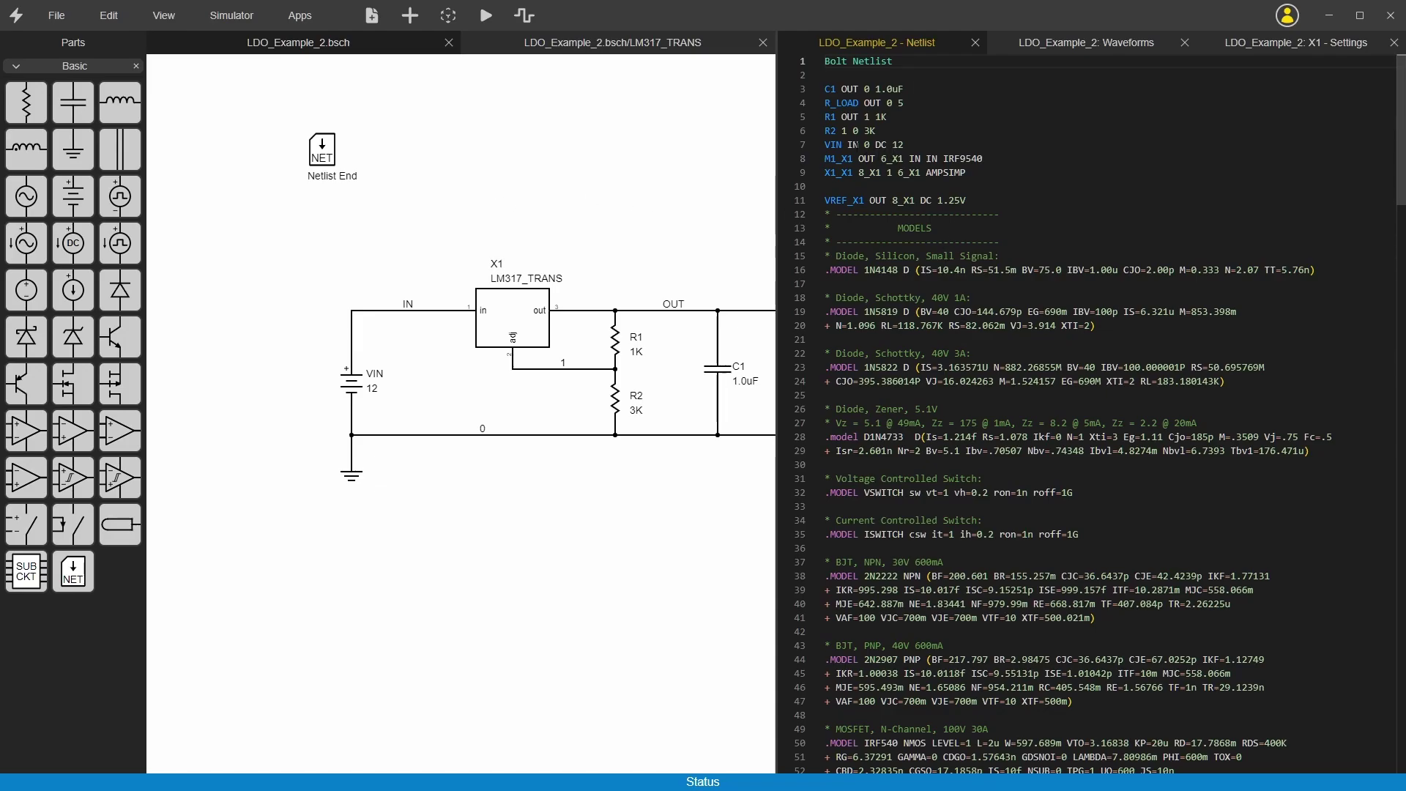
# Examine the _X1 suffixes on the part and node names from X1 in the regenerated netlist.
pyautogui.click(849, 158)
pyautogui.moveTo(853, 158); pyautogui.dragTo(835, 173)
pyautogui.click(842, 173)
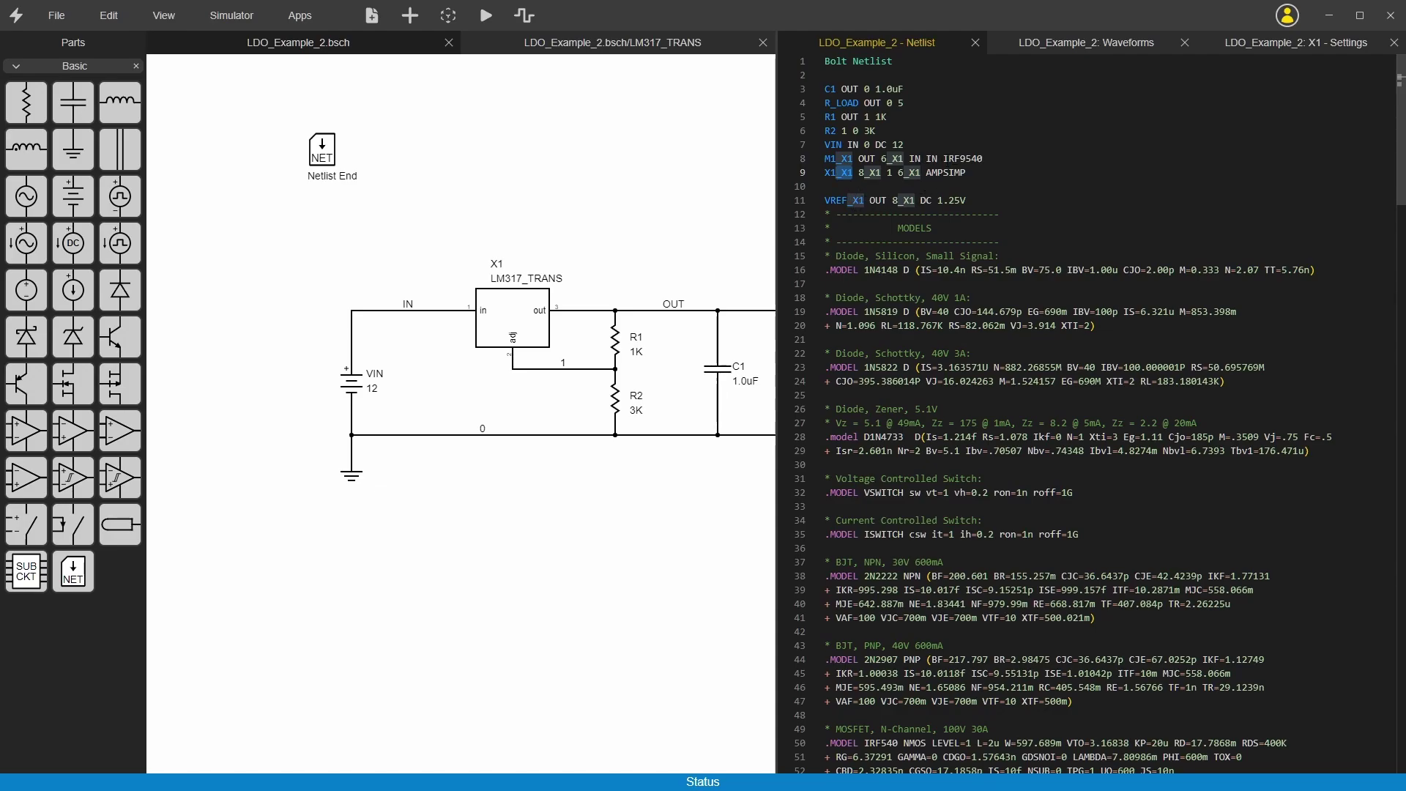
pyautogui.click(922, 146)
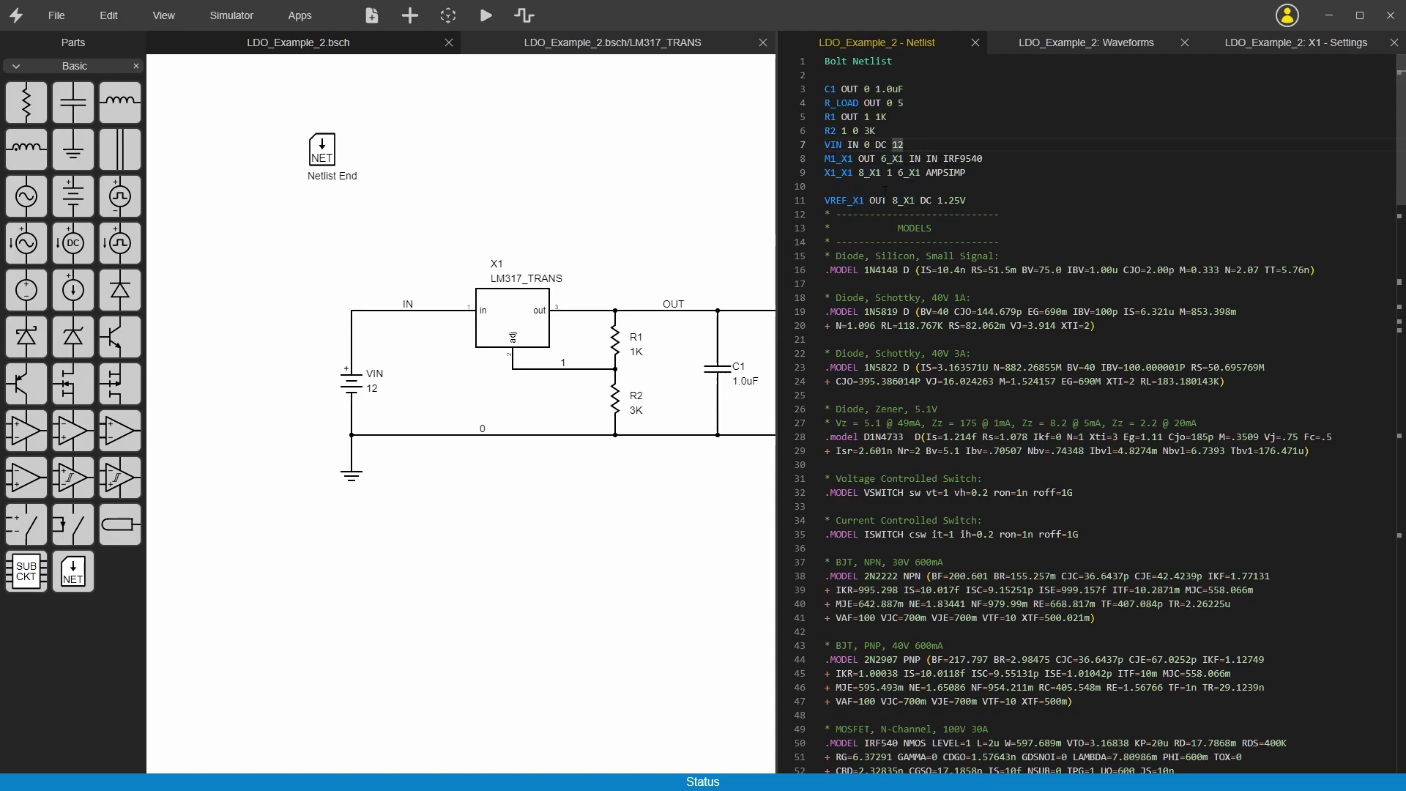
pyautogui.doubleClick(891, 159)
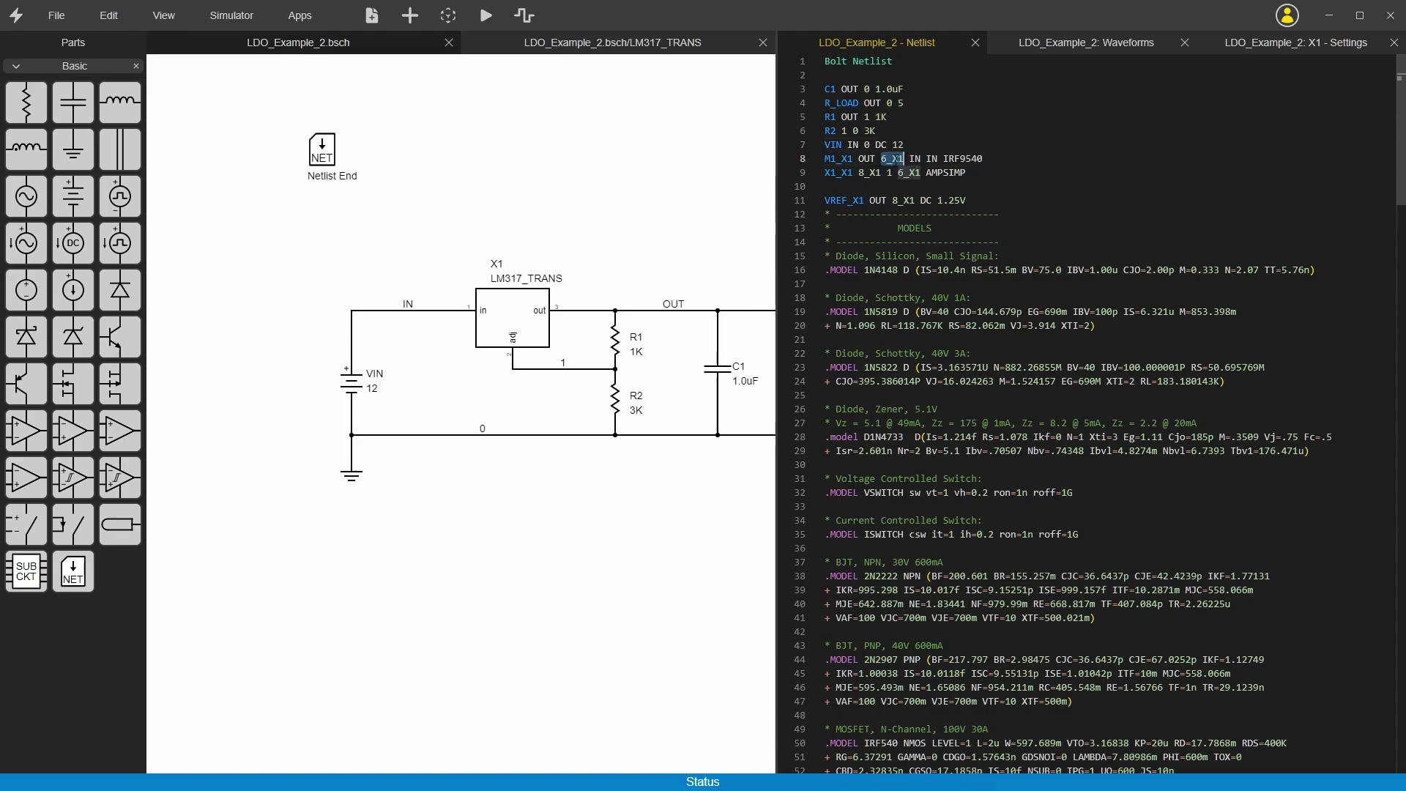
pyautogui.moveTo(904, 159); pyautogui.dragTo(887, 159)
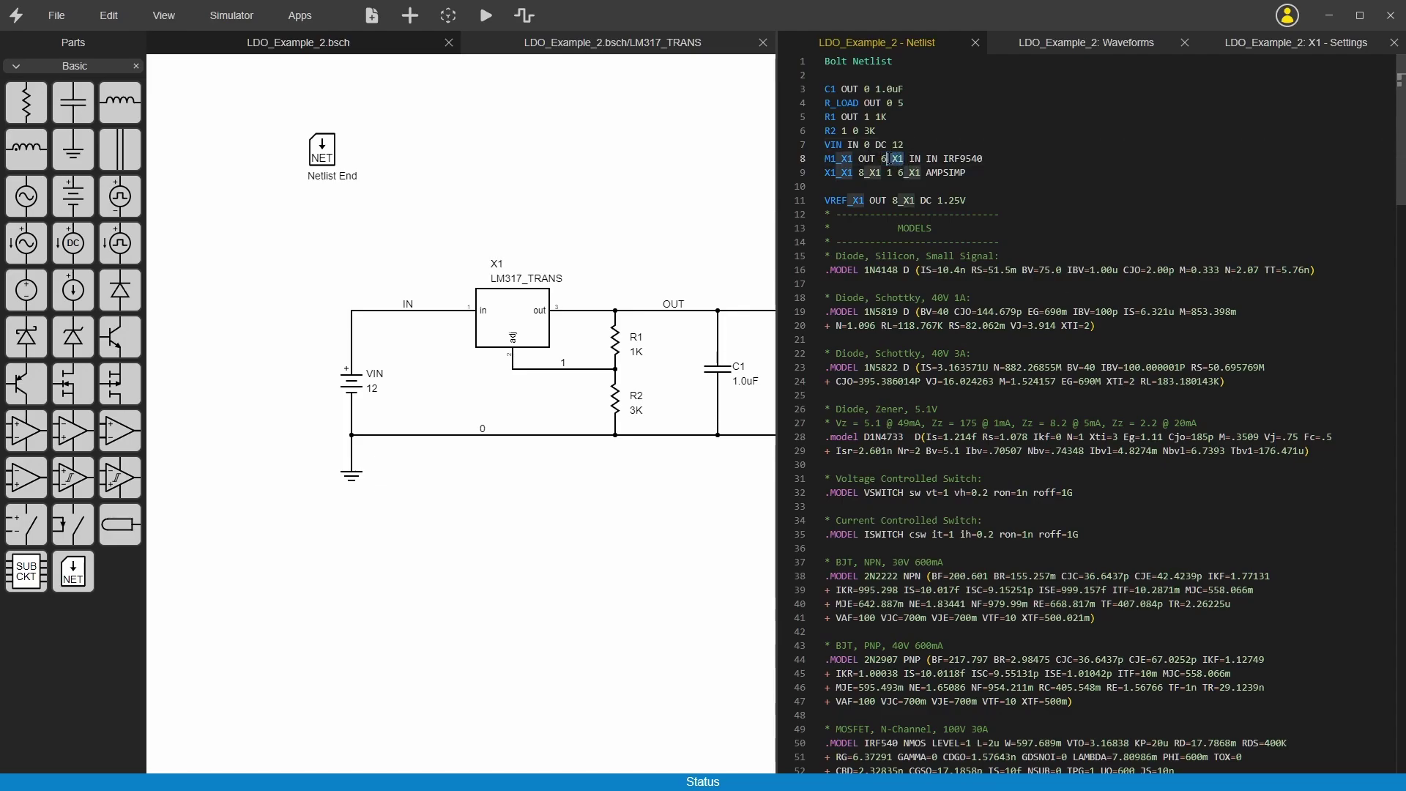
# Run the simulation from the top-level schematic and regenerate its netlist.
pyautogui.click(593, 203)
pyautogui.click(485, 17)
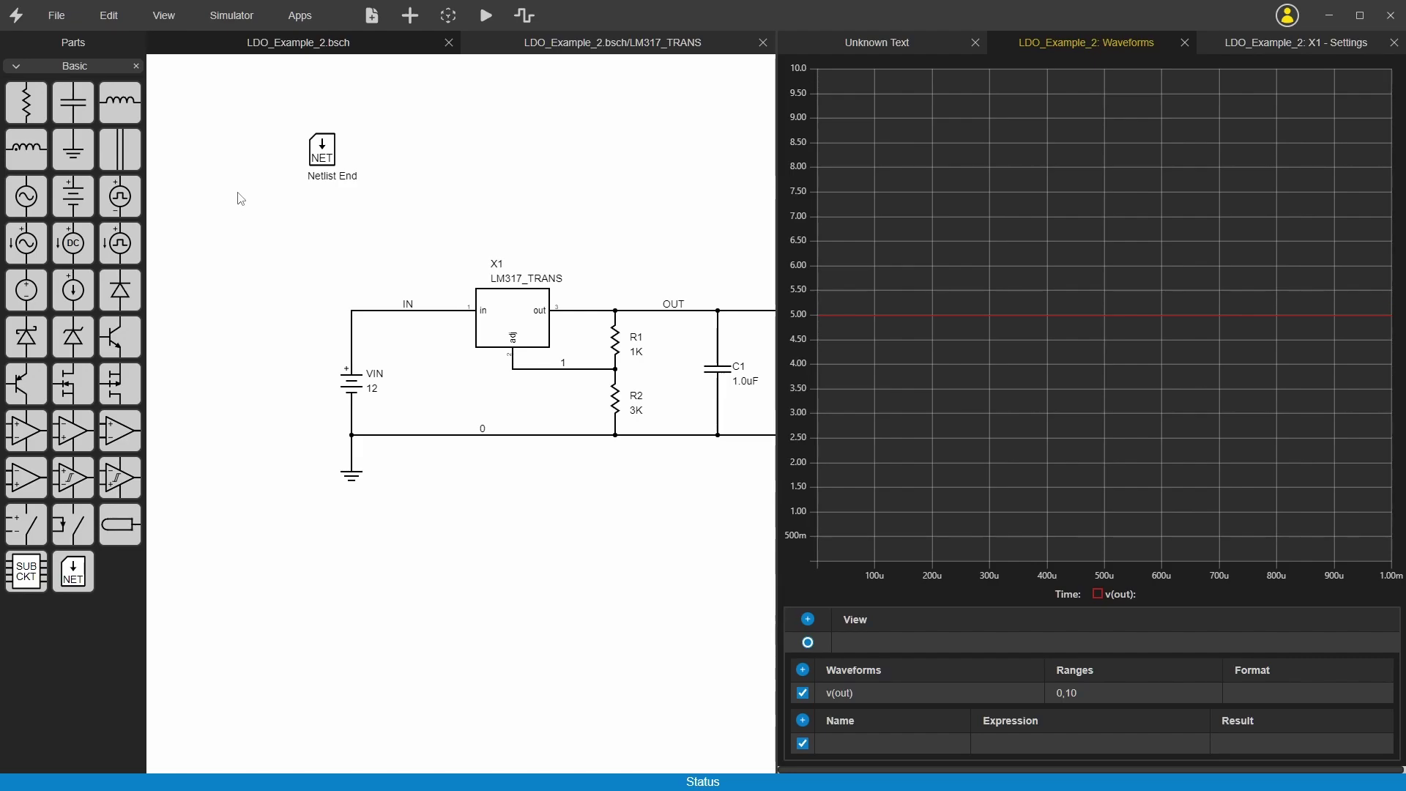
pyautogui.click(448, 20)
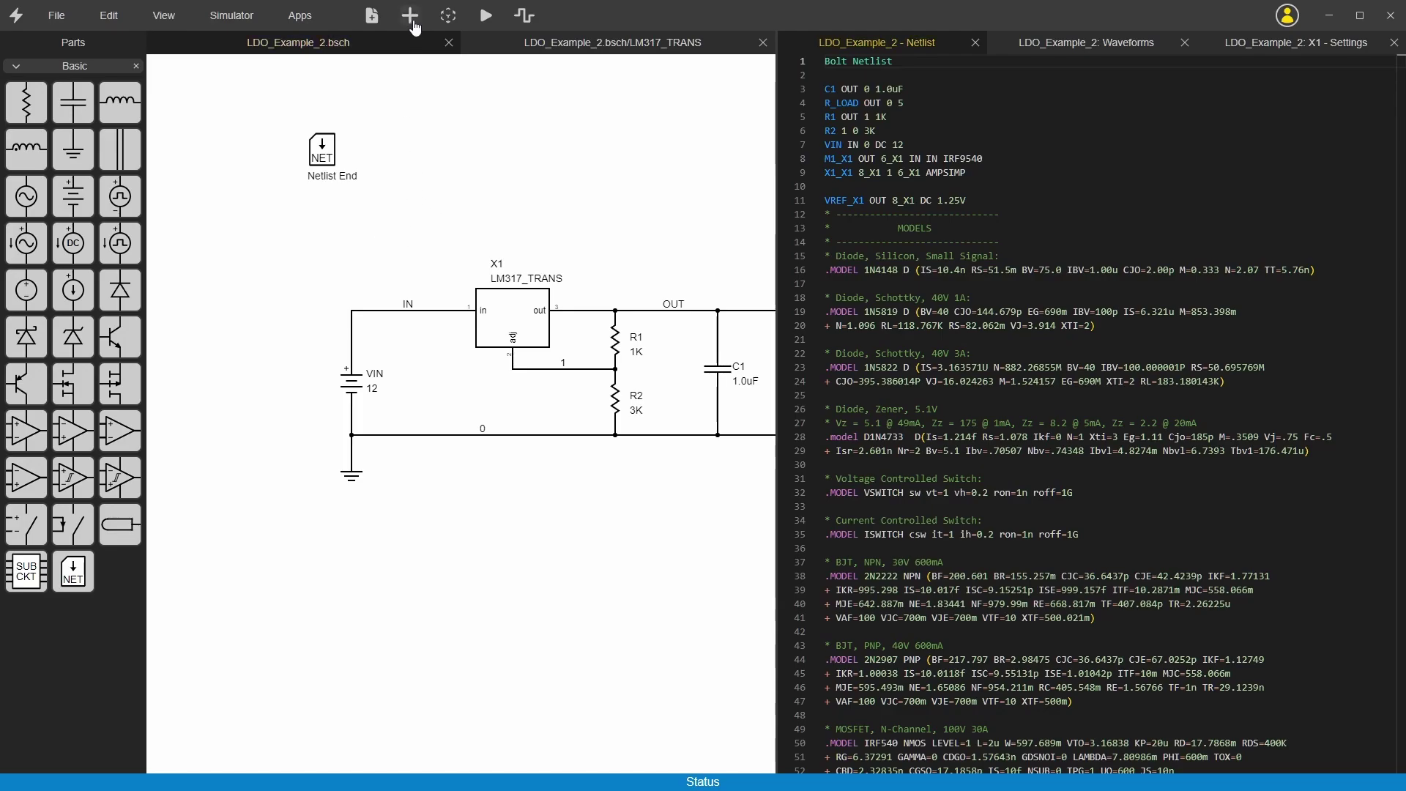
pyautogui.click(449, 18)
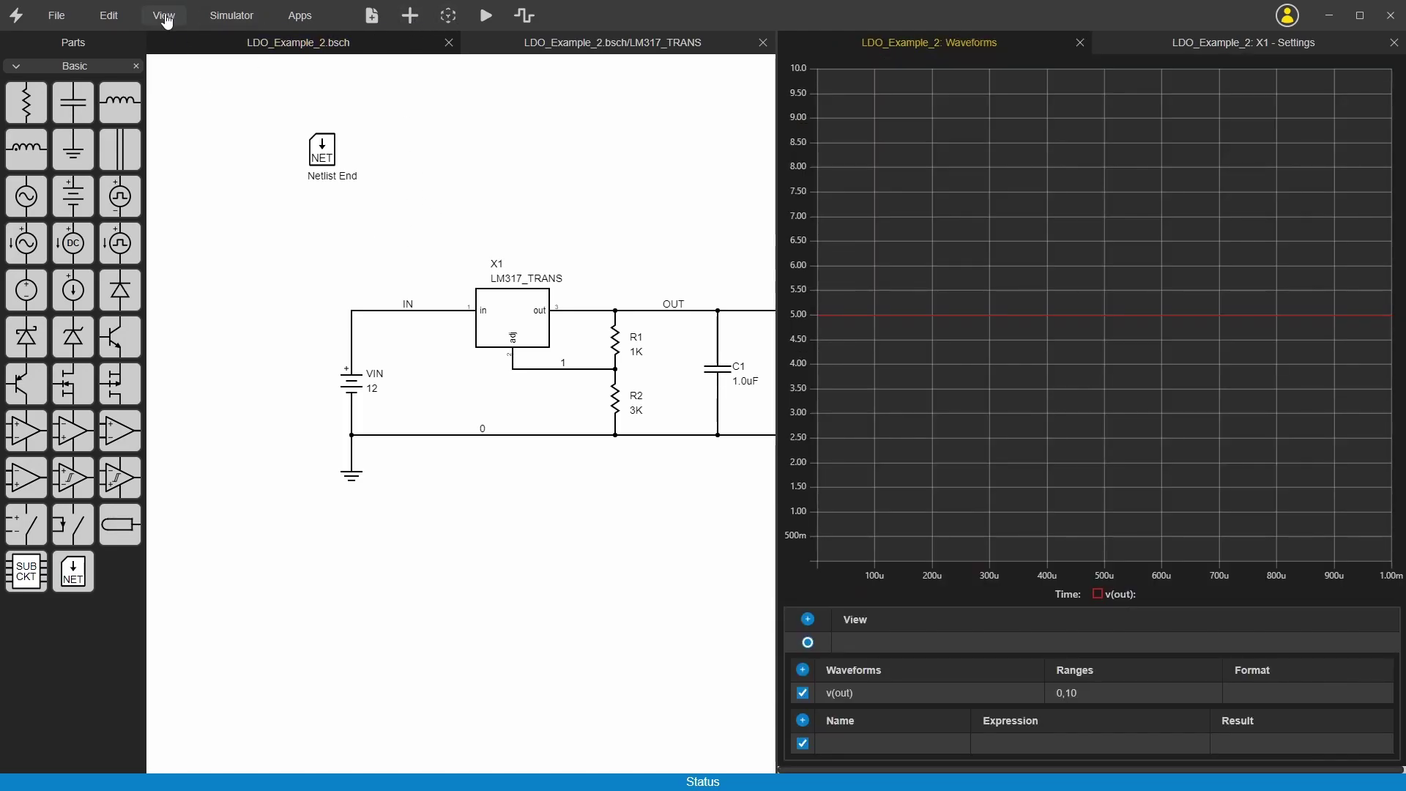
pyautogui.click(245, 16)
pyautogui.click(517, 168)
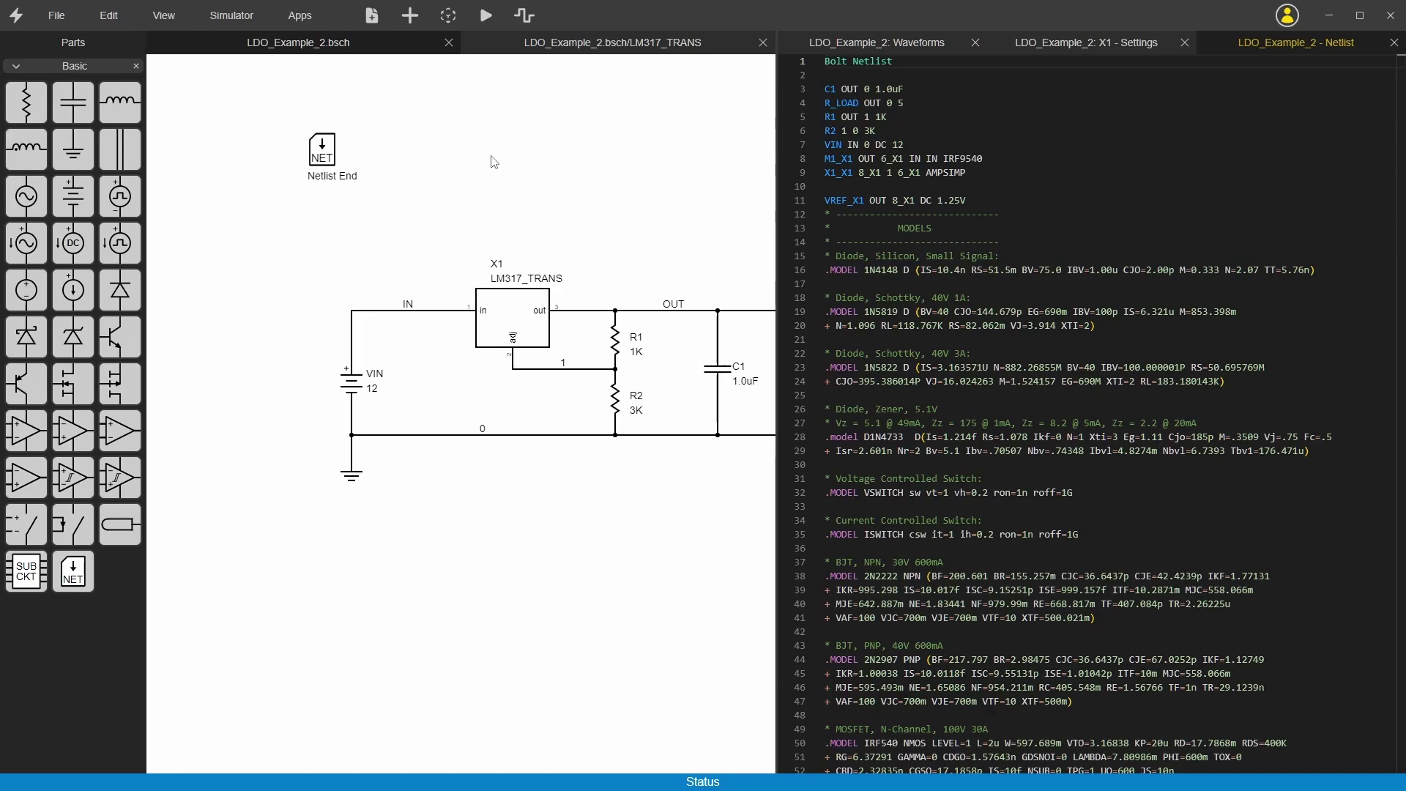
# Close the results pane and try moving X1 and R_LOAD and adding a pulse current source, a capacitor and an IRF9540 MOSFET to the schematic.
pyautogui.hotkey('ctrl', 'w')
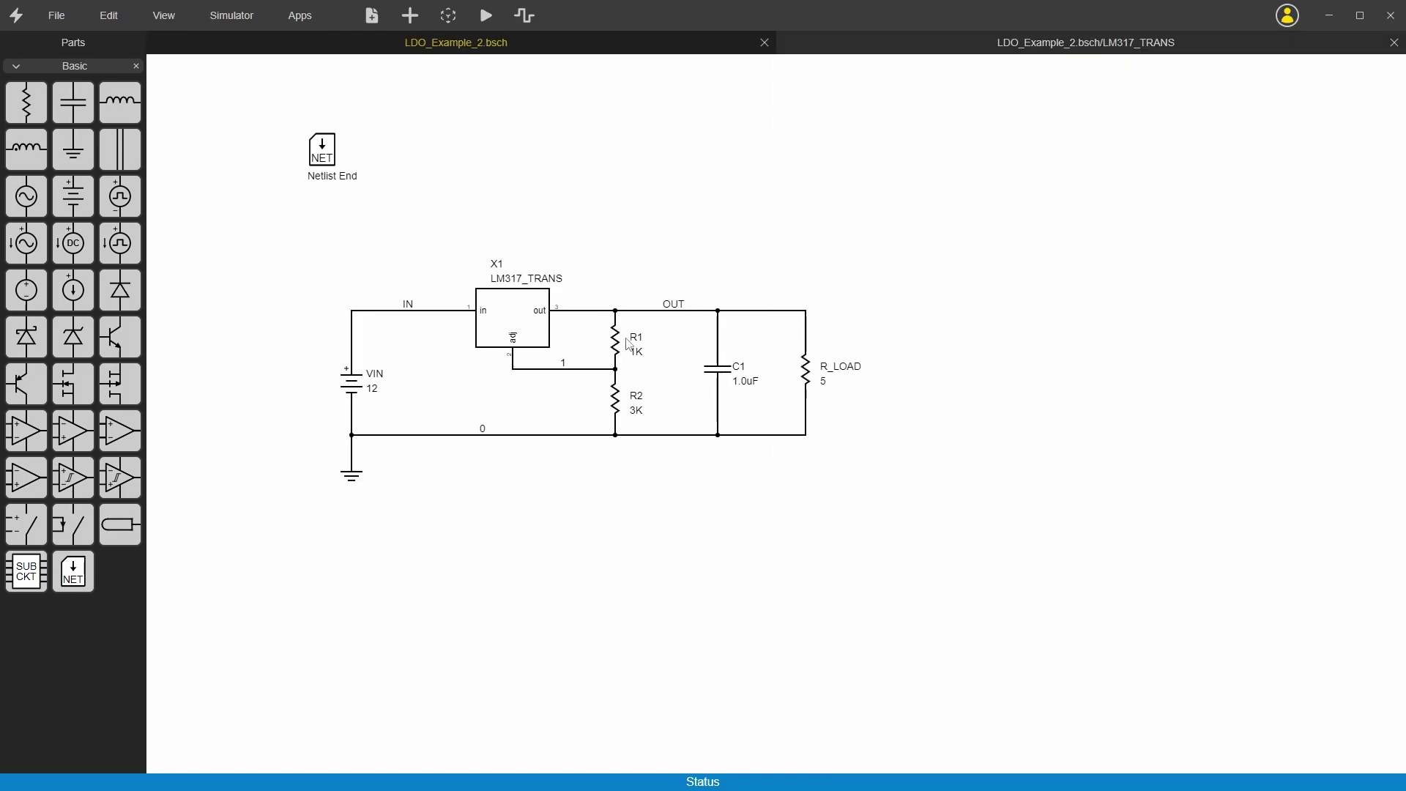
pyautogui.moveTo(509, 320); pyautogui.dragTo(467, 326)
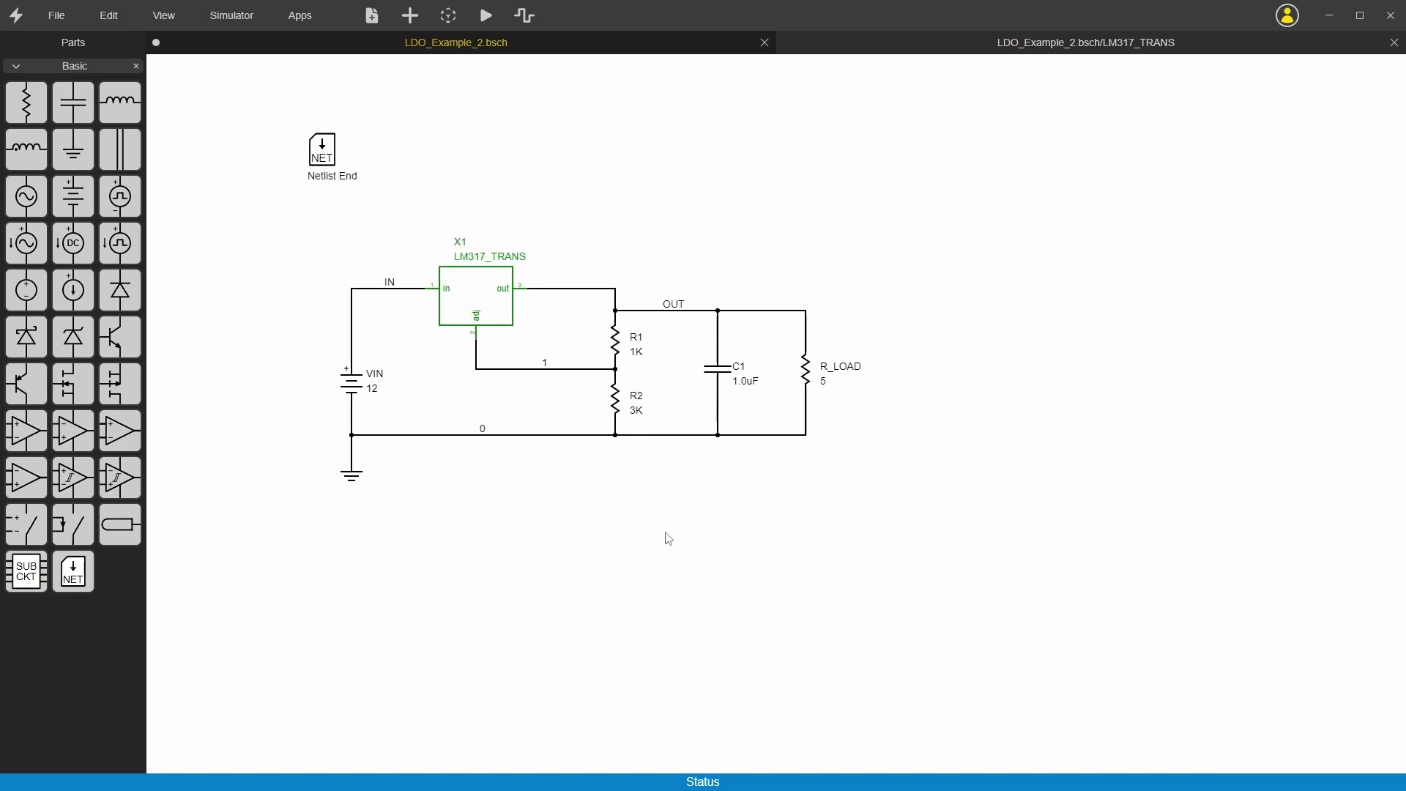
pyautogui.moveTo(805, 374); pyautogui.dragTo(835, 374)
pyautogui.moveTo(120, 243); pyautogui.dragTo(612, 149)
pyautogui.press('r')
pyautogui.press('r')
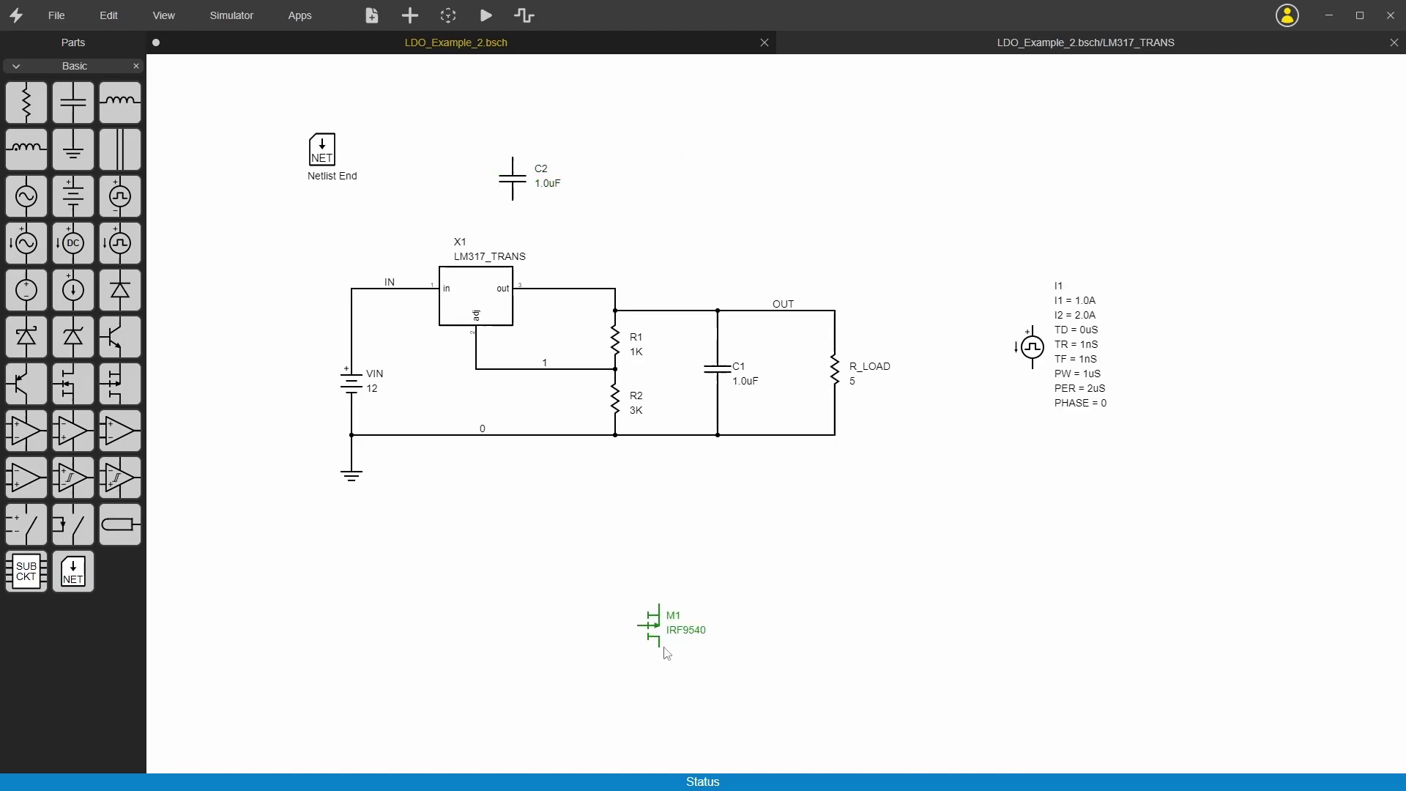
pyautogui.press('r')
pyautogui.press('r')
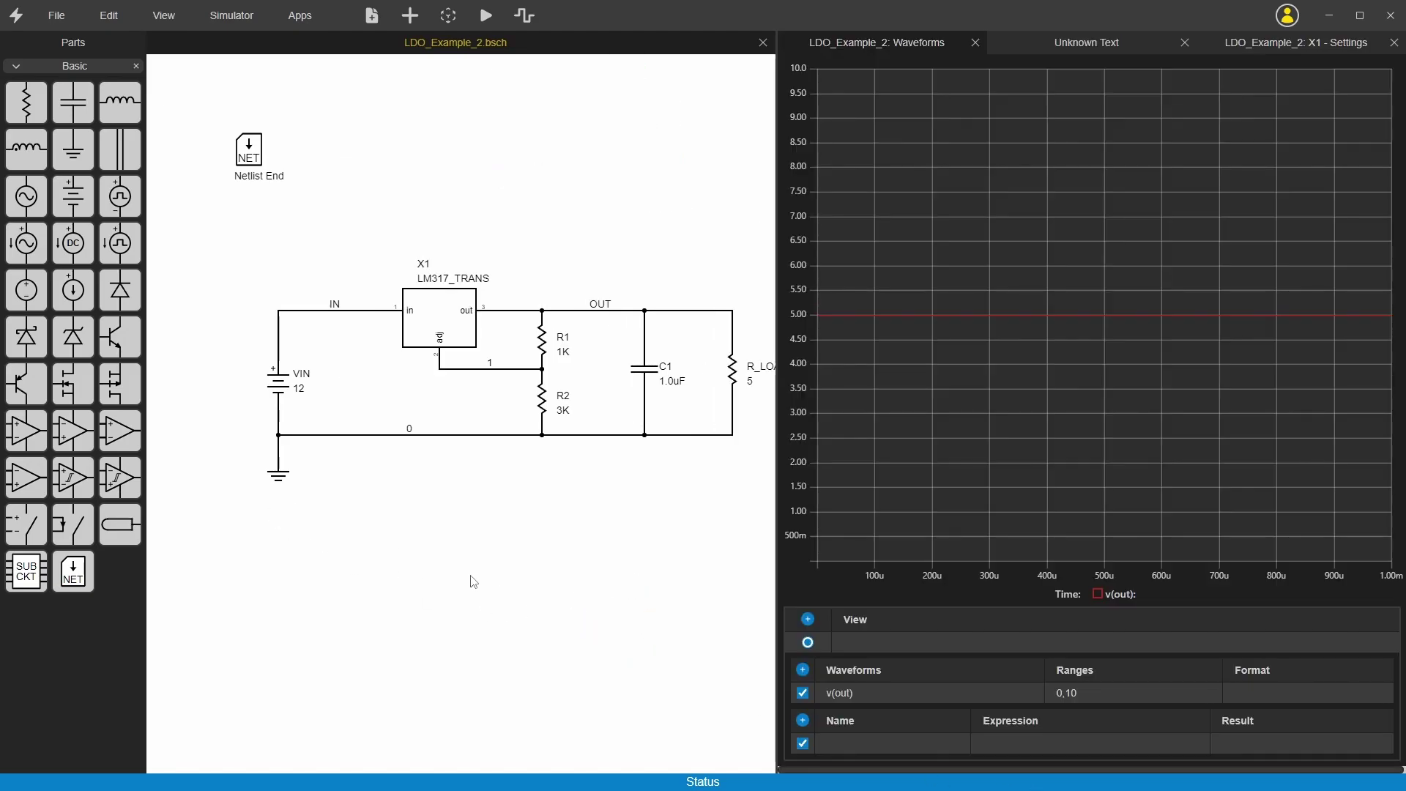
# Change the type of X1's ALL definition to Sch Subckt in its part settings and rerun the simulation.
pyautogui.doubleClick(845, 694)
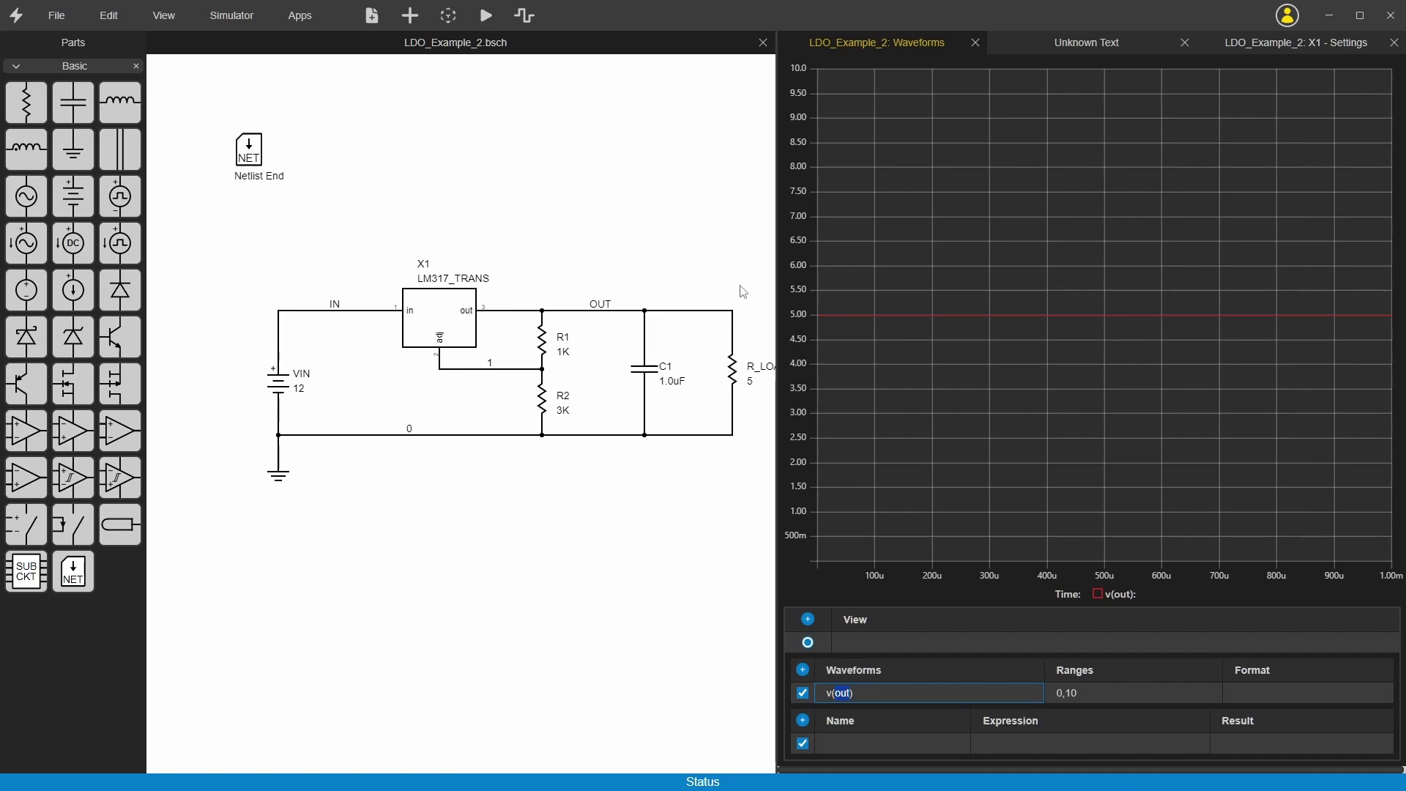
pyautogui.rightClick(441, 319)
pyautogui.click(486, 364)
pyautogui.click(1047, 333)
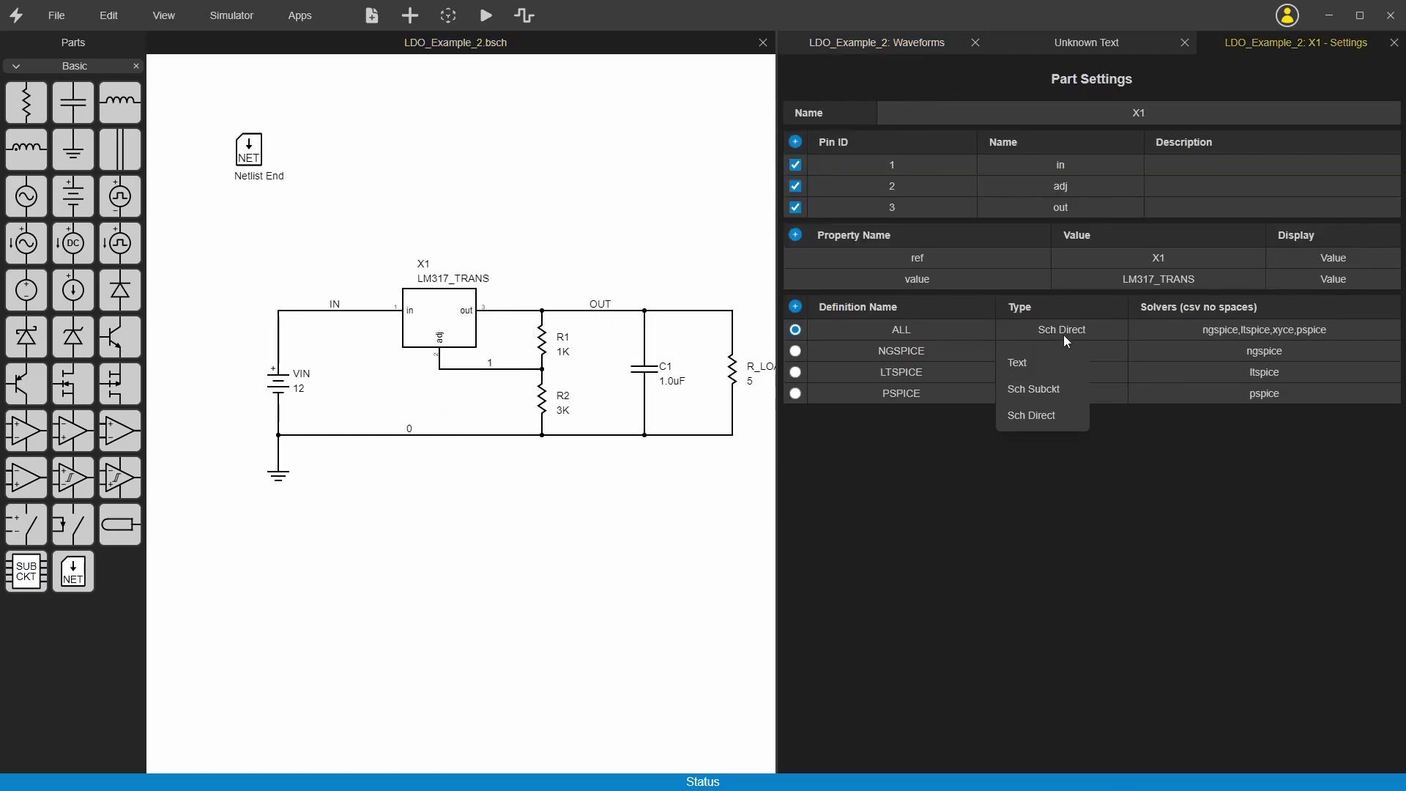
pyautogui.click(1052, 387)
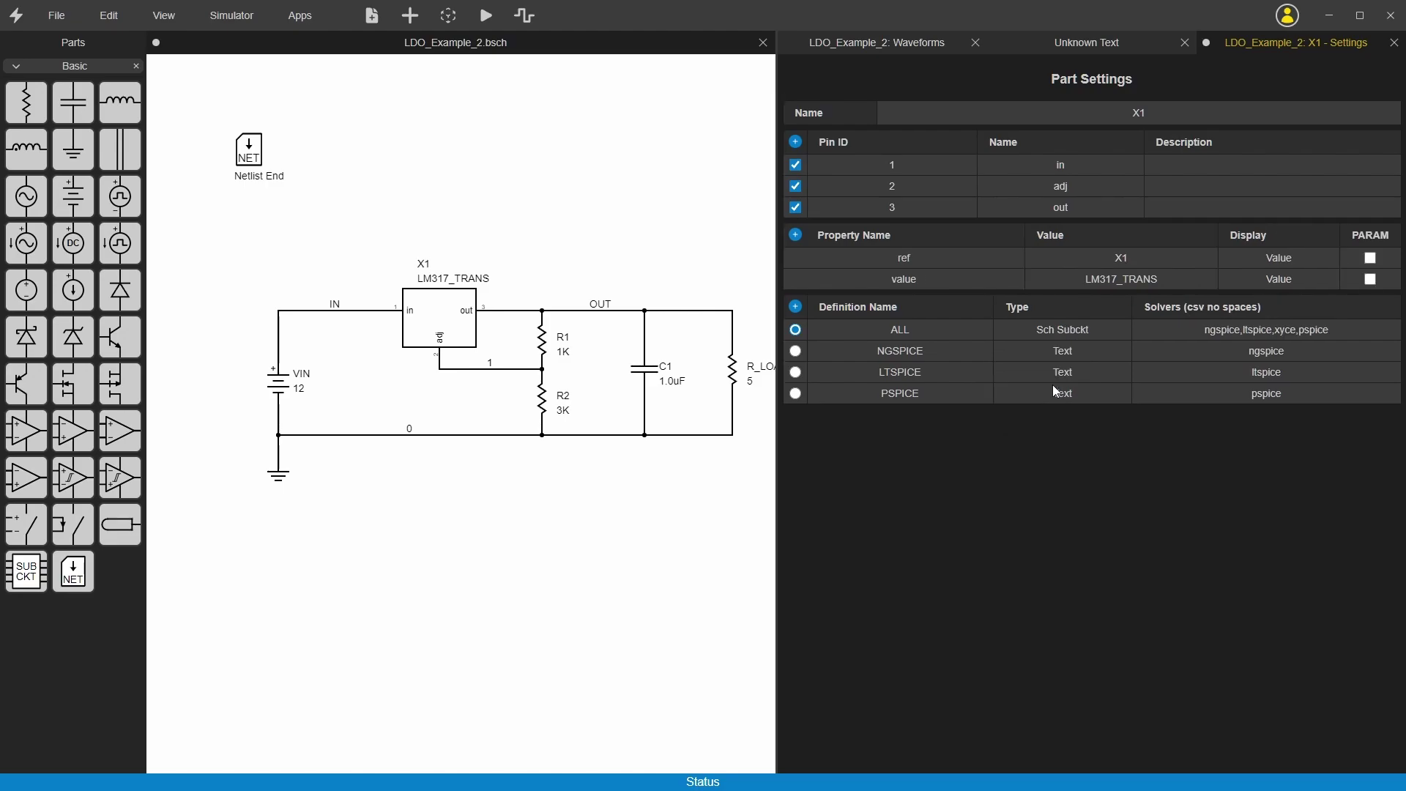
pyautogui.click(485, 16)
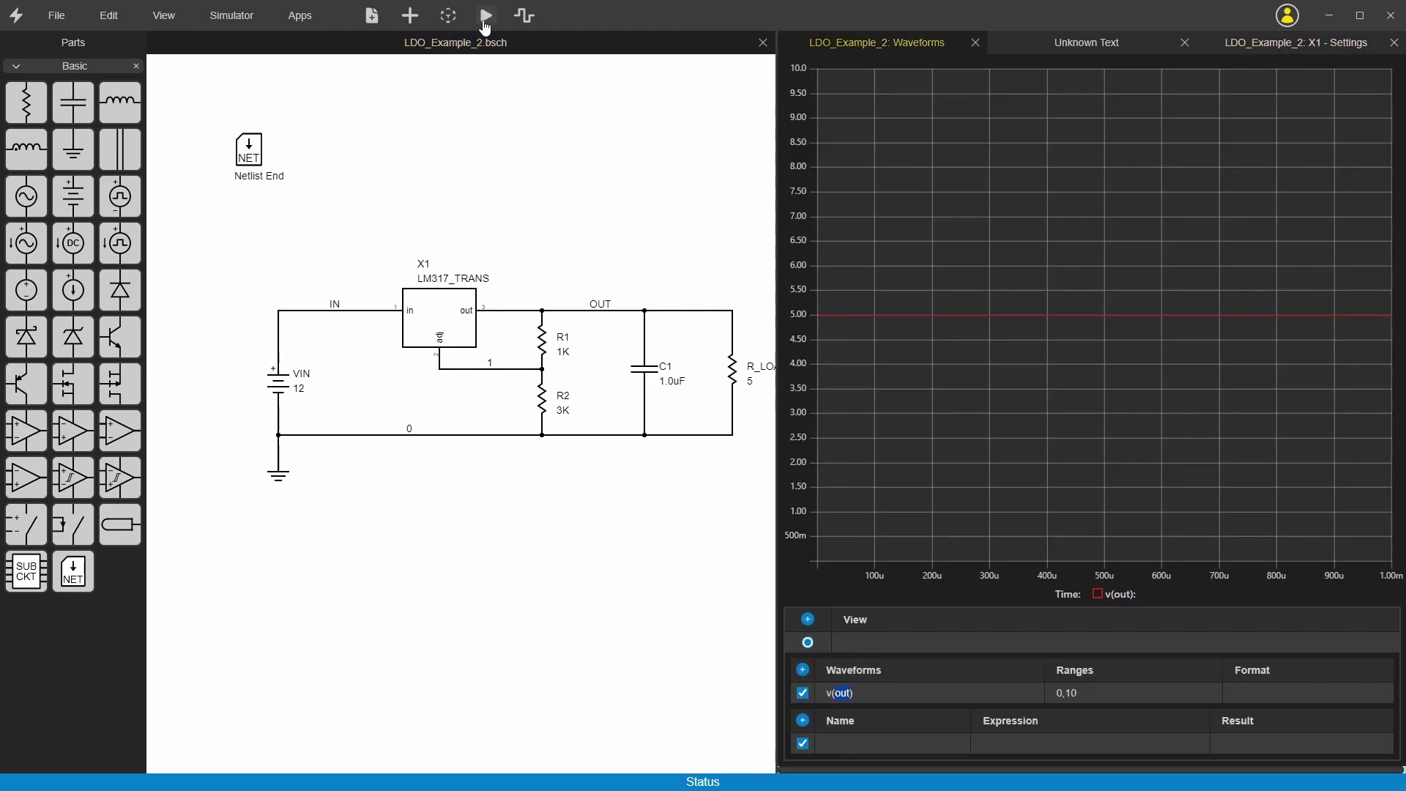
# Open X1's LM317_TRANS schematic and add the waveform v(x1.6) to plot the op-amp's output node.
pyautogui.doubleClick(876, 692)
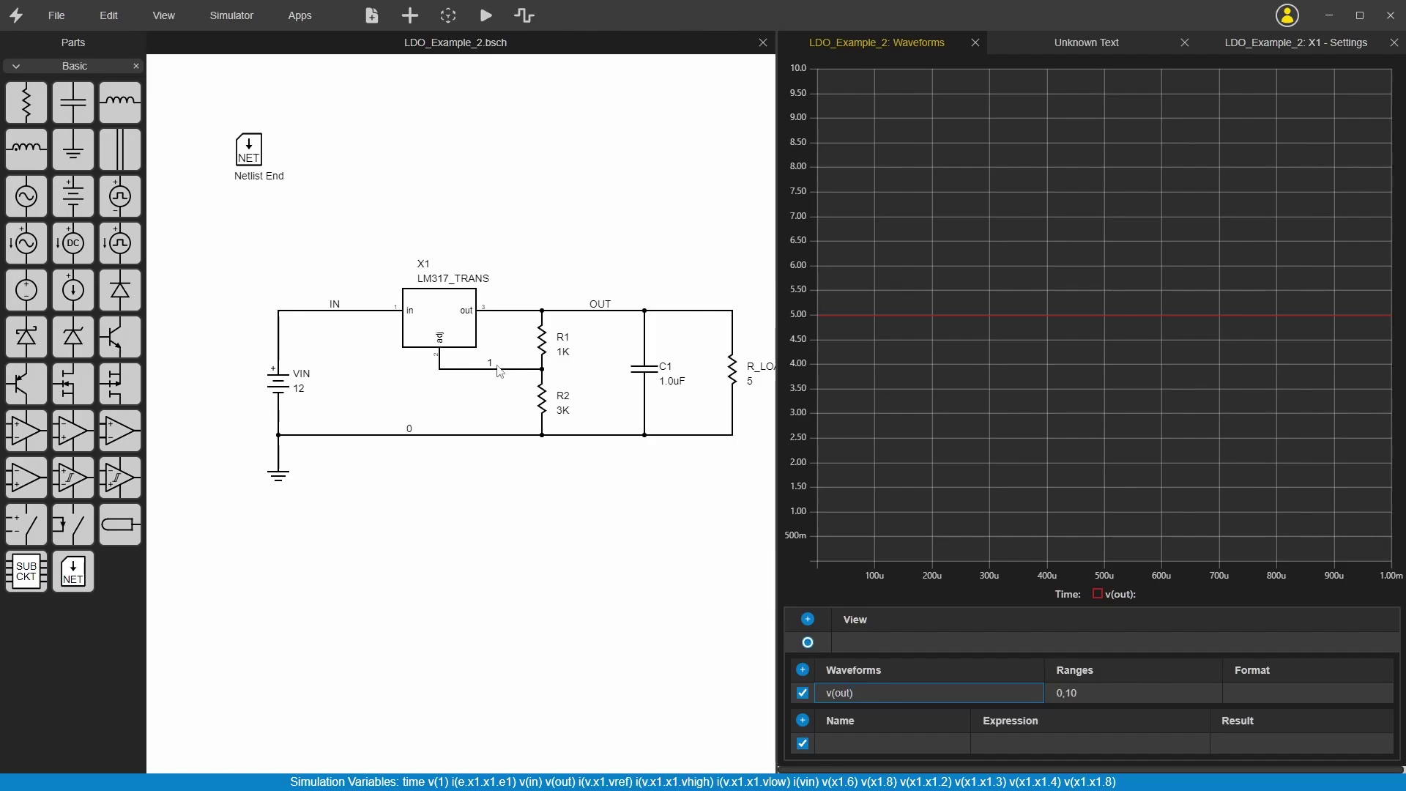
pyautogui.click(524, 207)
pyautogui.doubleClick(437, 316)
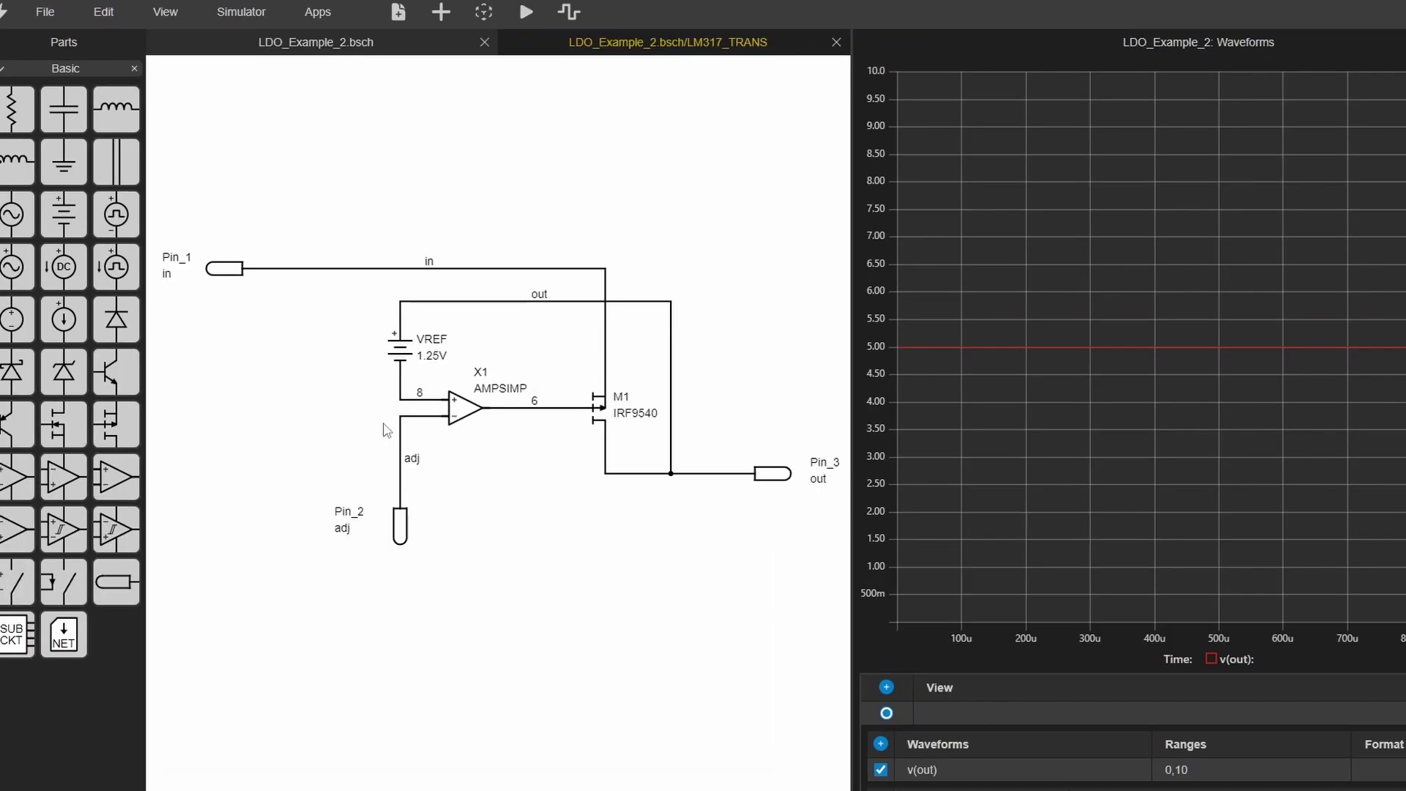
pyautogui.click(466, 411)
pyautogui.click(511, 437)
pyautogui.click(881, 743)
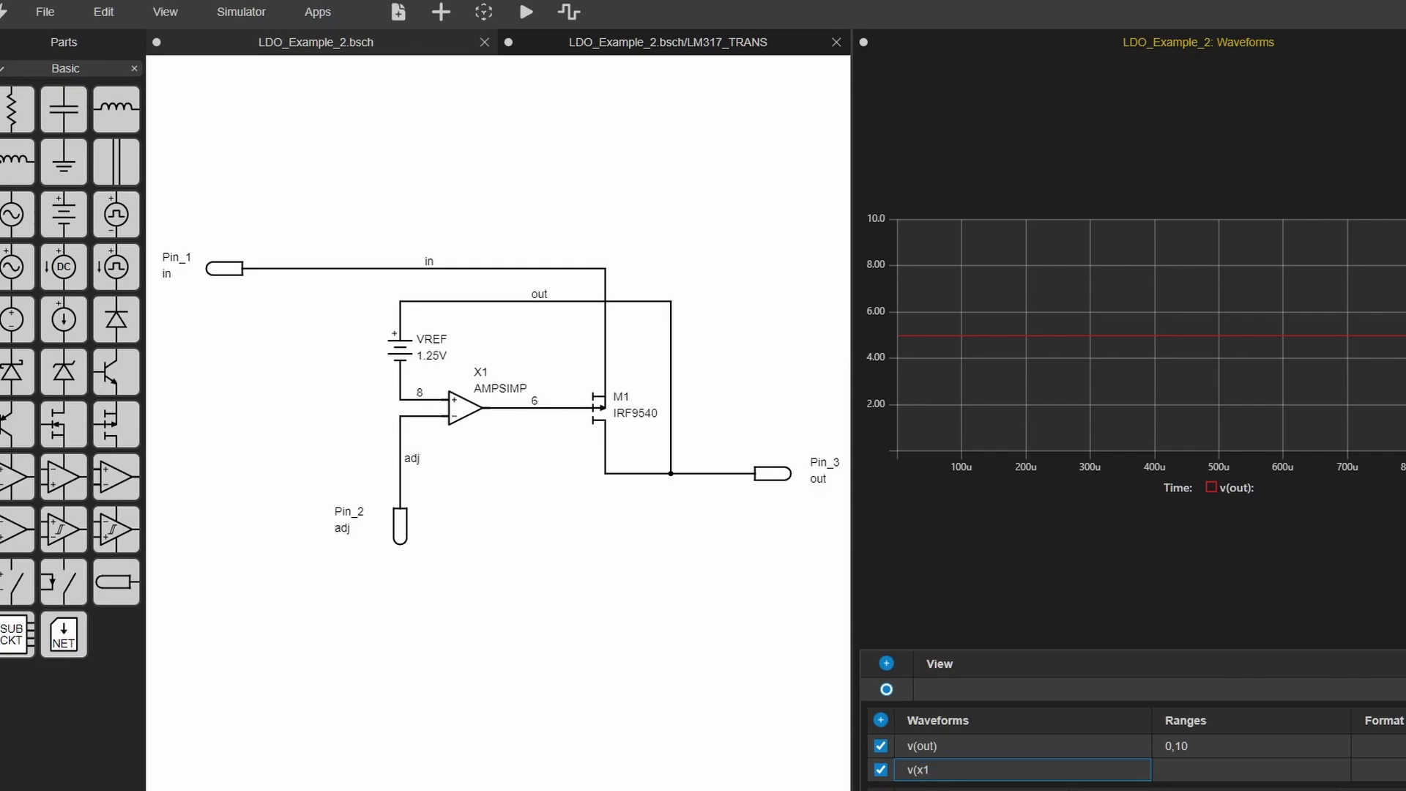
pyautogui.write('v(x1.6)')
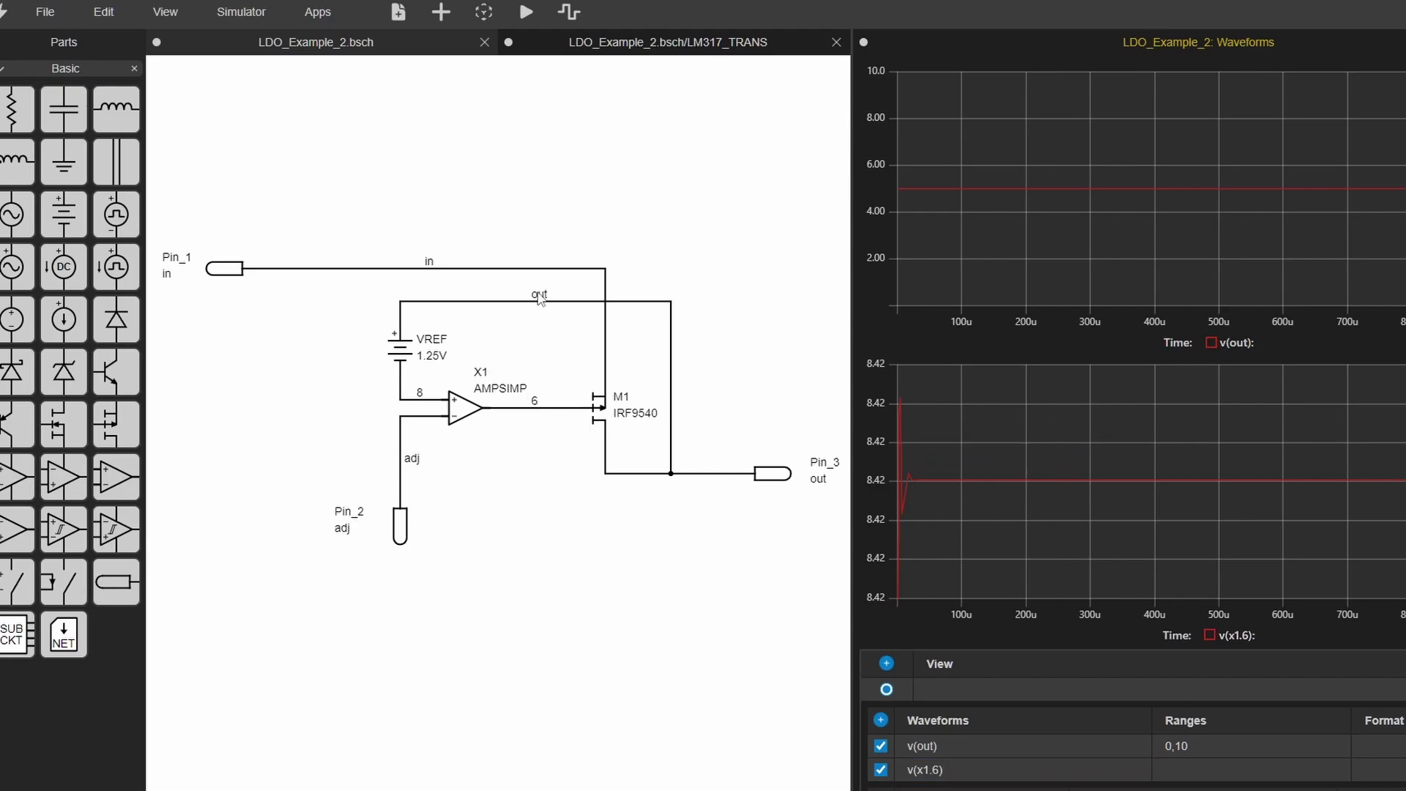
# Move the out net label from above the VREF feedback wire to just outside the wire's upper-right corner.
pyautogui.moveTo(534, 297); pyautogui.dragTo(663, 298)
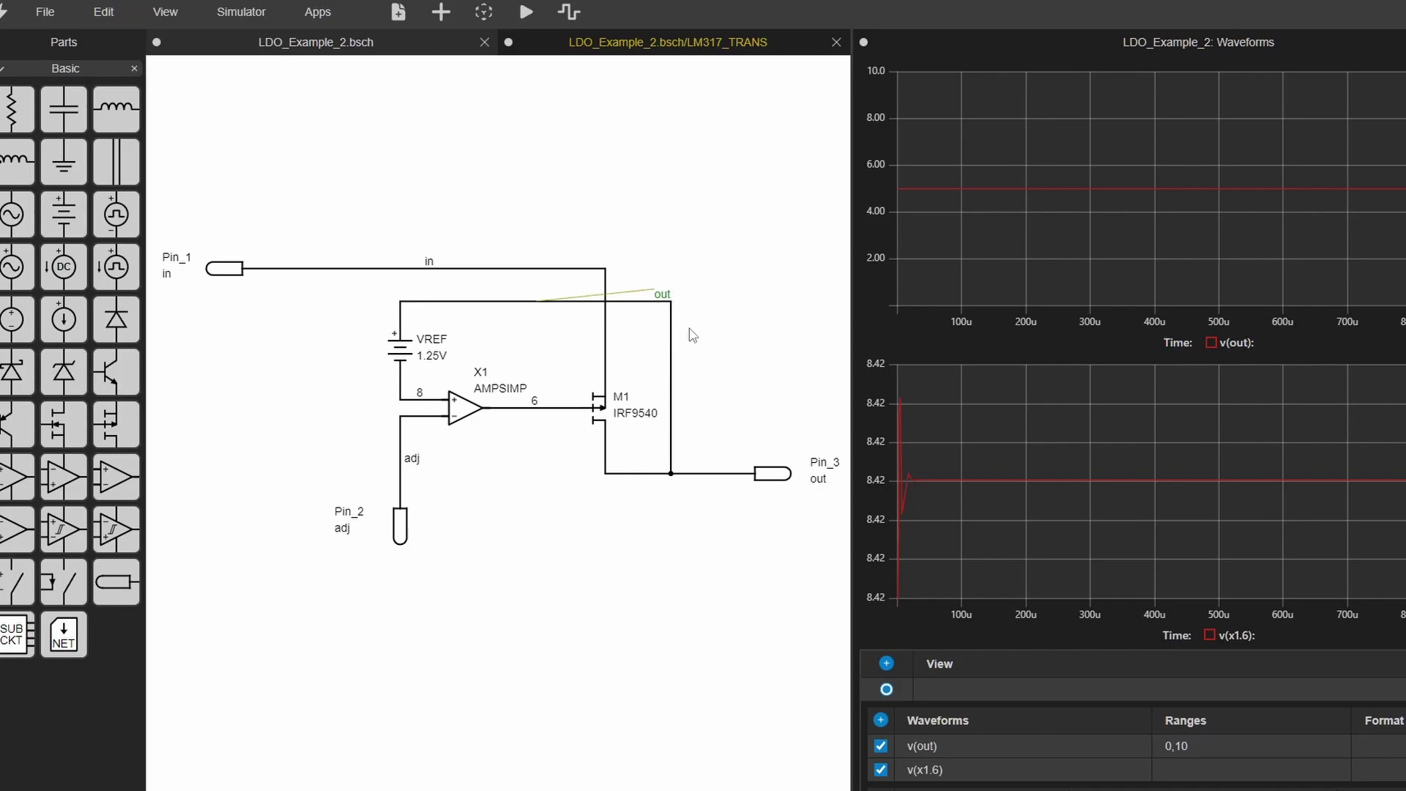
pyautogui.moveTo(671, 299)
pyautogui.mouseDown()
pyautogui.moveTo(721, 375)
pyautogui.moveTo(701, 373)
pyautogui.moveTo(689, 313)
pyautogui.mouseUp()
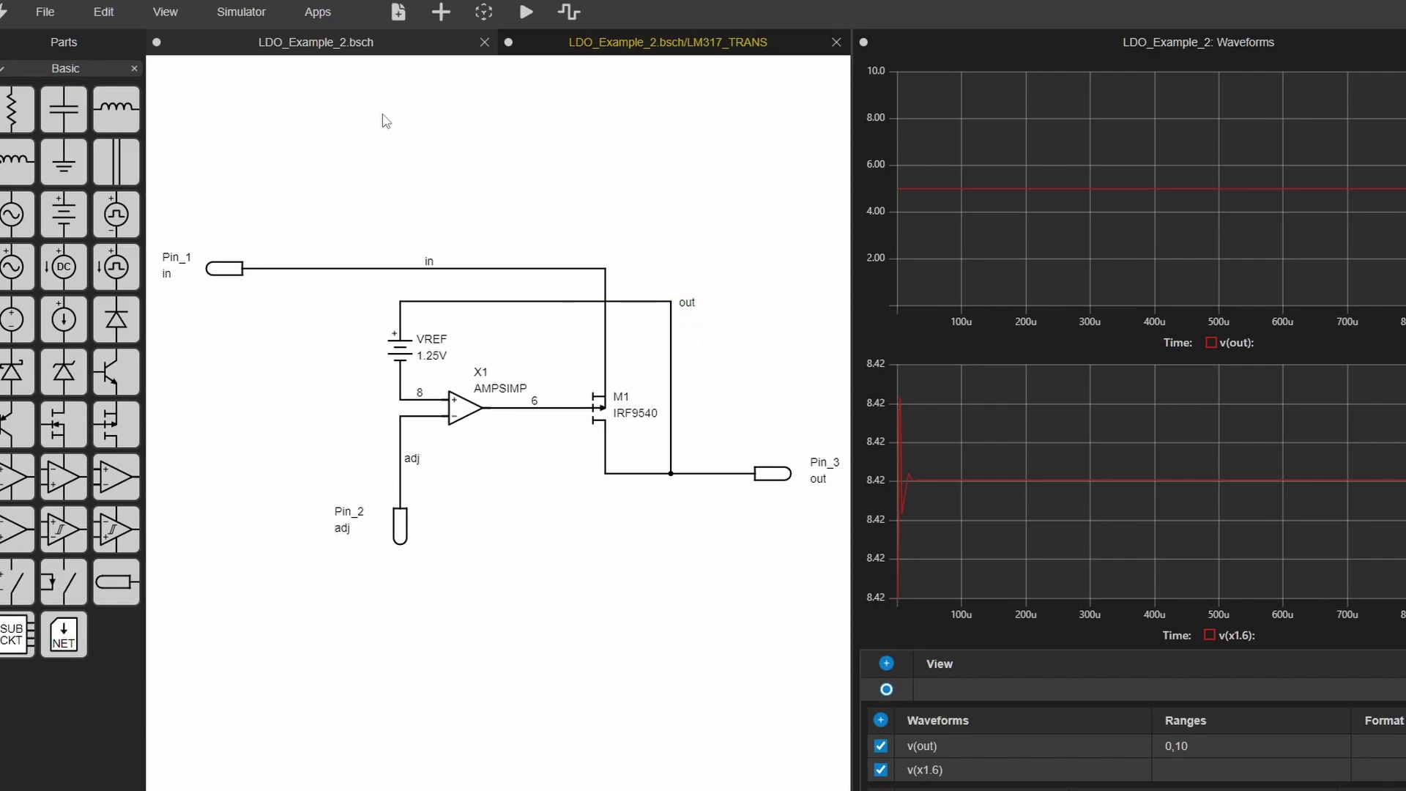
# Show all net names on the LM317_TRANS schematic and switch back to showing only some.
pyautogui.click(165, 12)
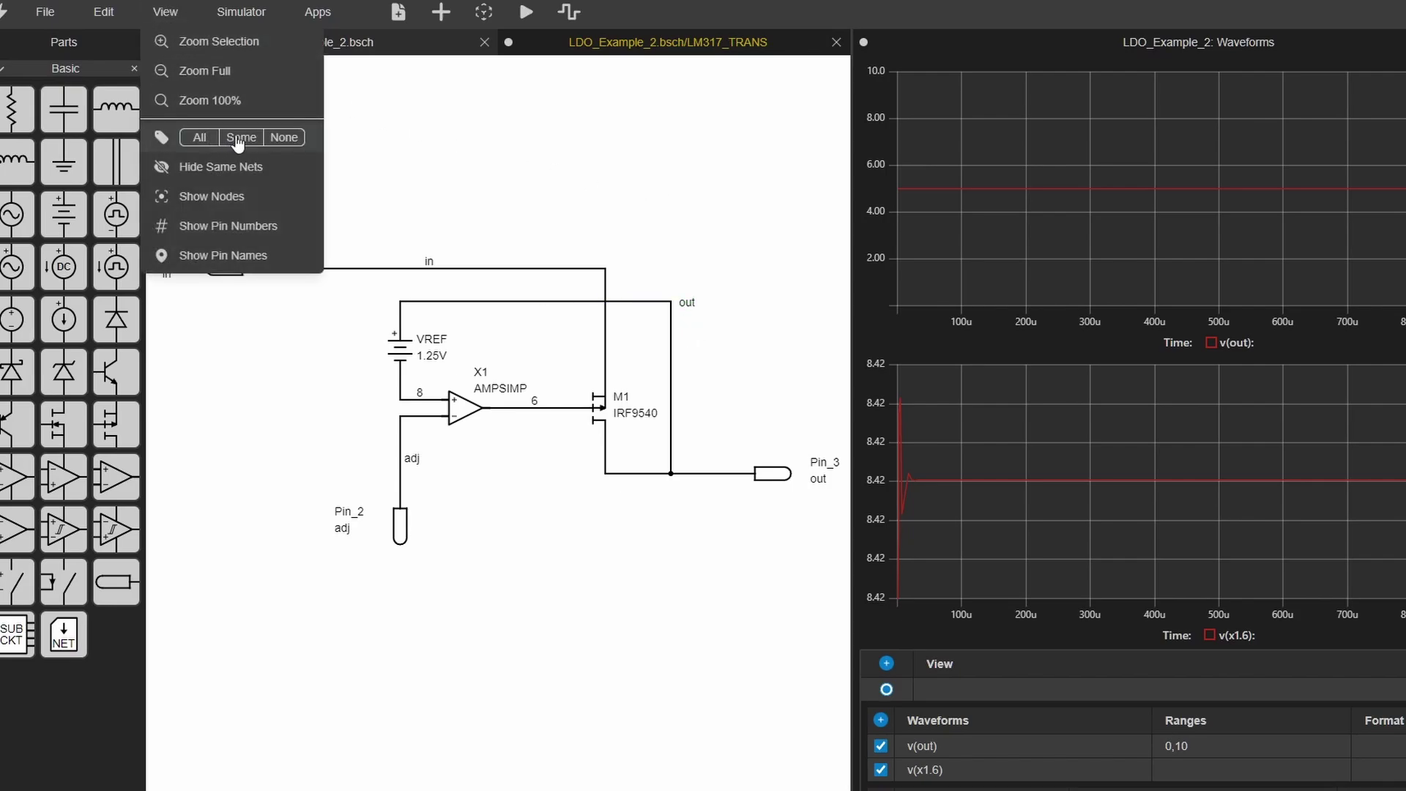
pyautogui.click(199, 138)
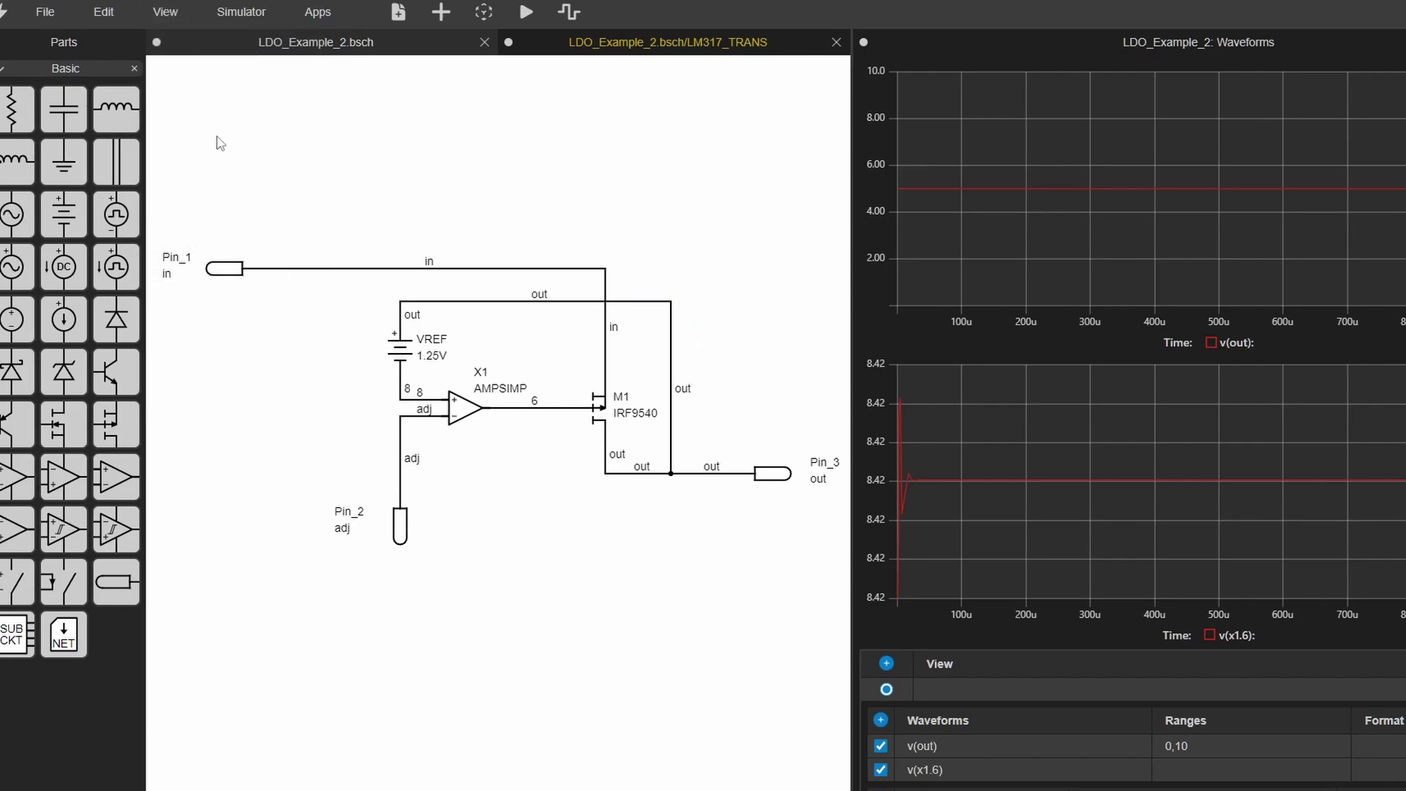
pyautogui.click(165, 12)
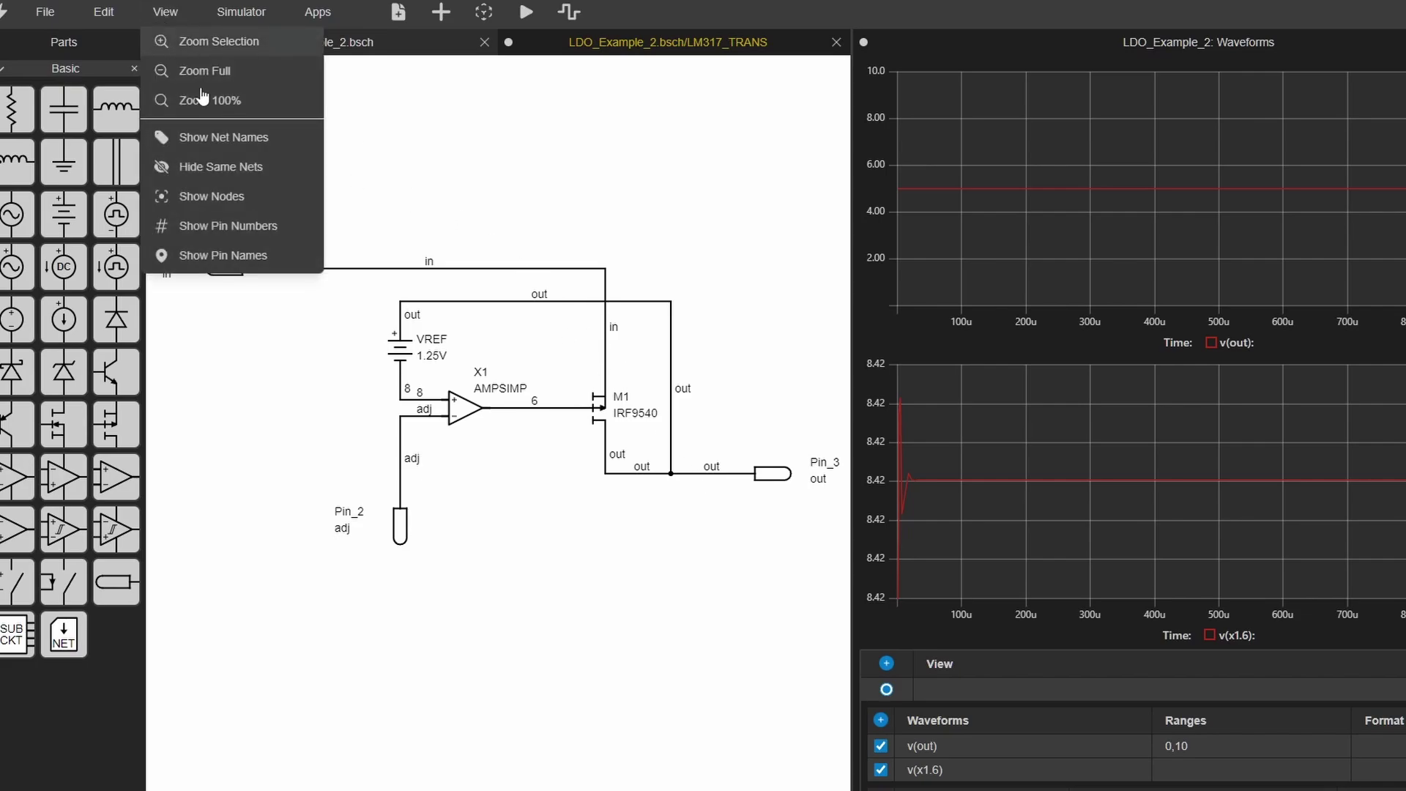
pyautogui.click(234, 137)
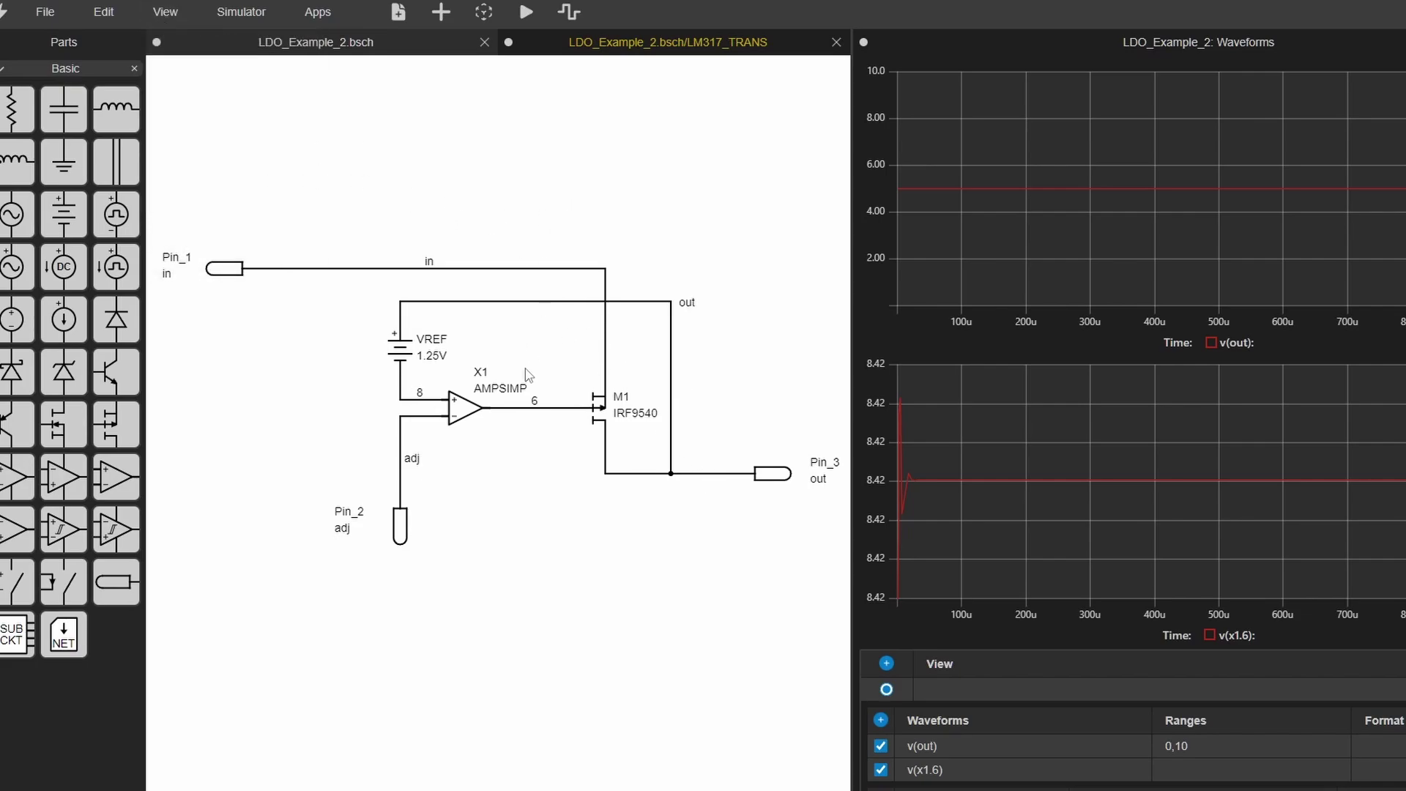